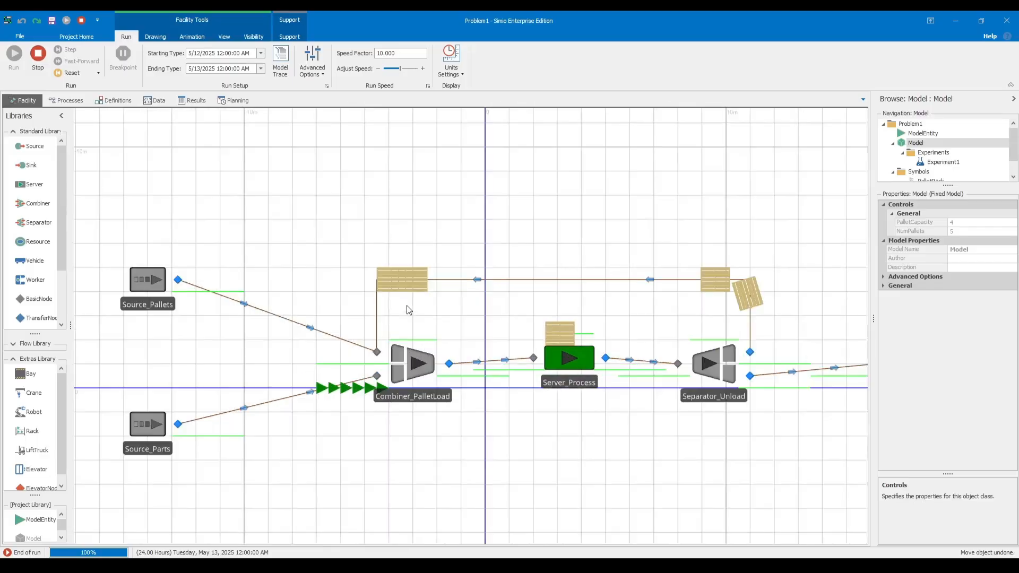
Review the finished pallet model and look through Experiment1's report and pivot grid results.
scroll(409, 310, down, 2)
scroll(409, 309, up, 2)
scroll(411, 310, down, 2)
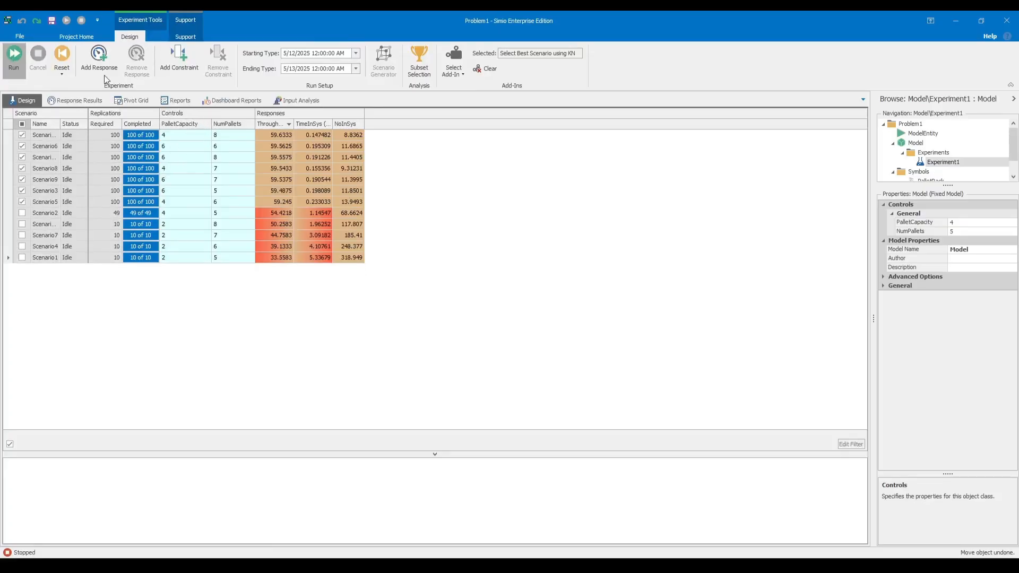
click(177, 101)
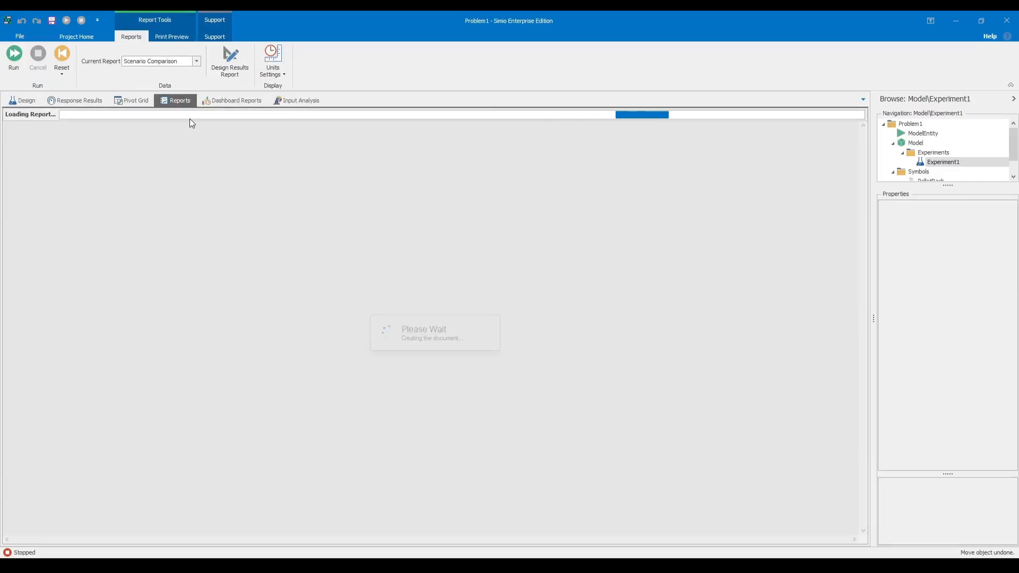
click(142, 101)
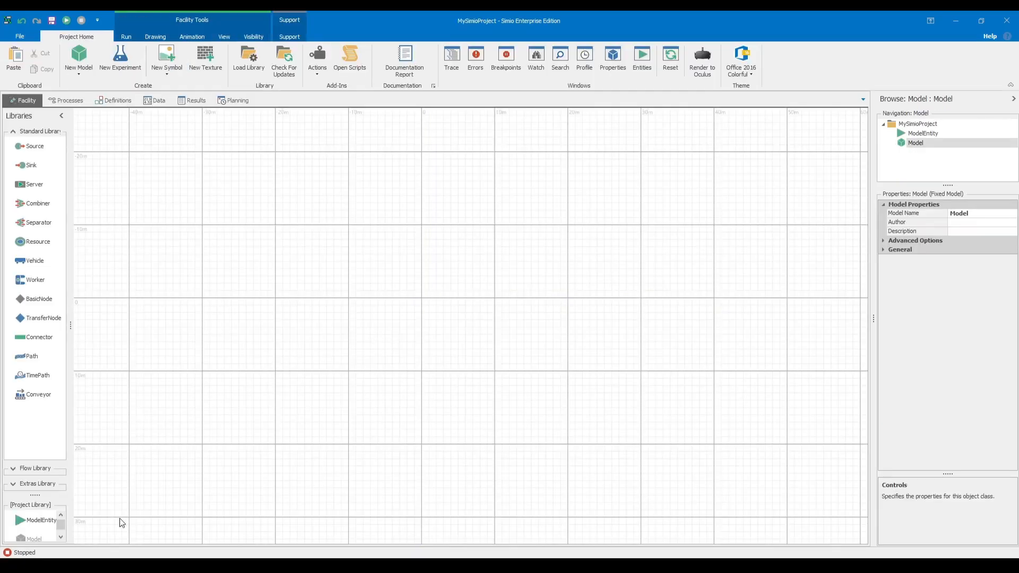
Place a ModelEntity in the empty facility of MySimioProject and name it Parts.
drag(37, 521, 231, 424)
scroll(238, 408, up, 5)
drag(244, 372, 371, 362)
scroll(372, 362, up, 4)
drag(297, 377, 346, 353)
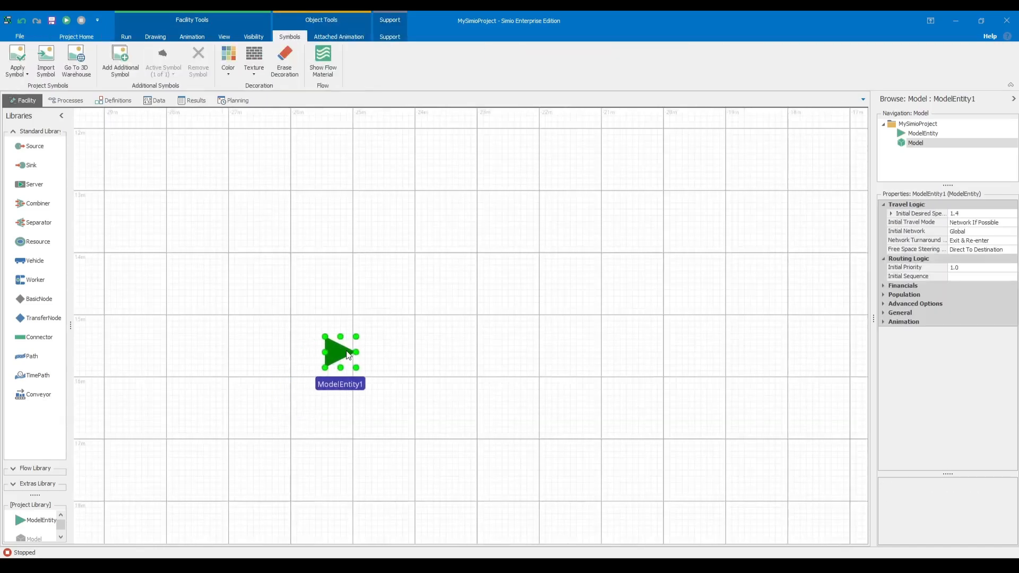
click(357, 392)
text(Parts)
key(Return)
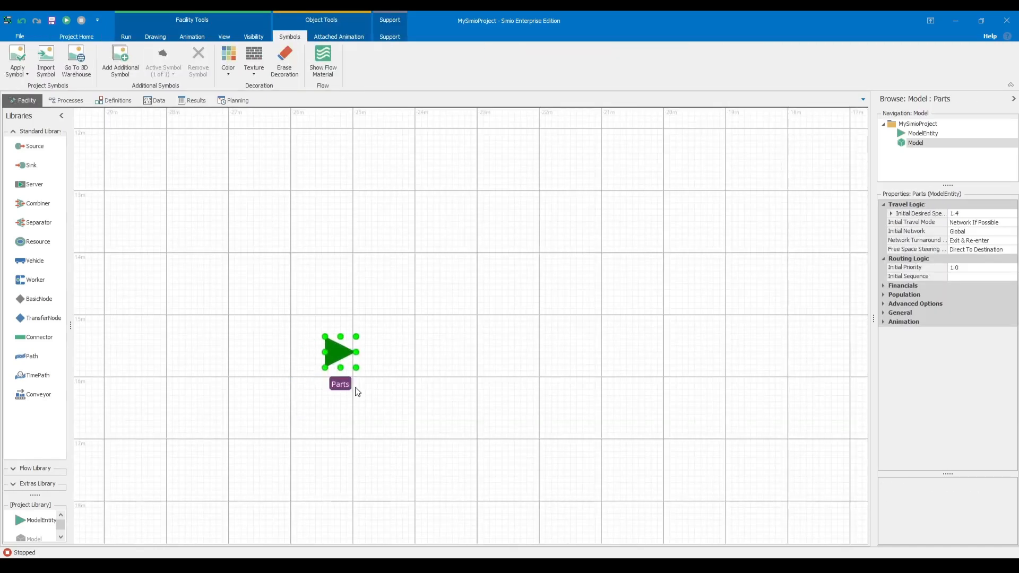
click(385, 378)
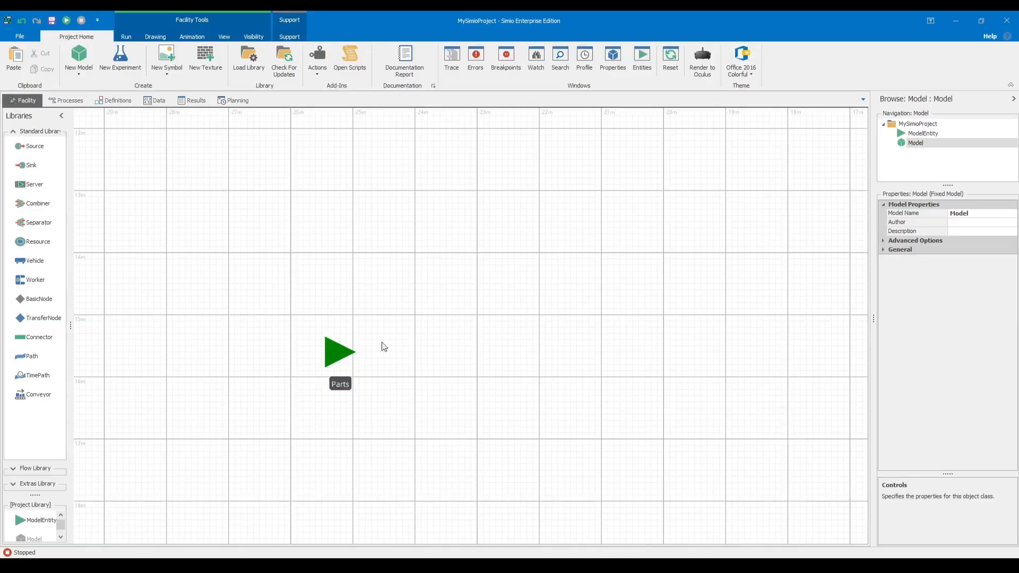
Place a second ModelEntity about 2 m above the Parts entity.
drag(39, 524, 343, 236)
scroll(364, 277, up, 1)
scroll(376, 277, down, 2)
drag(399, 271, 355, 300)
scroll(397, 355, up, 1)
scroll(361, 310, down, 1)
scroll(361, 310, up, 1)
click(321, 318)
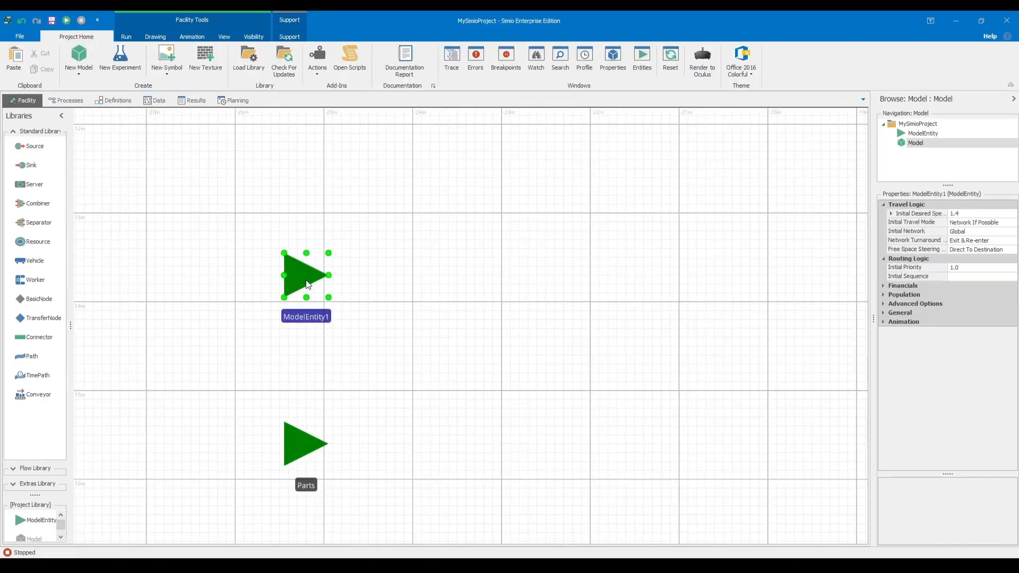
Apply the flat wooden pallet symbol from the library's Containers group to the second entity.
click(224, 37)
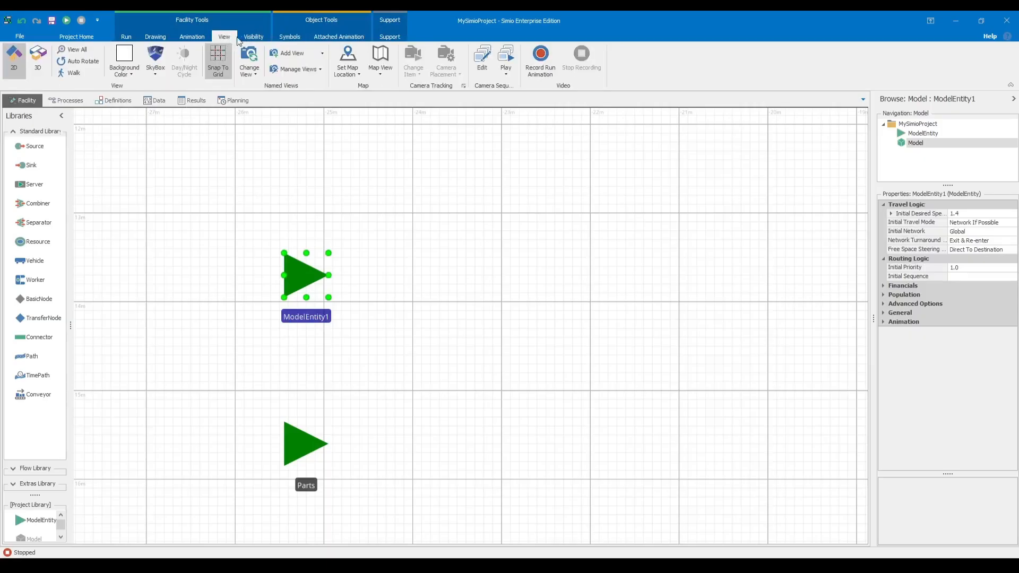
click(255, 37)
click(438, 211)
click(304, 279)
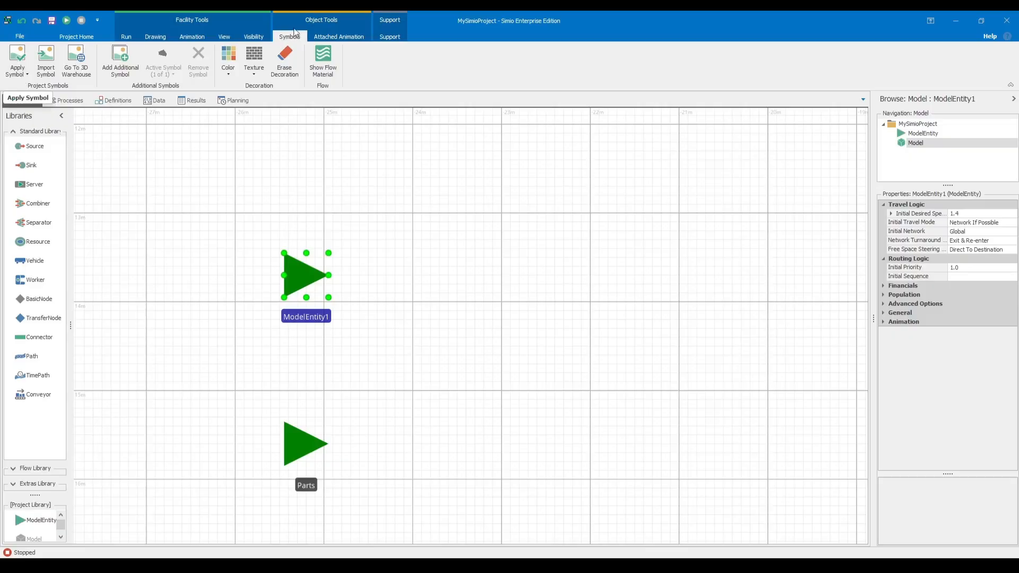
click(24, 77)
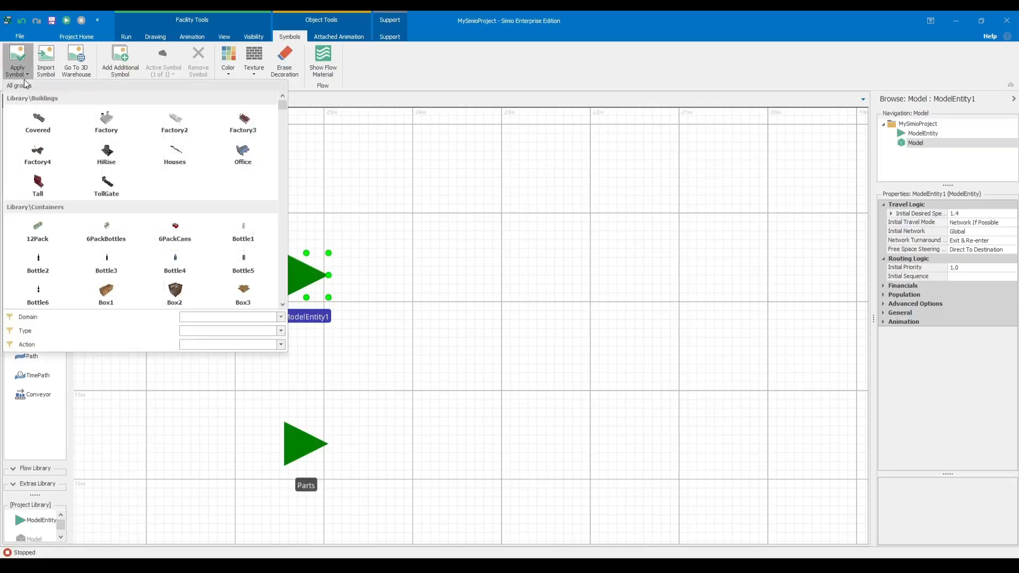
scroll(191, 268, down, 2)
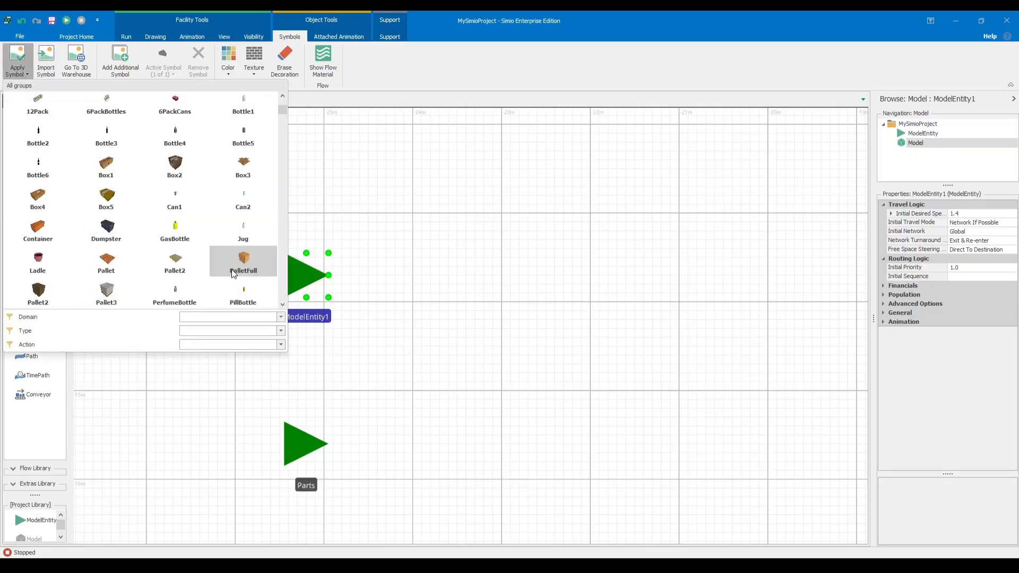
click(170, 262)
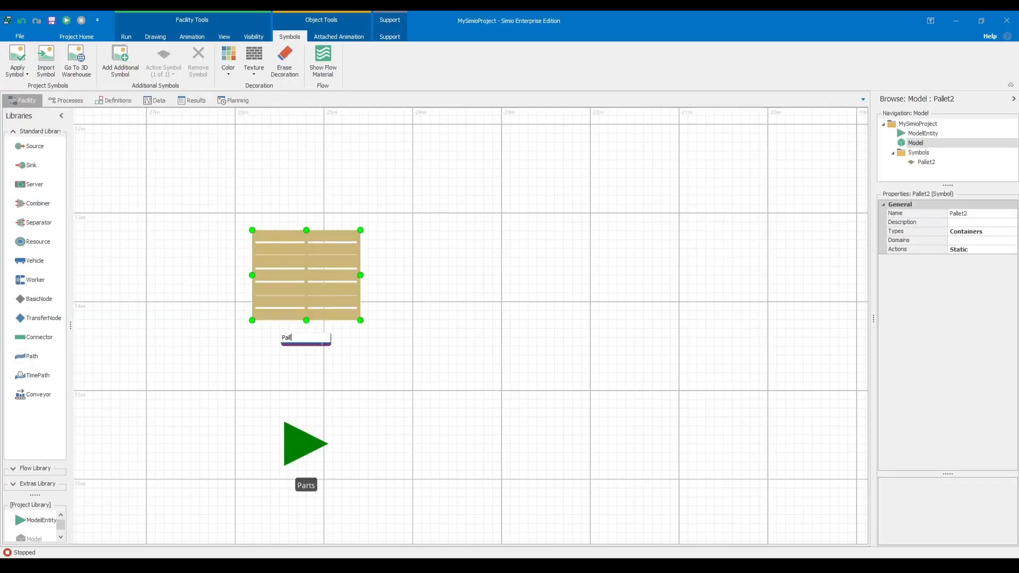
Name the pallet entity Pallets.
key(Return)
scroll(337, 304, up, 2)
scroll(338, 301, down, 2)
Try to enlarge the Pallets entity slightly by its corner and inspect both entities in 3D.
drag(360, 320, 376, 332)
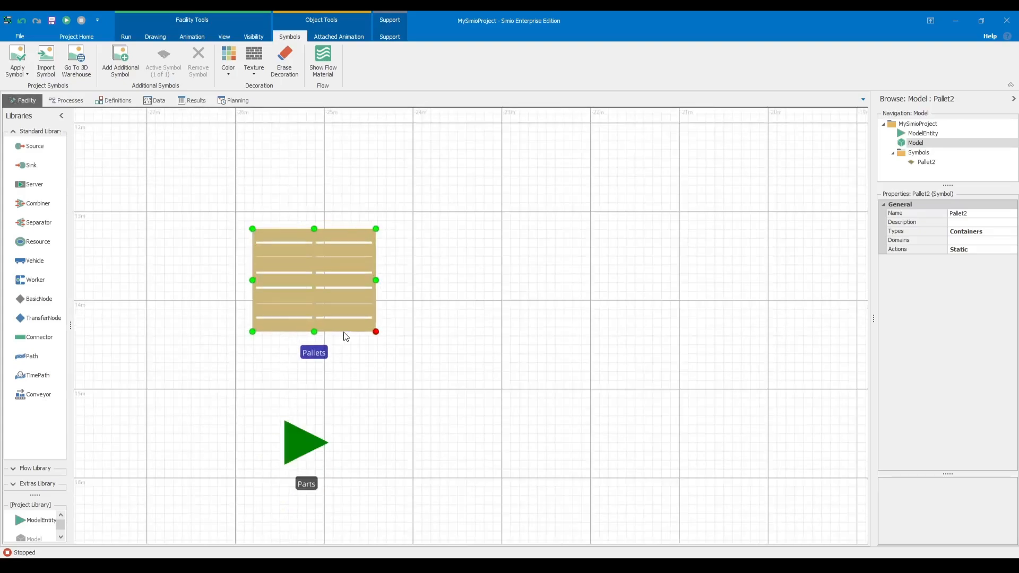
key(3)
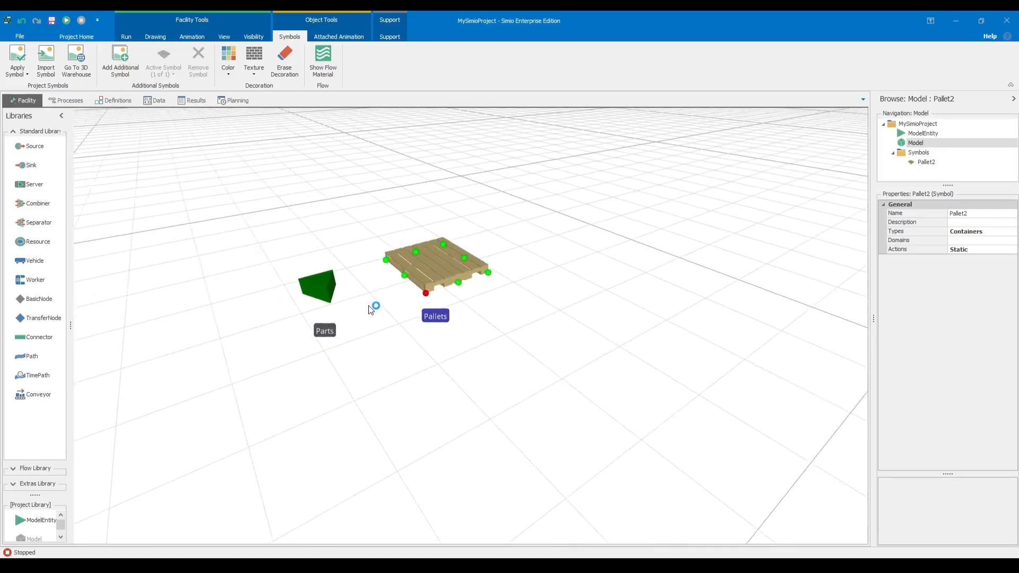
drag(399, 315, 467, 275)
click(465, 273)
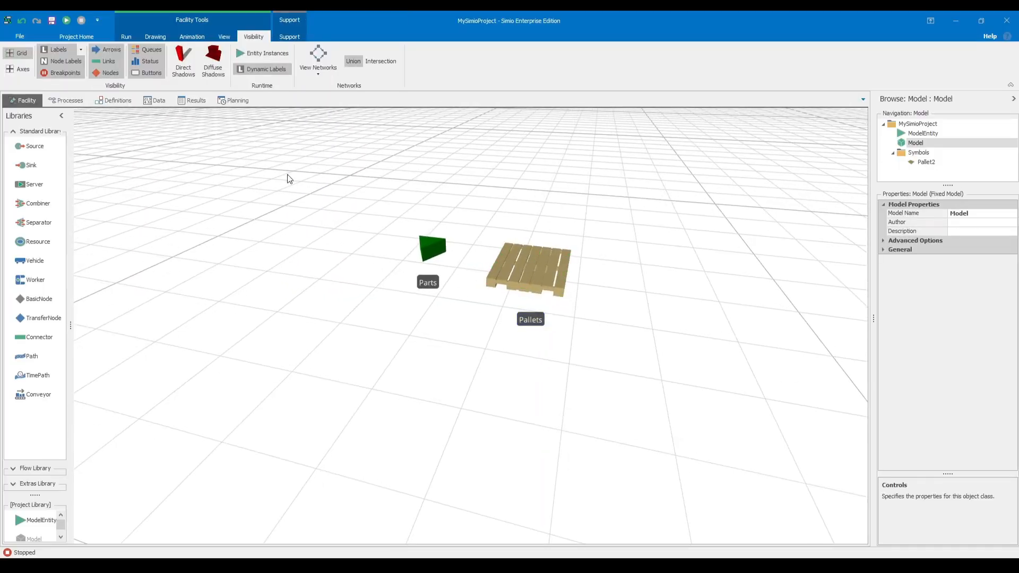
Undo the last resize of the Pallets entity and return the facility to the 2D view.
key(ctrl+z)
scroll(362, 196, up, 3)
scroll(476, 254, down, 4)
drag(503, 309, 406, 363)
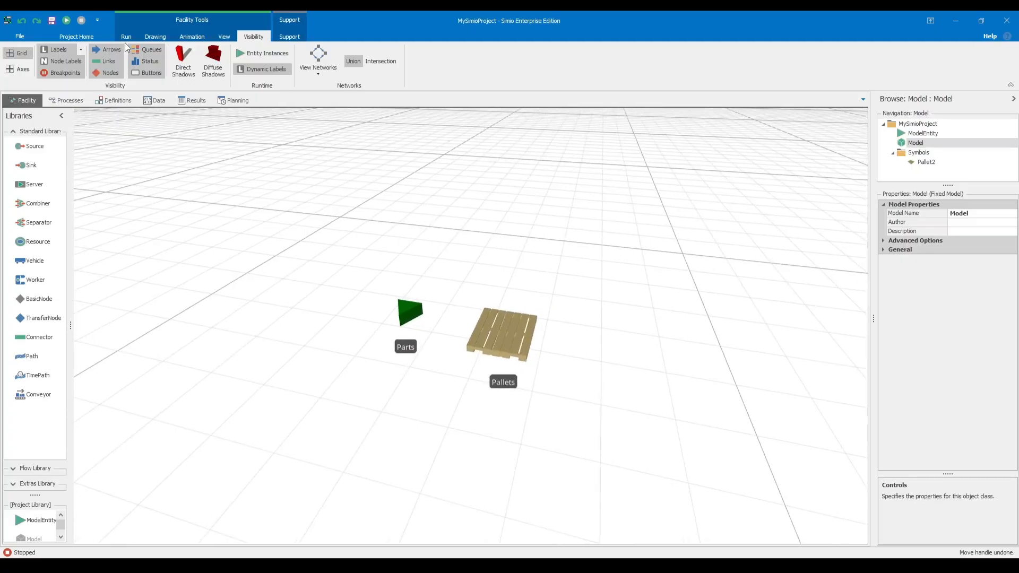
click(71, 37)
click(225, 37)
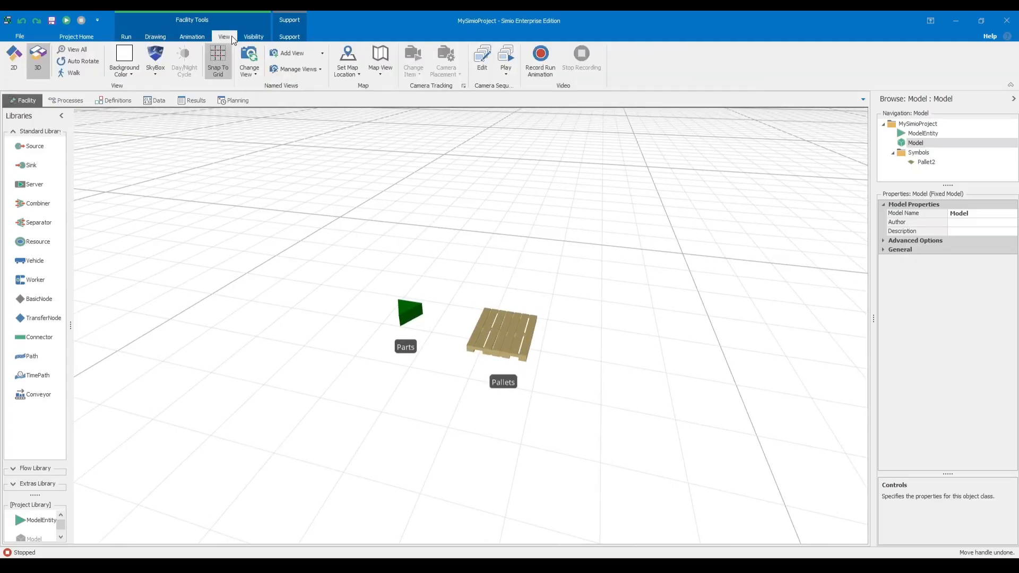
click(15, 58)
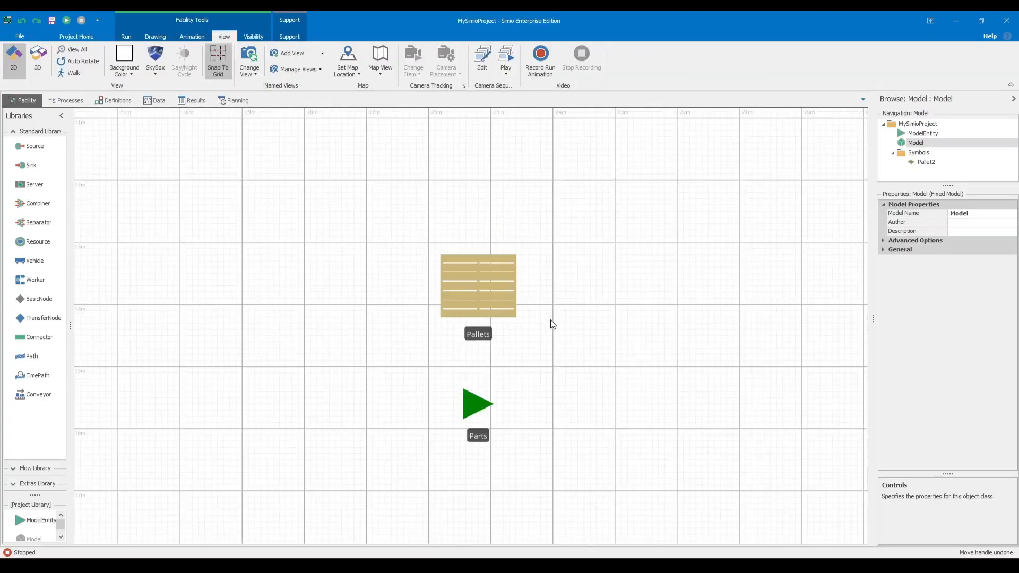
Rotate the Pallets entity a quarter turn so its slats run vertically.
drag(582, 298, 419, 309)
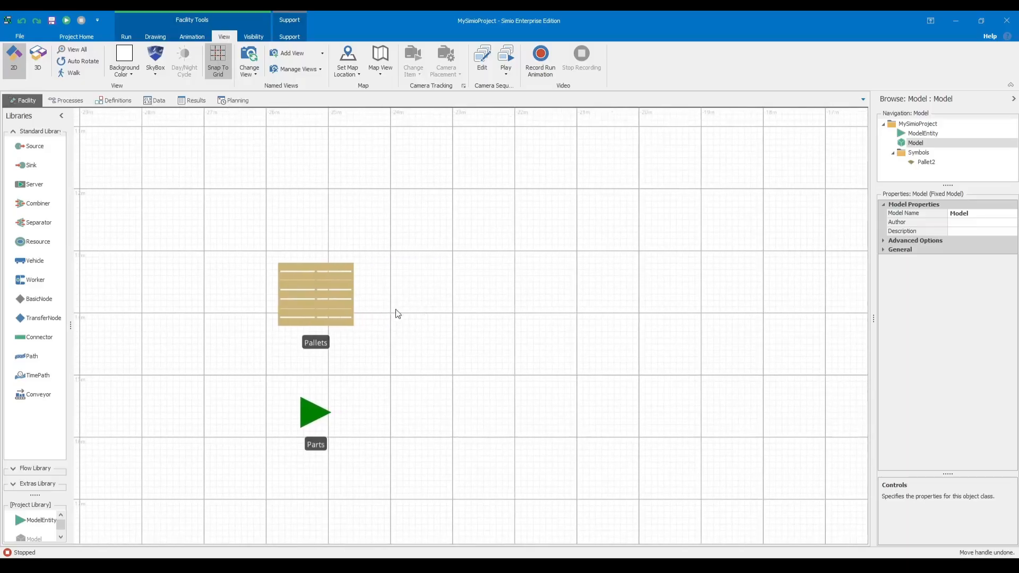
scroll(345, 328, up, 1)
click(310, 296)
drag(359, 326, 269, 347)
click(408, 371)
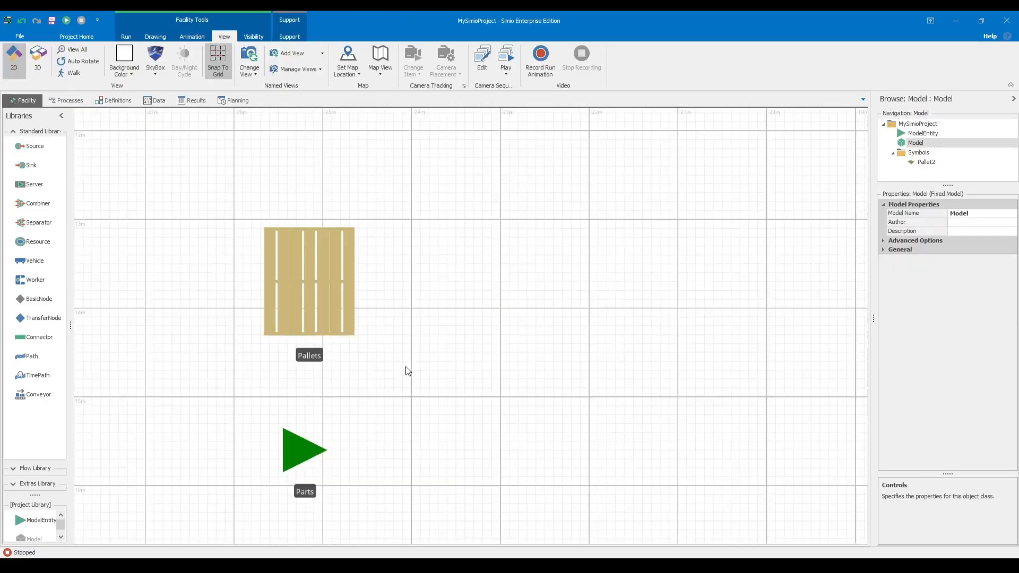
Move the Parts entity up closer to the Pallets entity.
scroll(373, 373, down, 1)
click(319, 431)
scroll(387, 364, up, 1)
scroll(433, 372, down, 1)
scroll(499, 354, up, 1)
scroll(498, 354, down, 1)
click(496, 352)
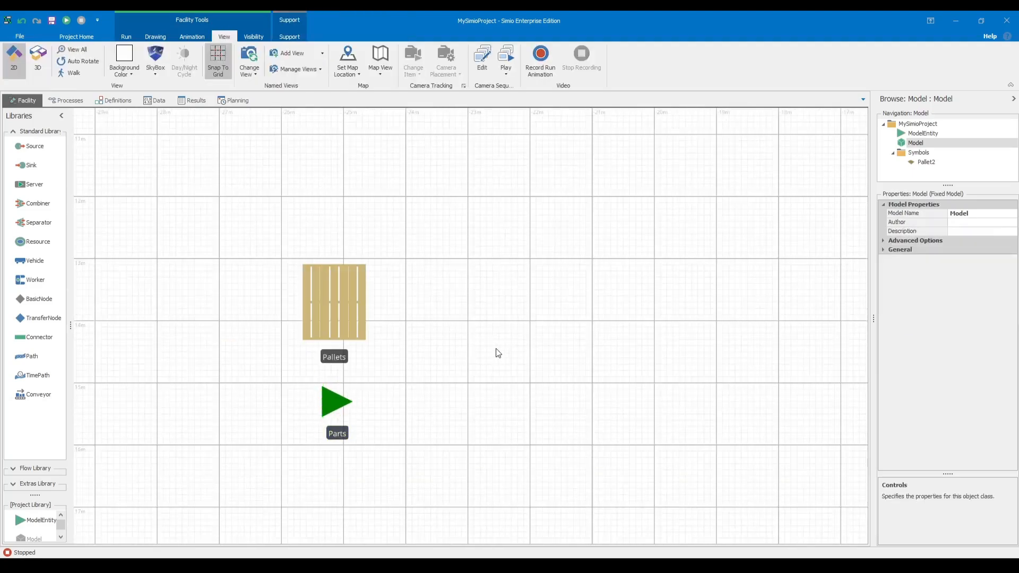
Switch to Simio practice.pdf in the browser and enlarge the page to 150%.
key(alt+Tab)
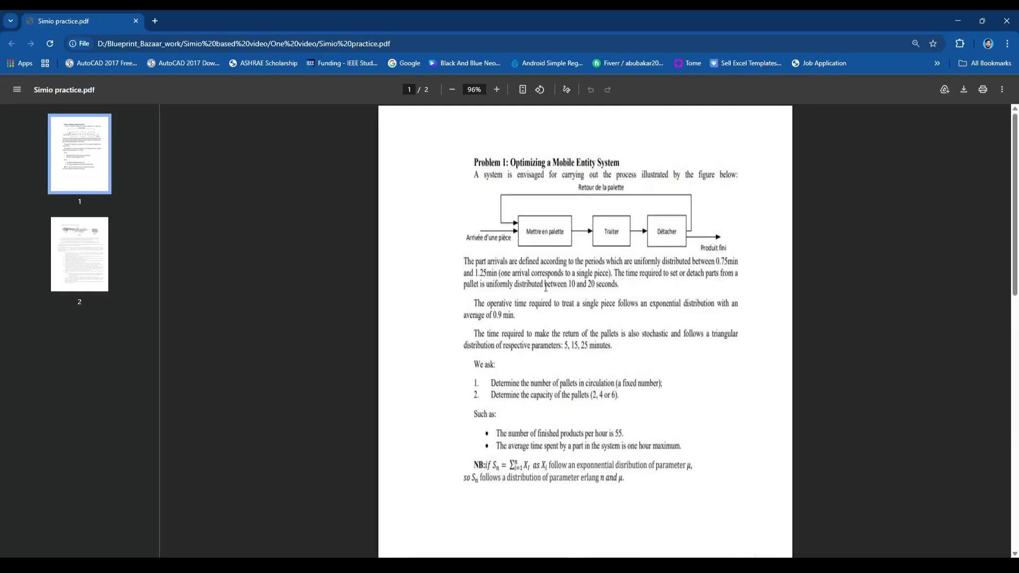
drag(476, 265, 636, 306)
click(599, 382)
click(496, 89)
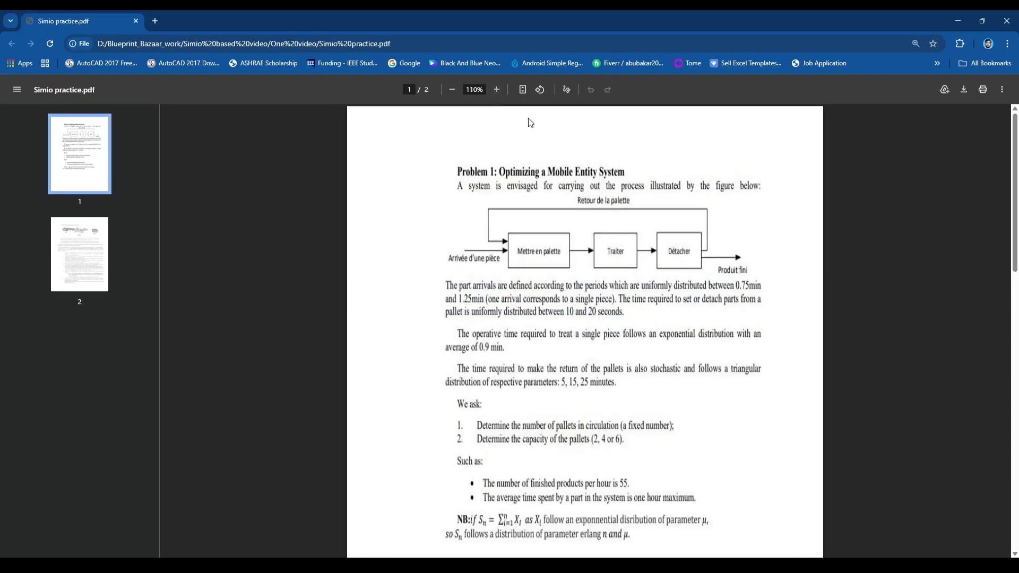
click(497, 89)
click(497, 89)
Examine Problem 1's process diagram from part arrival through palletizing, processing and detaching to the finished product.
drag(412, 317, 557, 313)
drag(574, 237, 650, 239)
drag(610, 305, 808, 333)
scroll(564, 258, down, 4)
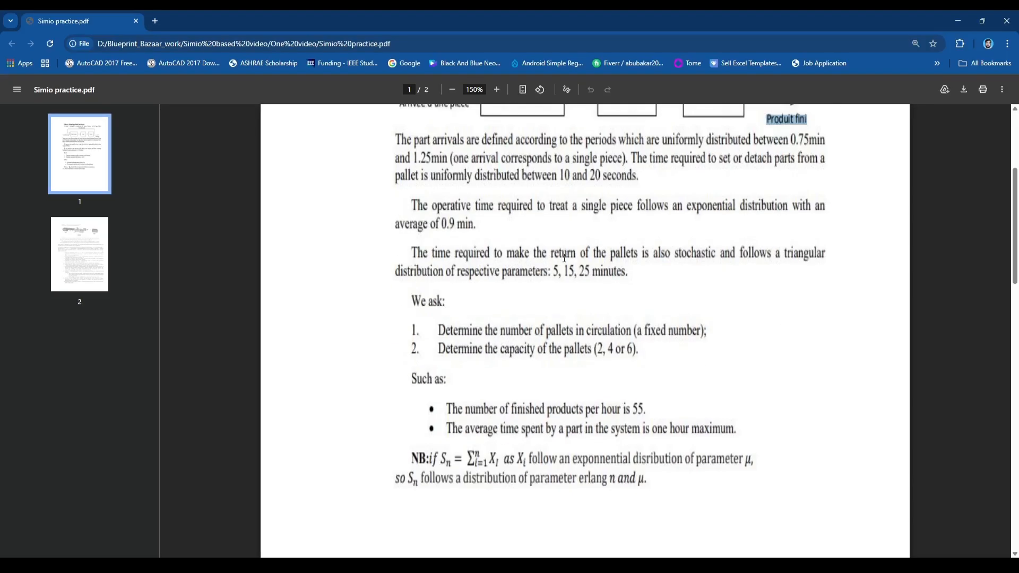
scroll(502, 249, up, 1)
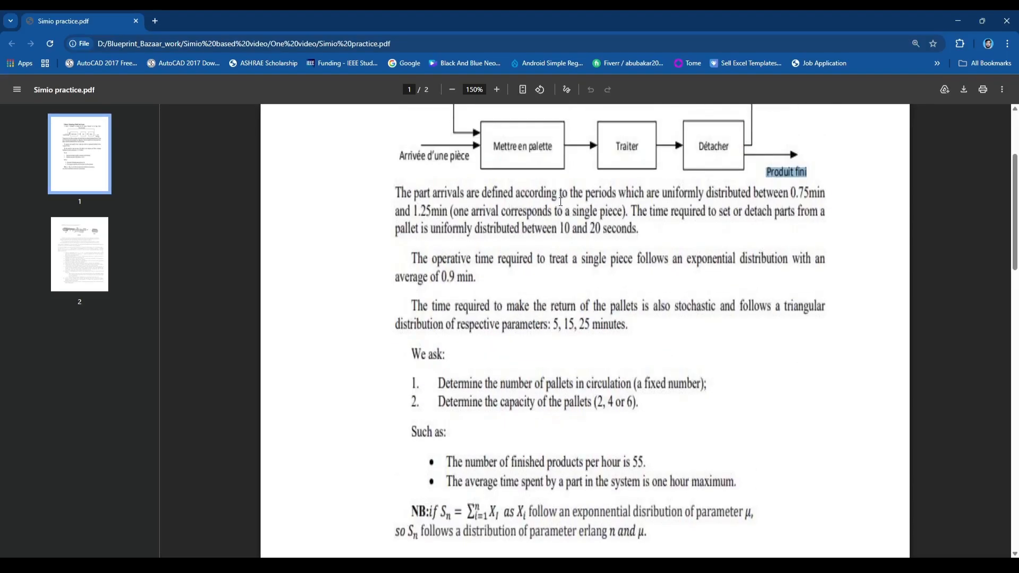
Read the time distributions for part arrivals, pallet loading and detaching, processing, and pallet return.
drag(789, 194, 825, 195)
drag(395, 210, 624, 218)
click(492, 217)
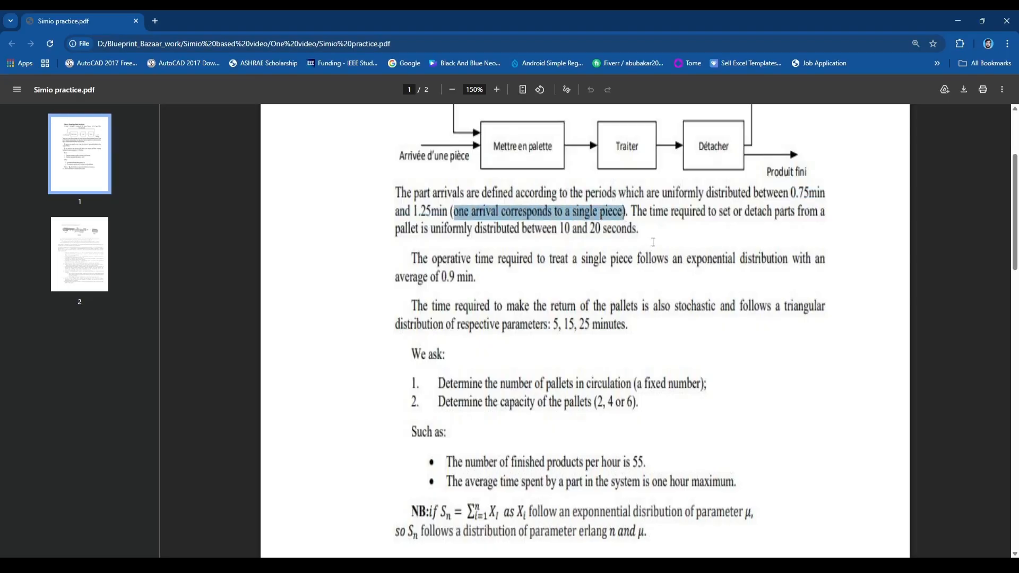
click(654, 215)
drag(634, 210, 654, 234)
drag(411, 259, 479, 276)
scroll(486, 308, down, 1)
scroll(489, 320, up, 1)
drag(409, 307, 640, 329)
scroll(562, 340, down, 1)
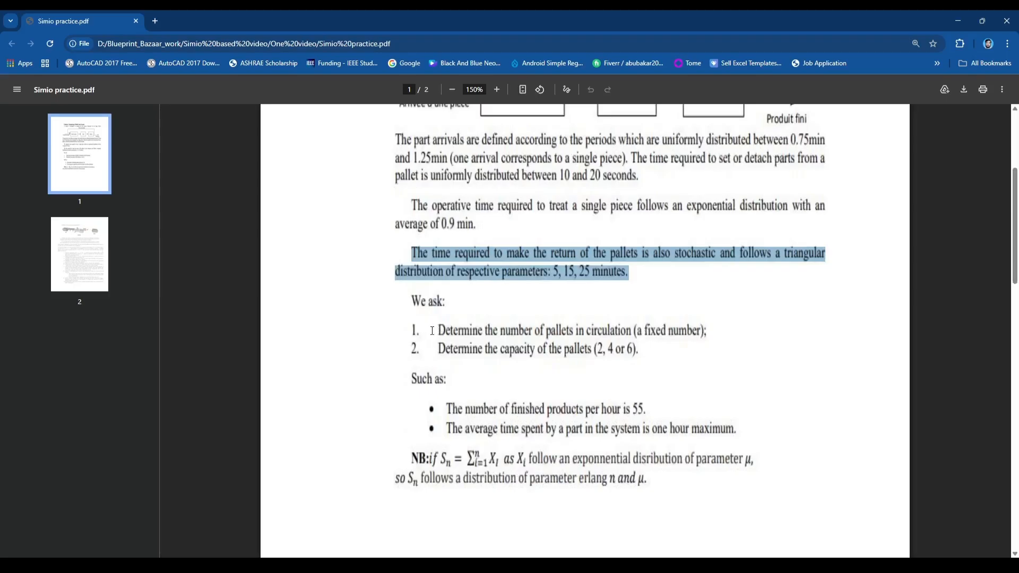
Read the questions on pallet number and capacity and the targets for hourly output and time in system.
drag(438, 330, 709, 333)
drag(640, 351, 438, 349)
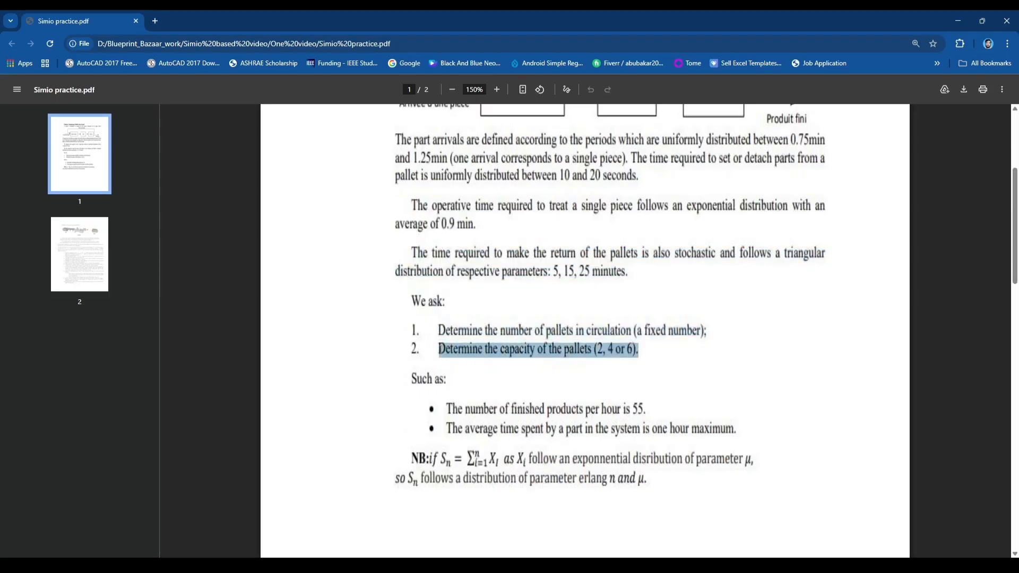
drag(443, 412, 667, 412)
drag(739, 427, 447, 428)
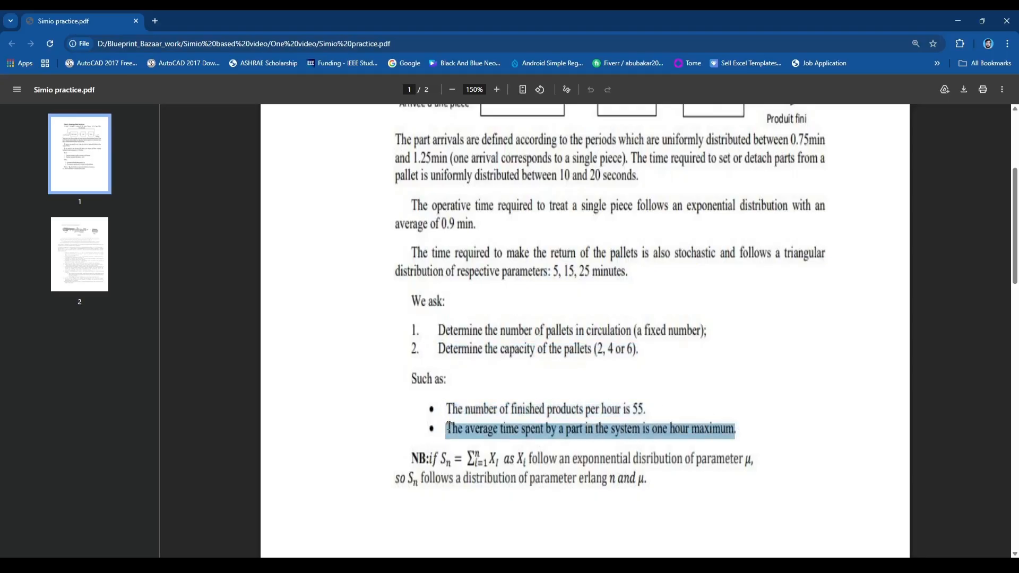
scroll(629, 427, up, 1)
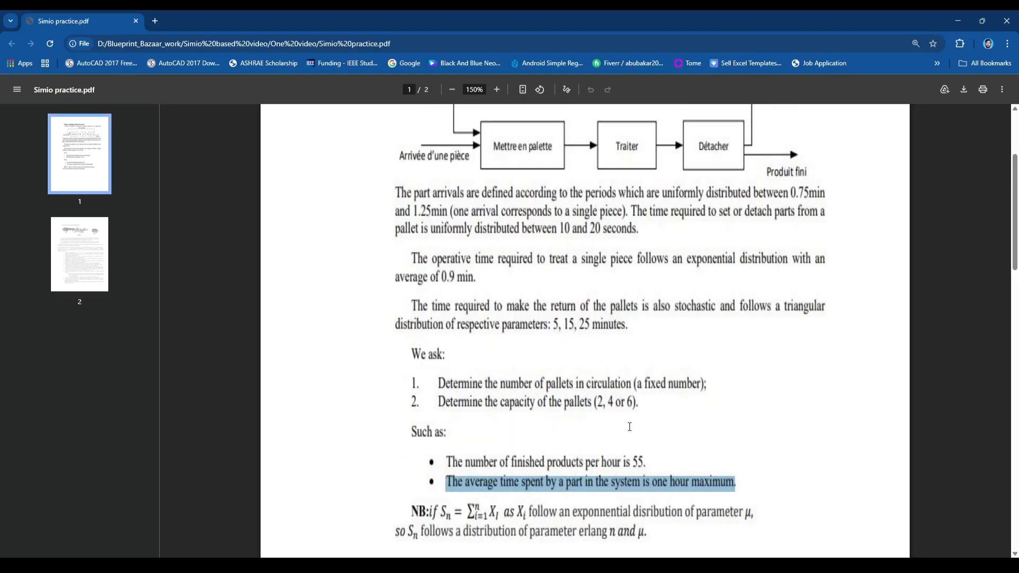
Switch back to Simio and place a Source to the right of the Pallets and Parts entities.
key(alt+Tab)
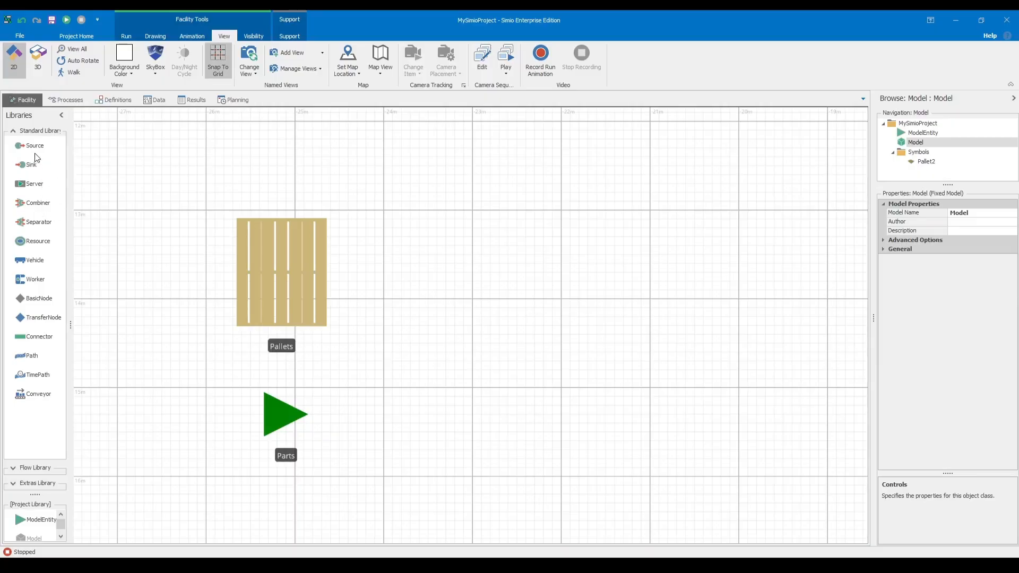
drag(33, 145, 569, 351)
scroll(603, 276, down, 3)
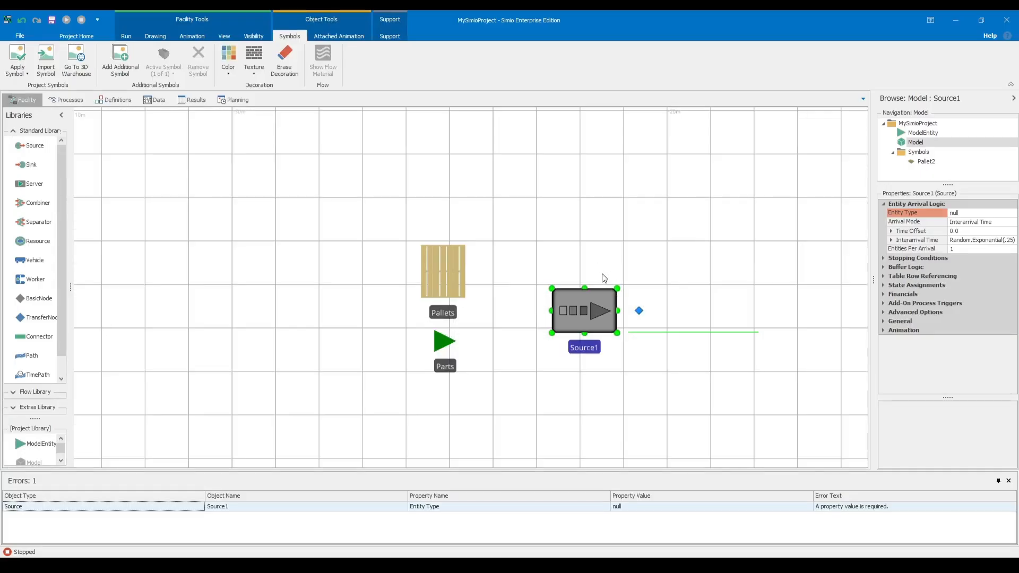
drag(603, 276, 526, 287)
Close the Errors window and reopen it to show the model's errors.
click(1008, 480)
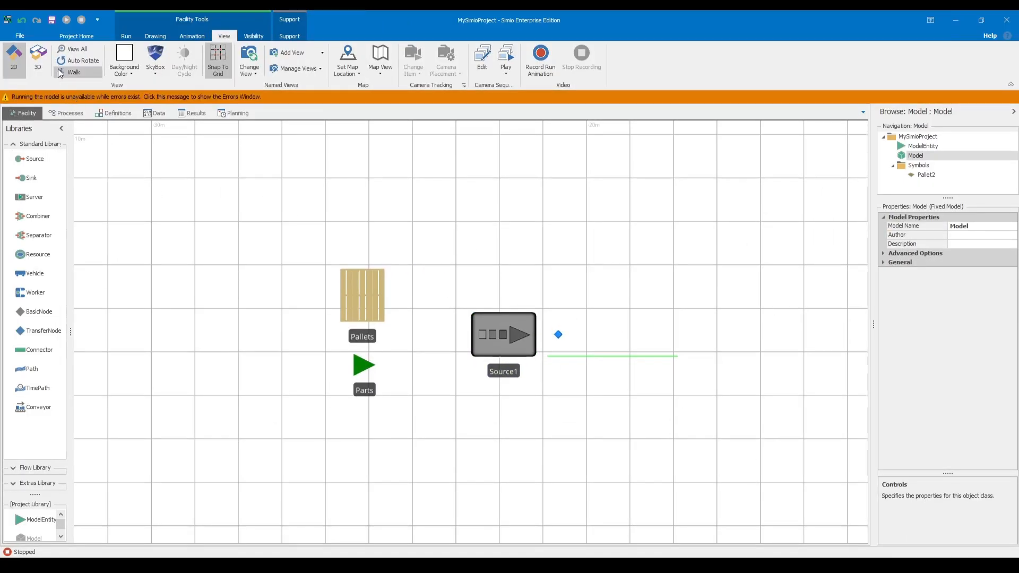
click(129, 37)
click(84, 38)
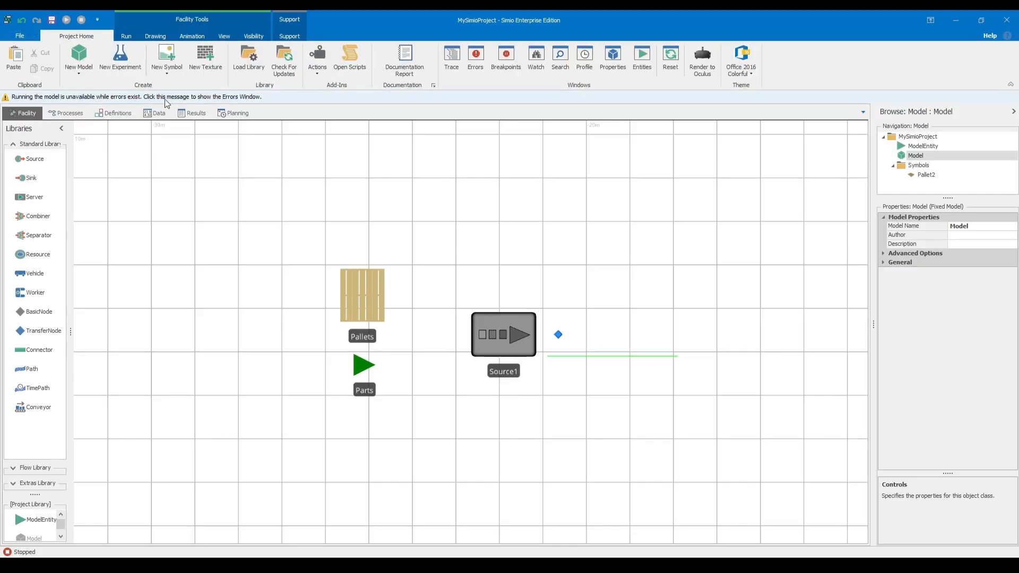
click(231, 97)
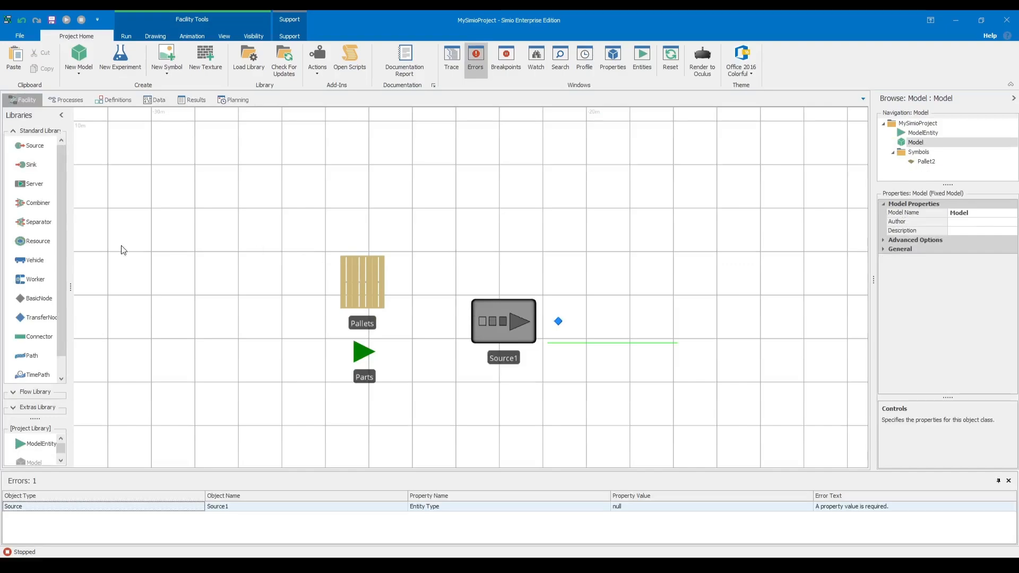
Place a second Source above the first and space the Pallets and Parts entities and their sources into two rows.
drag(35, 145, 504, 225)
drag(516, 319, 508, 348)
drag(359, 281, 361, 239)
click(453, 284)
mouse_move(515, 224)
mouse_down()
mouse_move(537, 212)
mouse_move(521, 224)
mouse_up()
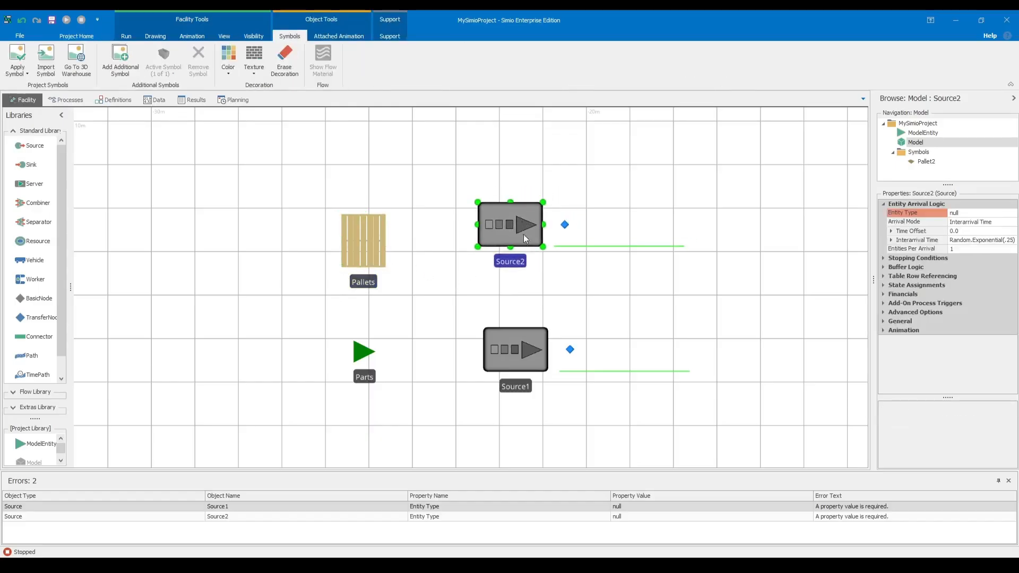
Rename the upper source next to the Pallets entity as Pallets_Source.
click(518, 265)
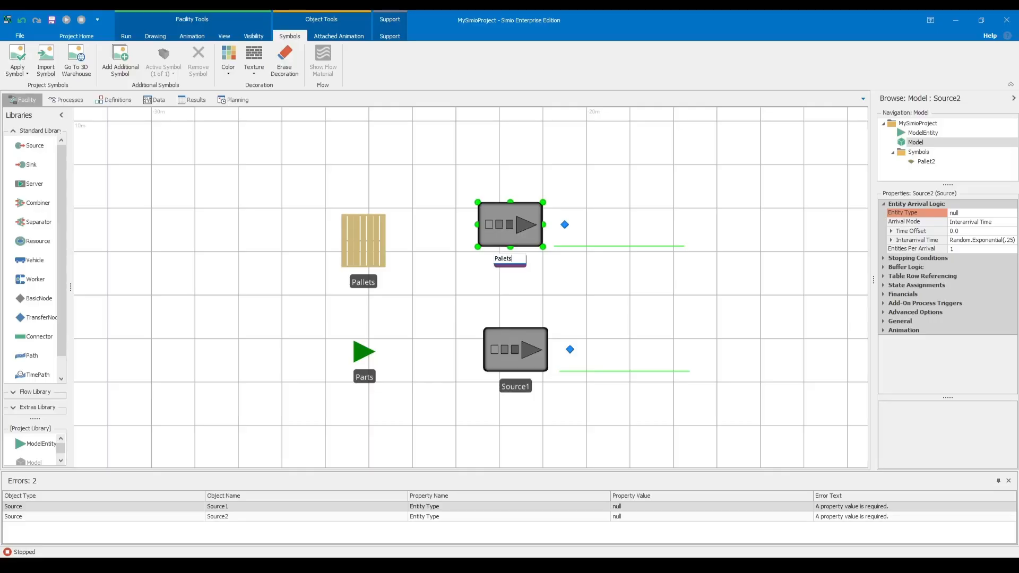
text(Pallets Source)
key(Return)
click(519, 310)
key(Return)
click(588, 286)
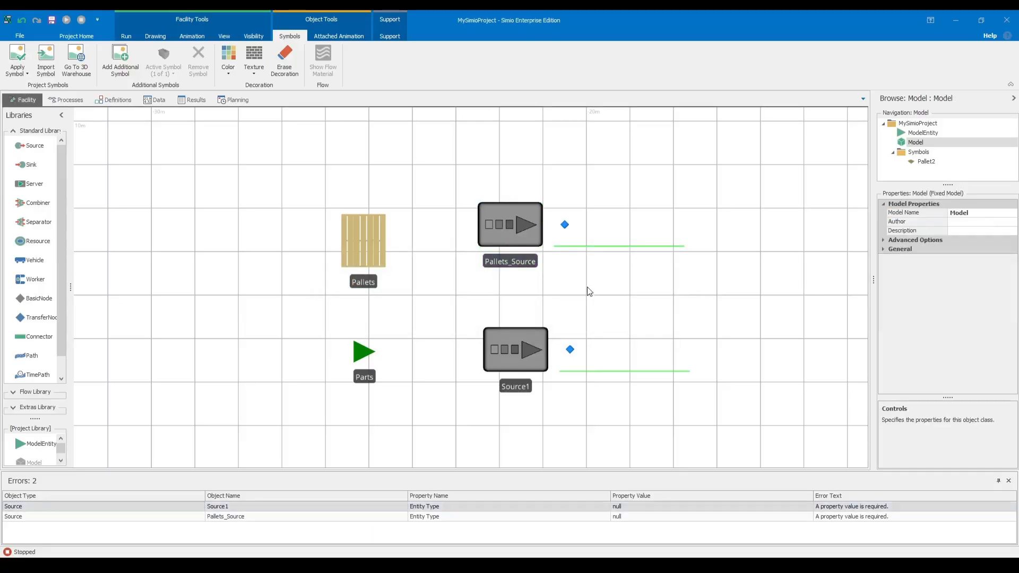
Rename the lower source as Parts_Source and shift it slightly closer to the Parts entity.
double_click(515, 387)
key(BackSpace)
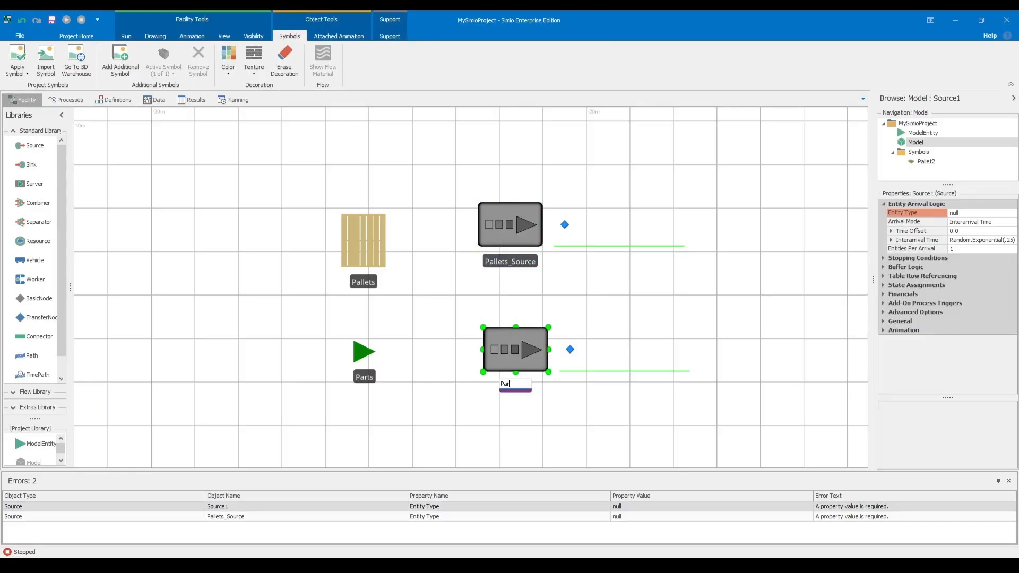
text(Parts_Source)
key(Return)
click(568, 334)
click(510, 345)
drag(510, 345, 500, 344)
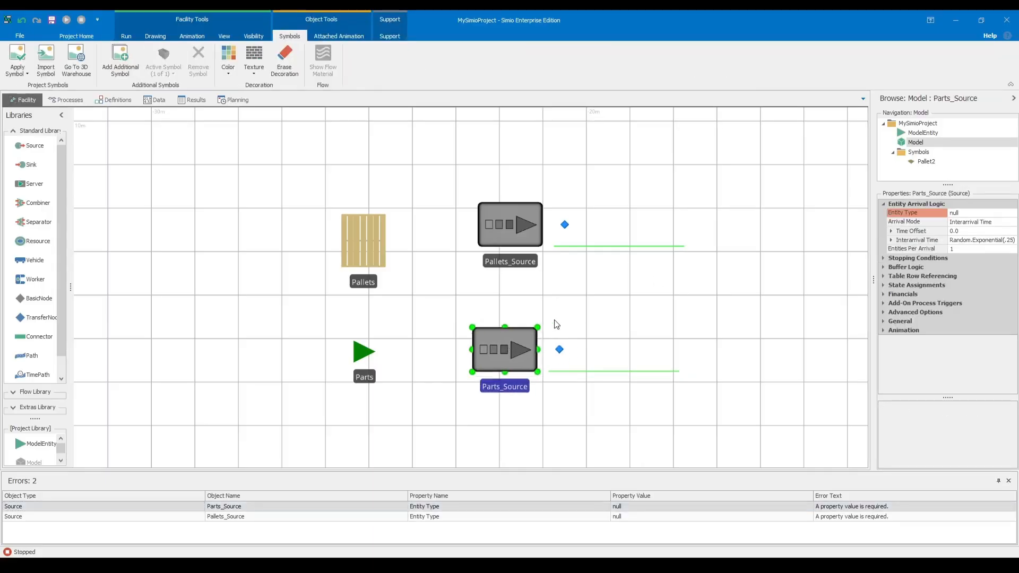
Switch to the Simio practice PDF to check the part arrival and pallet loading in the process diagram, and return to Simio.
click(577, 564)
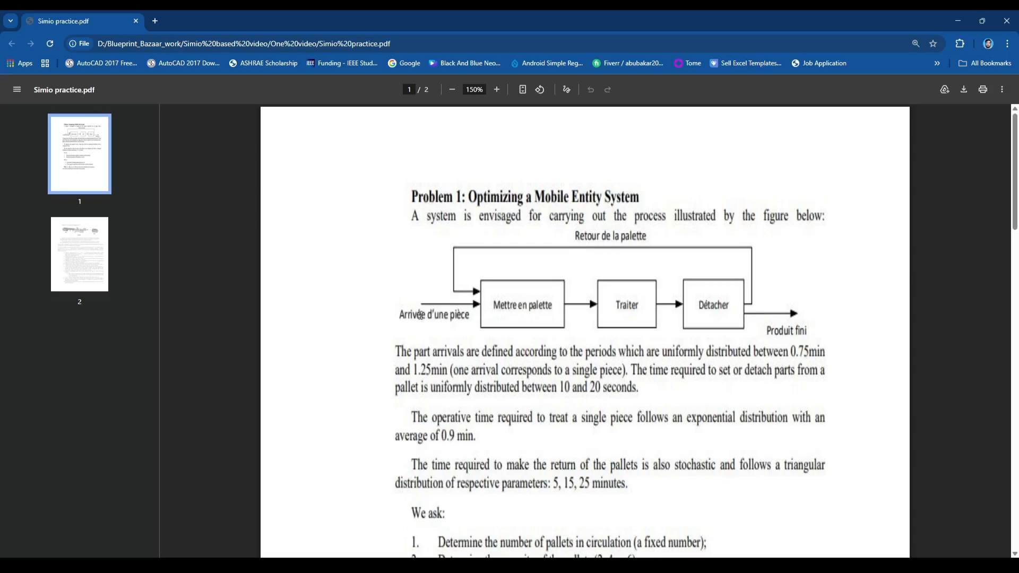
drag(402, 314, 480, 318)
click(469, 292)
mouse_move(690, 565)
click(740, 529)
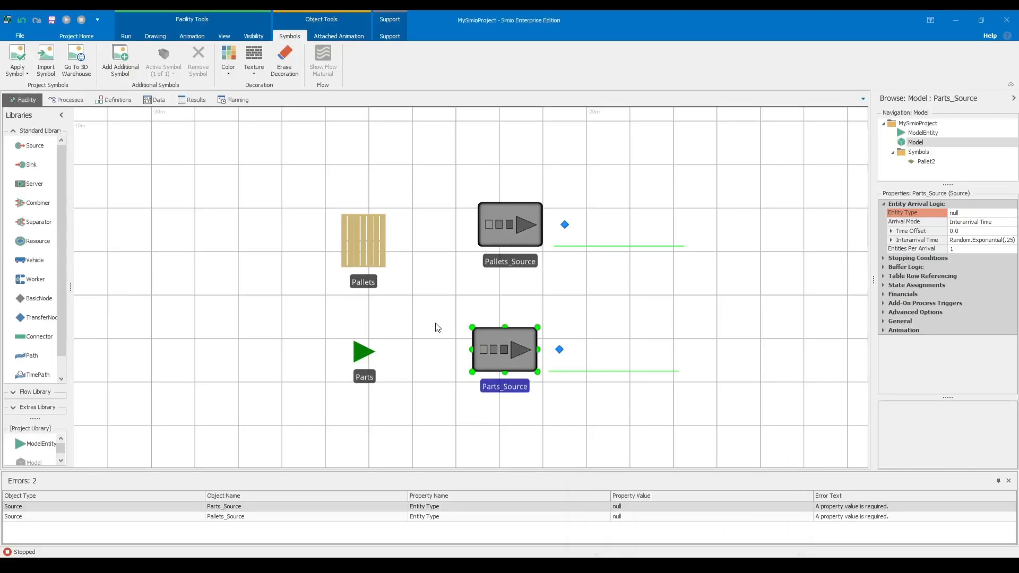
Align Pallets_Source above Parts_Source and place a Combiner to the right of the two sources.
drag(513, 230, 507, 230)
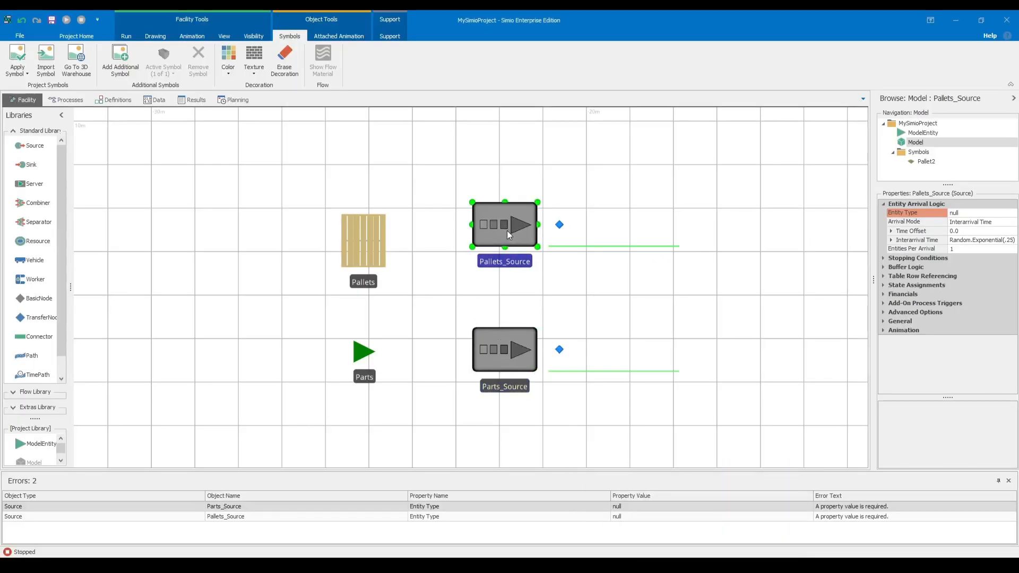
drag(612, 291, 435, 316)
scroll(464, 311, down, 4)
scroll(451, 313, up, 2)
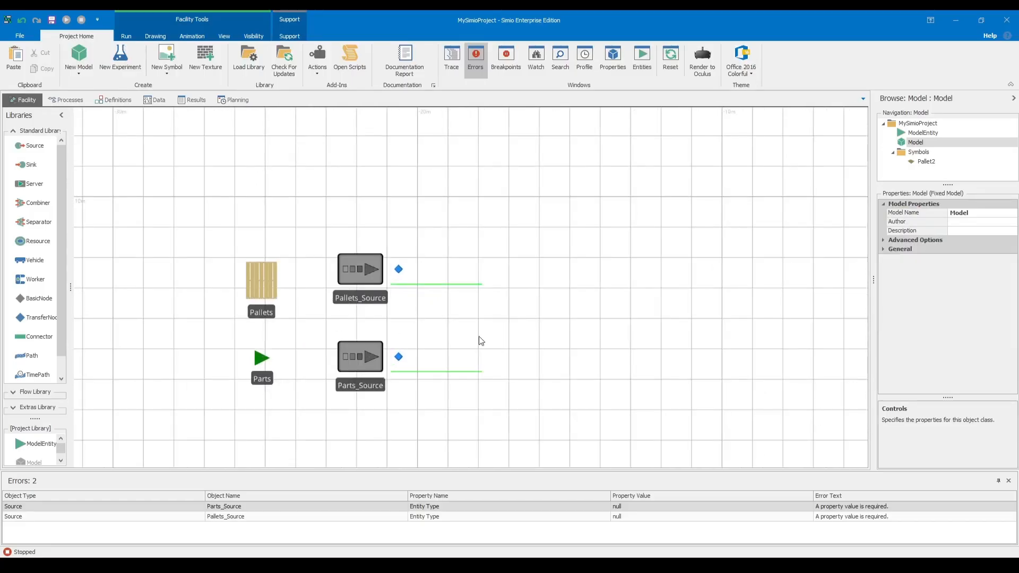
scroll(409, 324, up, 3)
scroll(435, 320, down, 1)
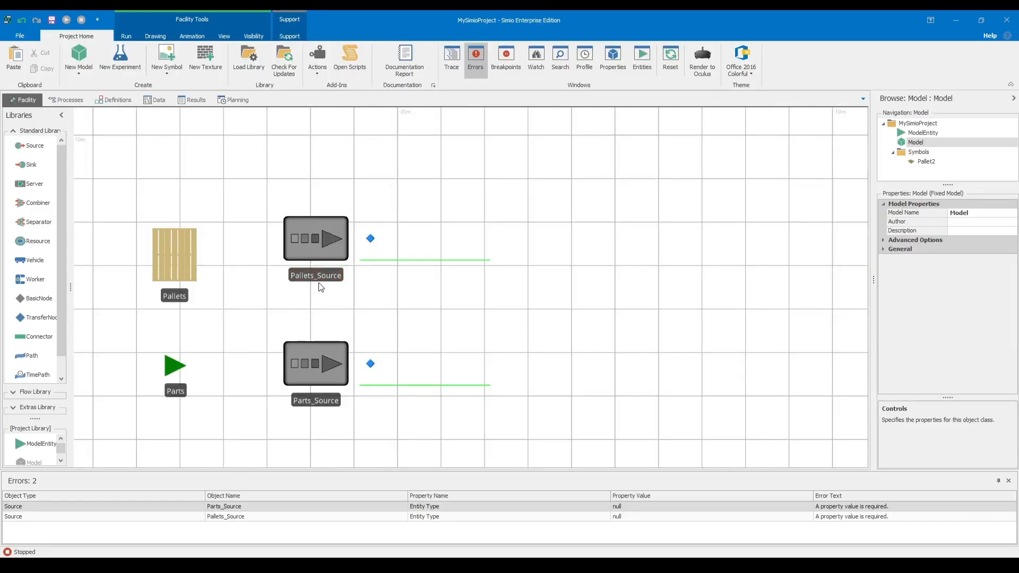
drag(45, 204, 658, 312)
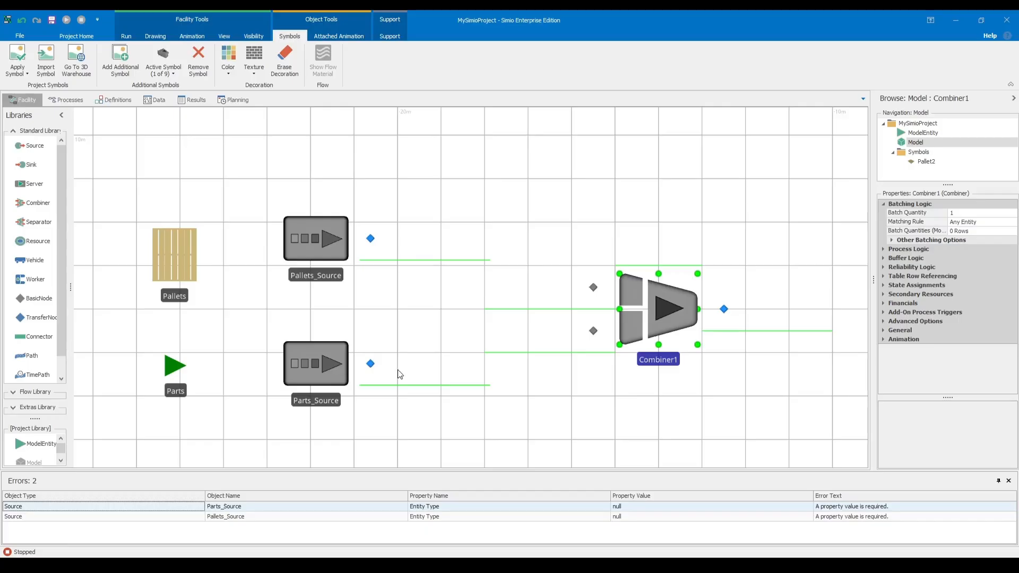
scroll(47, 215, down, 1)
scroll(47, 212, up, 1)
Check the Traiter stage in the PDF diagram and, back in Simio, place a Server to the right of the Combiner.
key(alt+Tab)
drag(614, 305, 644, 303)
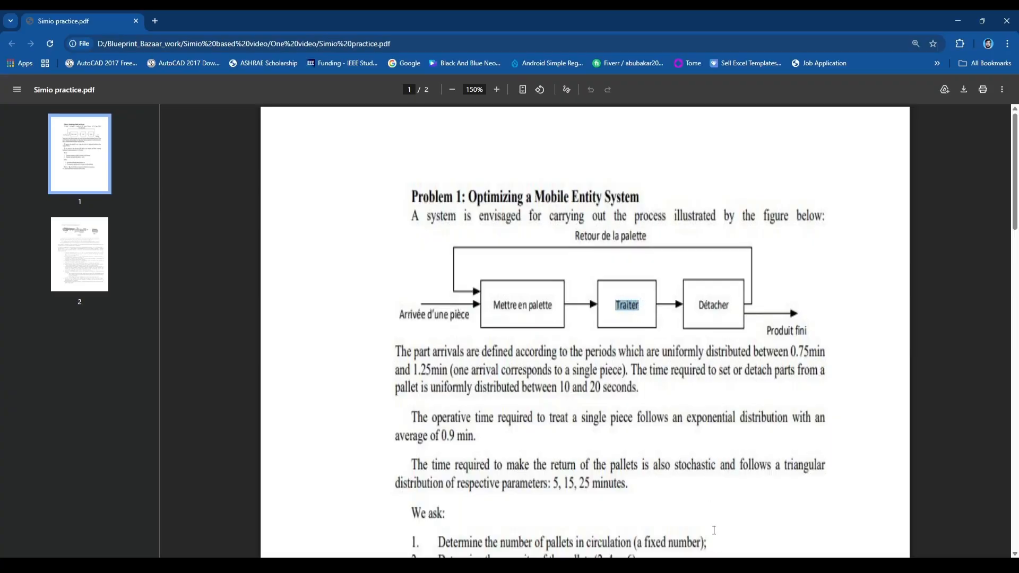
key(alt+Tab)
drag(32, 185, 828, 299)
scroll(763, 377, down, 4)
drag(762, 377, 554, 382)
drag(597, 344, 685, 349)
drag(756, 387, 623, 381)
scroll(623, 381, down, 3)
scroll(623, 382, up, 3)
Check the Détacher stage in the PDF diagram and, back in Simio, place a Separator to the right of the Server.
key(alt+Tab)
mouse_move(698, 305)
mouse_down()
mouse_move(734, 305)
mouse_move(691, 311)
mouse_up()
key(alt+Tab)
drag(36, 225, 690, 348)
click(811, 377)
click(695, 351)
click(696, 395)
drag(788, 379, 738, 374)
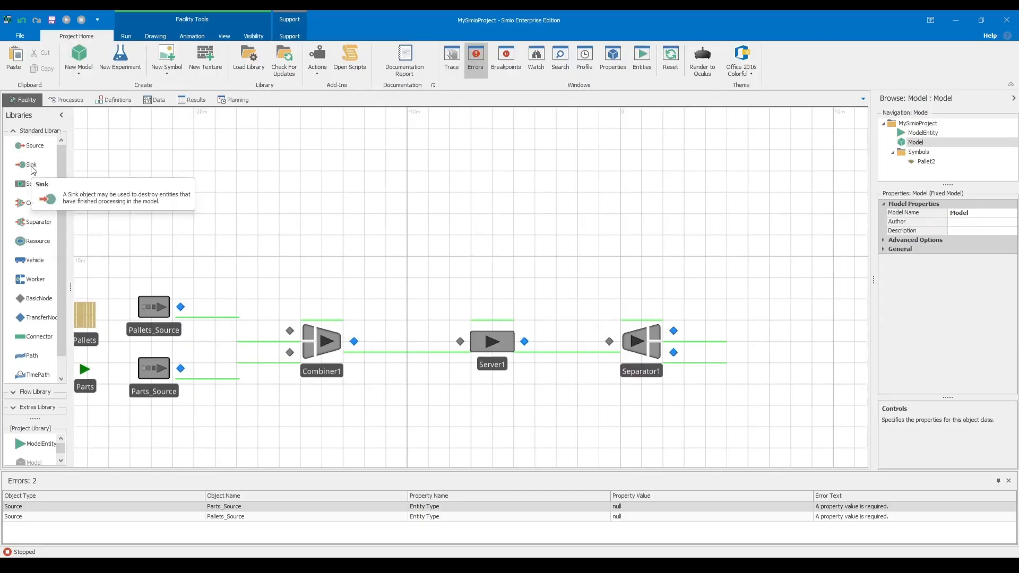
Check the finished product exit in the PDF diagram and, back in Simio, place a Sink to the right of the Separator.
key(alt+Tab)
drag(762, 331, 836, 333)
key(alt+Tab)
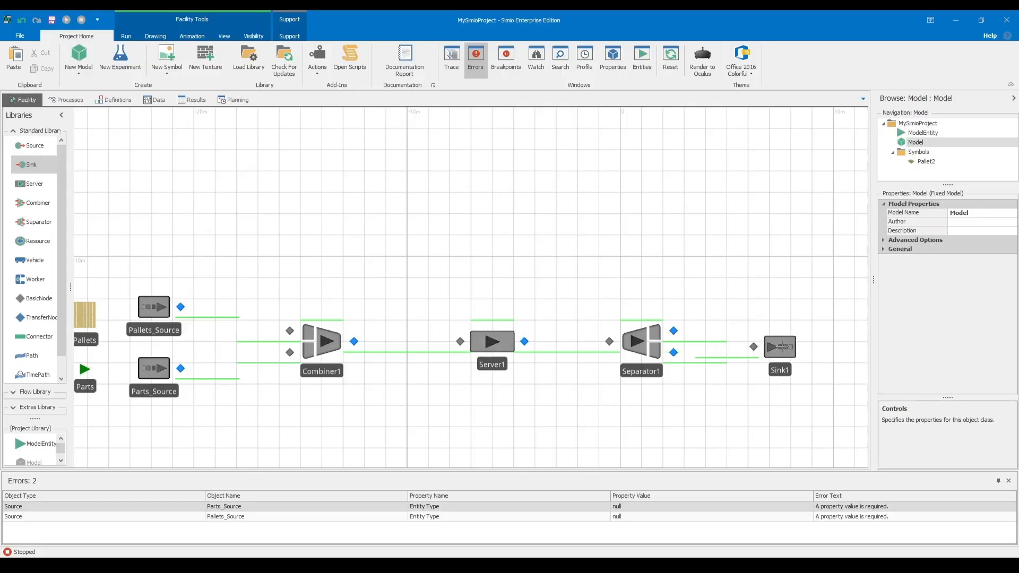
click(812, 341)
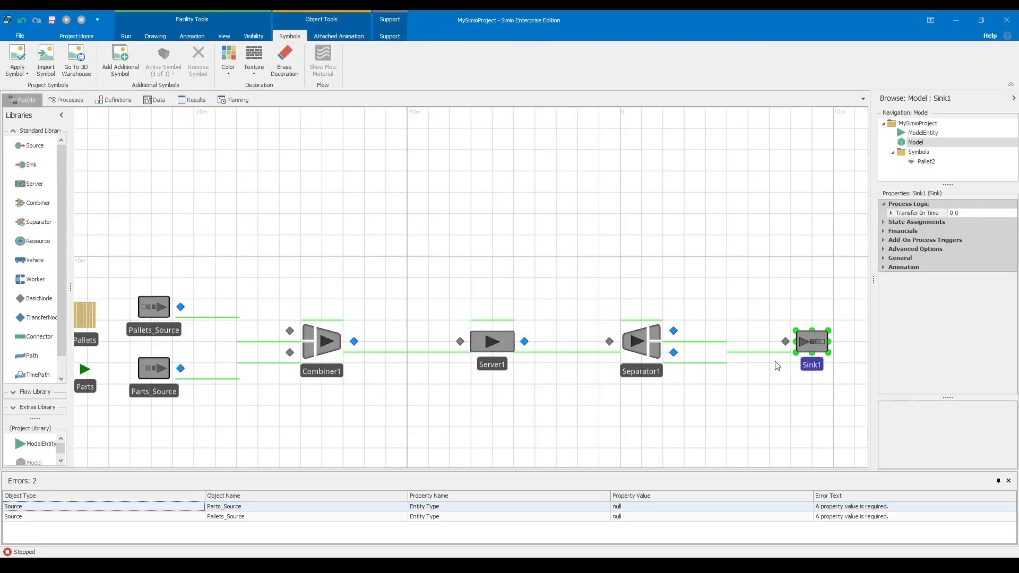
Check the pallet return in the PDF and draw a TimePath in Simio from the Separator's upper output over the line to the Combiner's upper input.
key(alt+Tab)
drag(652, 233, 689, 255)
click(716, 255)
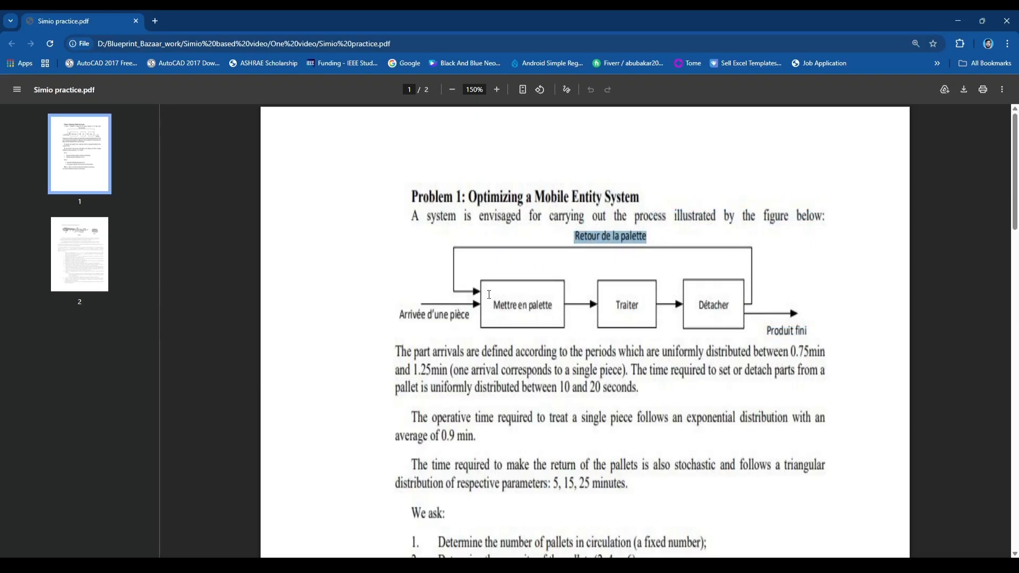
key(alt+Tab)
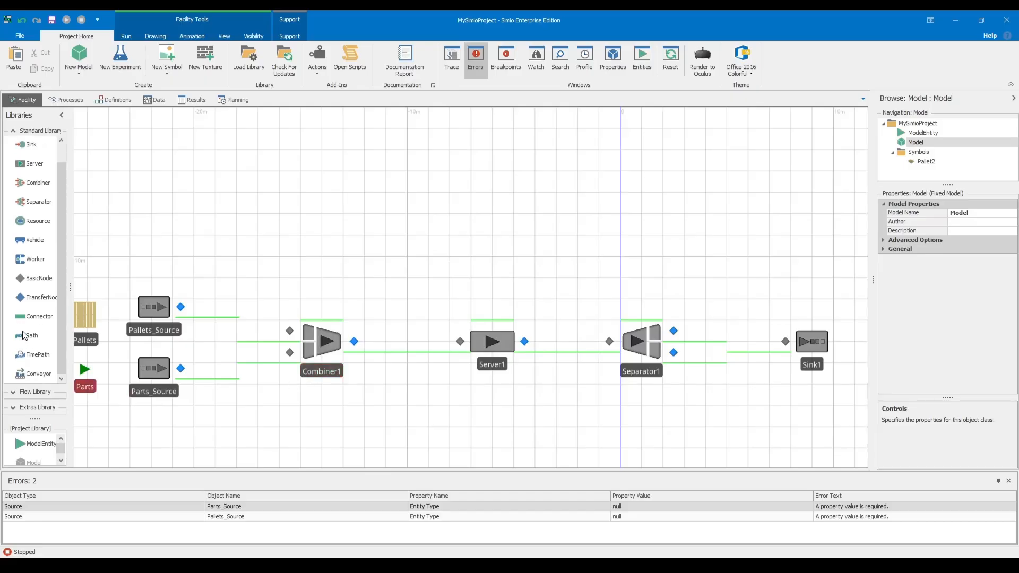
click(35, 354)
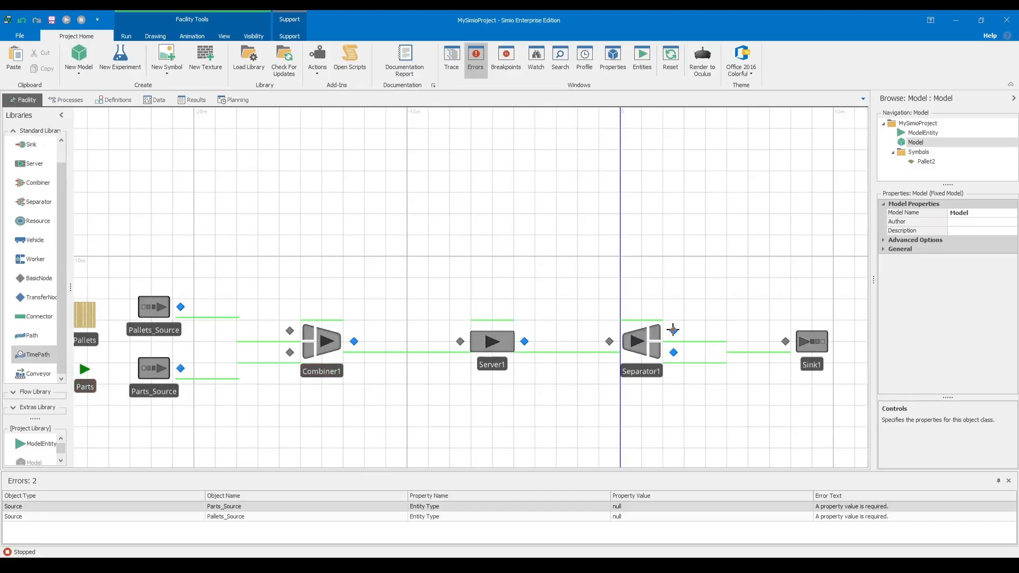
click(674, 331)
click(673, 219)
click(289, 219)
click(290, 330)
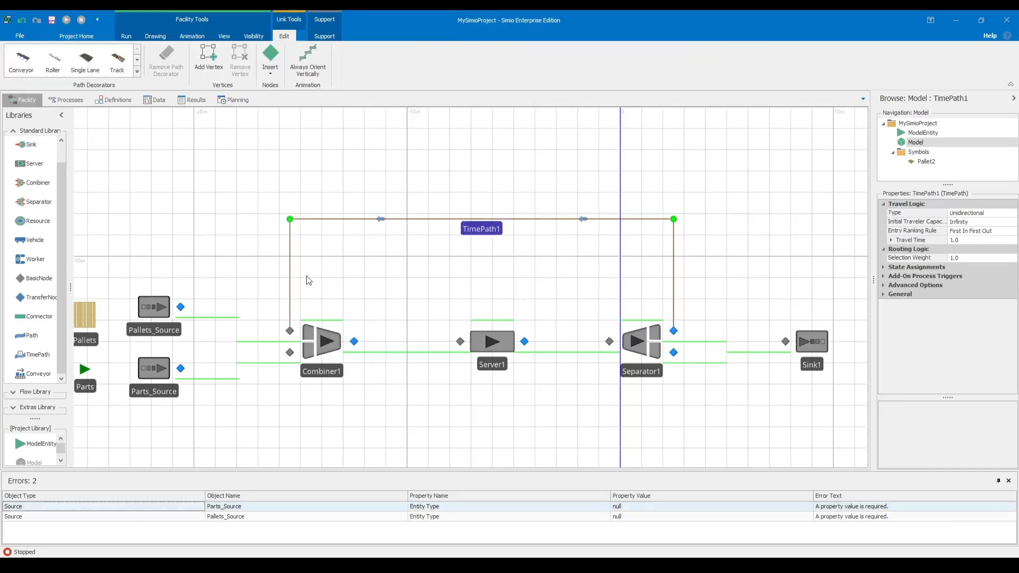
click(357, 296)
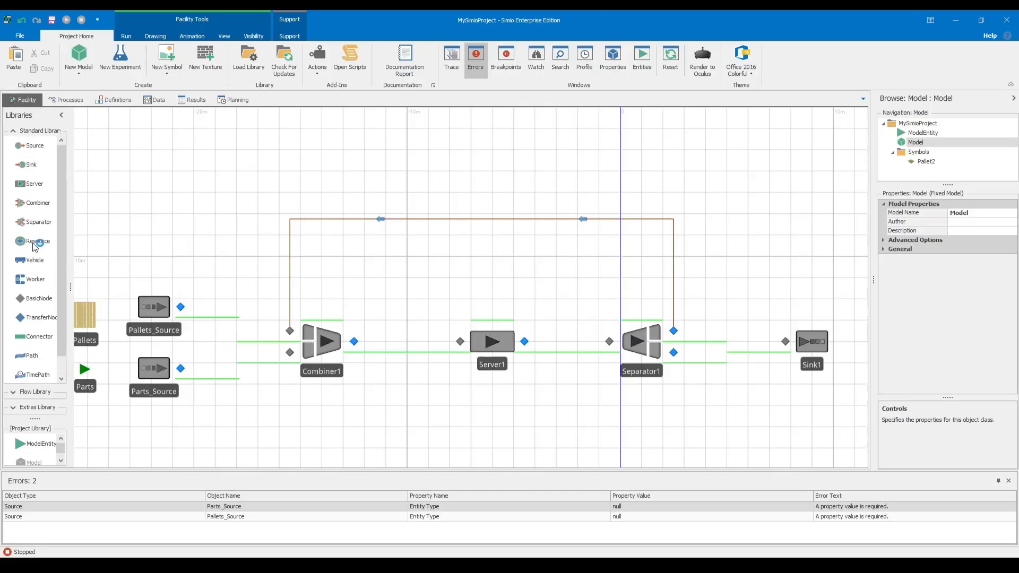
Link Pallets_Source to the Combiner's upper input and Parts_Source to its lower input with Connectors.
click(37, 316)
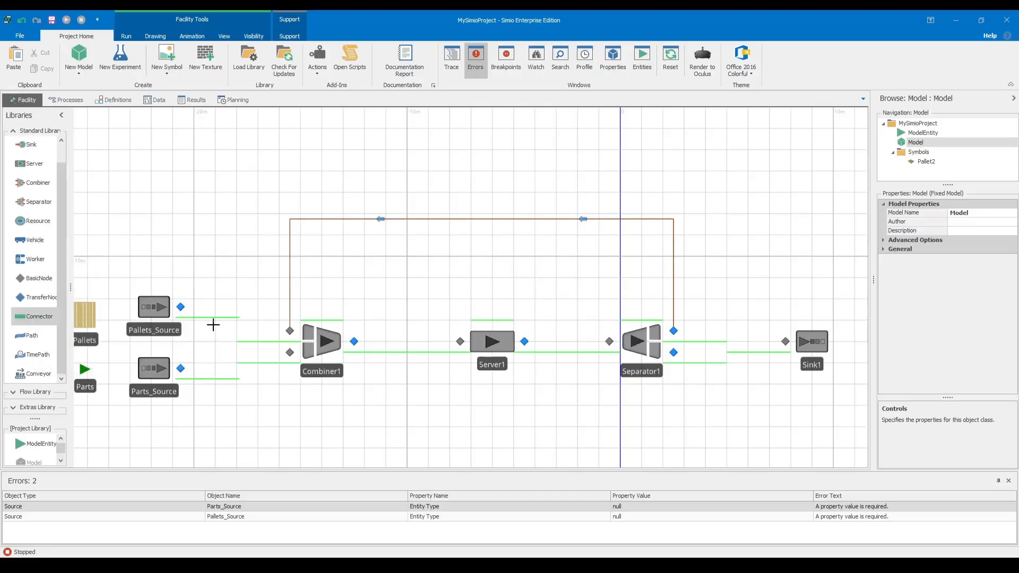
click(181, 306)
click(290, 330)
click(181, 368)
click(290, 351)
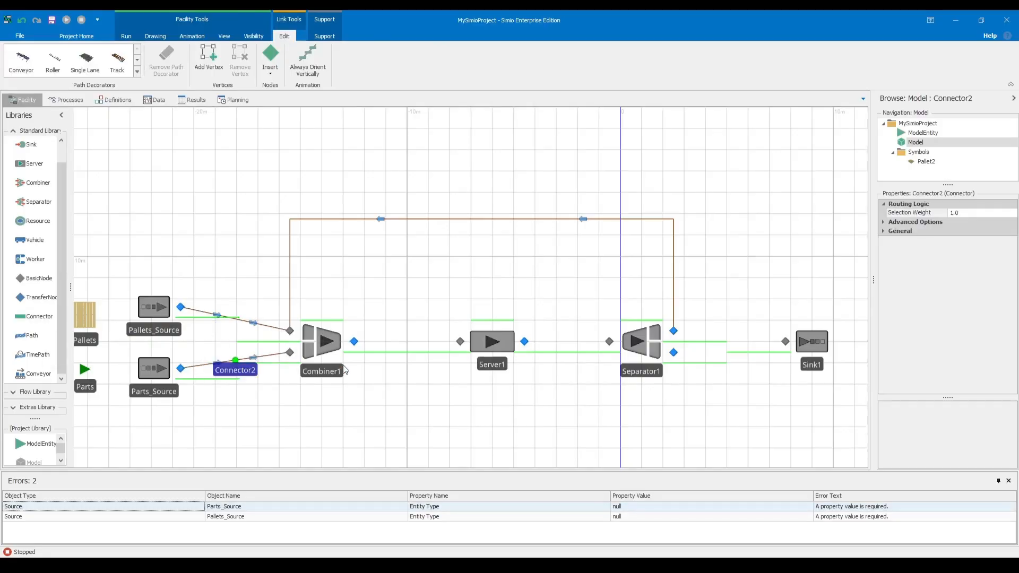
Link the Combiner's output to the Server and the Server's output to the Separator with Connectors.
click(54, 320)
click(354, 341)
click(460, 341)
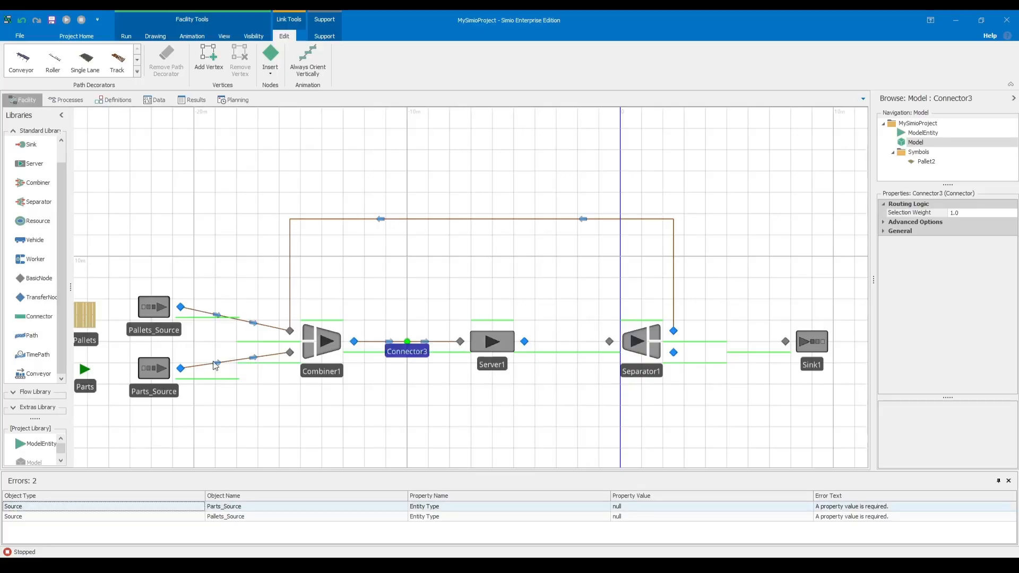
click(47, 318)
click(524, 341)
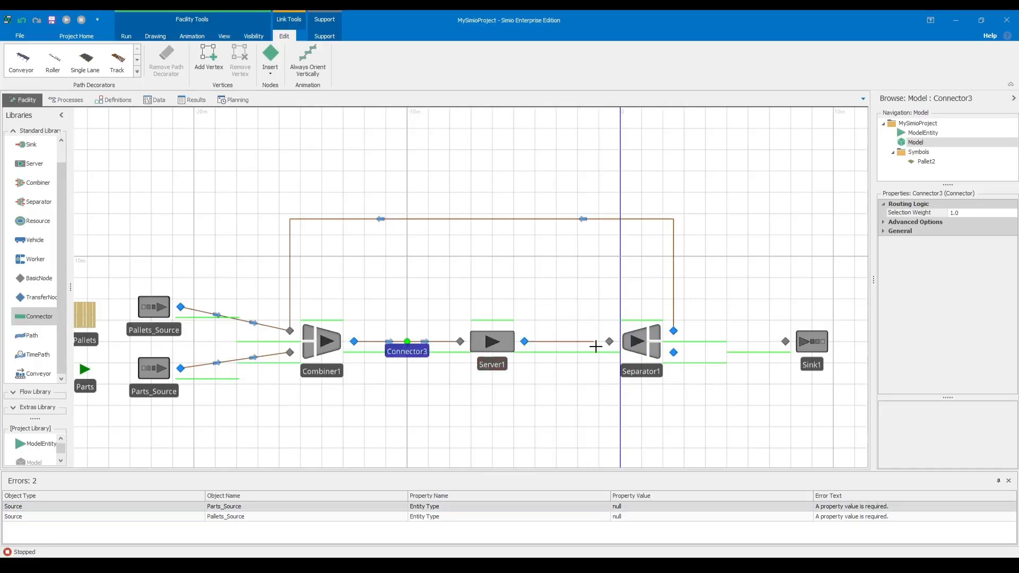
click(609, 341)
Link the Separator's lower output to the Sink with a Connector and lower the Sink to straighten the link.
click(38, 314)
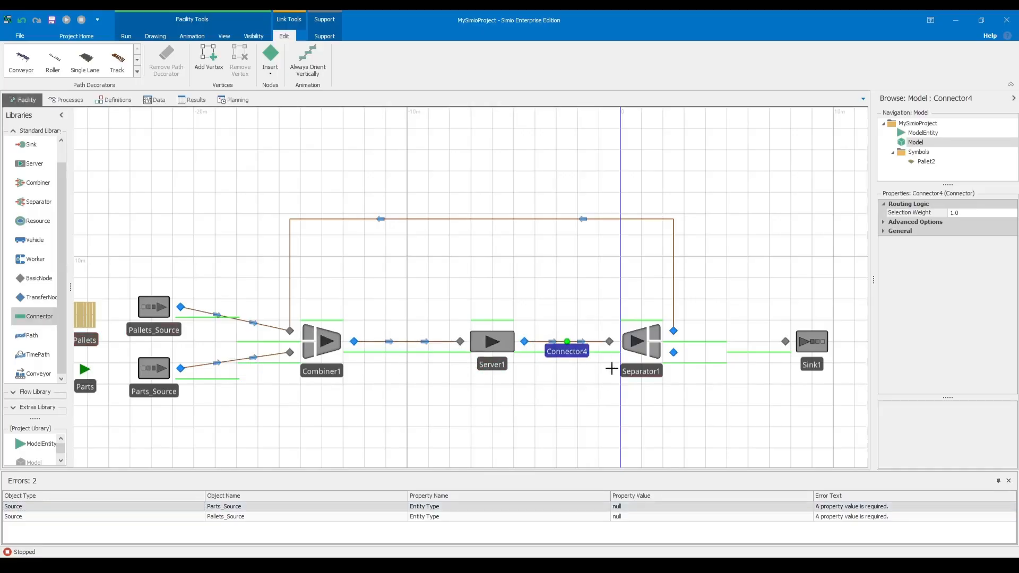
click(674, 352)
click(786, 342)
click(637, 399)
drag(815, 341, 820, 353)
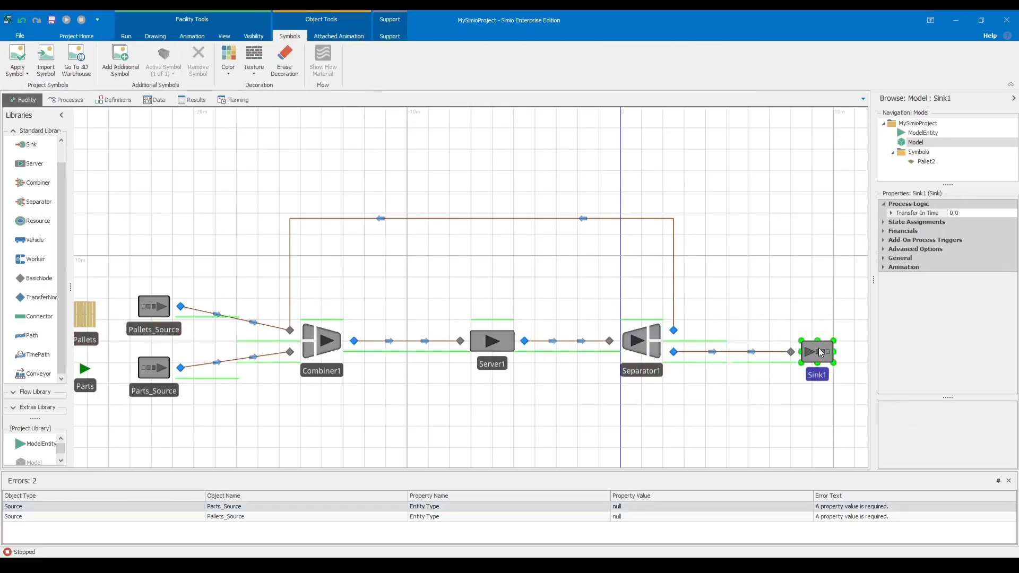
click(758, 313)
scroll(603, 397, down, 2)
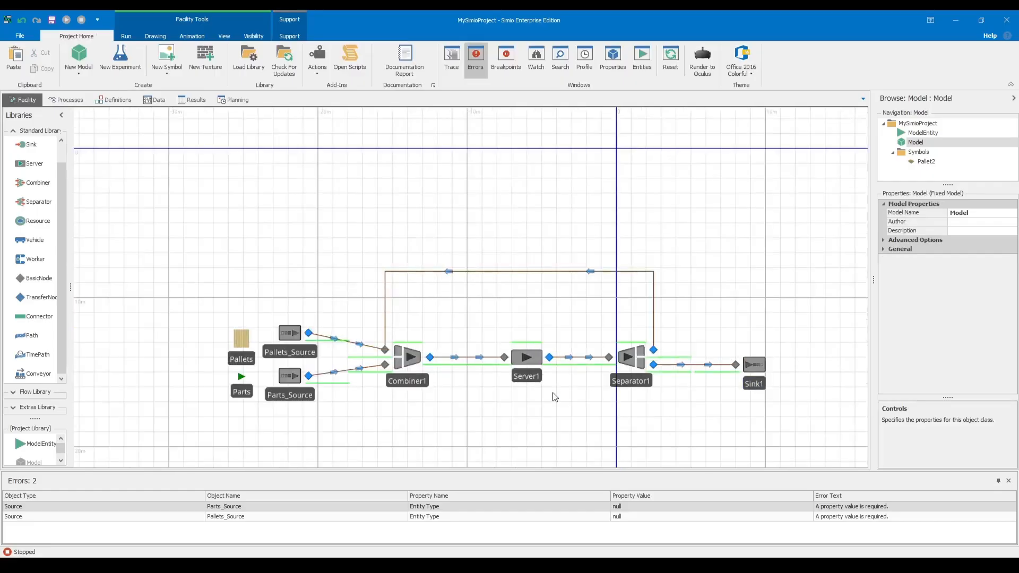
scroll(552, 394, up, 2)
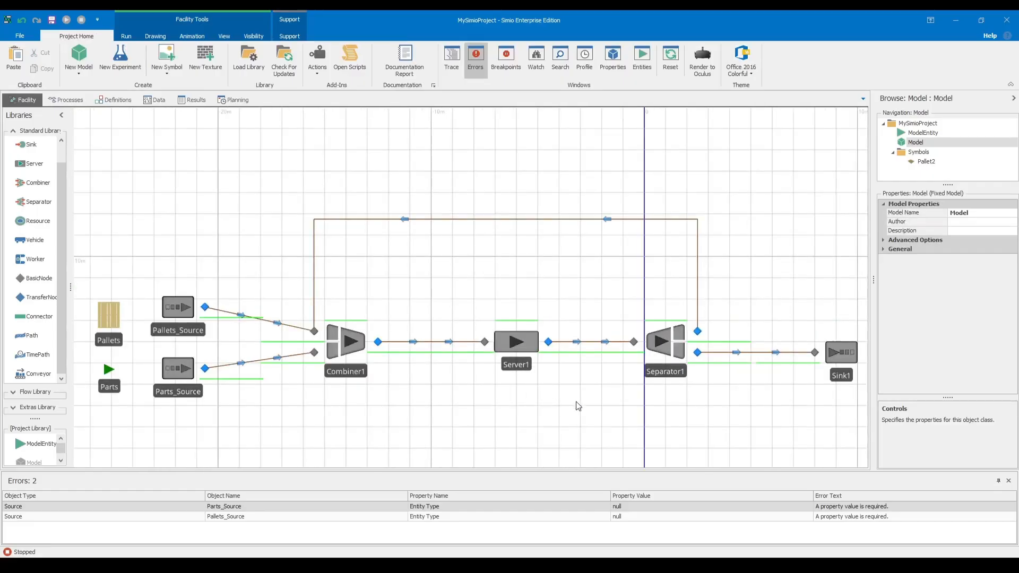
Switch to the Simio practice PDF and read the distribution type and limits of the part arrival intervals.
key(alt+Tab)
scroll(804, 299, down, 1)
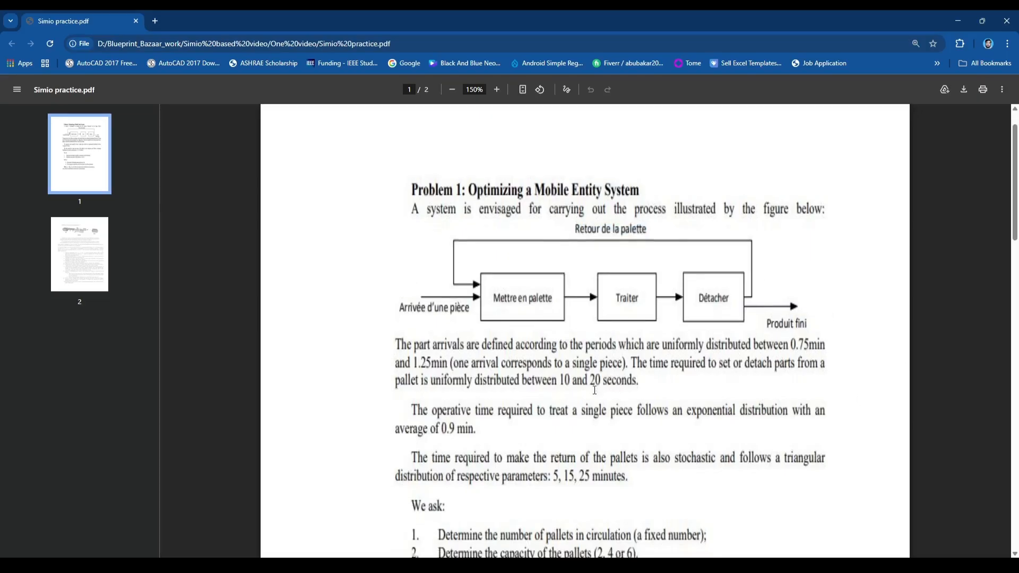
drag(792, 298, 826, 305)
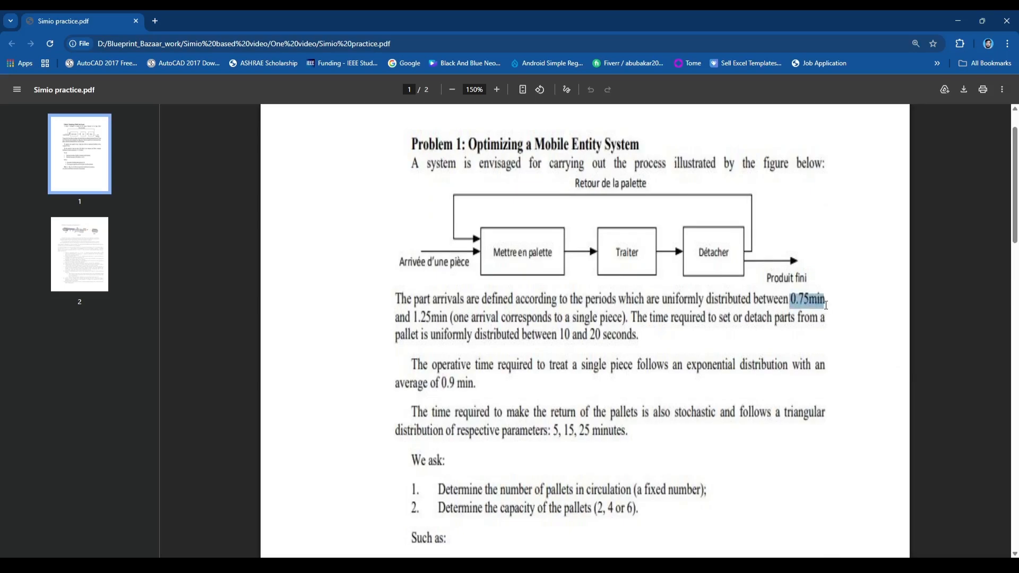
drag(395, 317, 450, 319)
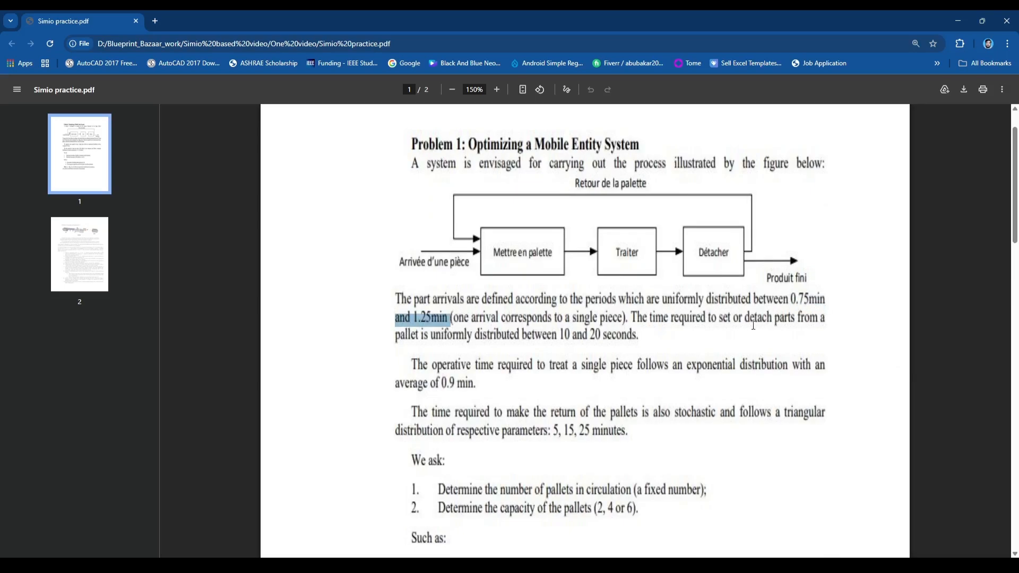
drag(665, 298, 750, 300)
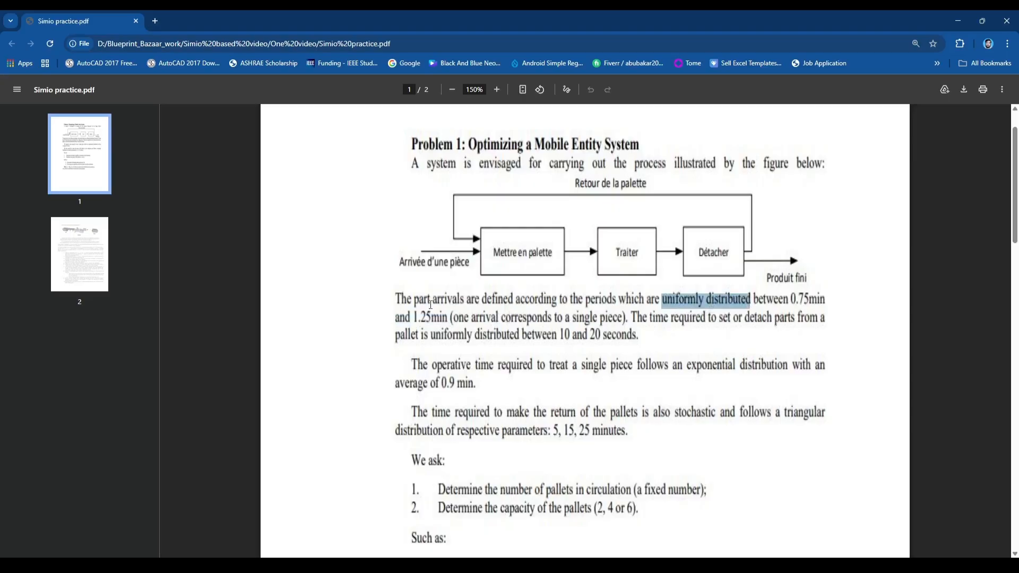
Switch back to Simio and set the Entity Type of Parts_Source to Parts.
key(alt+Tab)
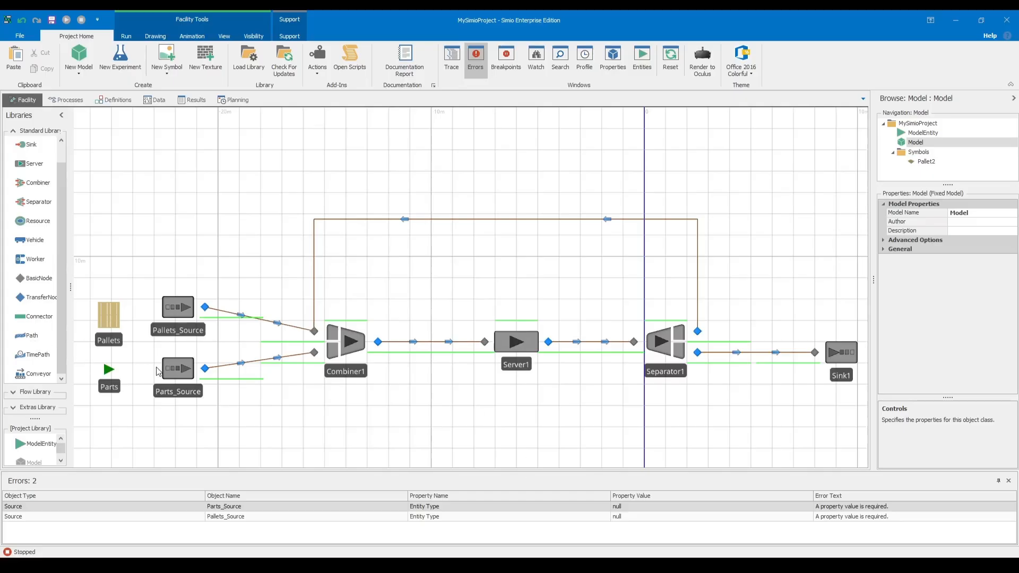
click(175, 376)
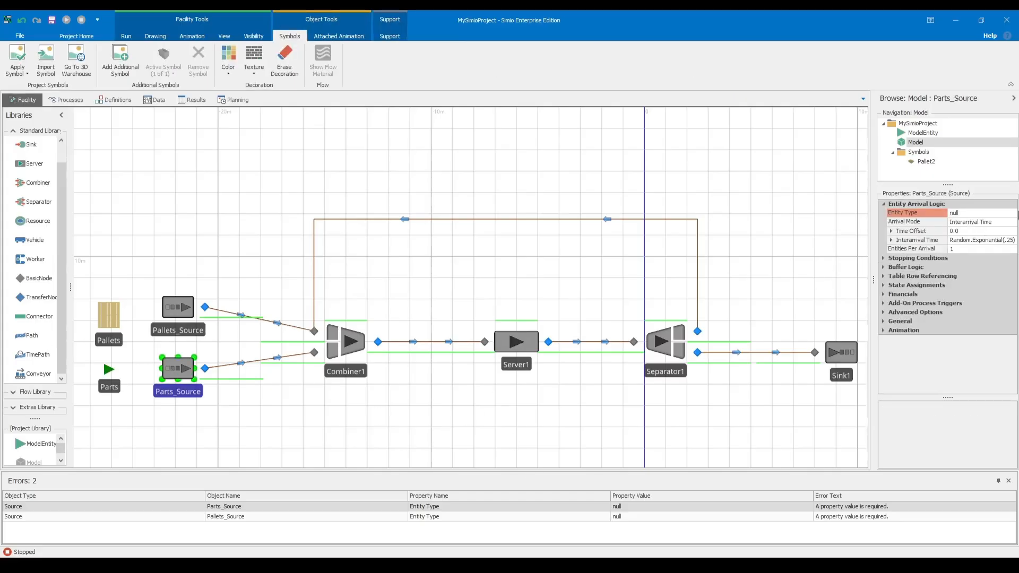
click(1011, 213)
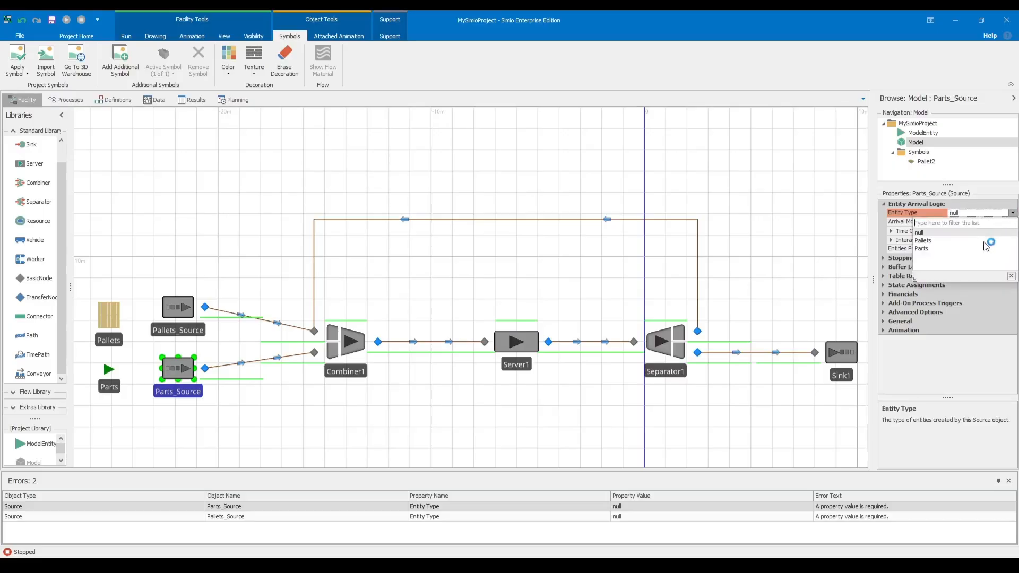
click(930, 254)
Enter RandomUniform(0.75,1.25) as the Interarrival Time of Parts_Source.
drag(873, 288, 857, 289)
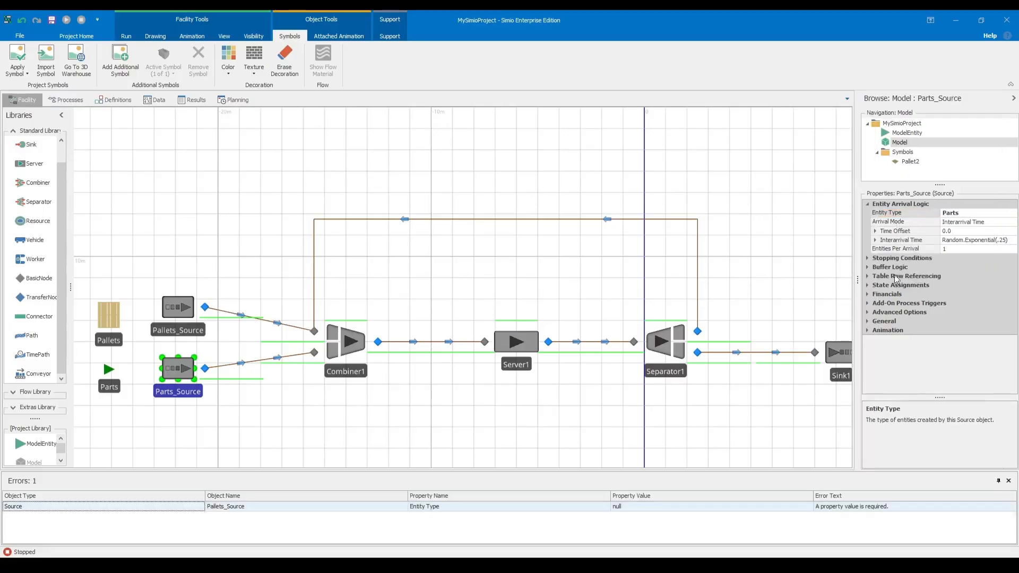
click(1003, 239)
click(1013, 240)
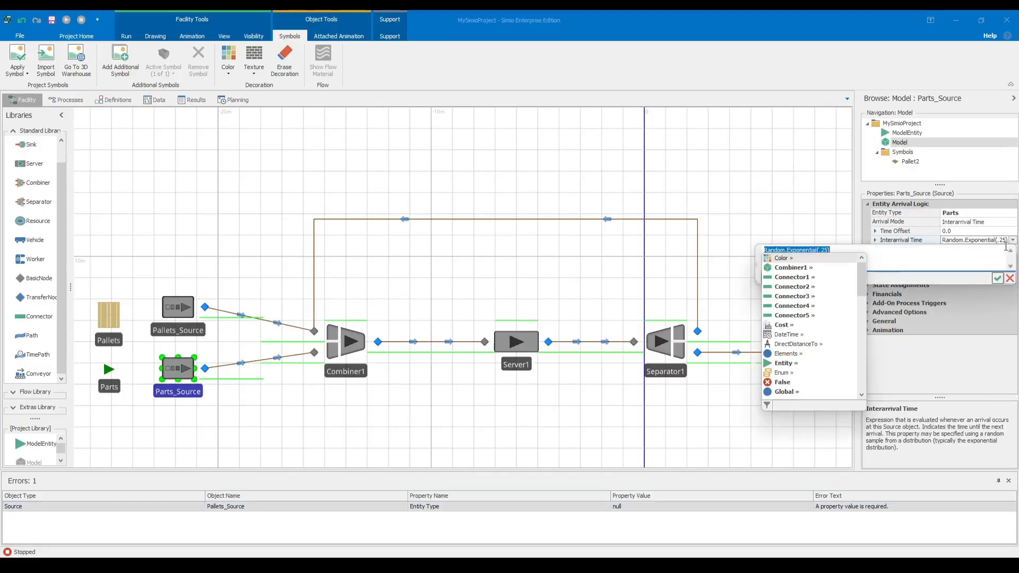
click(971, 252)
key(BackSpace)
key(BackSpace)
key(BackSpace)
key(BackSpace)
key(BackSpace)
key(BackSpace)
key(BackSpace)
key(BackSpace)
key(BackSpace)
key(BackSpace)
key(BackSpace)
key(BackSpace)
key(BackSpace)
key(BackSpace)
key(BackSpace)
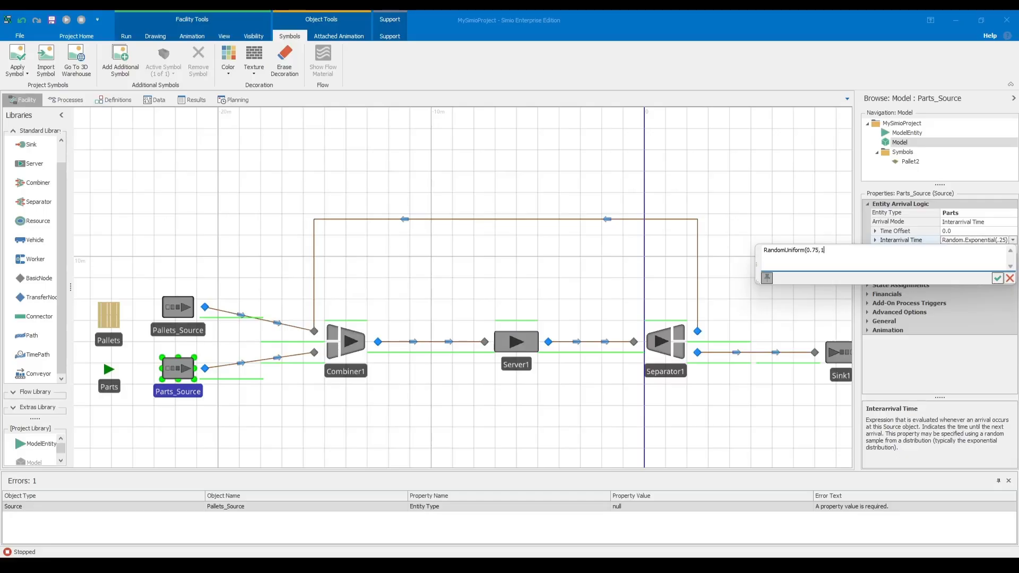
key(Return)
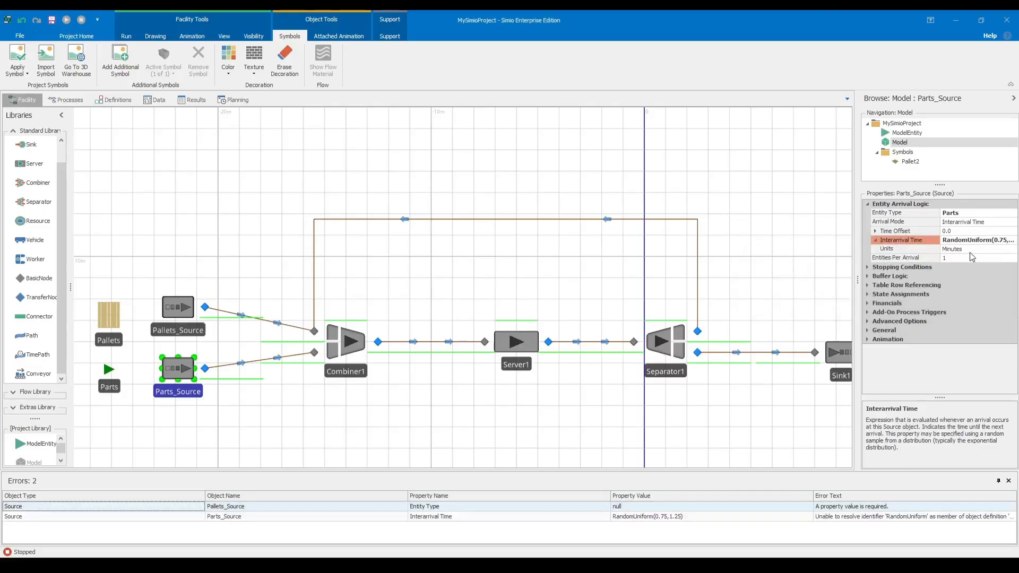
Widen the property area and correct the Interarrival Time expression of Parts_Source to Random.Uniform(0.75,1.25).
click(959, 239)
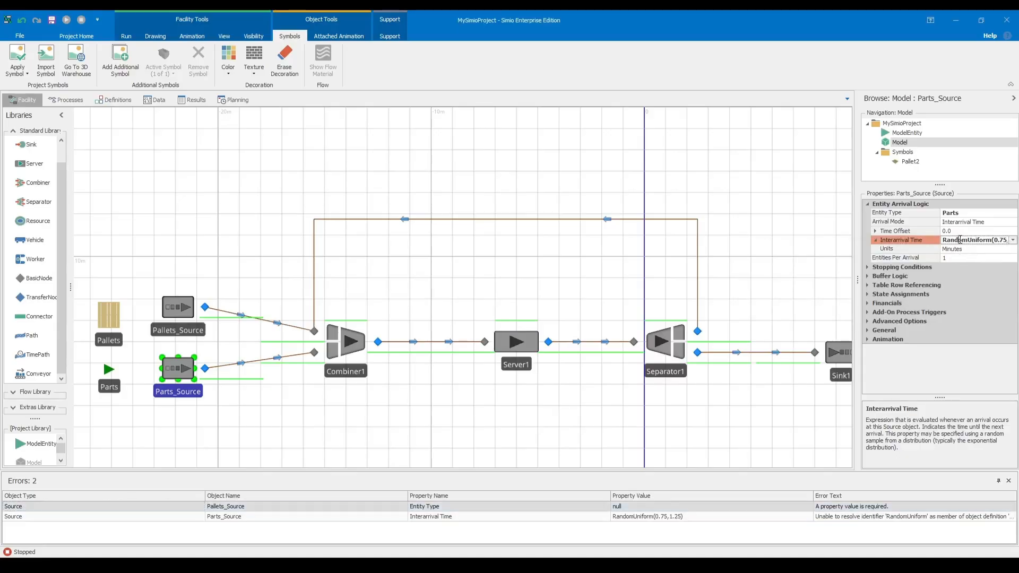
click(880, 247)
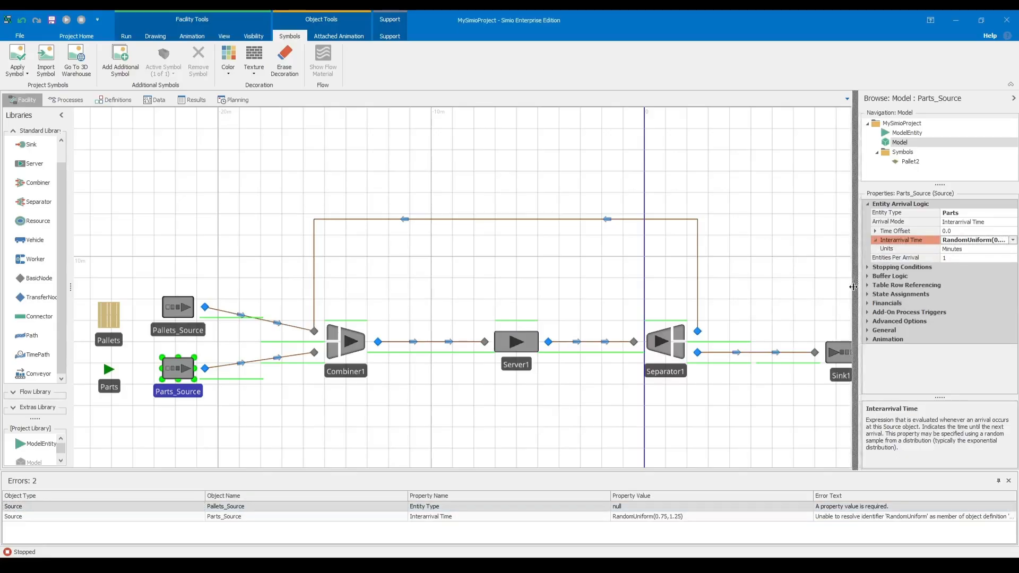
drag(854, 286, 818, 283)
click(807, 258)
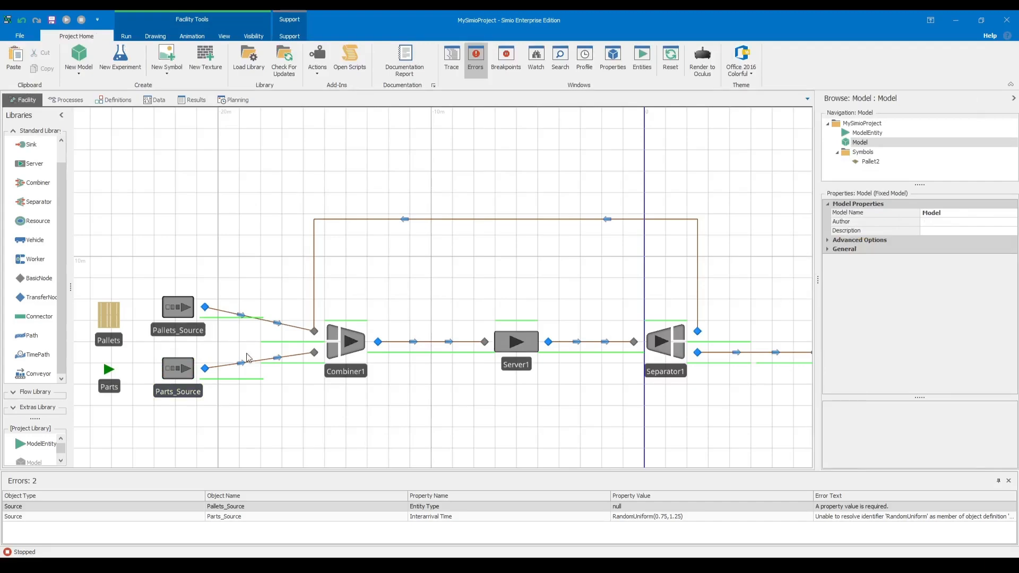
click(171, 376)
click(950, 240)
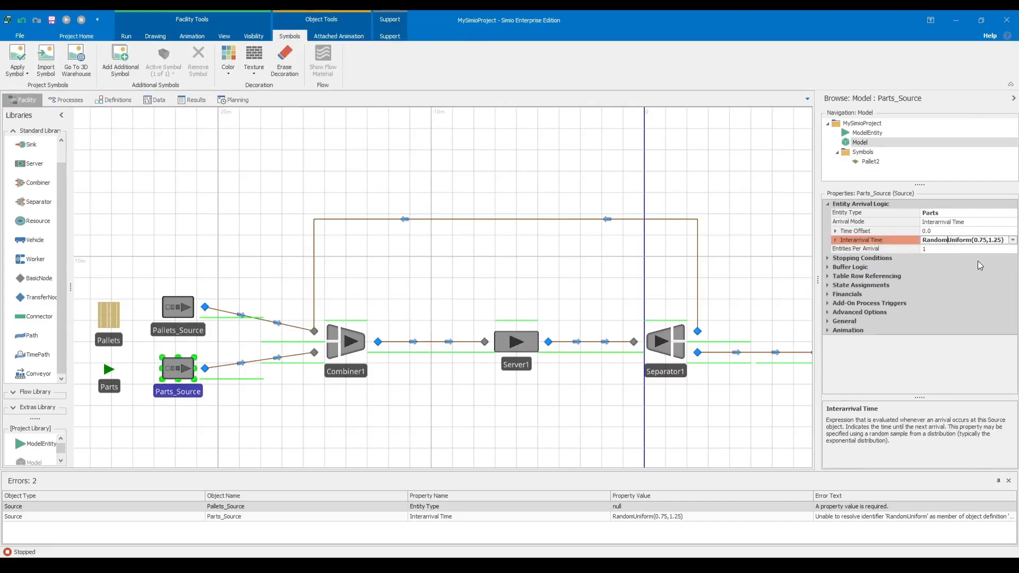
text(.)
key(Return)
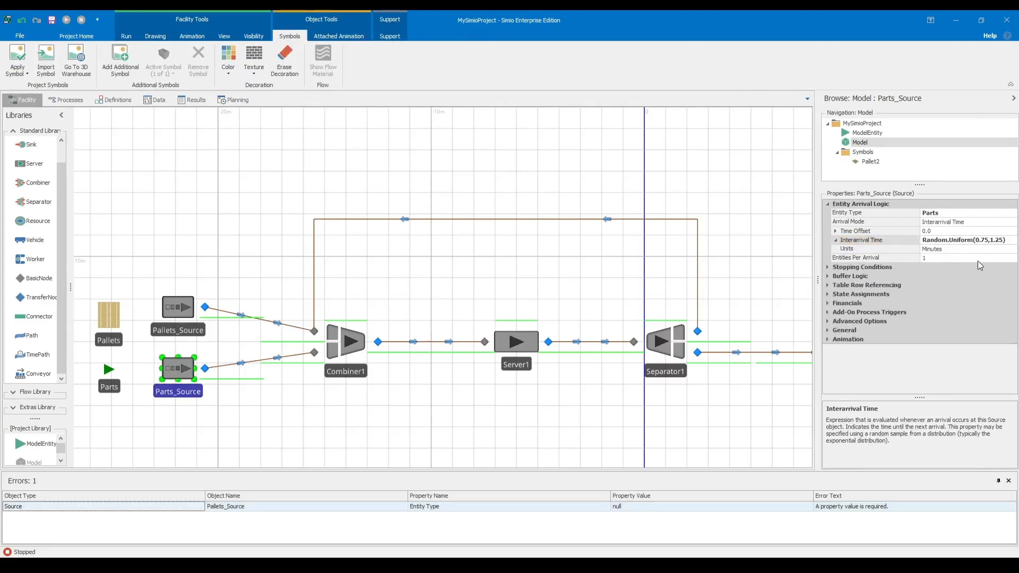
click(803, 249)
click(180, 371)
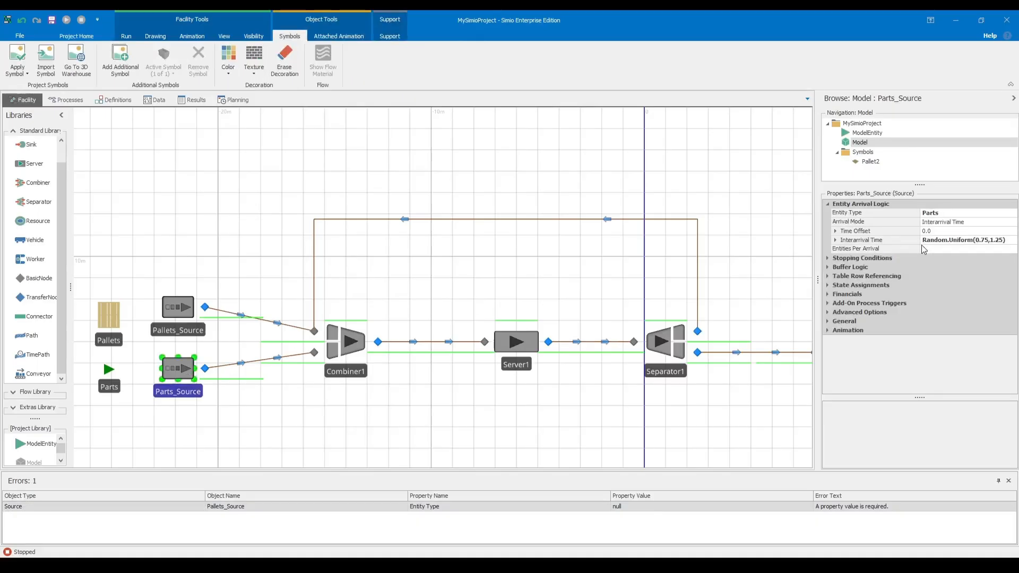
Set the Entity Type of Pallets_Source to Pallets.
click(186, 310)
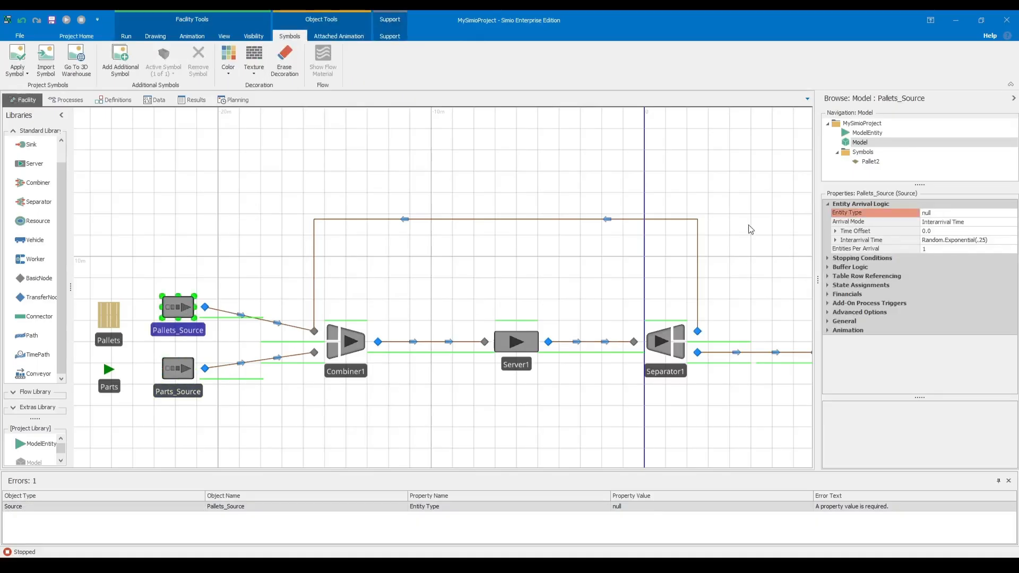
click(974, 213)
click(1013, 213)
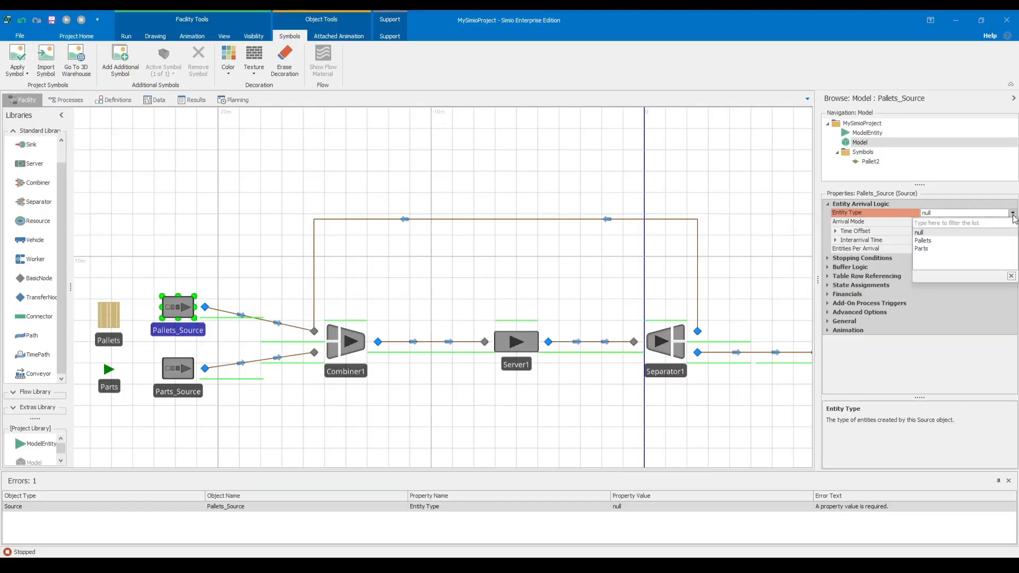
click(928, 241)
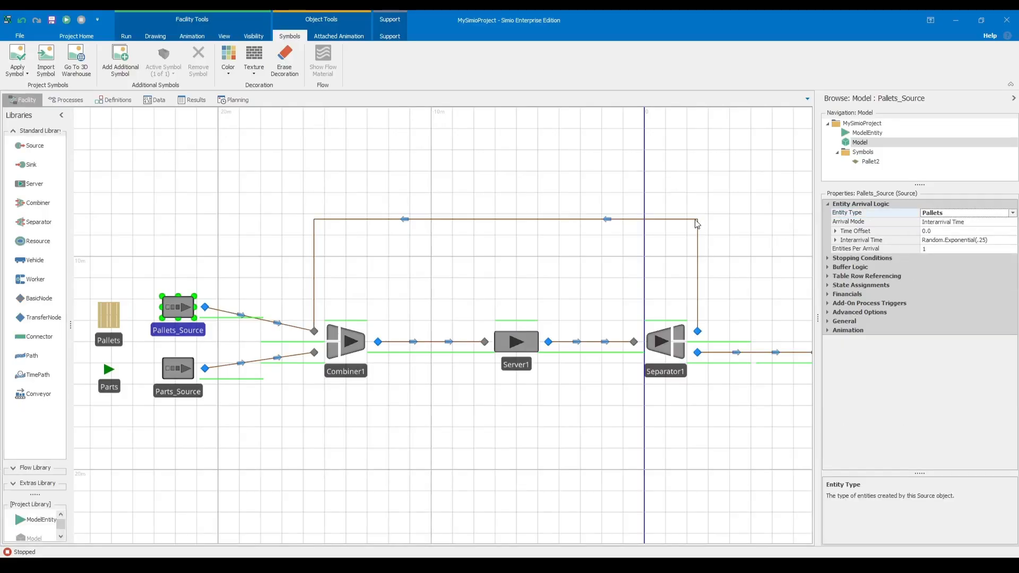
text(q)
click(308, 375)
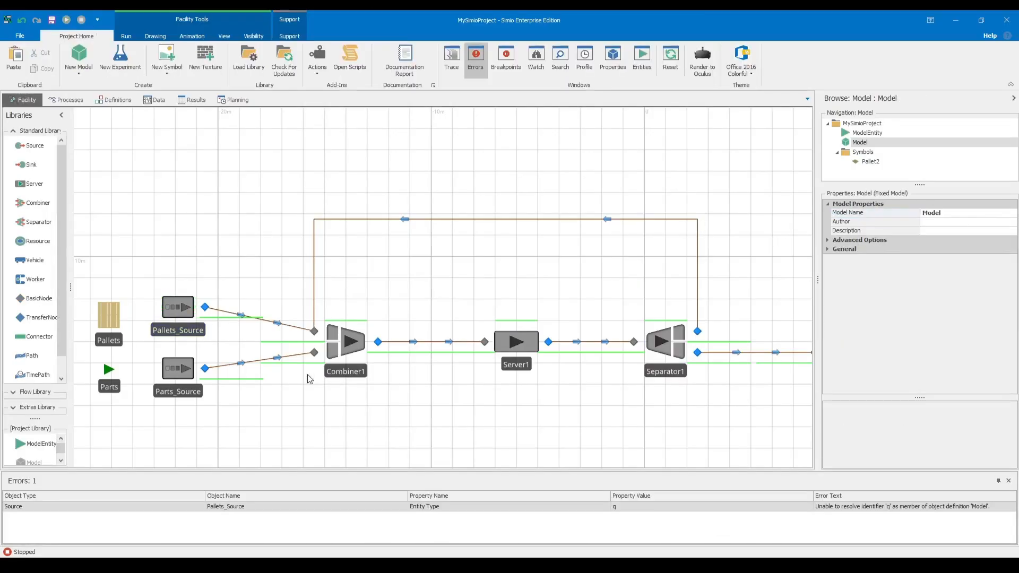
Check the Initial Sequence options in the routing logic of the Pallets and Parts entities.
click(116, 325)
click(924, 275)
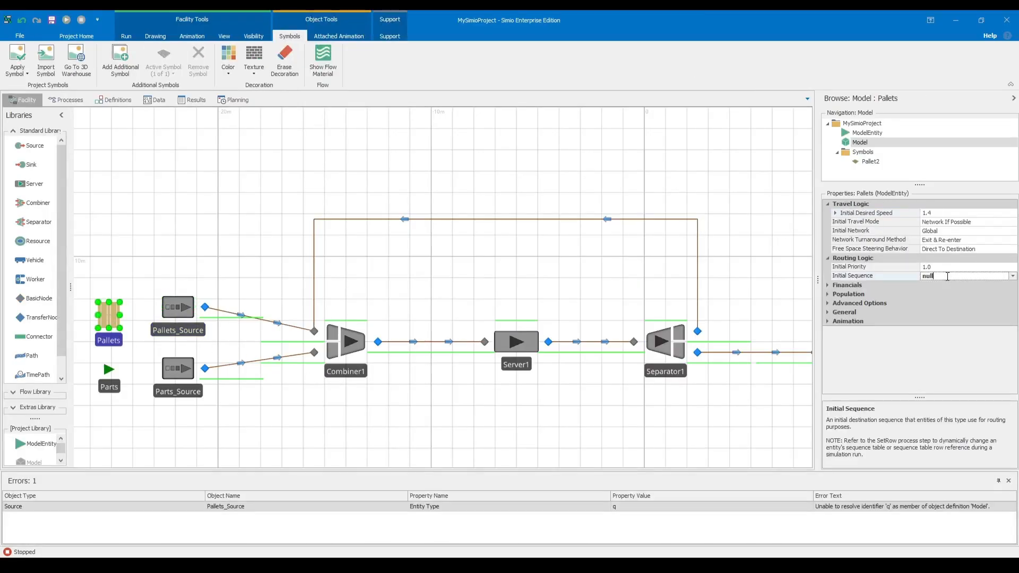
click(1011, 278)
click(112, 371)
click(1010, 277)
click(925, 299)
click(618, 378)
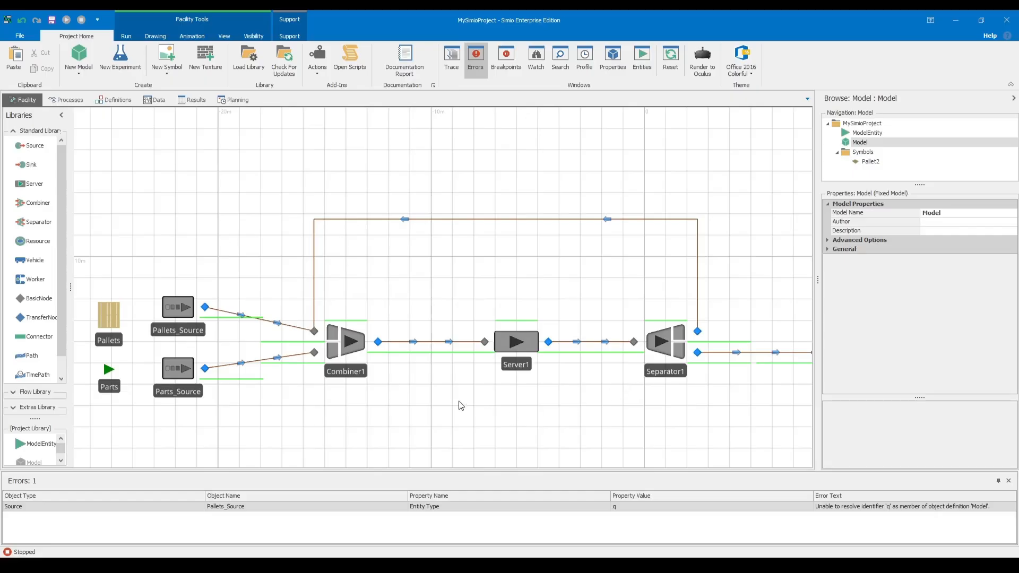
Set the Combiner's Processing Time to Random.Uniform(10,20) with Seconds as the units.
click(345, 341)
click(837, 241)
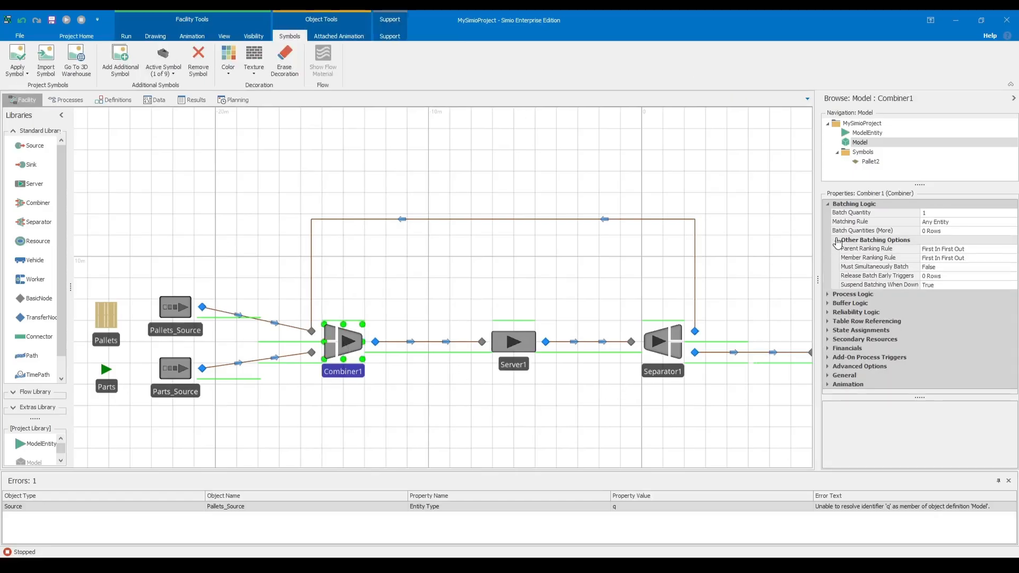
click(828, 295)
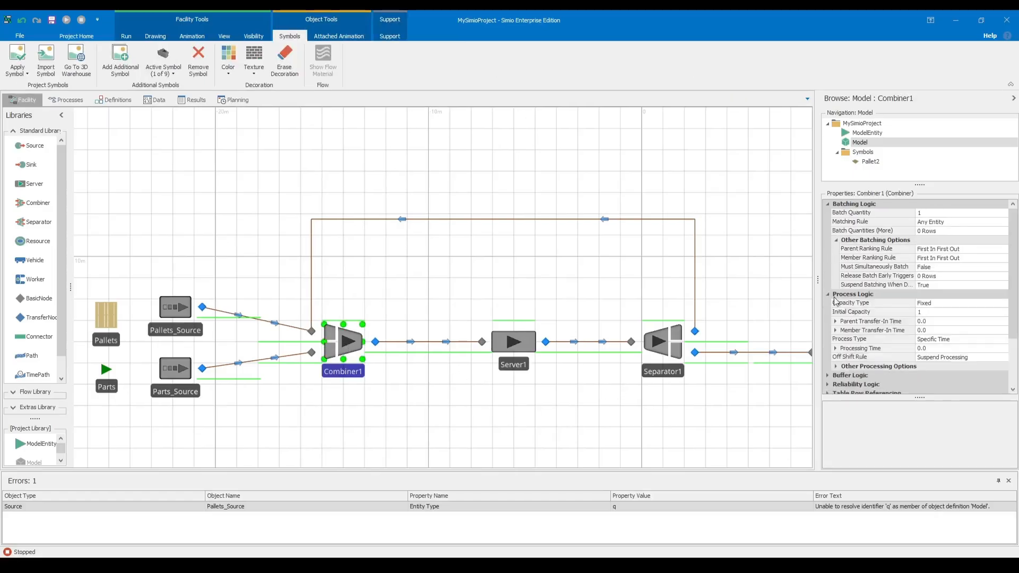
click(941, 342)
click(990, 342)
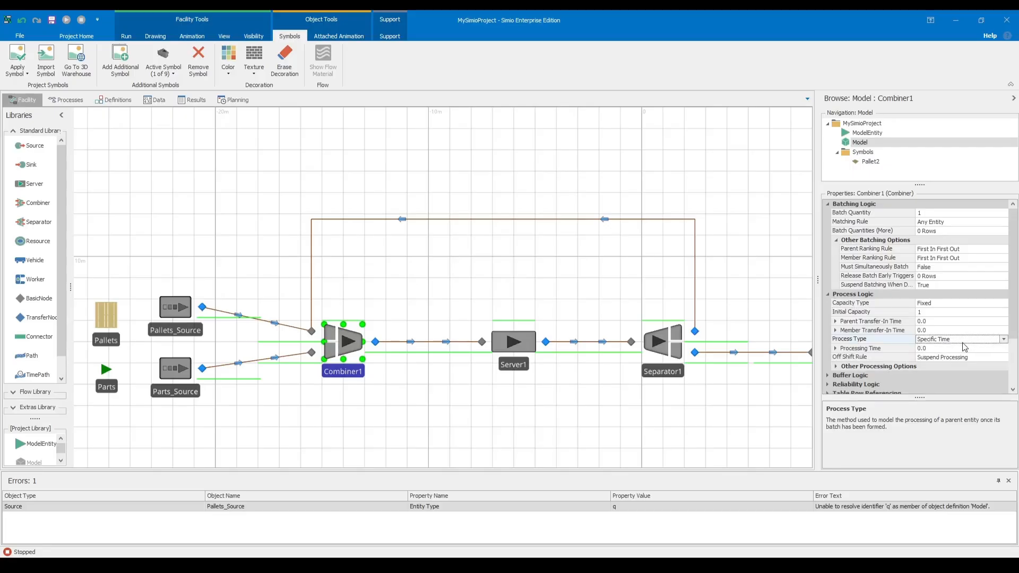
click(836, 348)
click(940, 348)
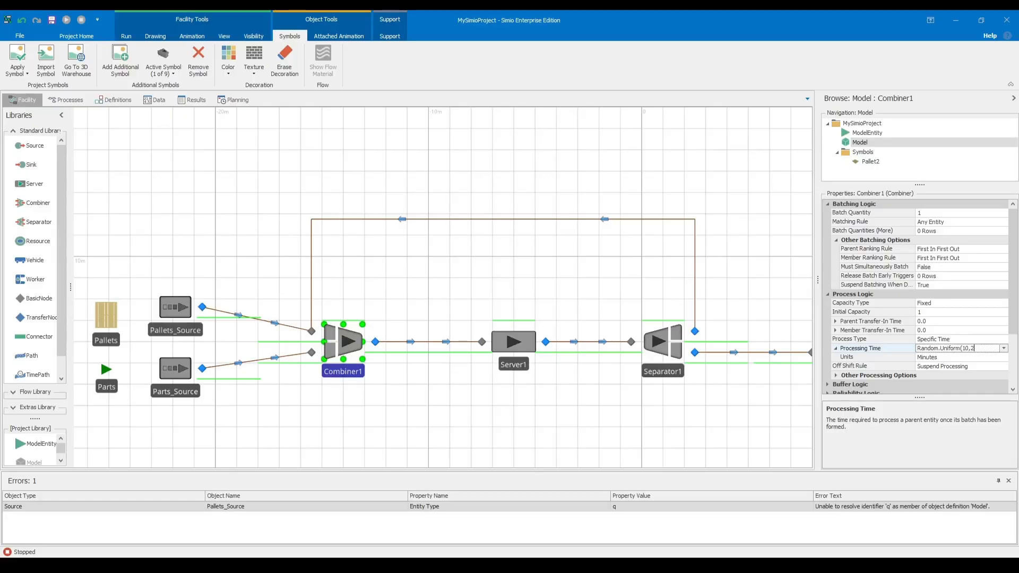
click(949, 358)
click(943, 359)
click(942, 383)
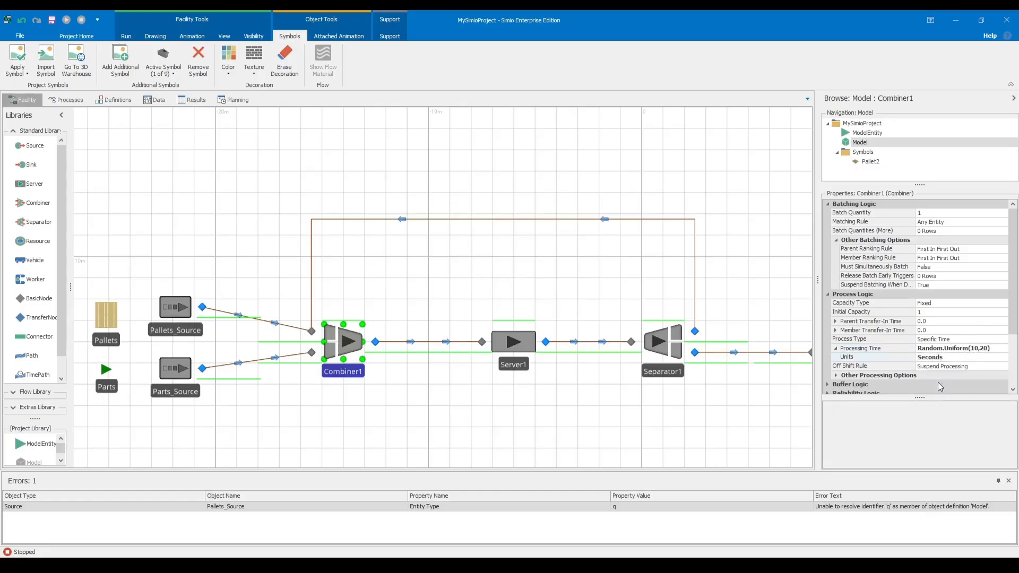
click(809, 285)
click(367, 340)
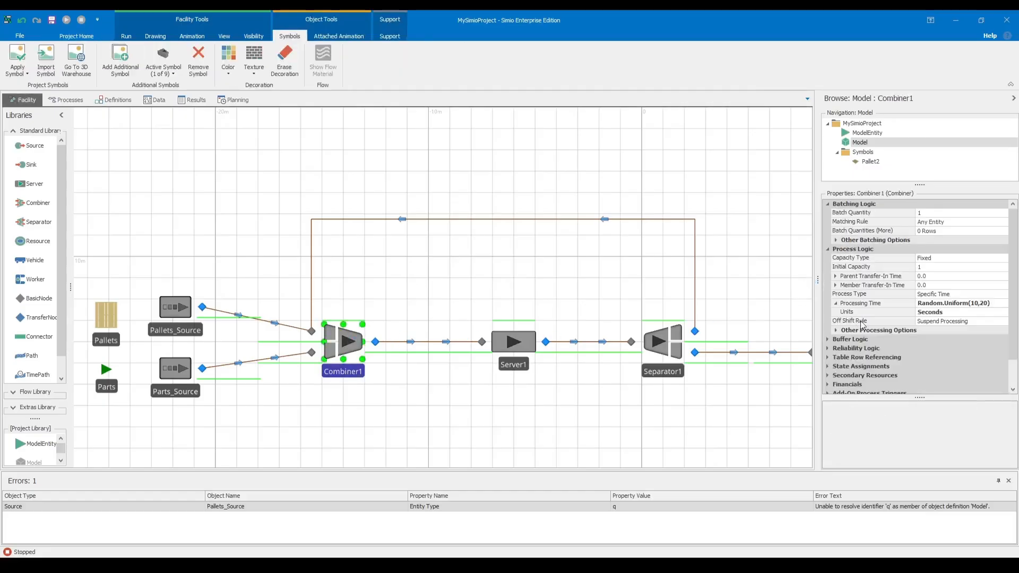
Switch to the Simio practice PDF and read the distribution and limits of the time to set or detach parts.
key(alt+Tab)
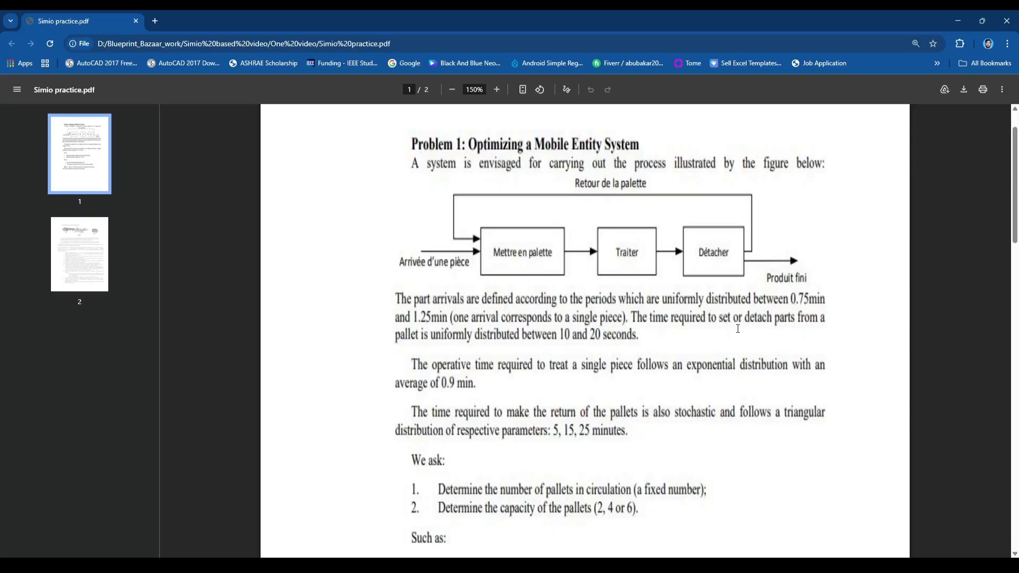
drag(673, 314, 826, 317)
click(396, 334)
drag(396, 334, 617, 335)
click(586, 334)
drag(430, 335, 642, 338)
click(688, 327)
Switch back to Simio and set the Separator's Removal Order to First Batched First.
key(alt+Tab)
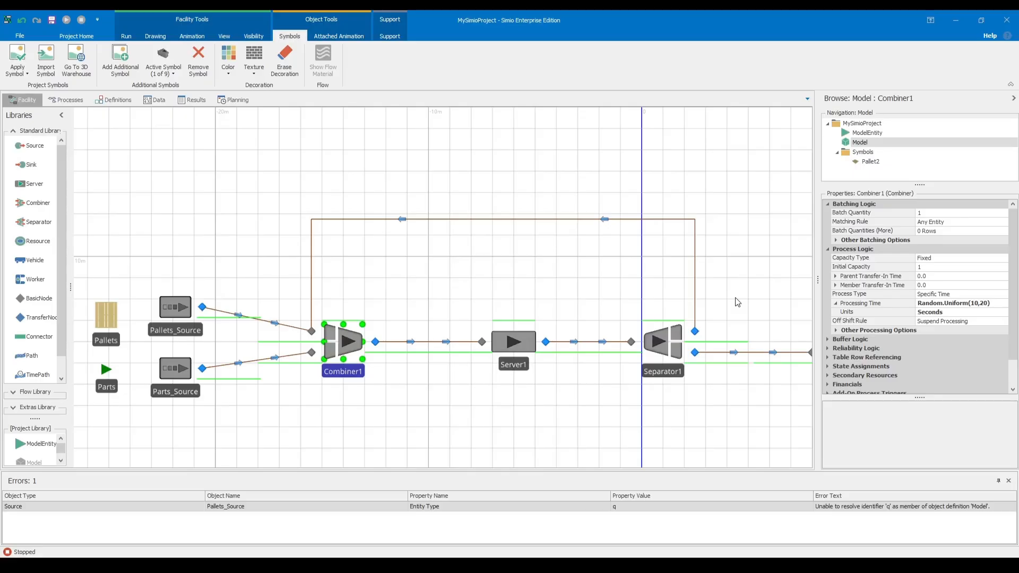
click(728, 295)
click(666, 344)
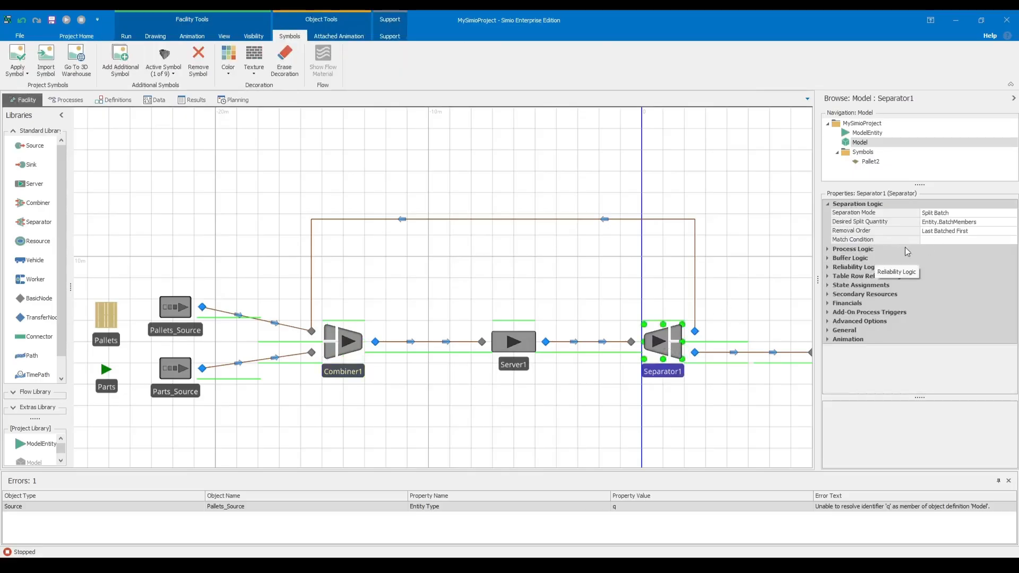
click(962, 232)
click(950, 240)
Set the Separator's Processing Time to Random.Uniform(10,20) with Seconds as the units.
click(827, 249)
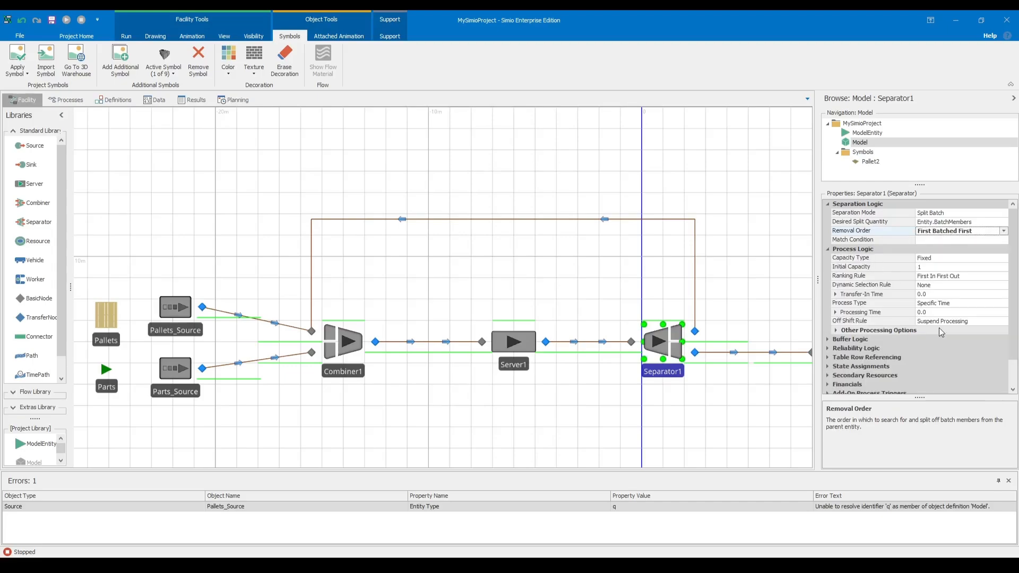
click(931, 312)
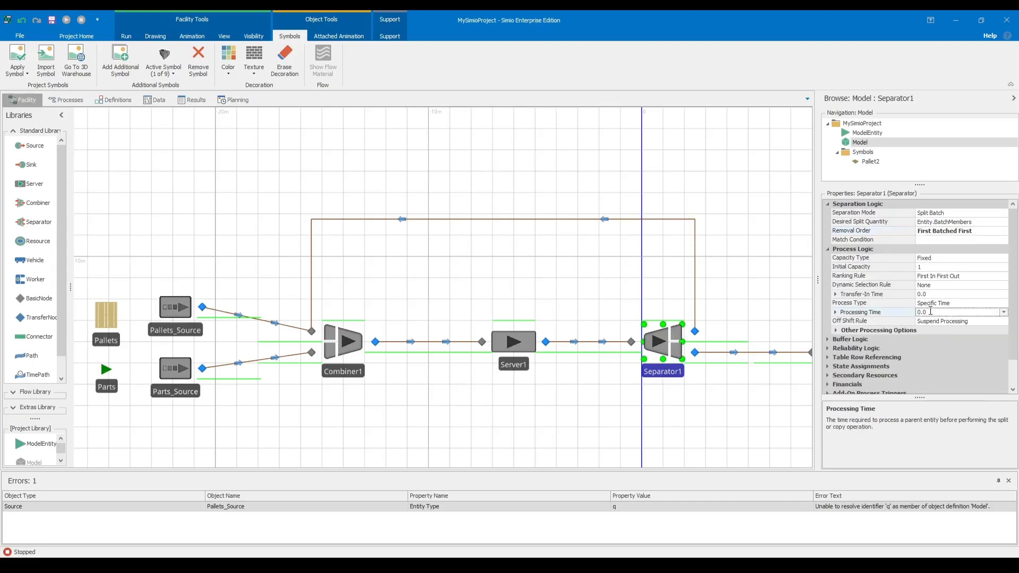
click(835, 313)
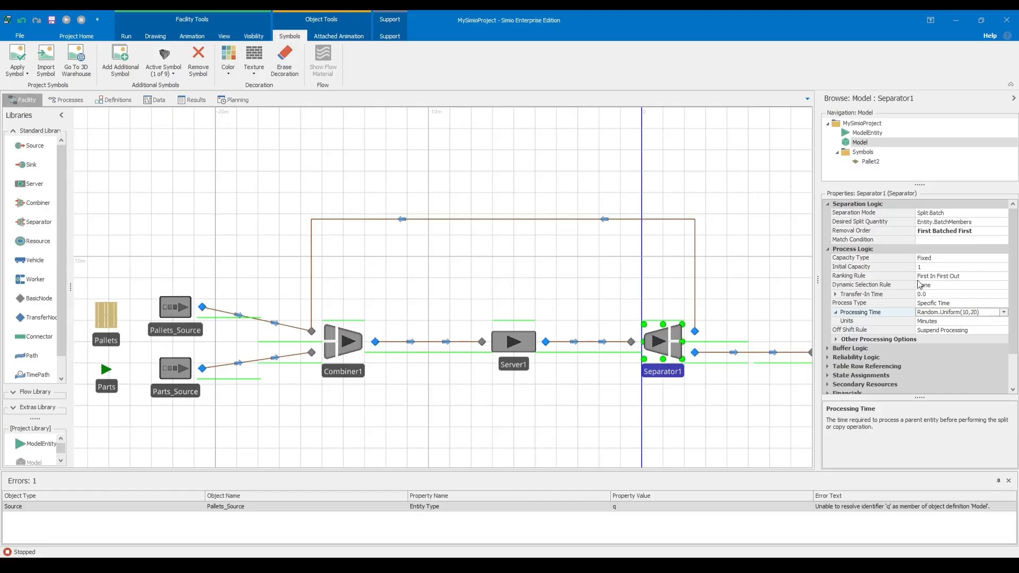
click(966, 321)
click(1001, 321)
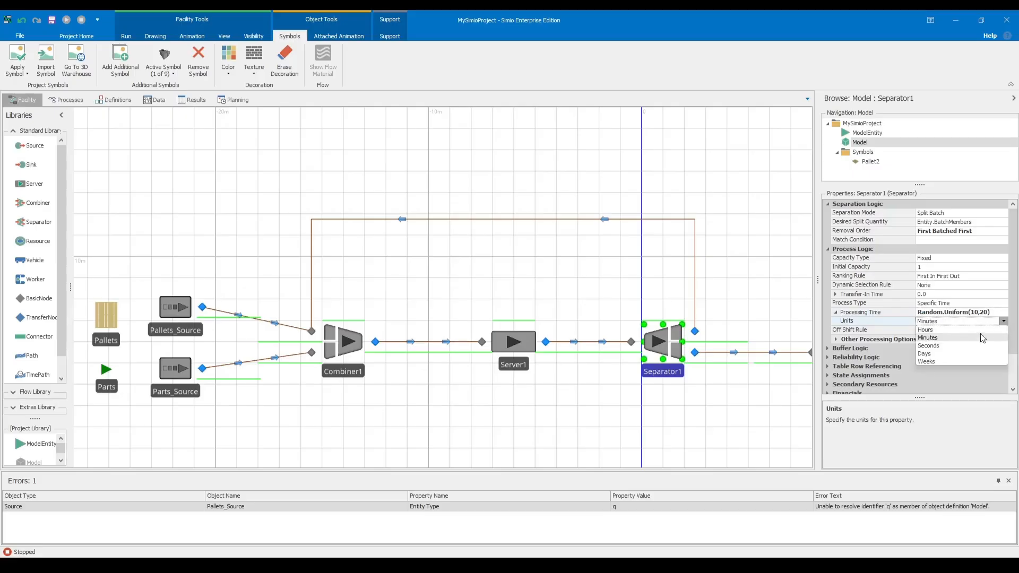
click(946, 347)
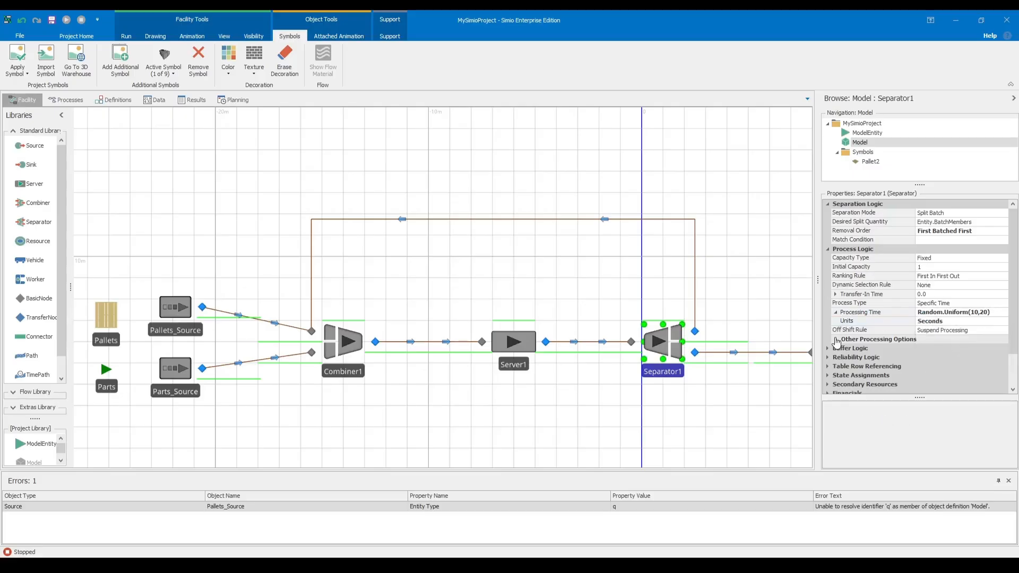
click(836, 339)
click(764, 303)
scroll(756, 311, down, 3)
scroll(676, 323, up, 3)
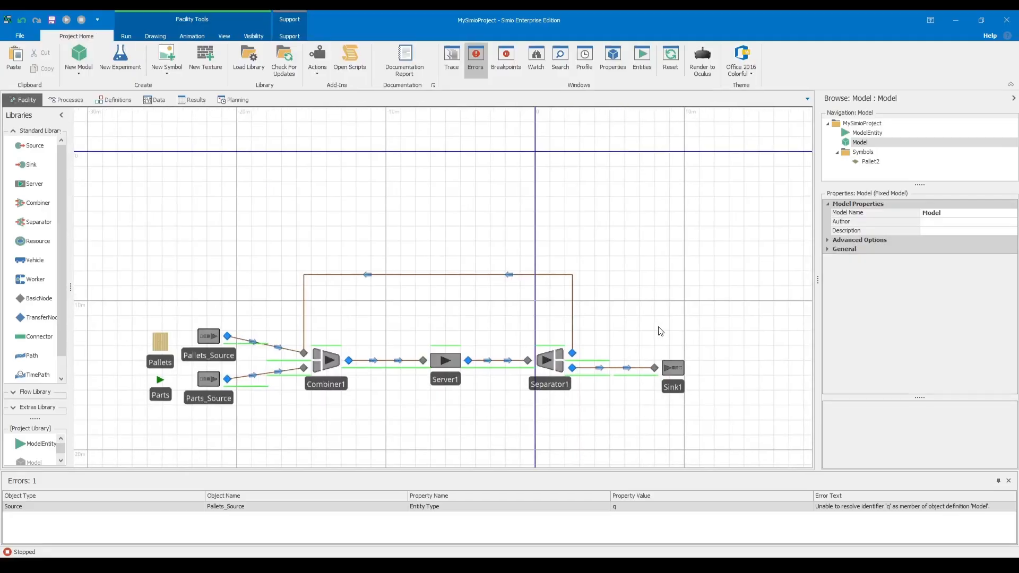
Switch to the Simio practice PDF and read the distribution and average of the operative time for a single piece.
key(alt+Tab)
drag(432, 206, 792, 207)
click(697, 209)
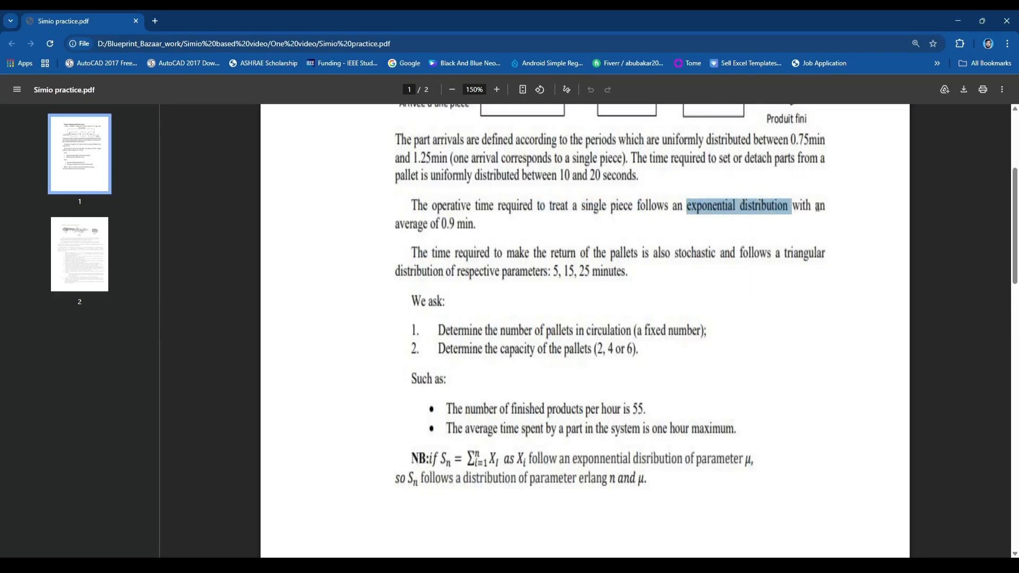
drag(388, 225, 493, 227)
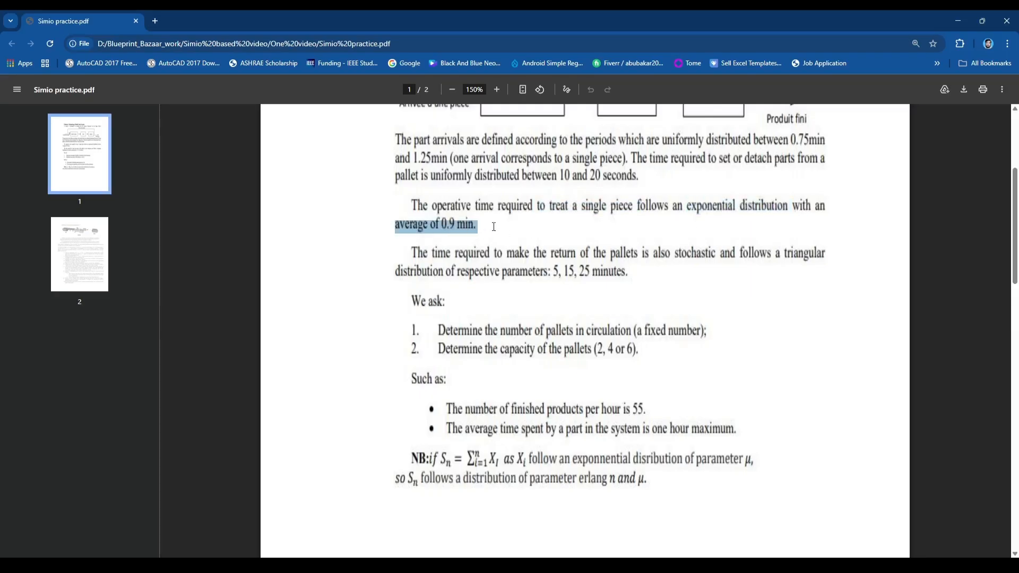
Read the distribution and parameters of the pallet return time in the Simio practice PDF.
click(535, 237)
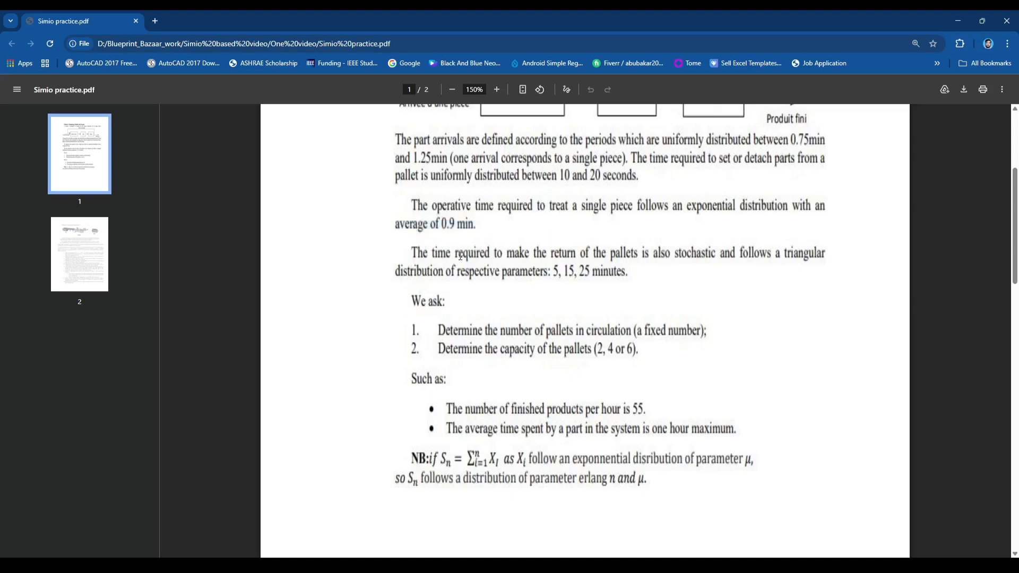
drag(412, 254, 829, 263)
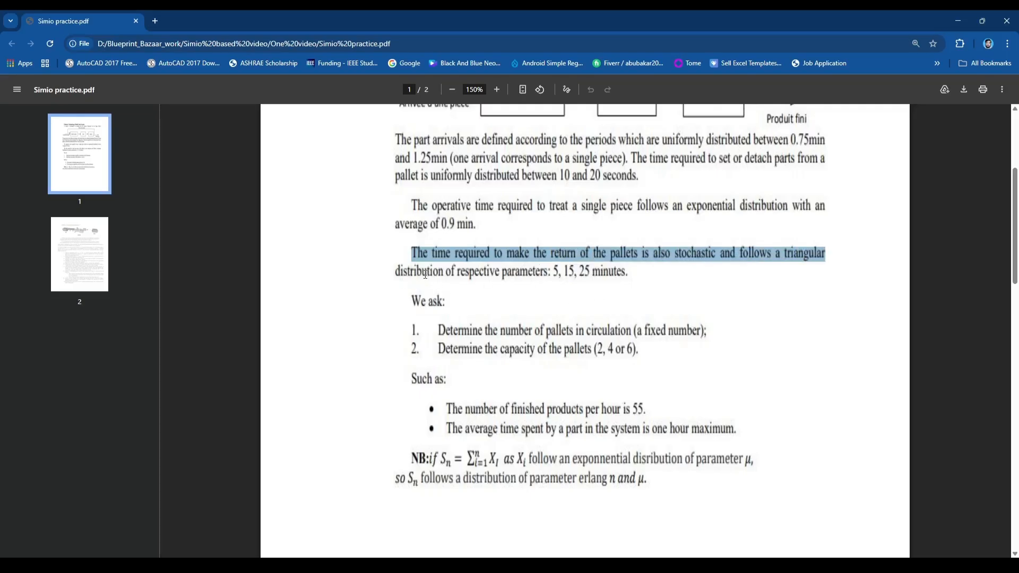
drag(630, 273, 409, 249)
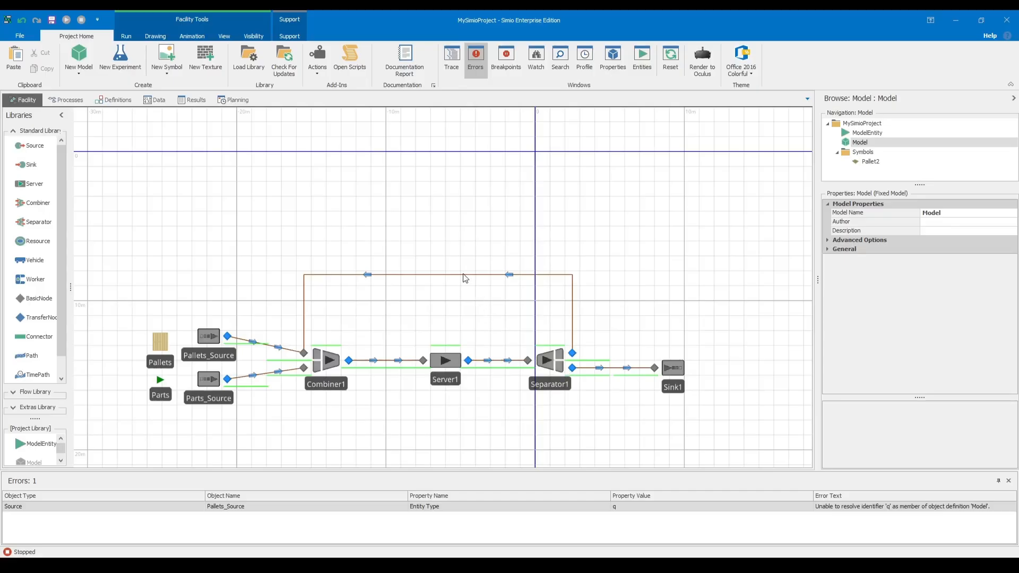
Switch back to Simio and set the Travel Time of the pallets' return TimePath to Random.Triangular(15,20,25).
click(465, 275)
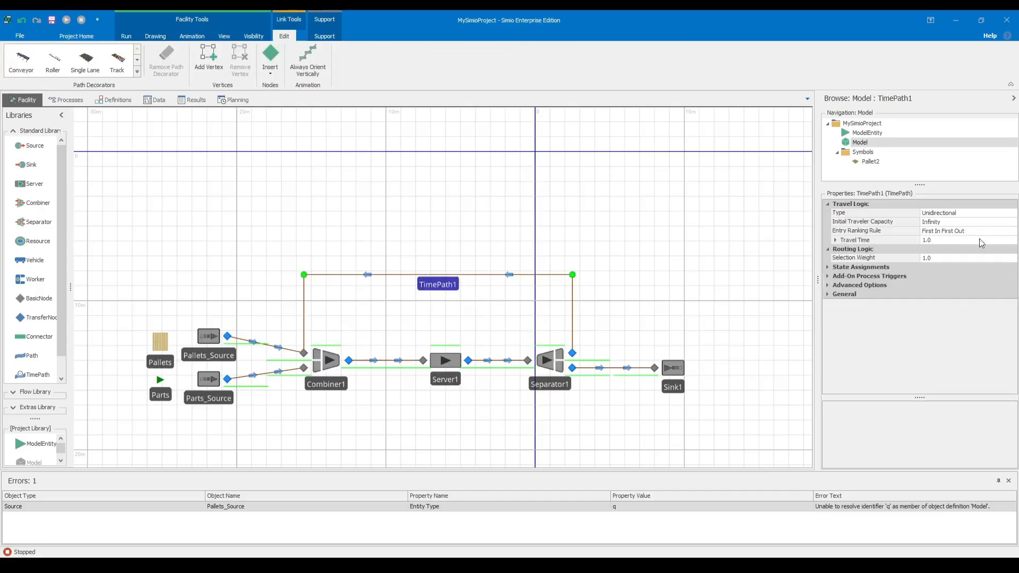
click(835, 243)
click(952, 239)
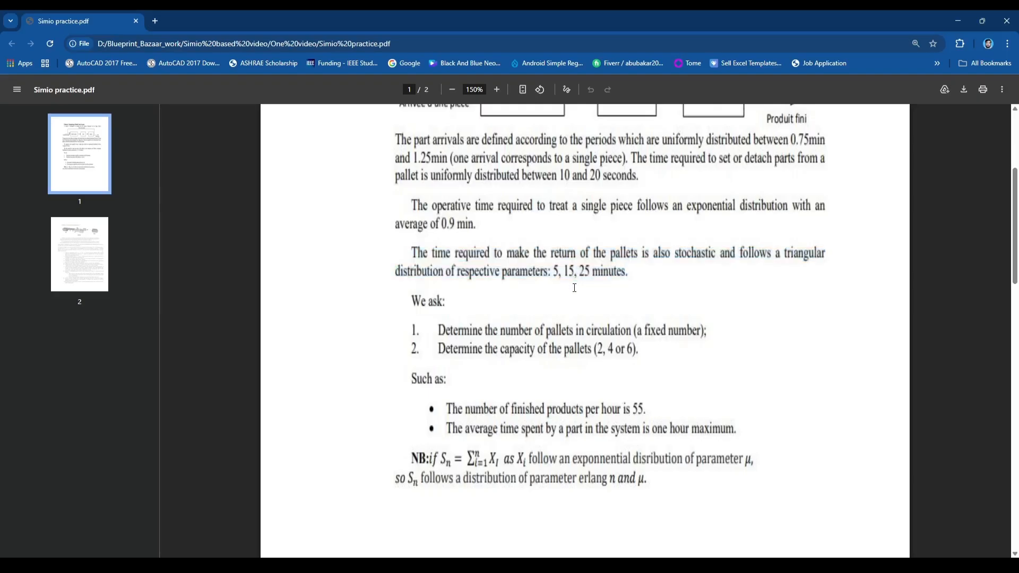
Recheck the triangular parameters in the practice PDF and correct the return TimePath's Travel Time to Random.Triangular(5,15,25).
drag(553, 272, 590, 272)
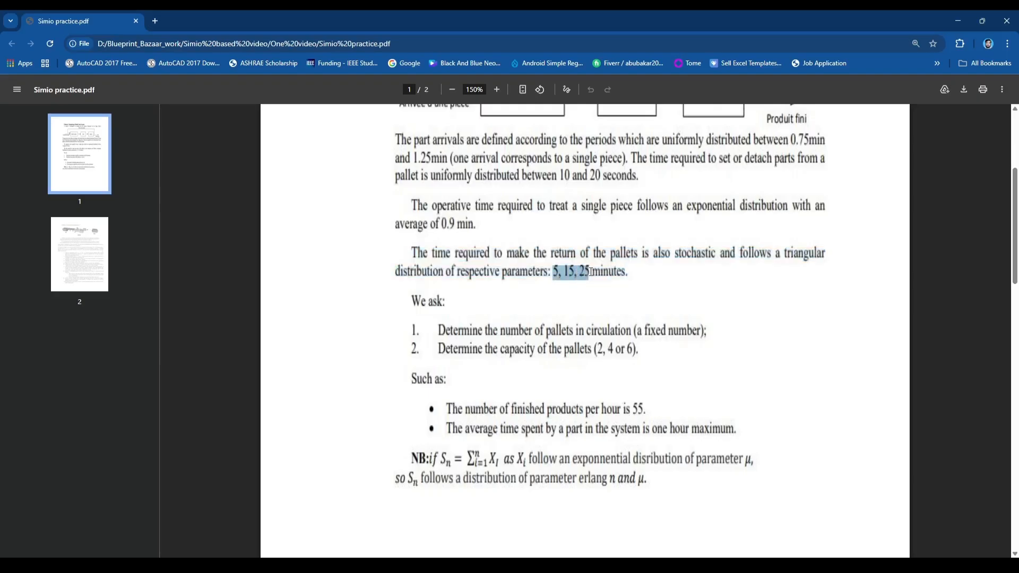
key(alt+Tab)
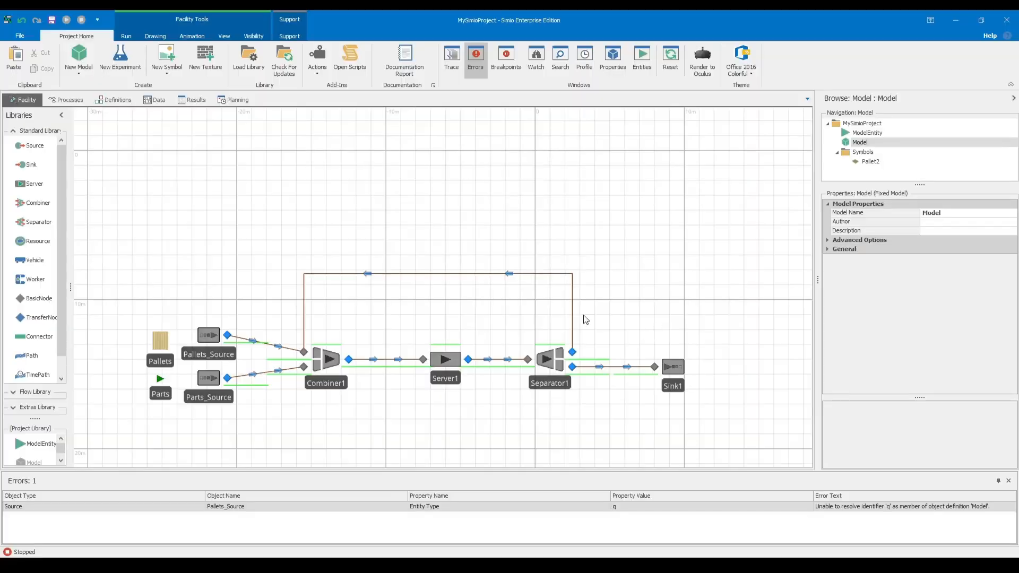
click(479, 273)
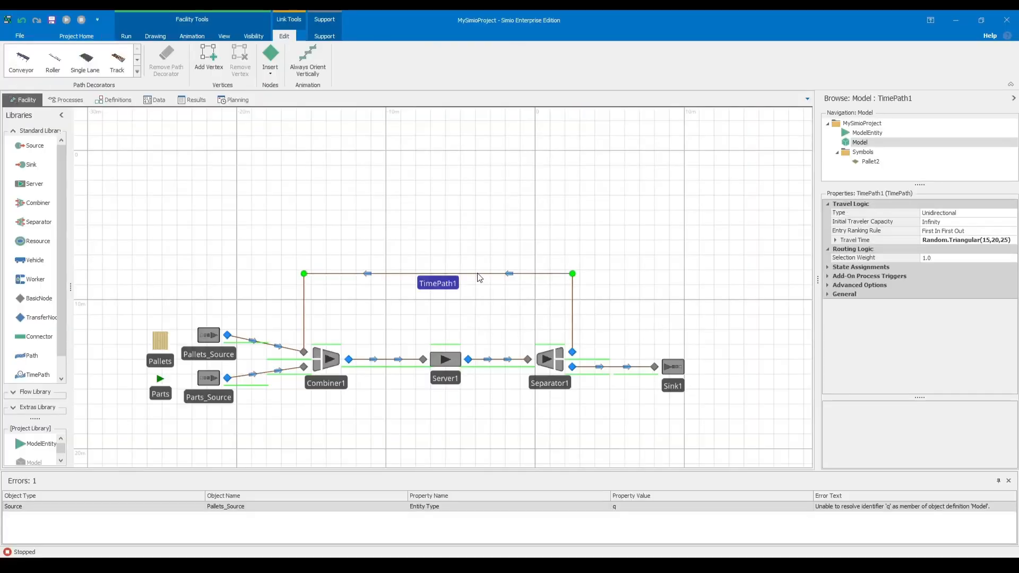
click(982, 242)
key(Delete)
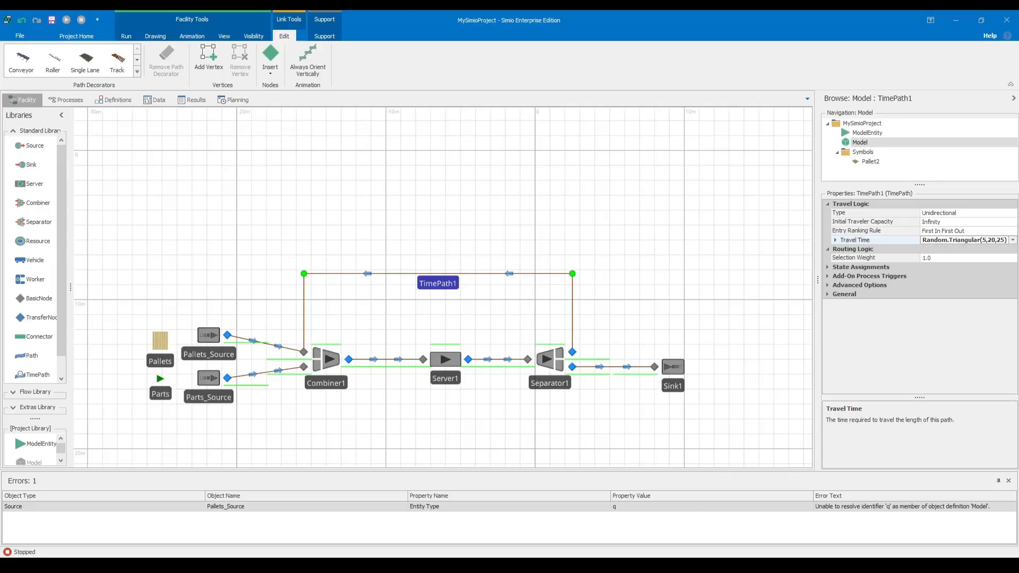
key(BackSpace)
key(BackSpace)
text(15)
click(695, 220)
Switch to the Simio practice PDF and read the questions on pallet number and capacity, plus the hourly output and average time targets.
key(alt+Tab)
mouse_move(553, 274)
mouse_down()
mouse_move(594, 274)
mouse_move(551, 275)
mouse_up()
click(652, 287)
click(585, 326)
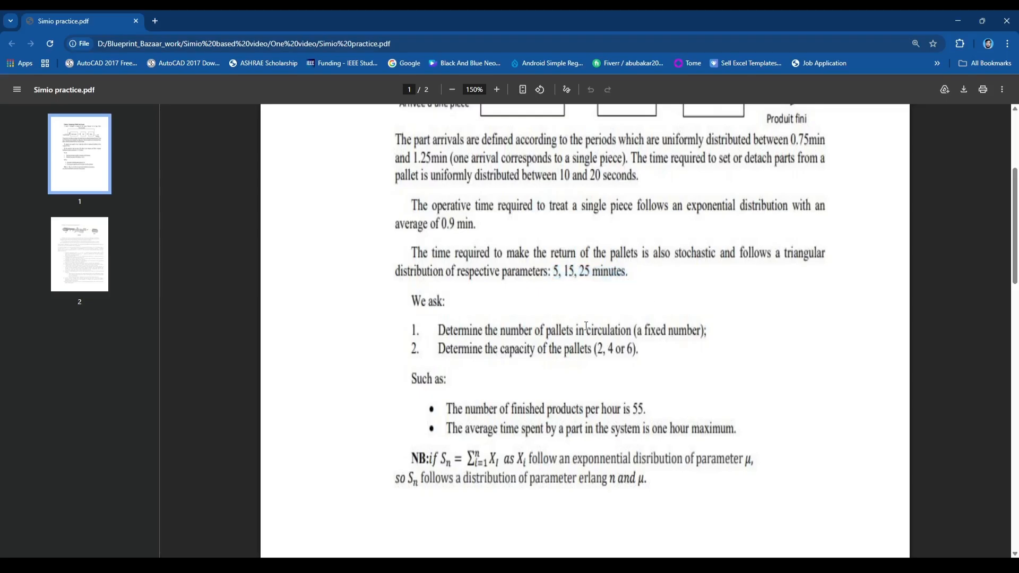
drag(476, 230, 442, 224)
click(488, 328)
drag(547, 332, 707, 332)
click(494, 337)
drag(501, 350, 642, 350)
click(712, 341)
drag(513, 408, 647, 408)
drag(519, 430, 736, 430)
click(561, 304)
Switch back to Simio and add an Integer standard property in the model's property definitions.
key(alt+Tab)
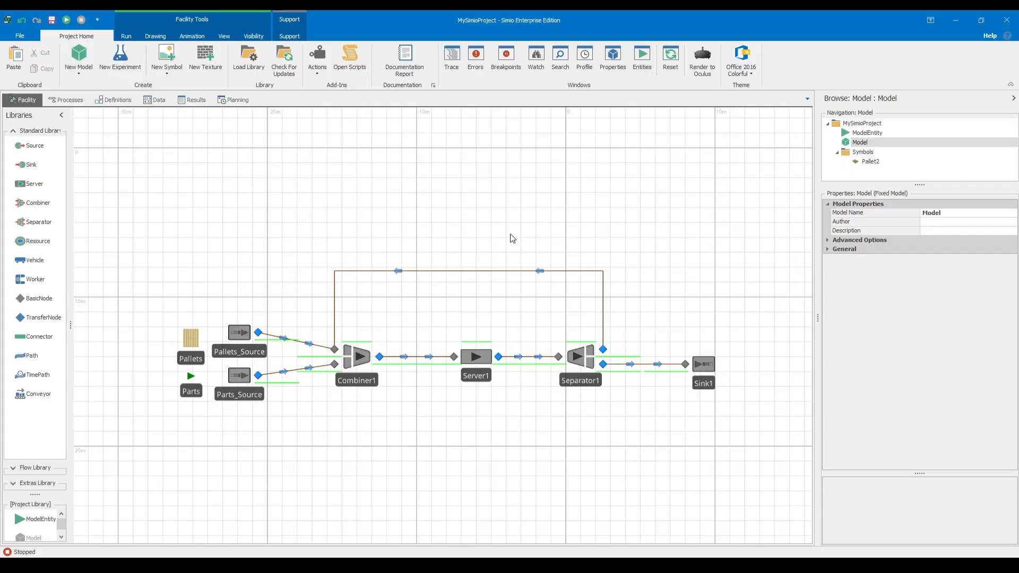
click(111, 101)
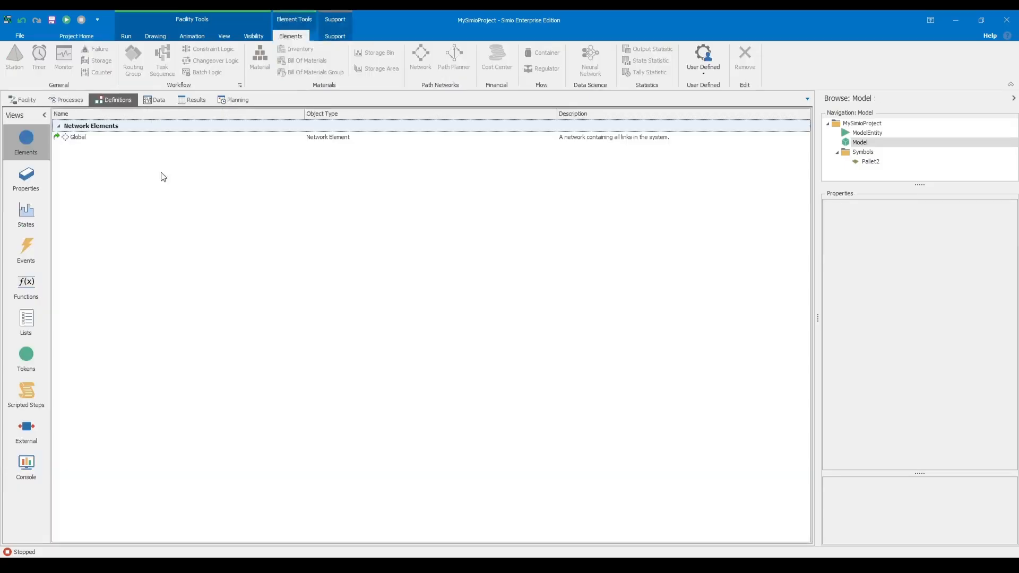
click(78, 139)
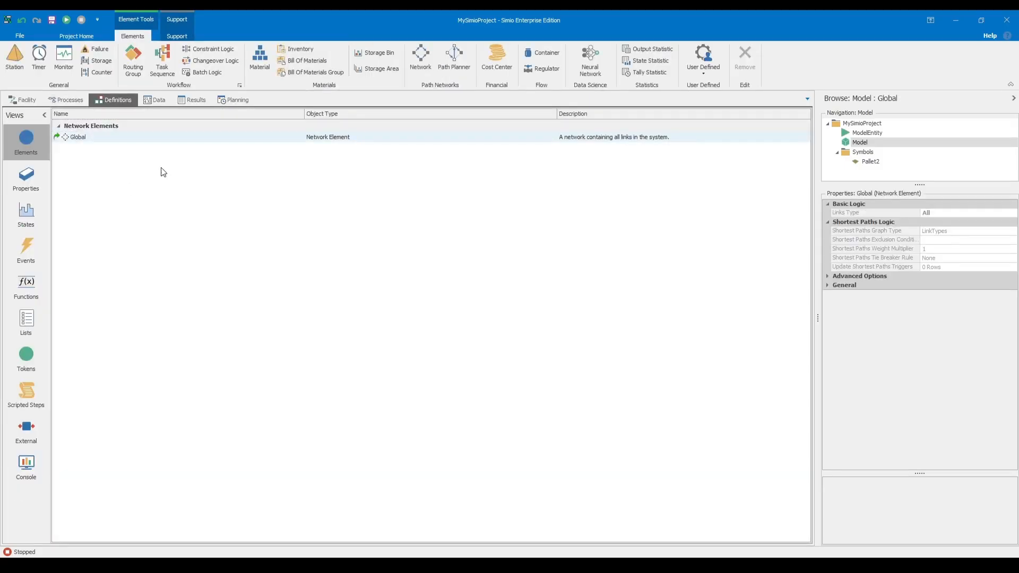
click(42, 183)
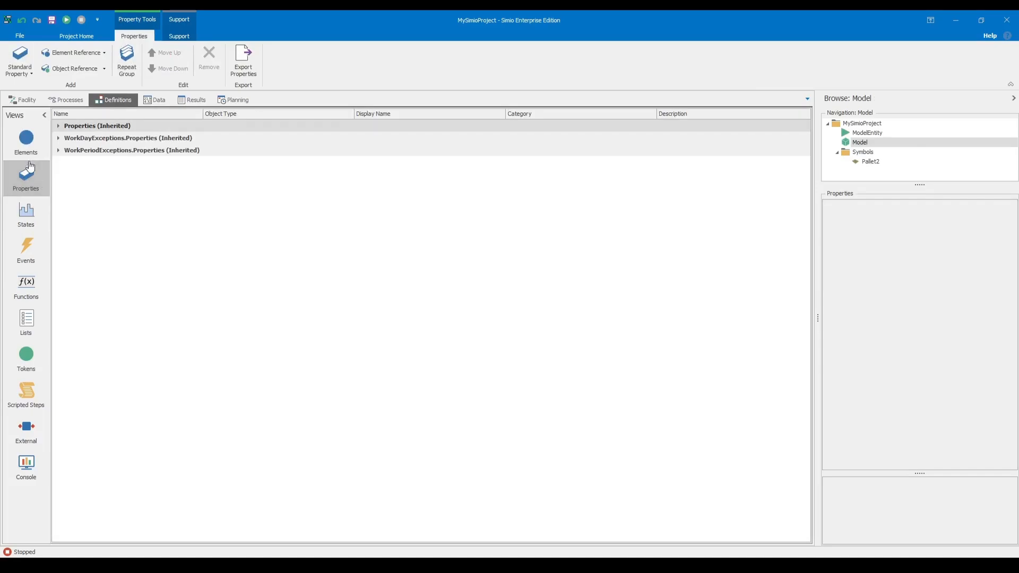
click(26, 76)
click(41, 112)
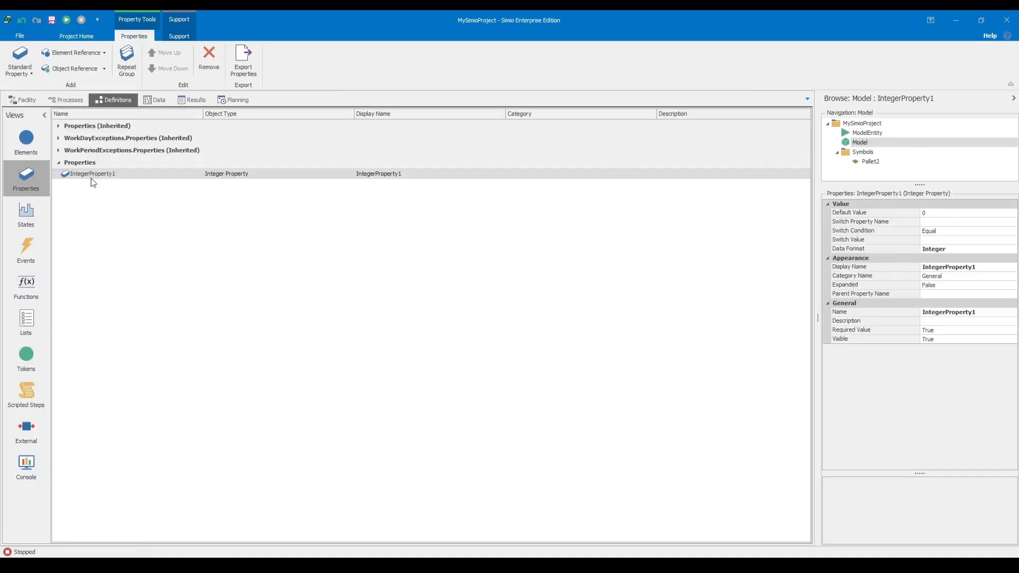
Replace the integer property with two Expression standard properties.
click(34, 72)
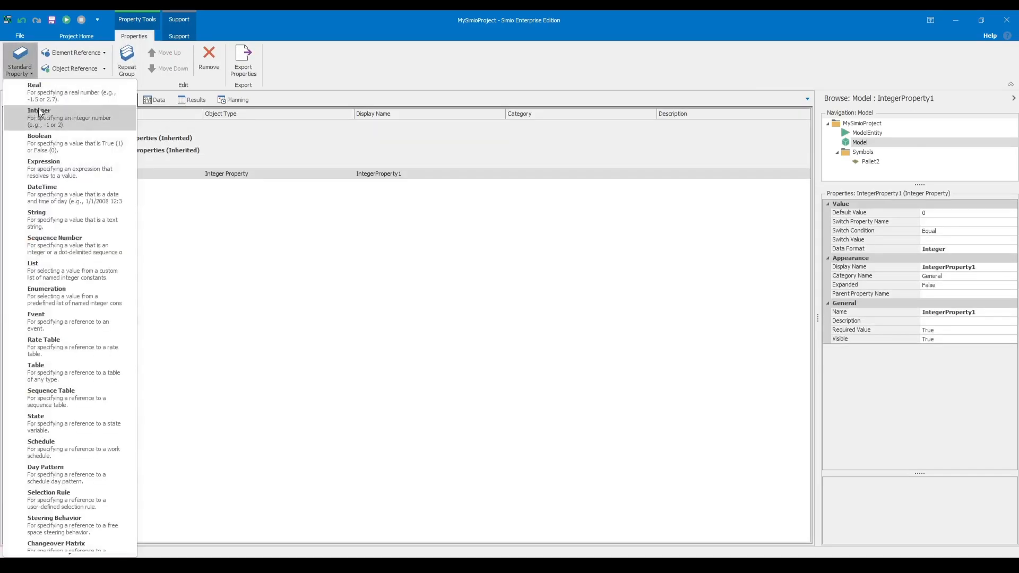
click(72, 166)
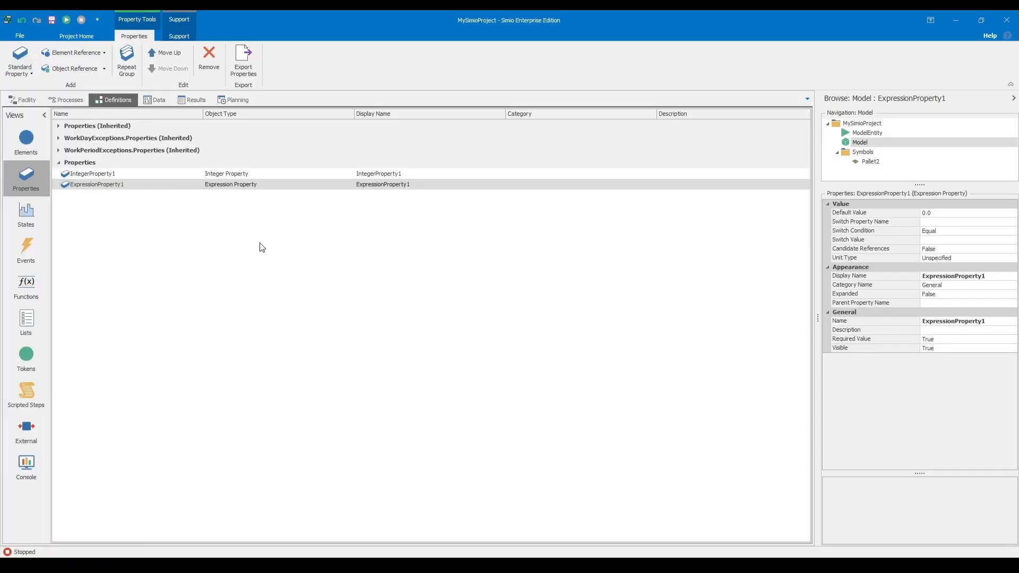
click(99, 175)
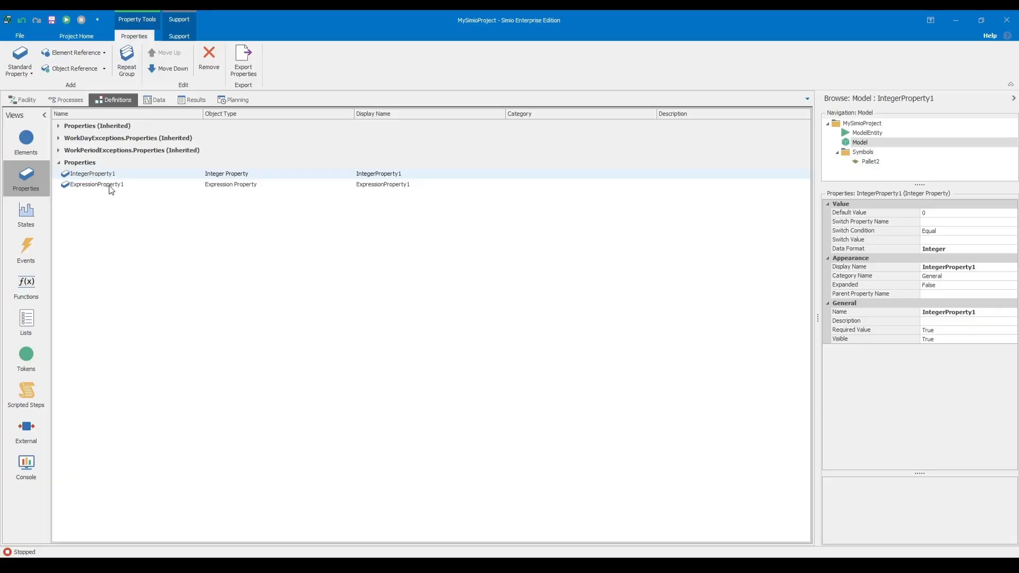
click(208, 58)
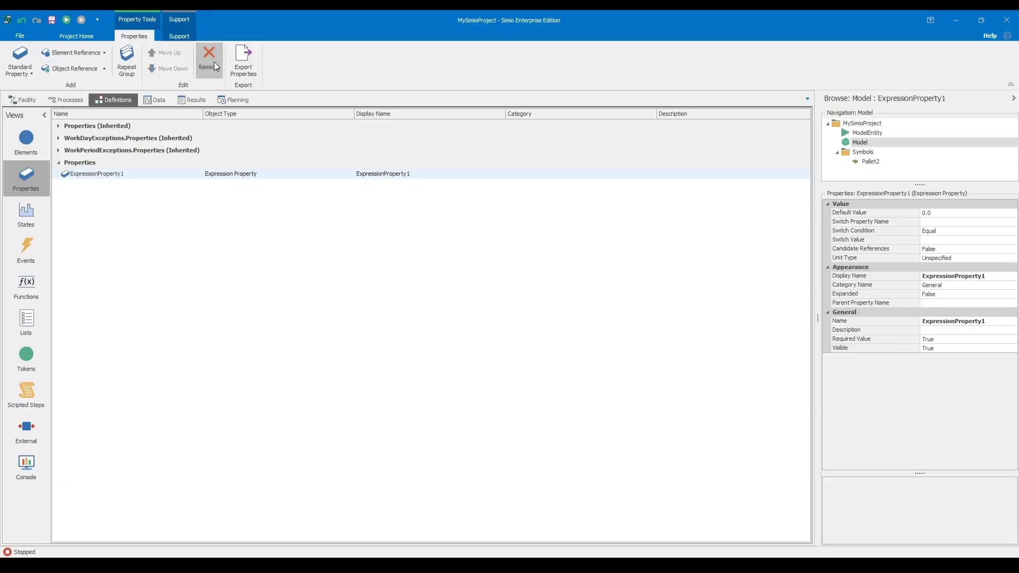
click(29, 75)
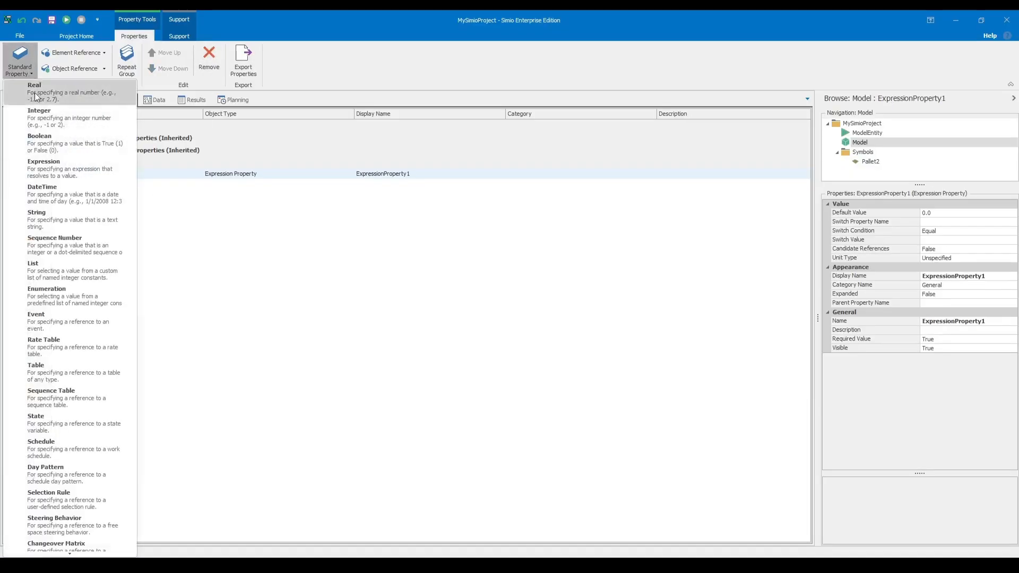
click(112, 178)
Rename the first expression property as PalletsCapacity and set its Default Value to 4.
click(180, 175)
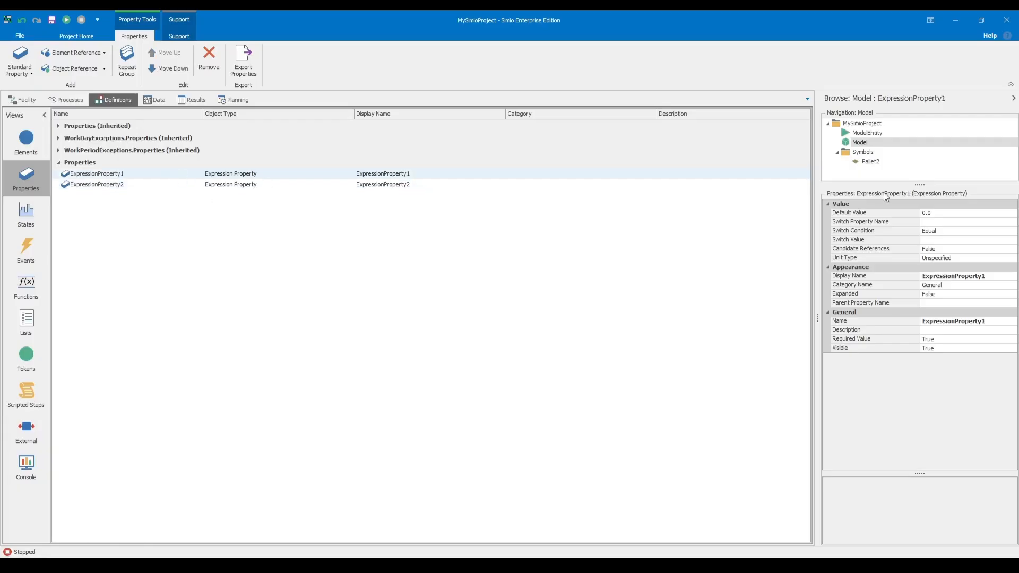
click(982, 322)
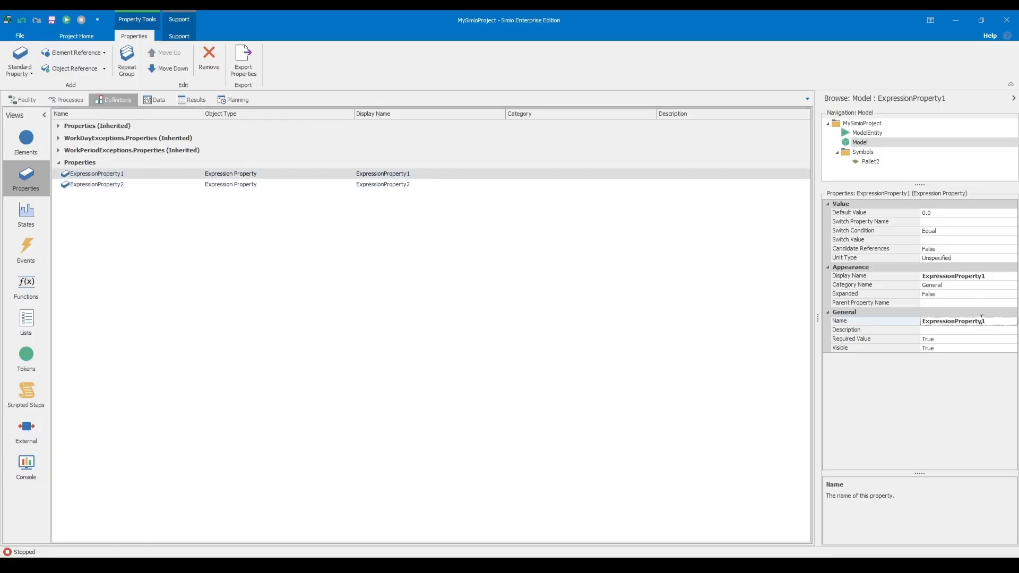
key(BackSpace)
key(BackSpace)
key(BackSpace)
key(BackSpace)
key(BackSpace)
key(BackSpace)
key(BackSpace)
key(BackSpace)
key(BackSpace)
key(BackSpace)
key(BackSpace)
key(BackSpace)
key(BackSpace)
key(BackSpace)
key(BackSpace)
key(BackSpace)
key(BackSpace)
key(BackSpace)
key(BackSpace)
text(Pa)
key(Return)
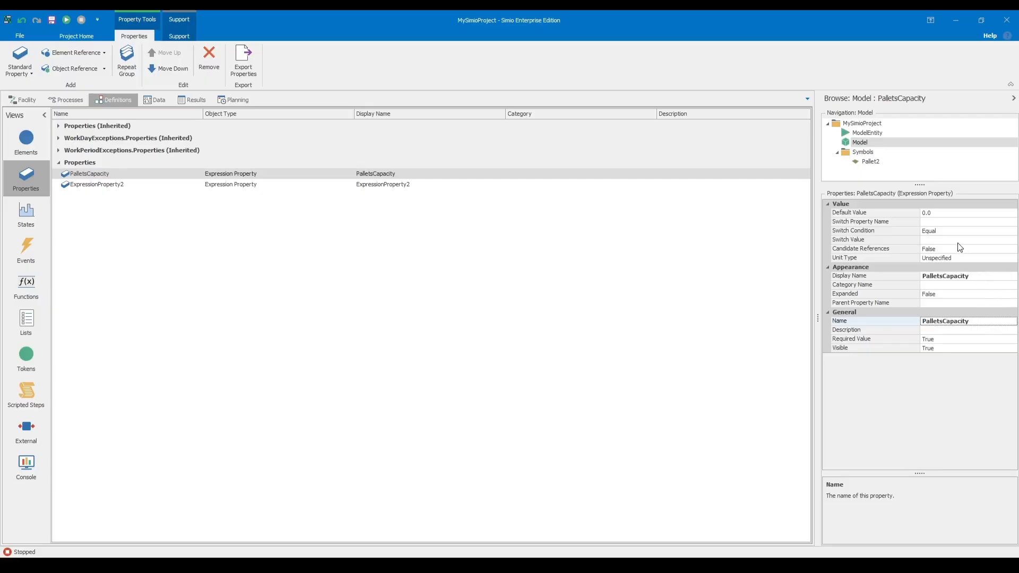
click(943, 213)
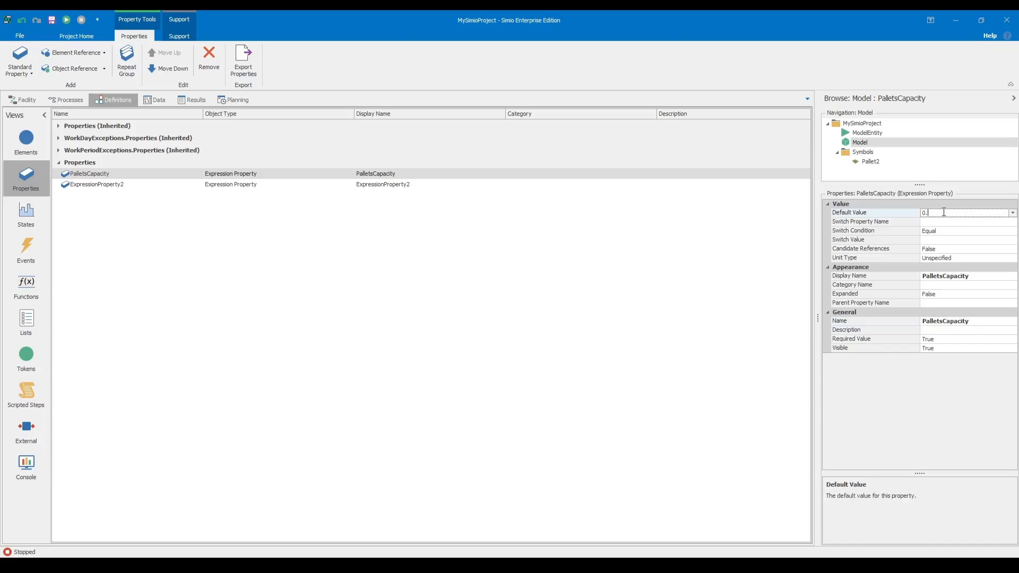
click(742, 312)
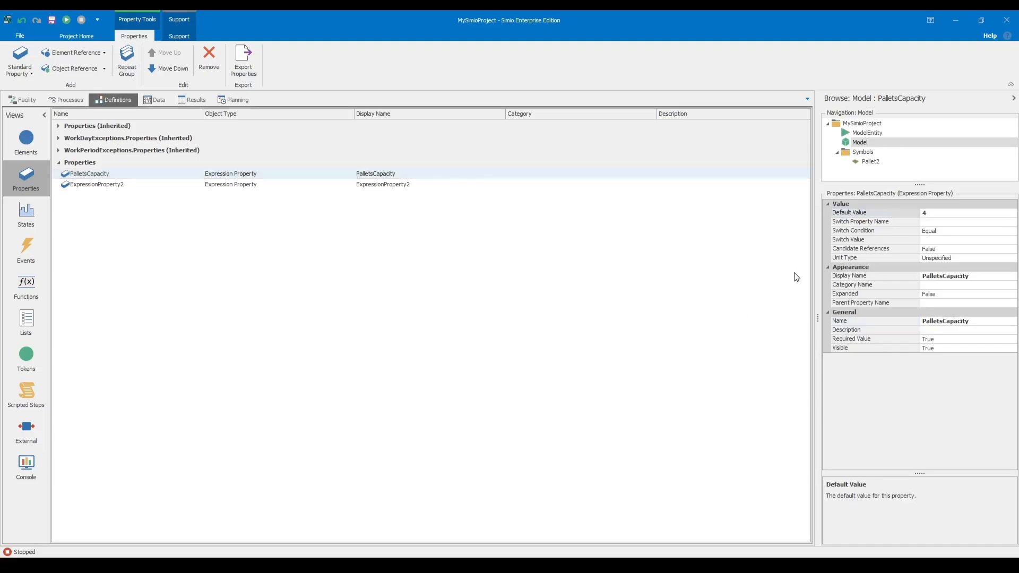
Rename the second expression property as Numpallets and set its Default Value to 5.
click(138, 186)
text(q)
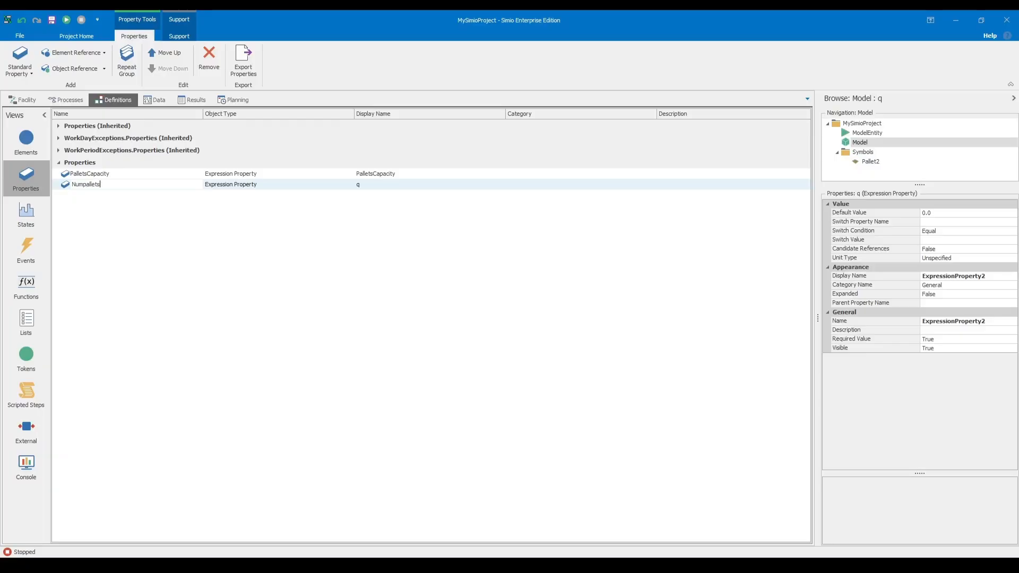
key(Return)
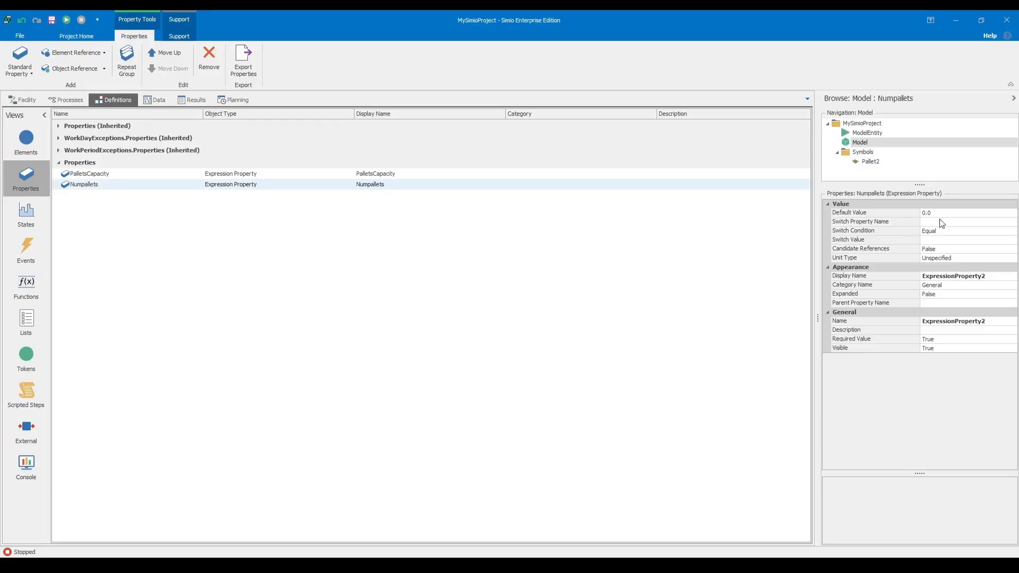
click(941, 213)
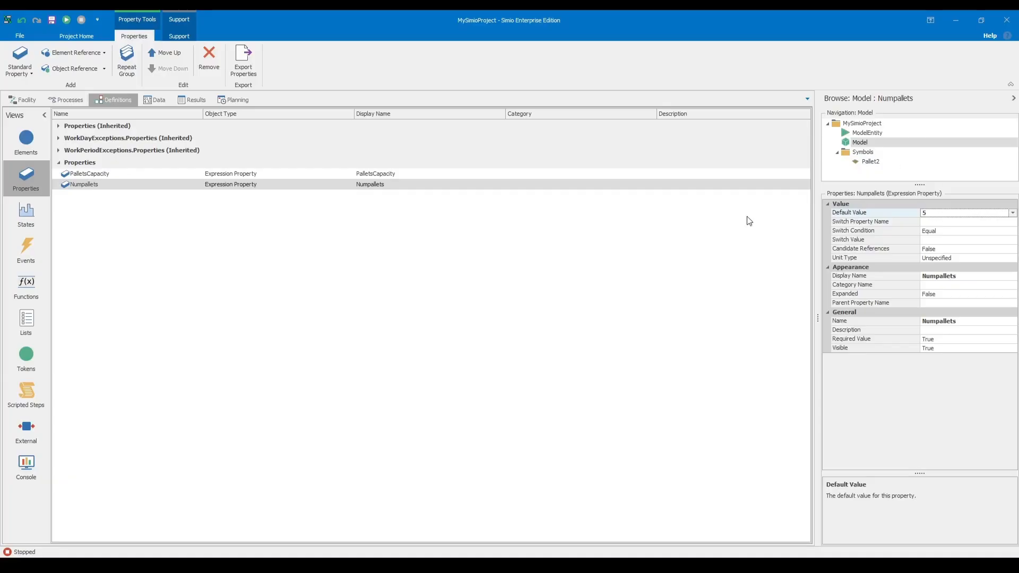
click(680, 263)
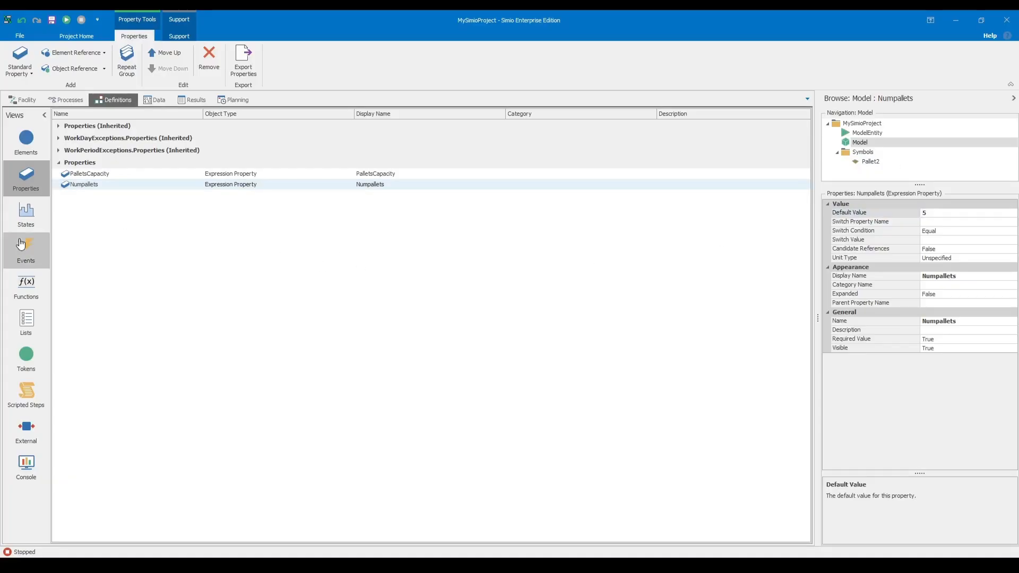
Add an Integer state variable in the model's state definitions.
click(38, 226)
click(57, 125)
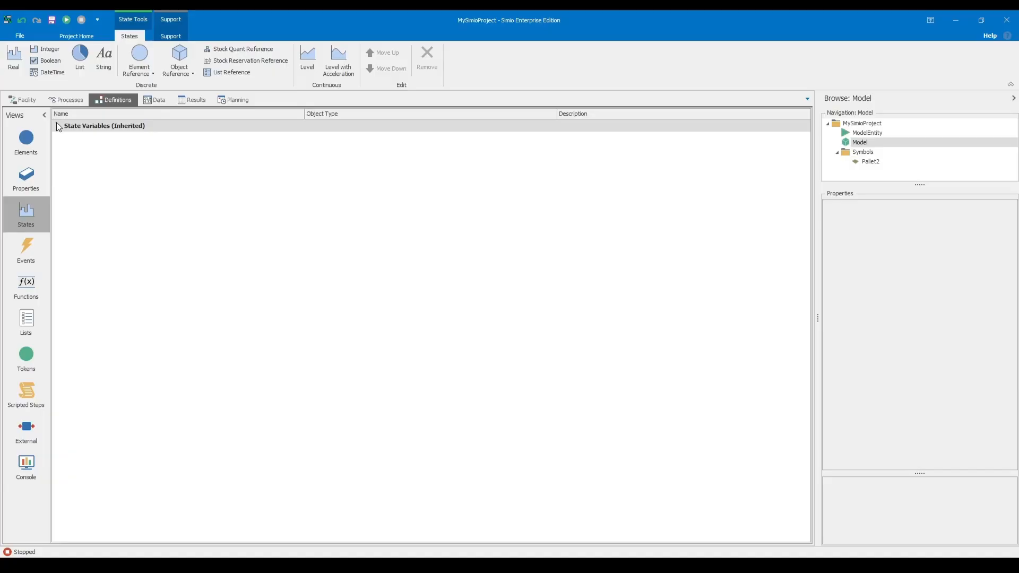
click(57, 125)
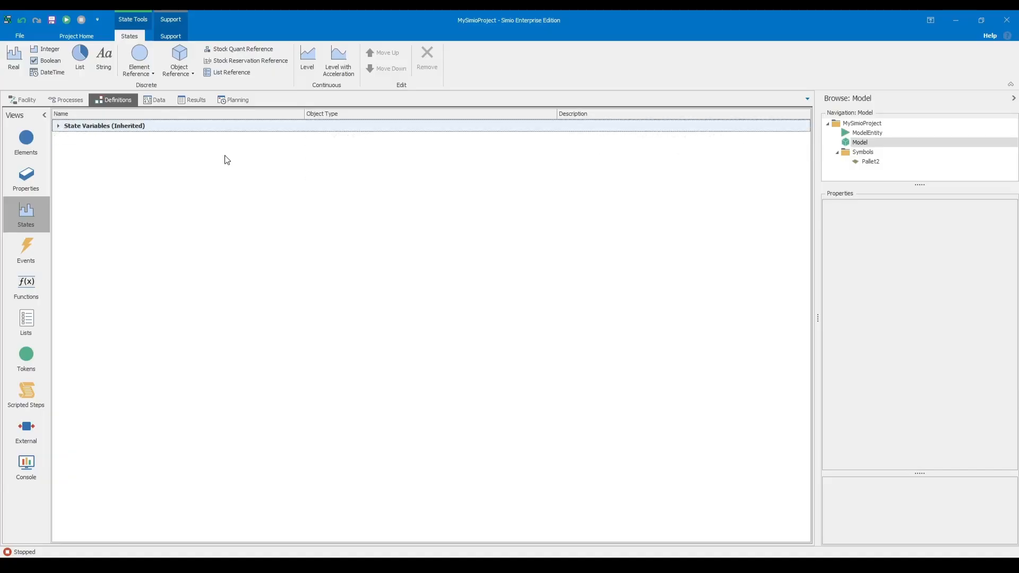
click(188, 74)
click(300, 210)
click(45, 49)
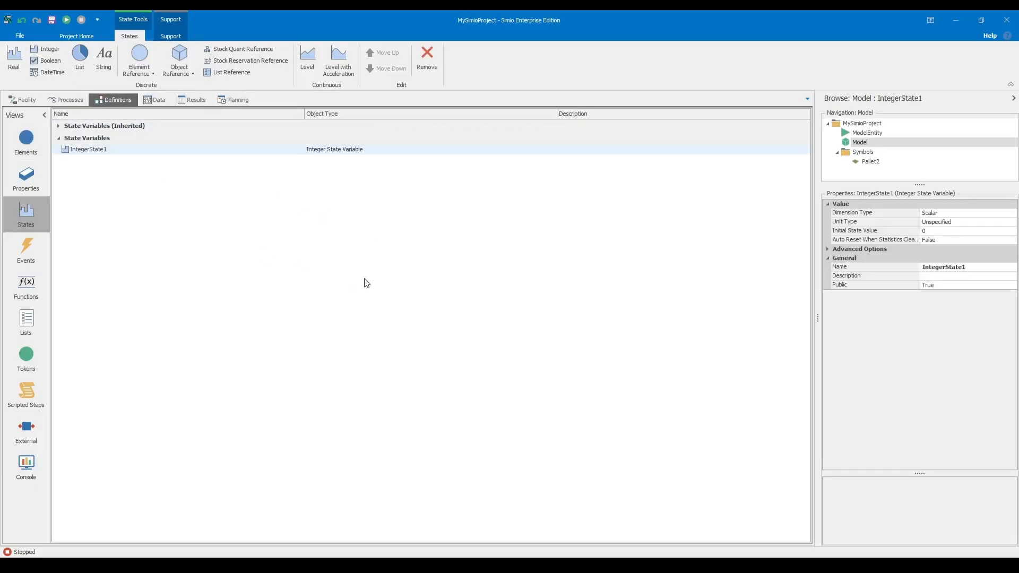
Rename the new integer state variable as PartCount.
click(83, 153)
key(BackSpace)
key(BackSpace)
key(BackSpace)
key(BackSpace)
key(BackSpace)
key(BackSpace)
key(BackSpace)
key(BackSpace)
key(BackSpace)
key(BackSpace)
key(BackSpace)
key(BackSpace)
key(BackSpace)
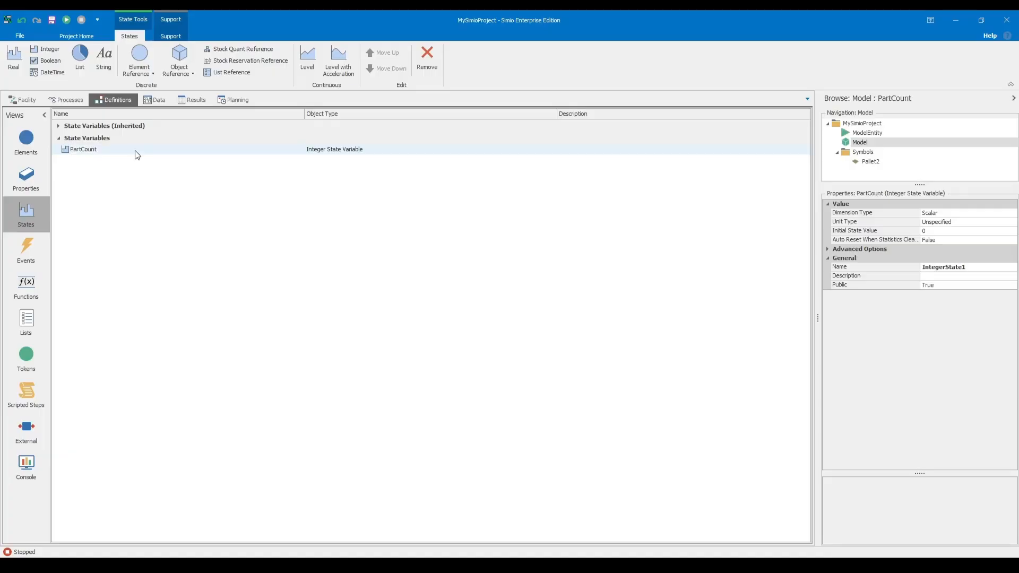
click(109, 150)
click(979, 267)
click(749, 298)
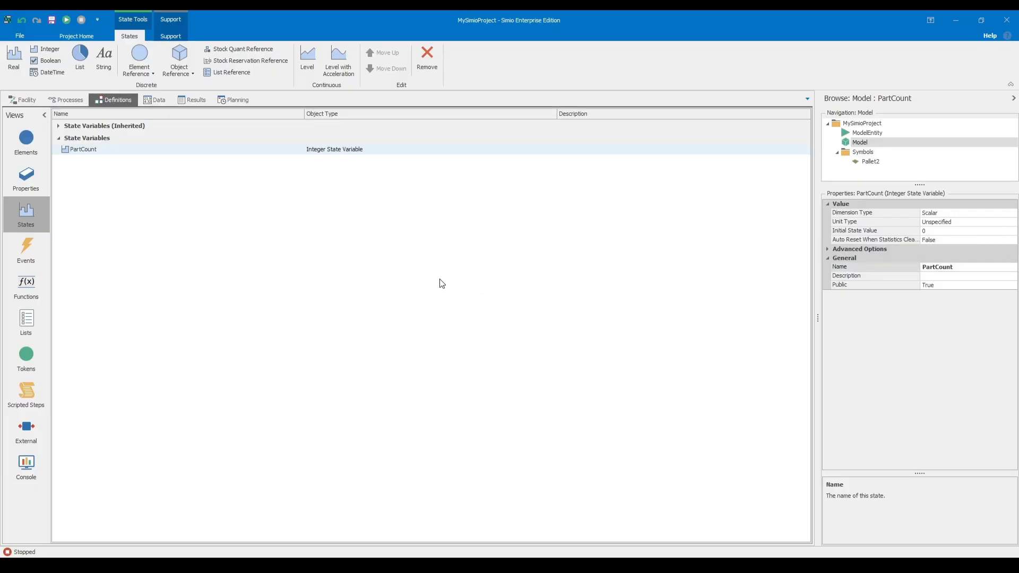
Add a Constraint Logic element to the model's element definitions and rename it Partsperhr.
click(26, 141)
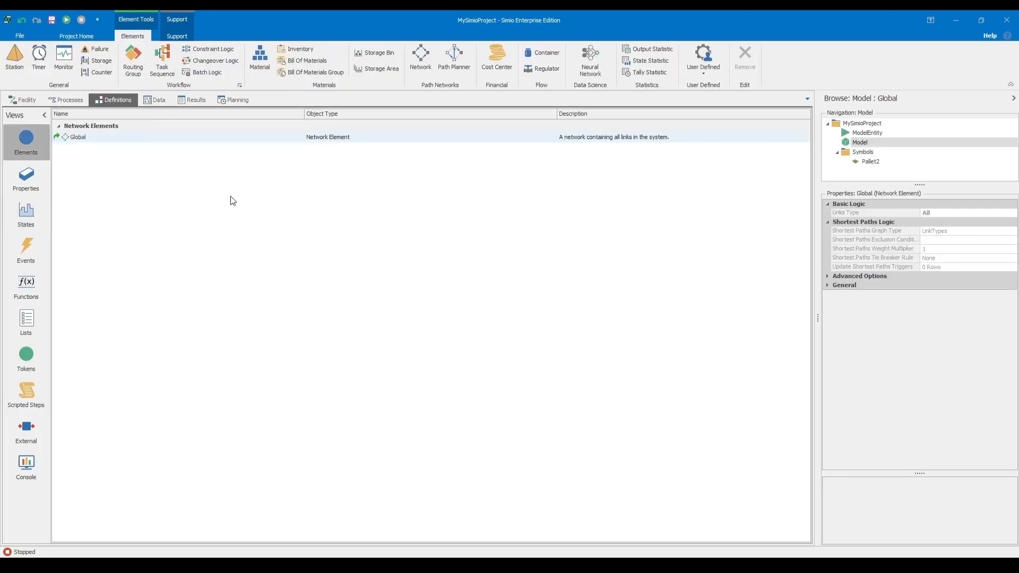
click(209, 49)
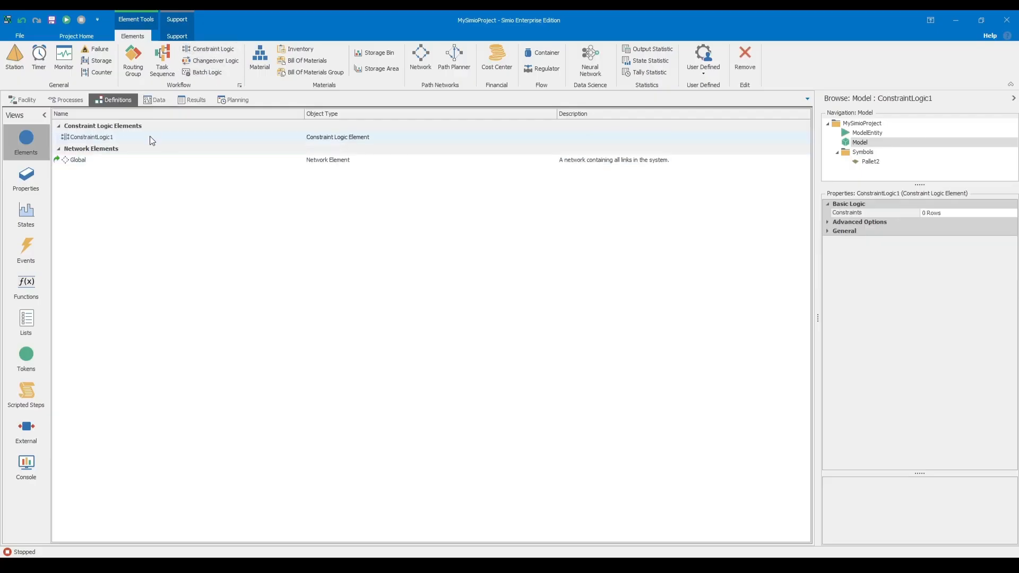
click(102, 138)
click(828, 224)
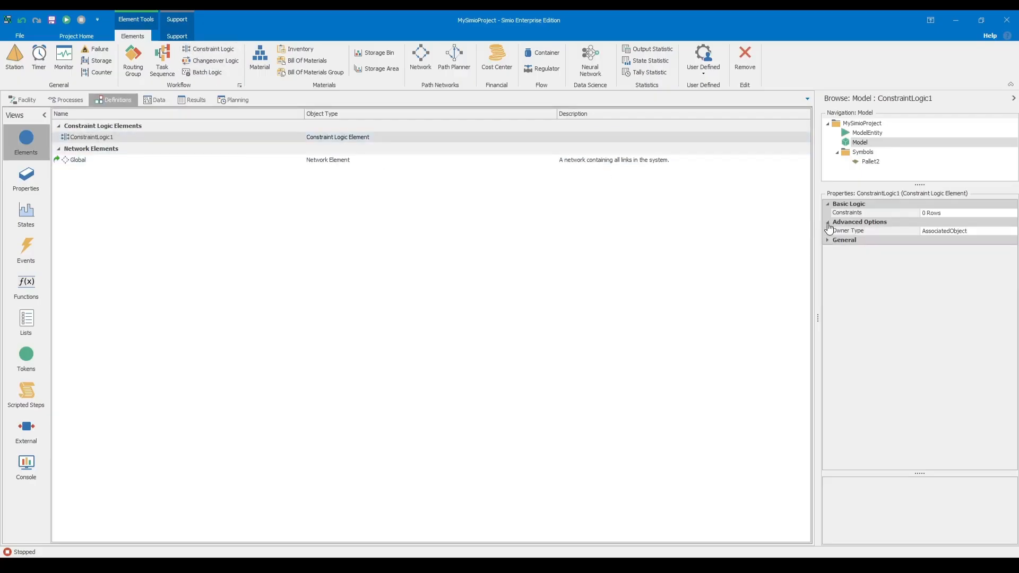
click(828, 244)
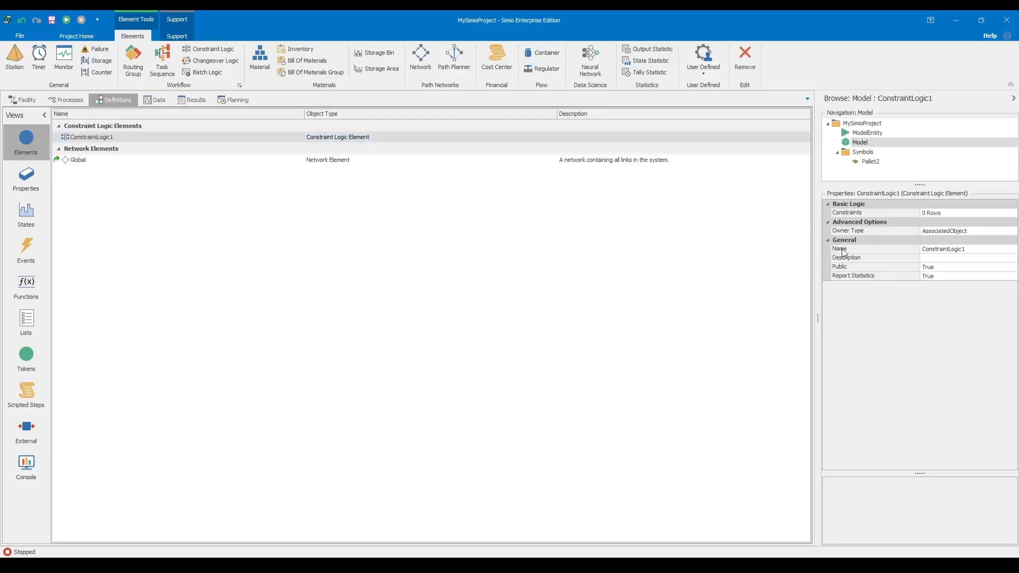
click(125, 137)
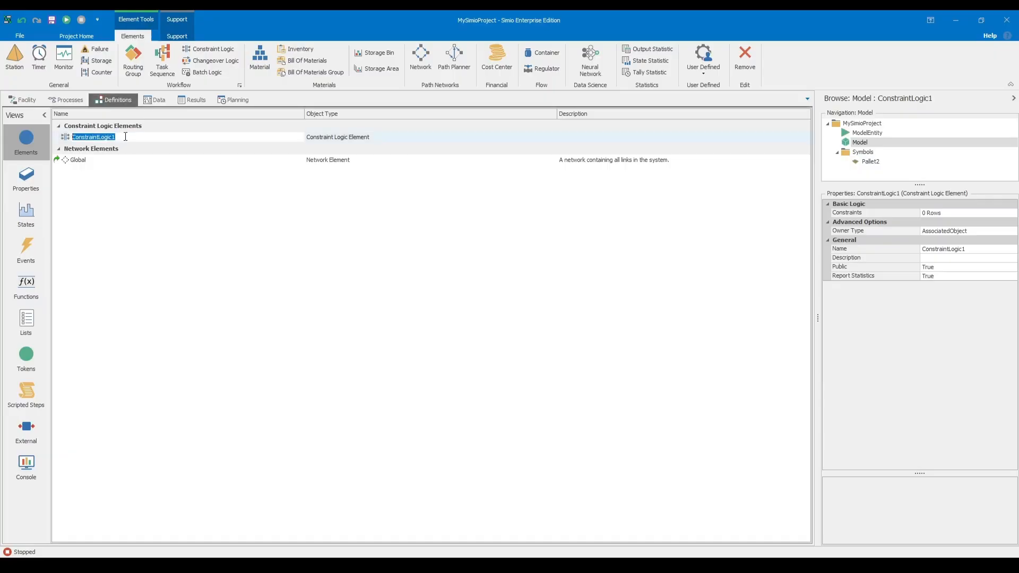
text(Partsperhr)
key(Return)
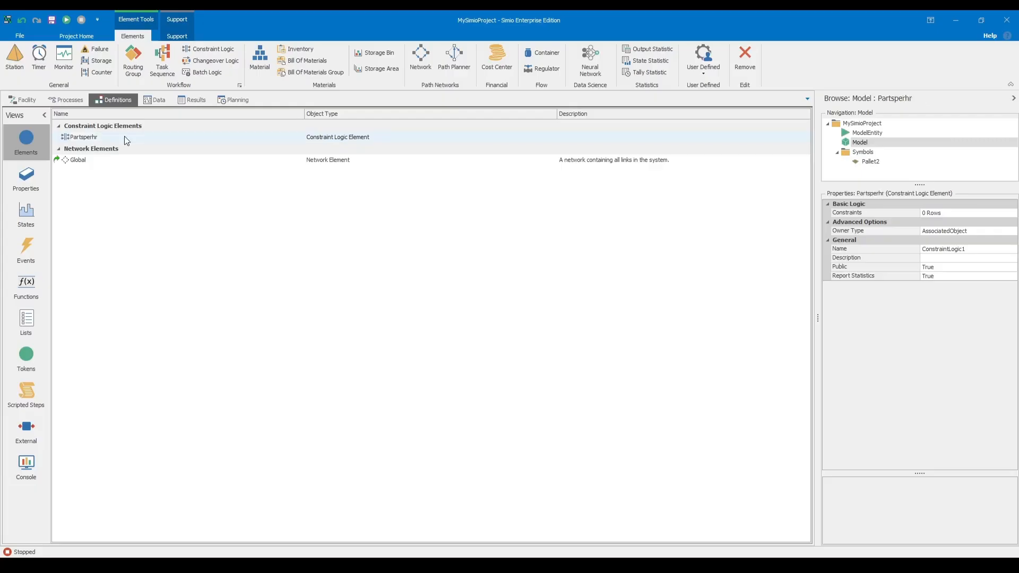
Replace the distribution in Server1's Processing Time expression in the facility model with Random.Erlang.
click(26, 177)
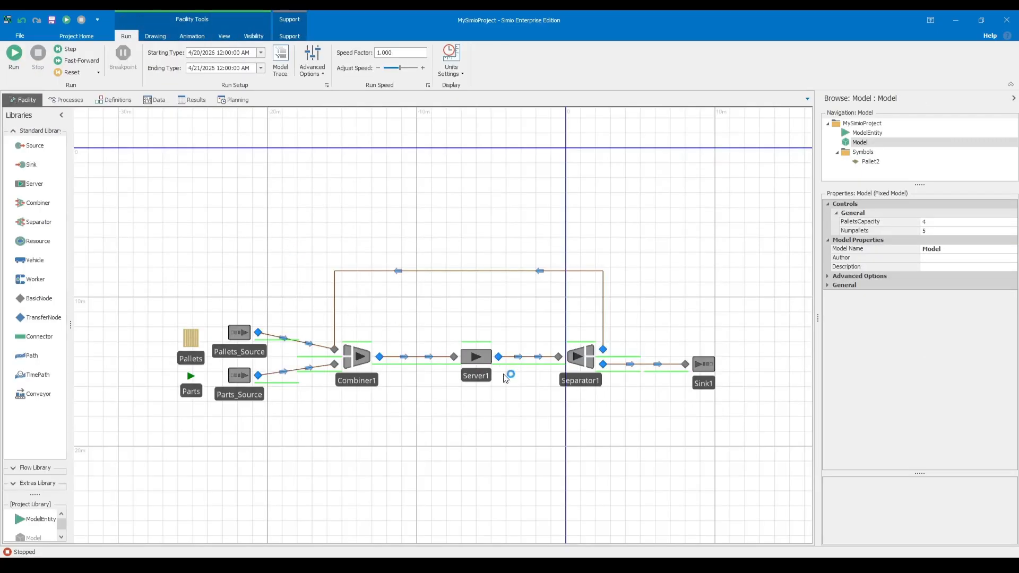
click(474, 332)
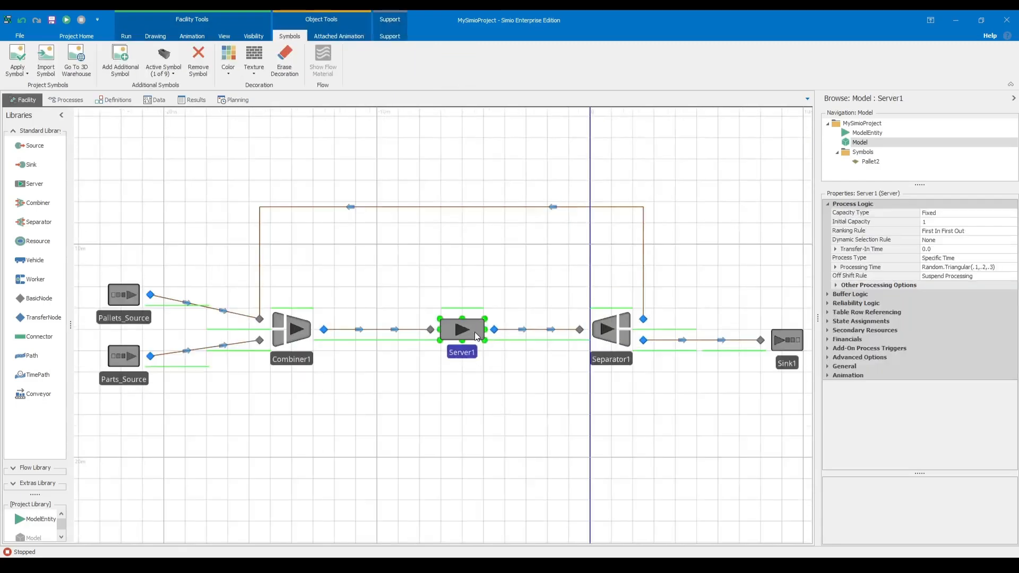
double_click(827, 293)
click(828, 303)
click(827, 303)
click(837, 268)
click(961, 267)
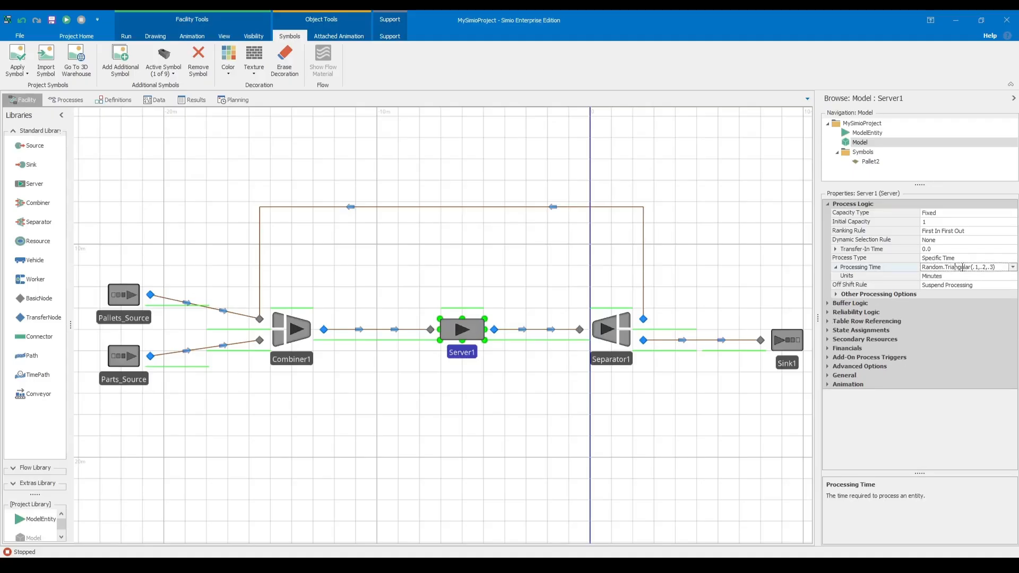
click(1012, 267)
click(878, 277)
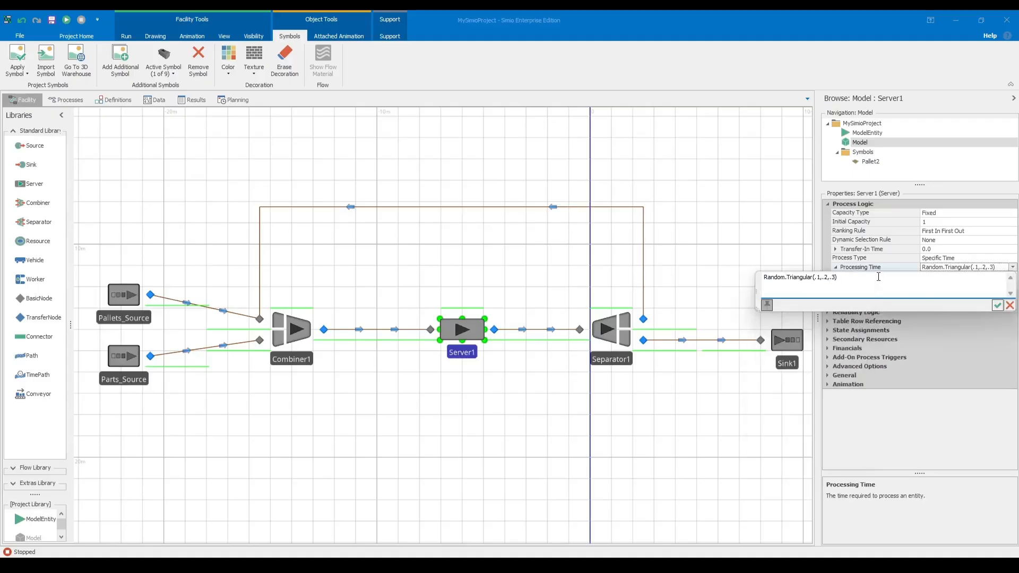
key(BackSpace)
key(BackSpace)
key(BackSpace)
key(BackSpace)
key(BackSpace)
key(BackSpace)
key(BackSpace)
key(BackSpace)
key(BackSpace)
key(BackSpace)
key(BackSpace)
key(BackSpace)
key(BackSpace)
key(BackSpace)
key(BackSpace)
key(BackSpace)
key(BackSpace)
text(Erlang()
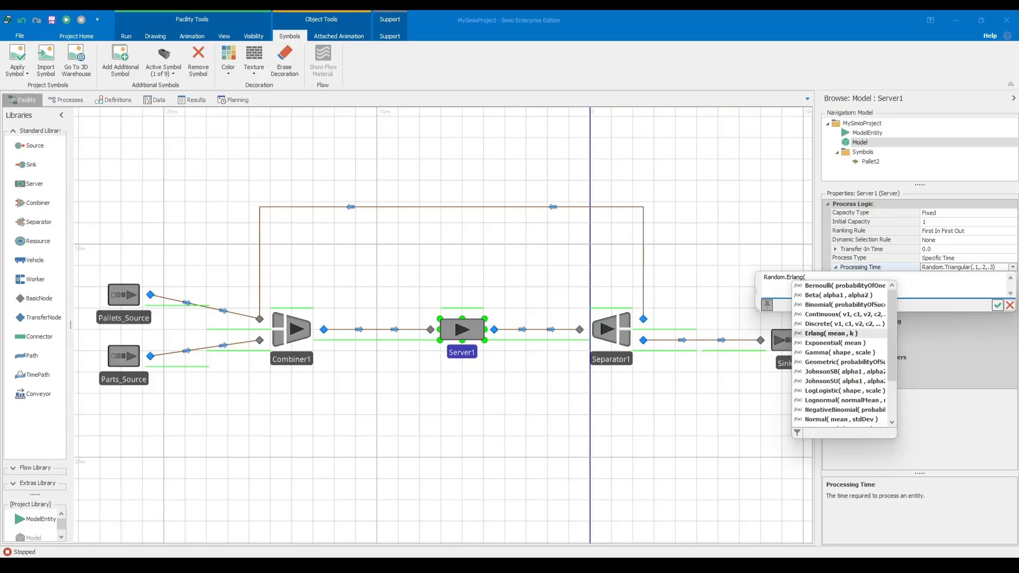
text(0.)
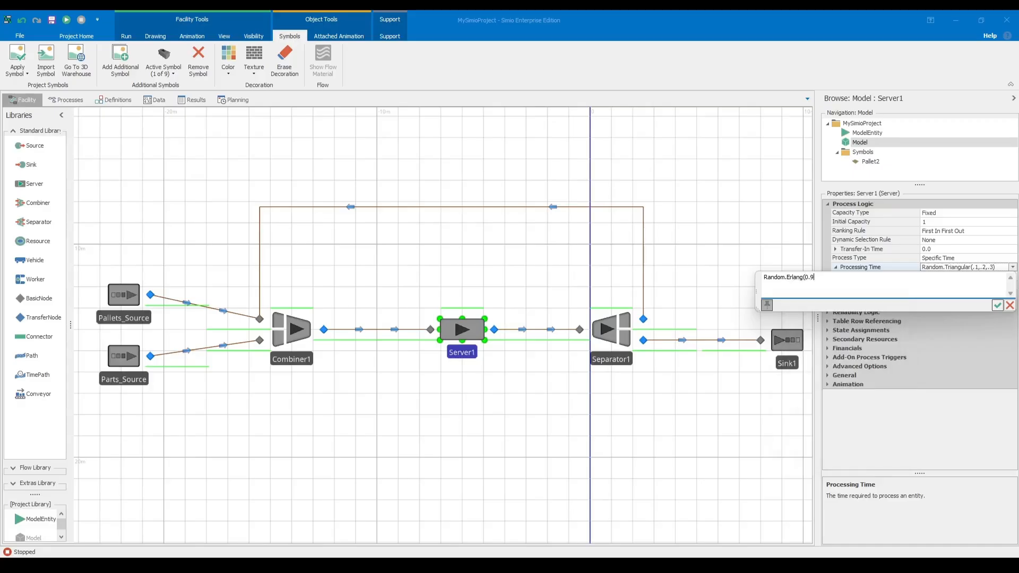
text(9*Part)
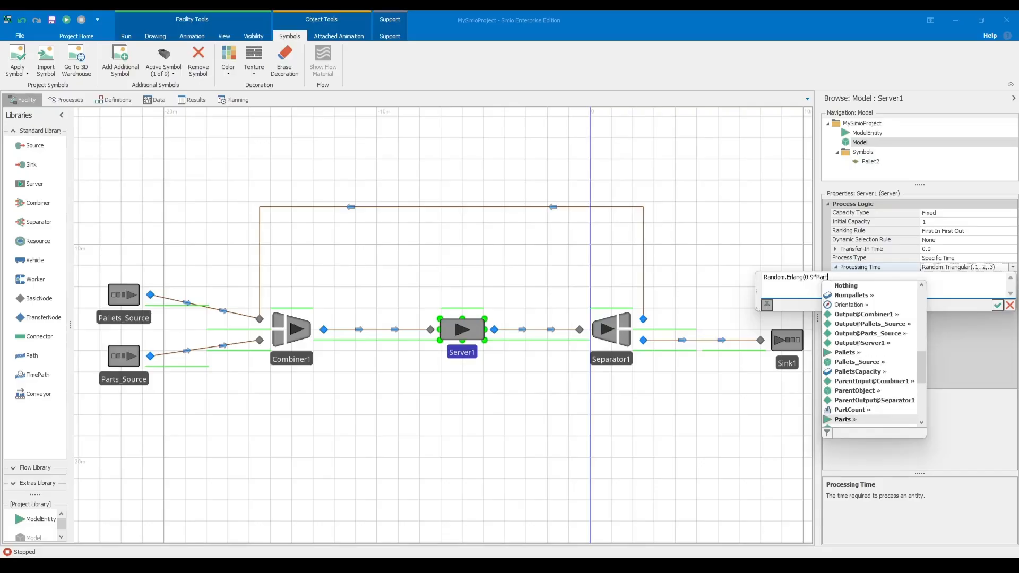
text(sllets)
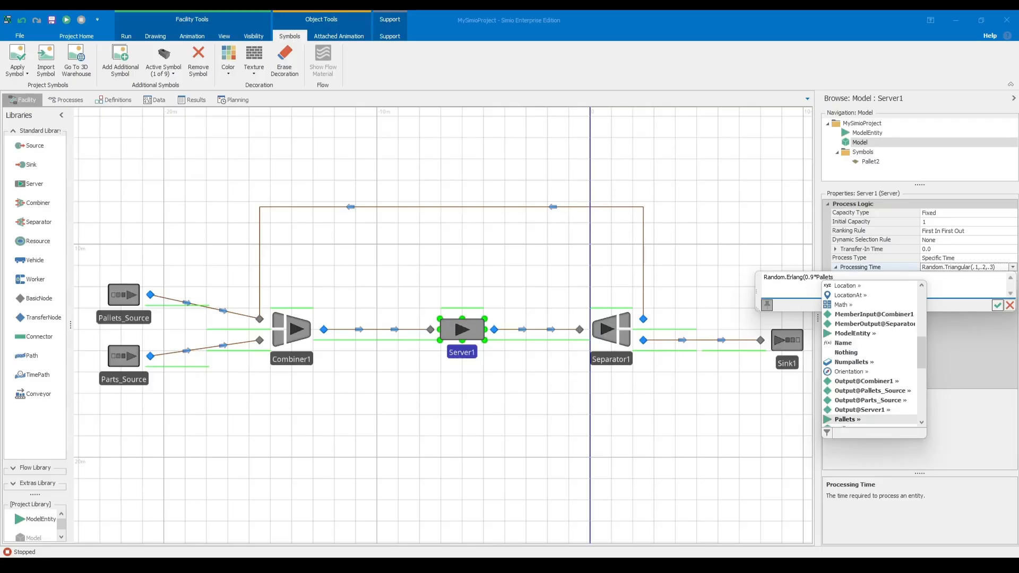
text(Capacity,)
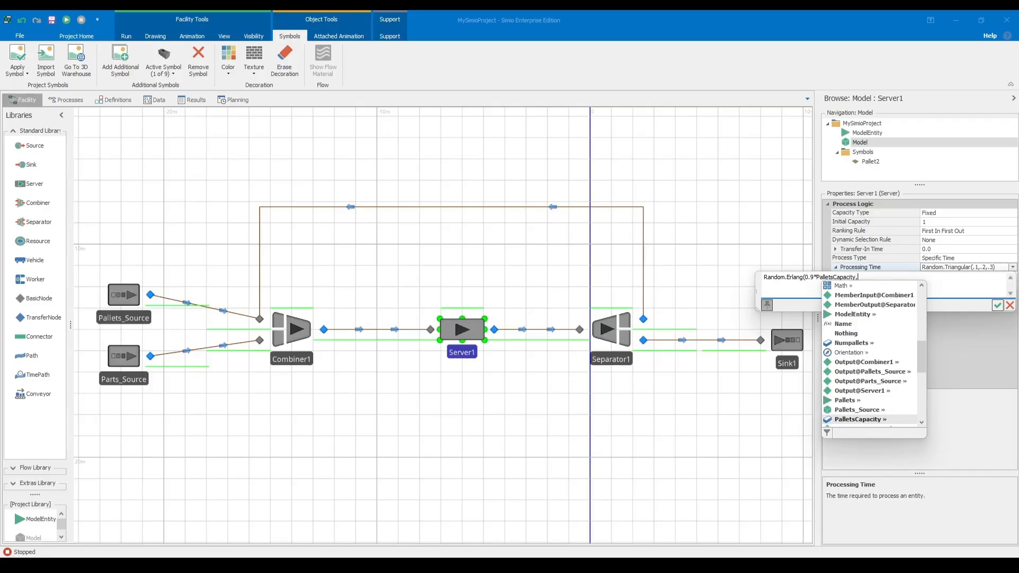
text(PalletsCapacity)
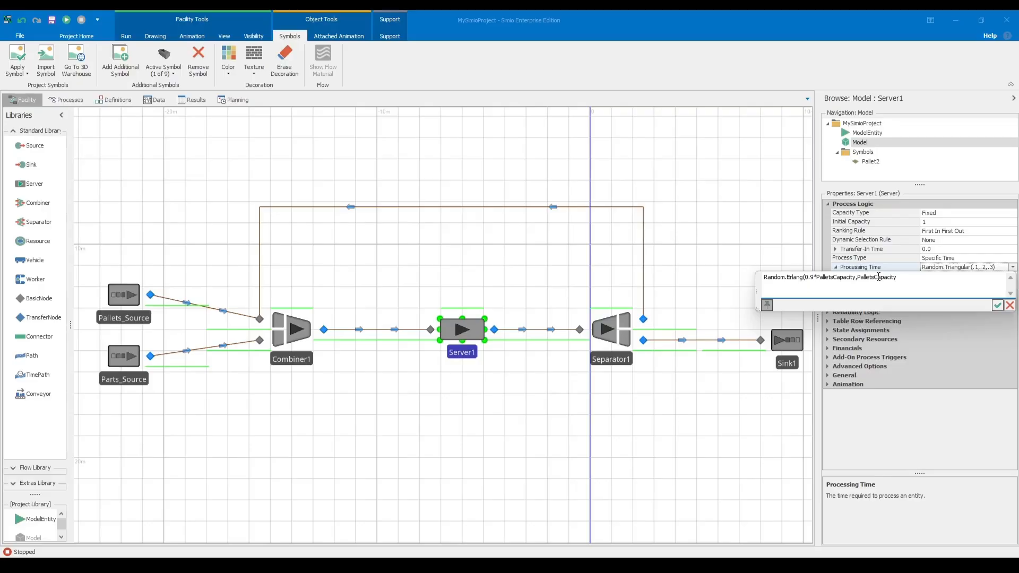
Enter 0.9*PalletsCapacity as the mean and PalletsCapacity as the k argument of Server1's Erlang processing time.
click(998, 305)
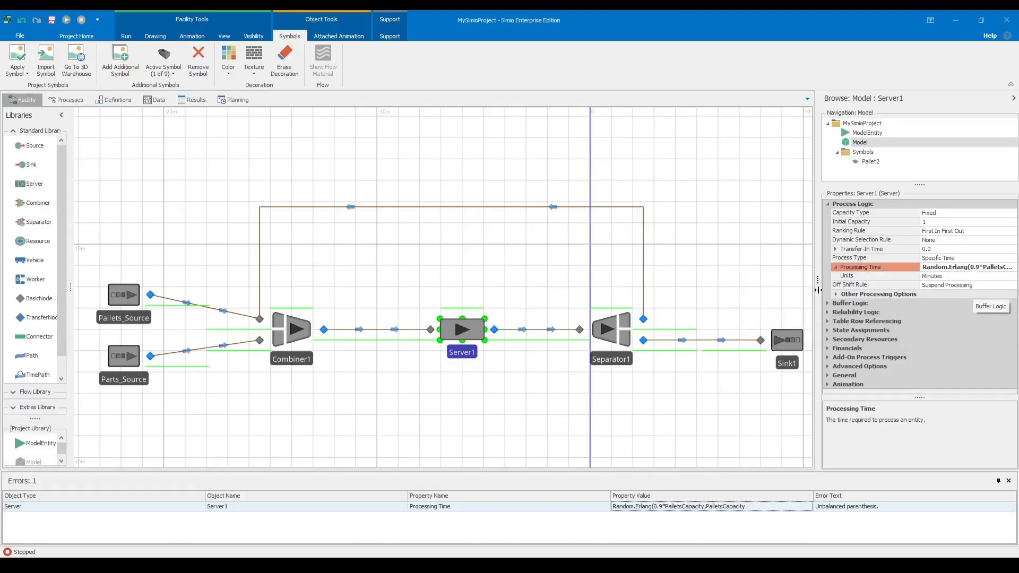
Add the missing closing parenthesis so Server1's Processing Time reads Random.Erlang(0.9*PalletsCapacity,PalletsCapacity).
drag(815, 288, 628, 297)
drag(552, 406, 523, 364)
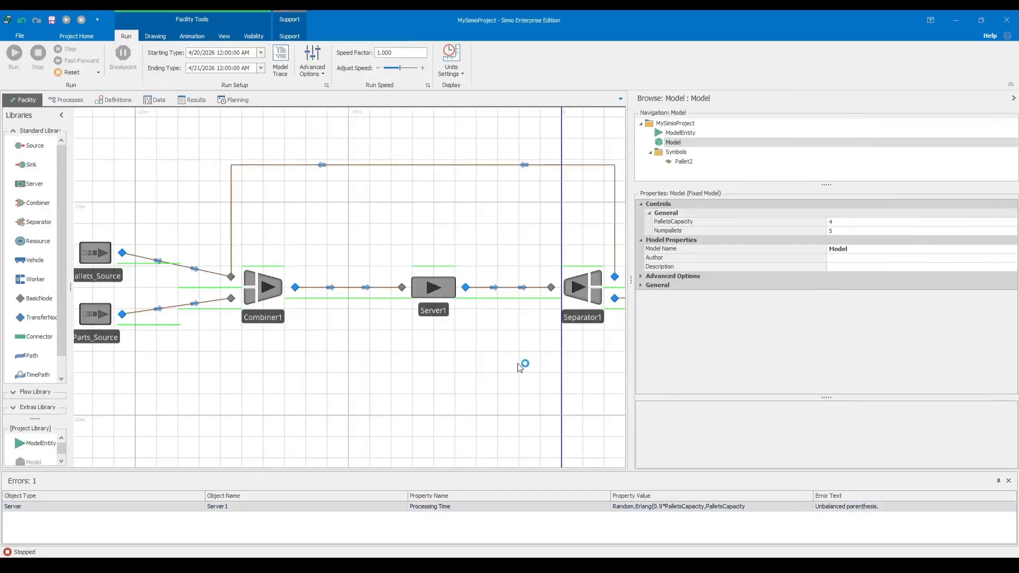
click(445, 282)
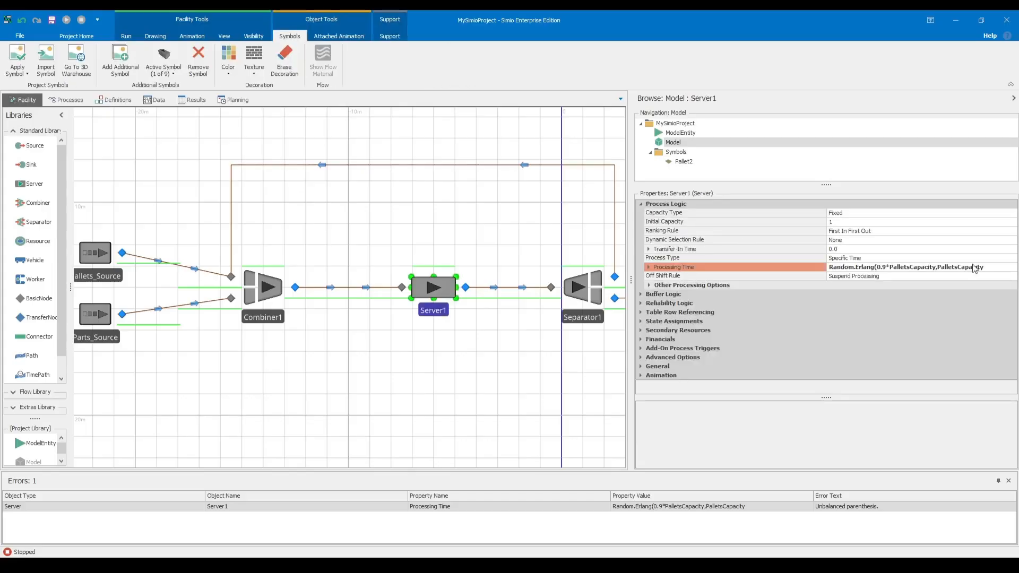
click(991, 265)
text())
key(Return)
click(484, 348)
scroll(467, 356, down, 3)
drag(632, 326, 684, 329)
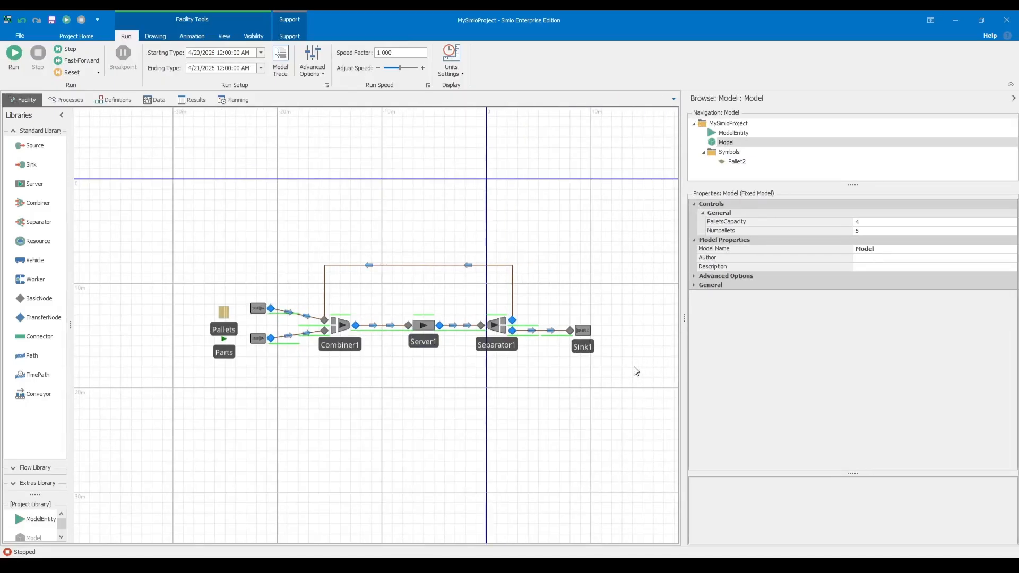
scroll(502, 391, up, 2)
scroll(443, 387, down, 1)
scroll(393, 394, up, 4)
drag(416, 393, 341, 408)
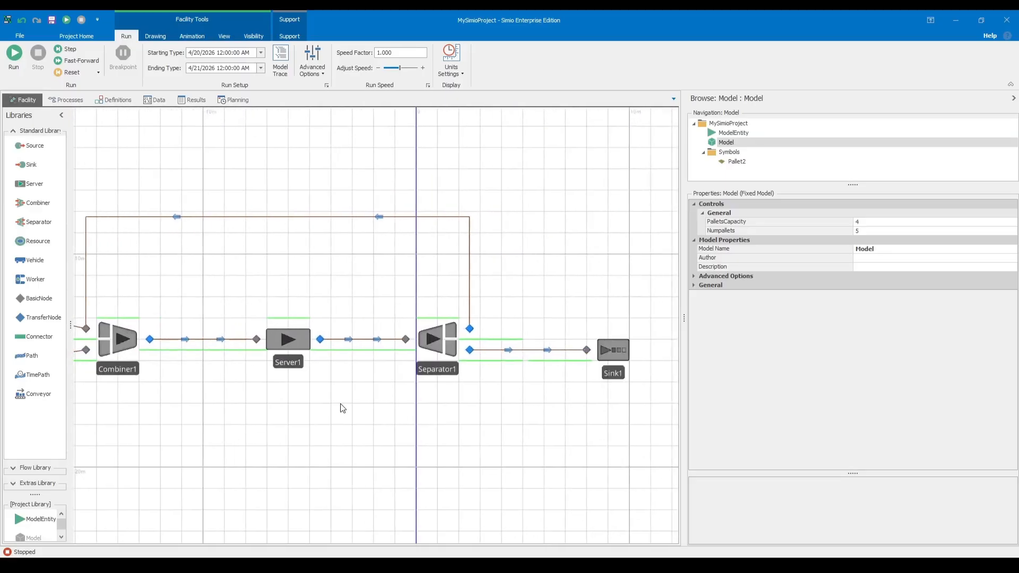
click(613, 350)
click(694, 223)
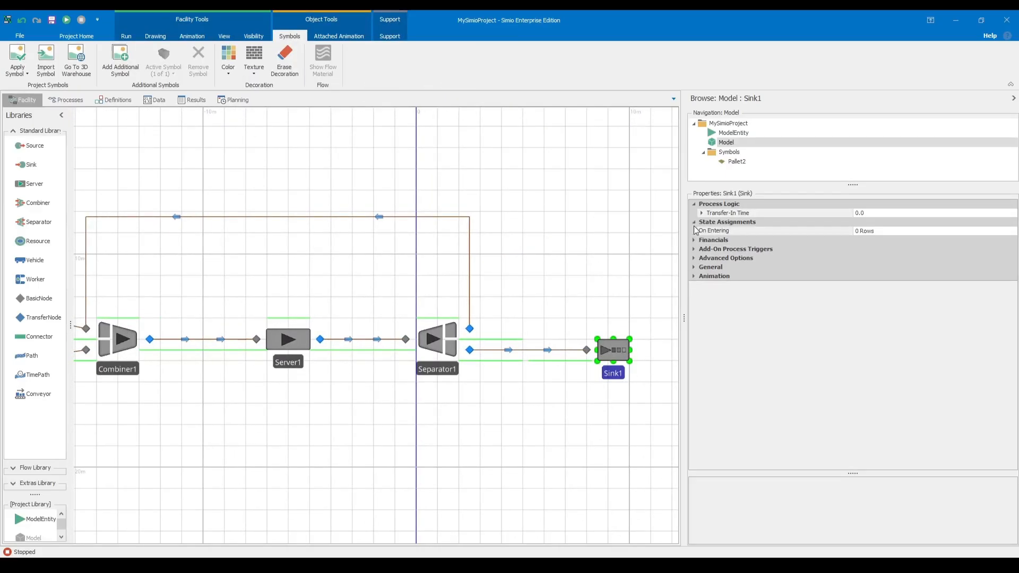
click(864, 232)
click(1012, 231)
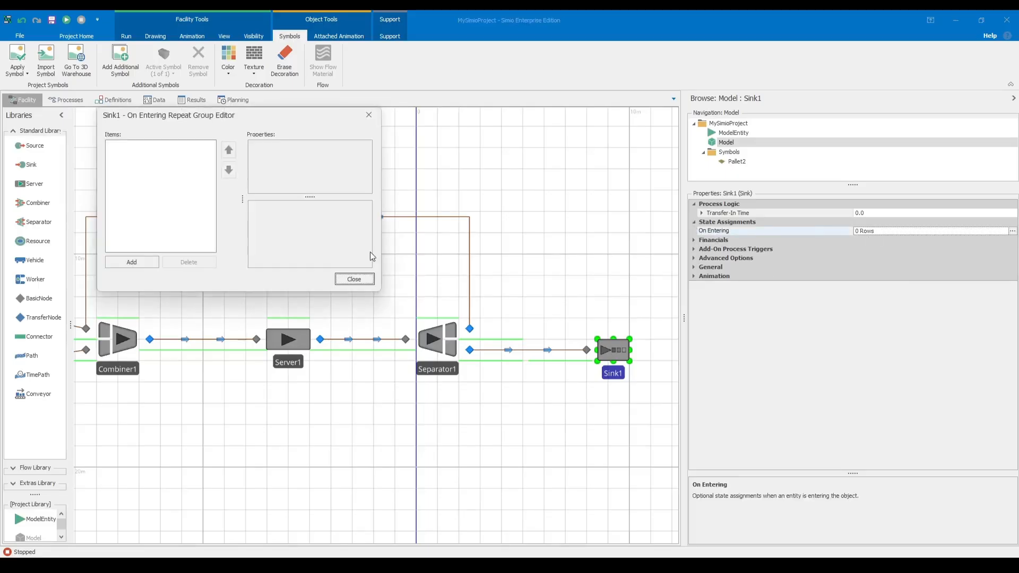
click(152, 262)
click(327, 154)
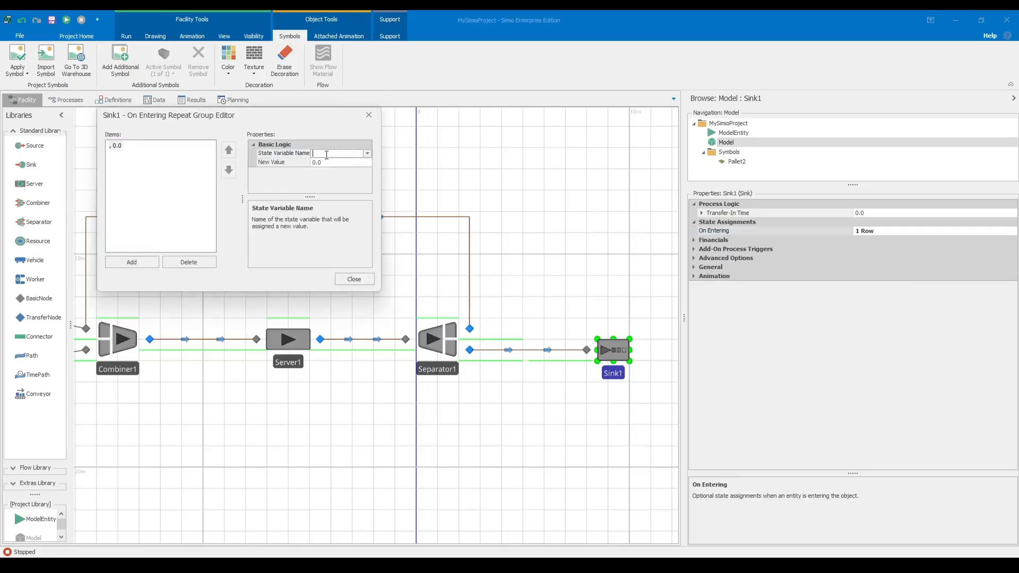
click(366, 154)
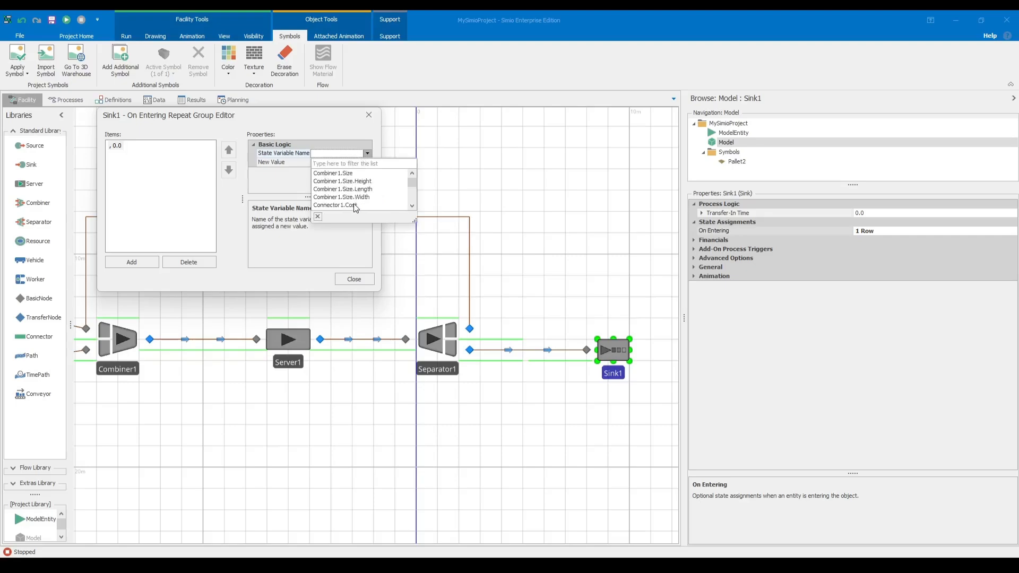
scroll(355, 207, down, 7)
scroll(355, 208, down, 15)
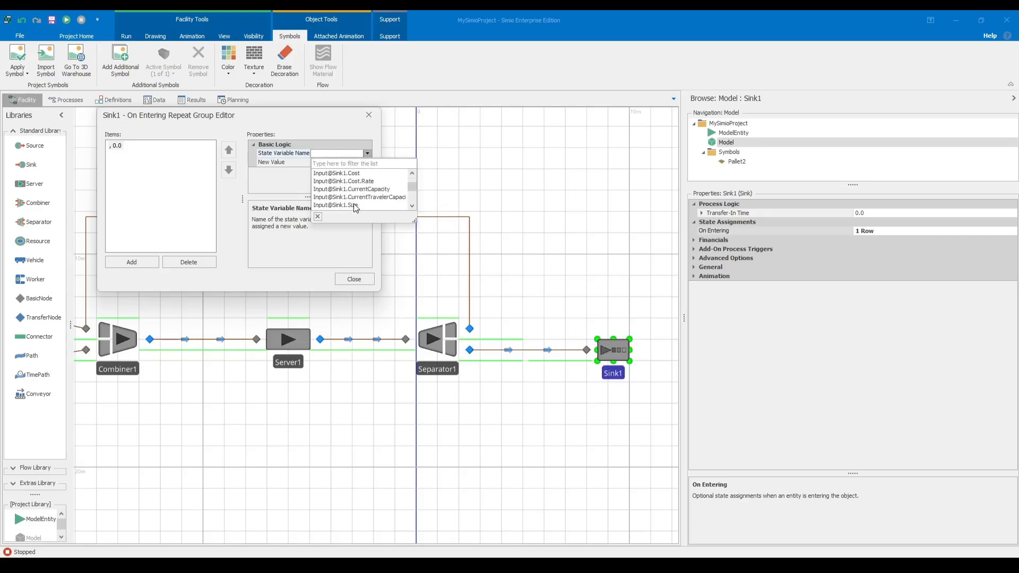
scroll(370, 184, up, 5)
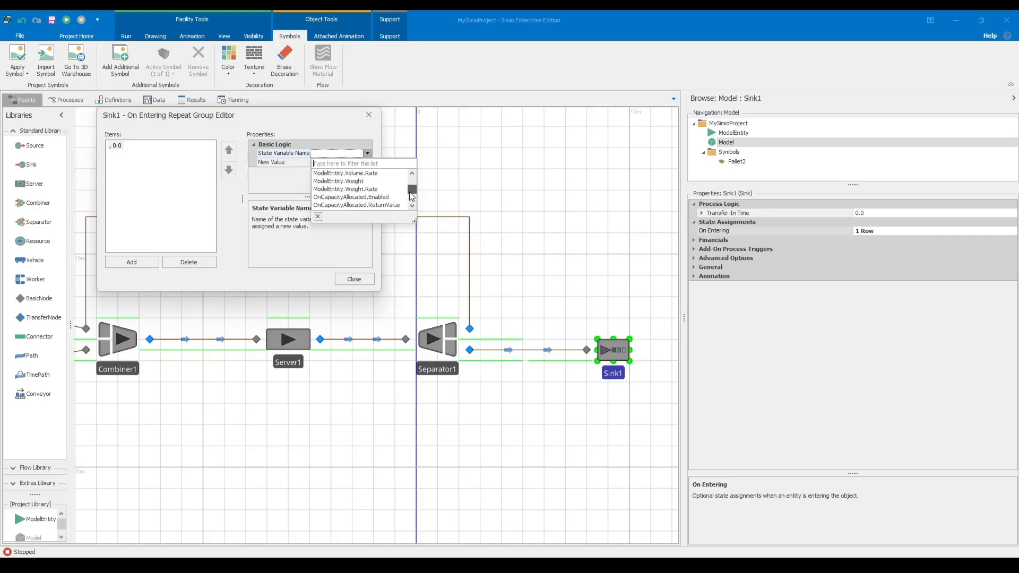
click(344, 156)
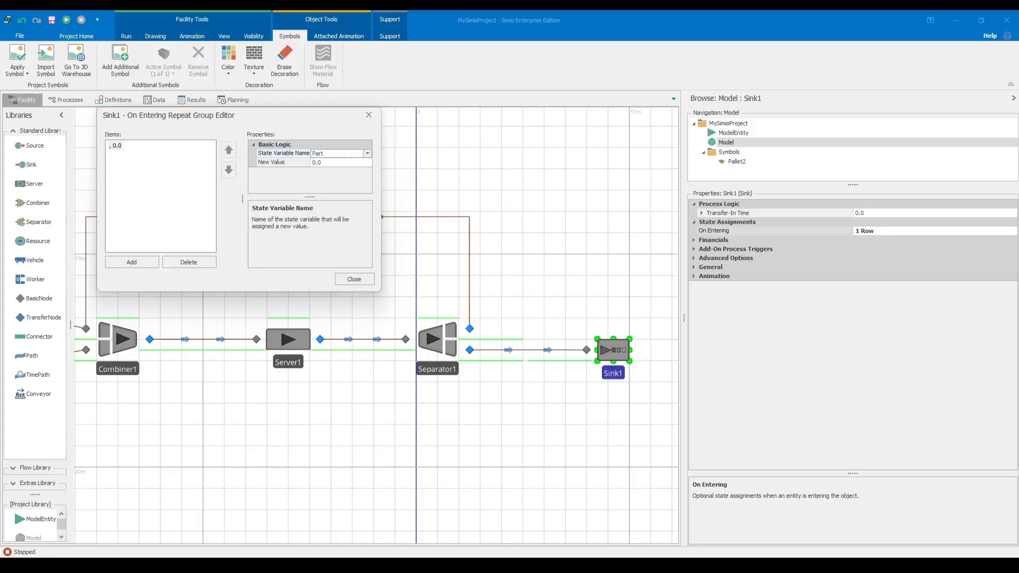
key(Return)
click(335, 161)
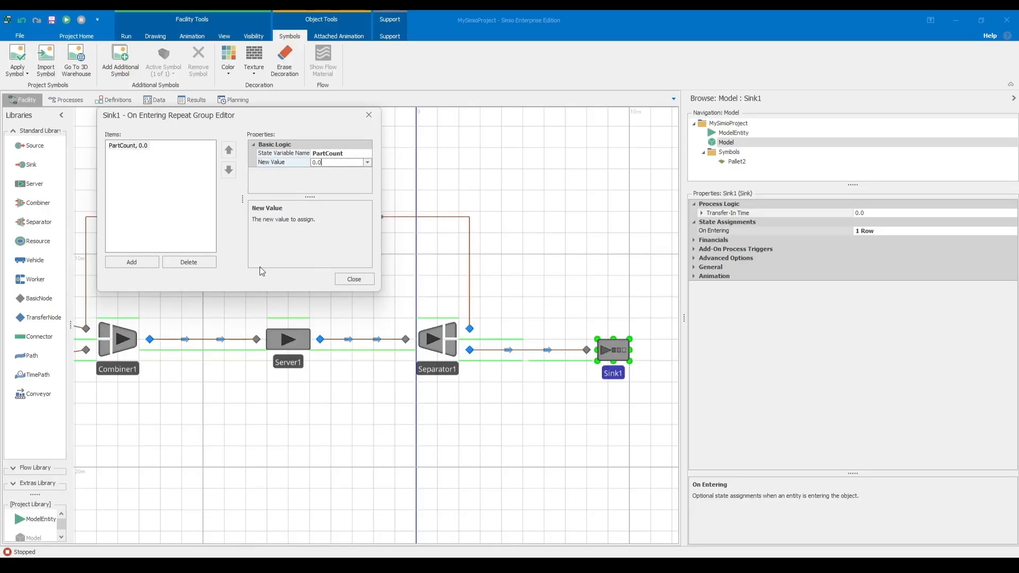
click(189, 262)
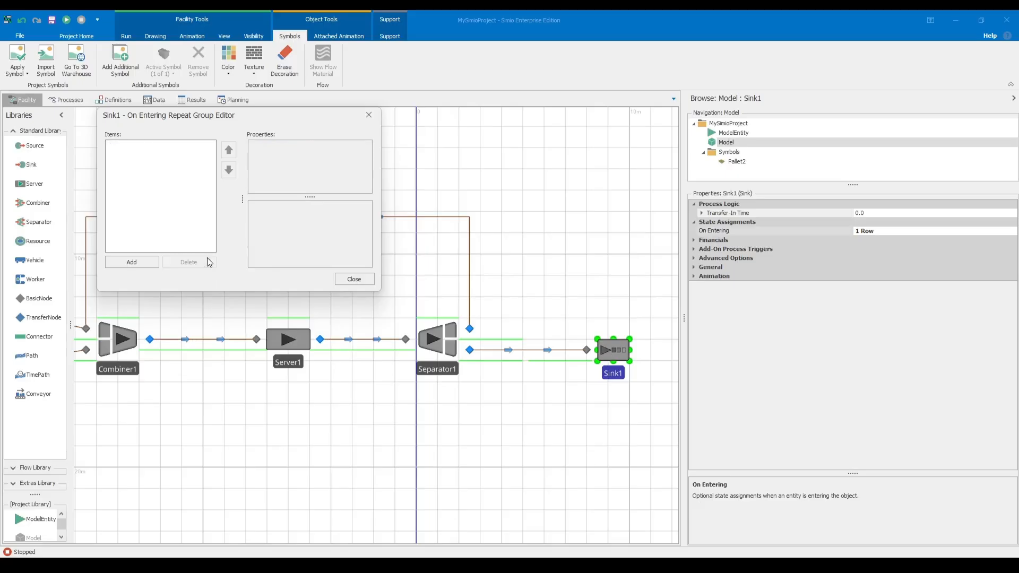
click(357, 278)
click(578, 415)
Add an On Entering state assignment to Sink1 with state variable PartCount and new value PartCount+1.
click(617, 347)
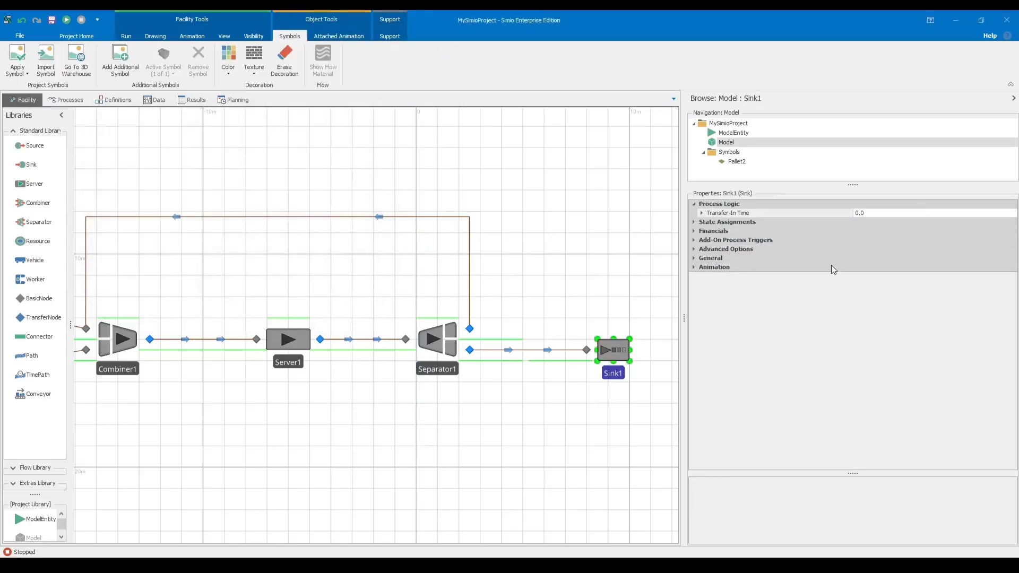
click(695, 223)
click(895, 231)
click(1012, 231)
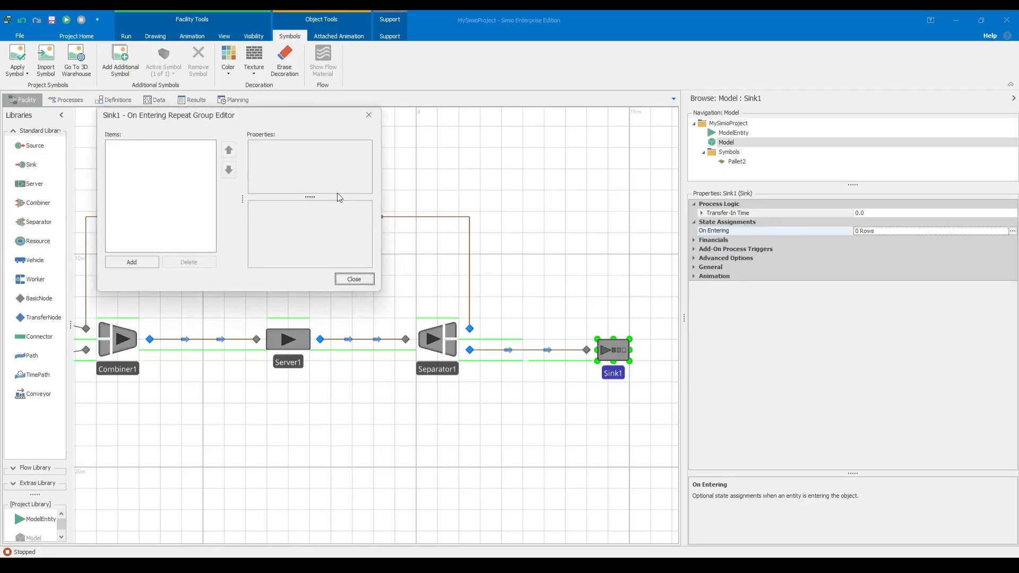
click(131, 262)
click(363, 153)
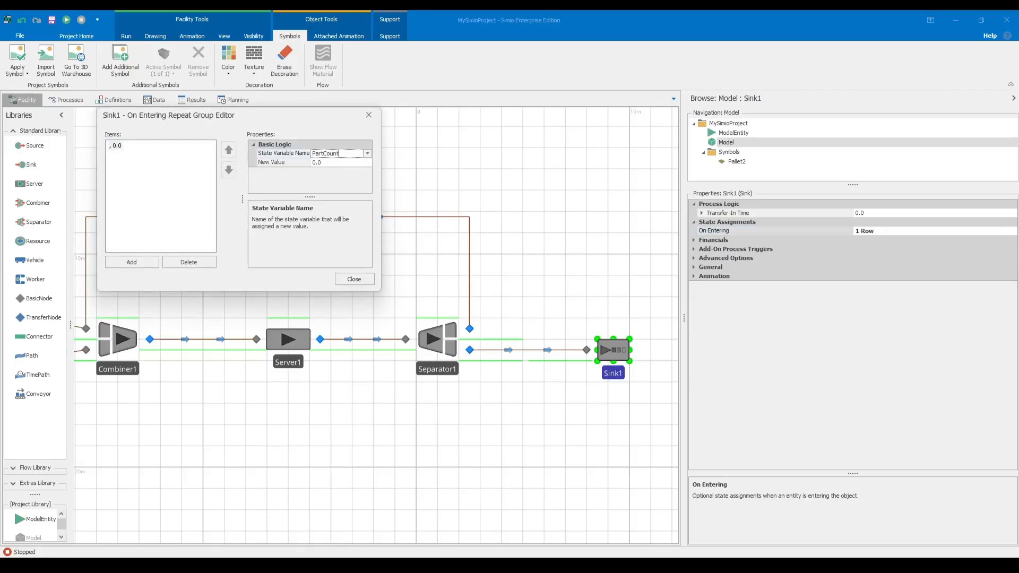
text(PartCount)
click(324, 163)
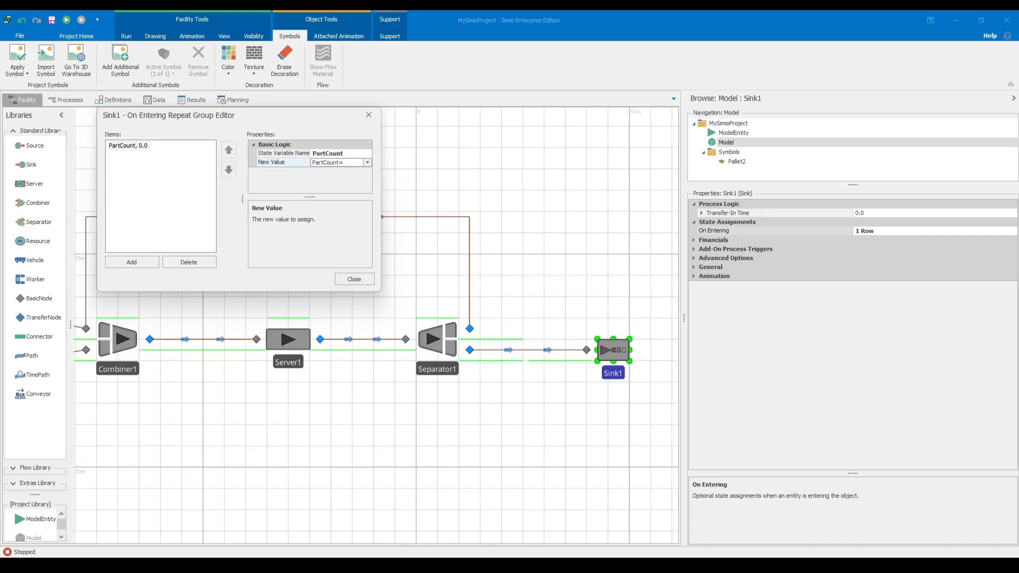
key(Return)
click(158, 147)
click(187, 190)
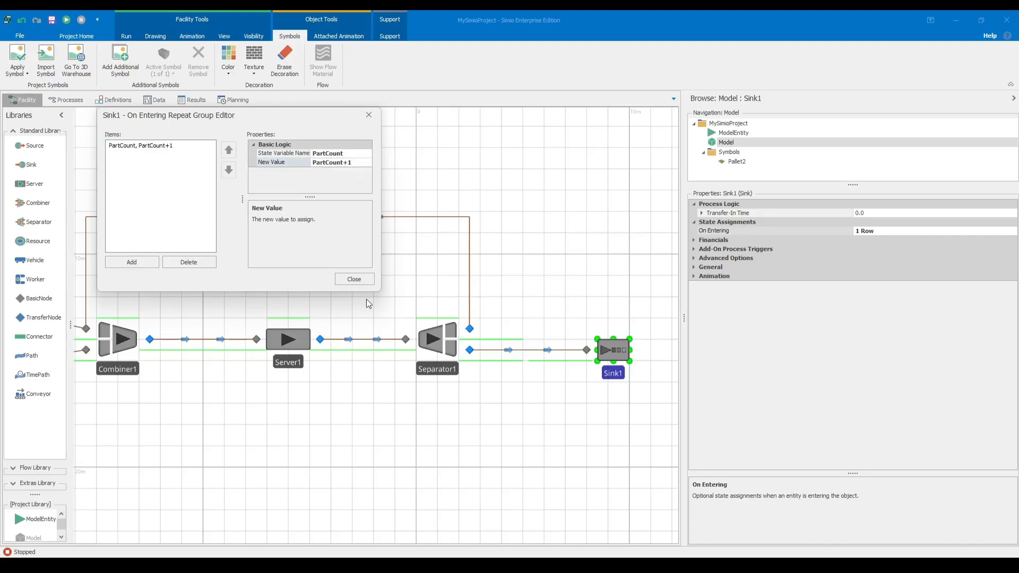
Close Sink1's On Entering assignment editor and review the properties of Sink1, Separator1, the paths and Pallets_Source.
click(355, 280)
click(524, 299)
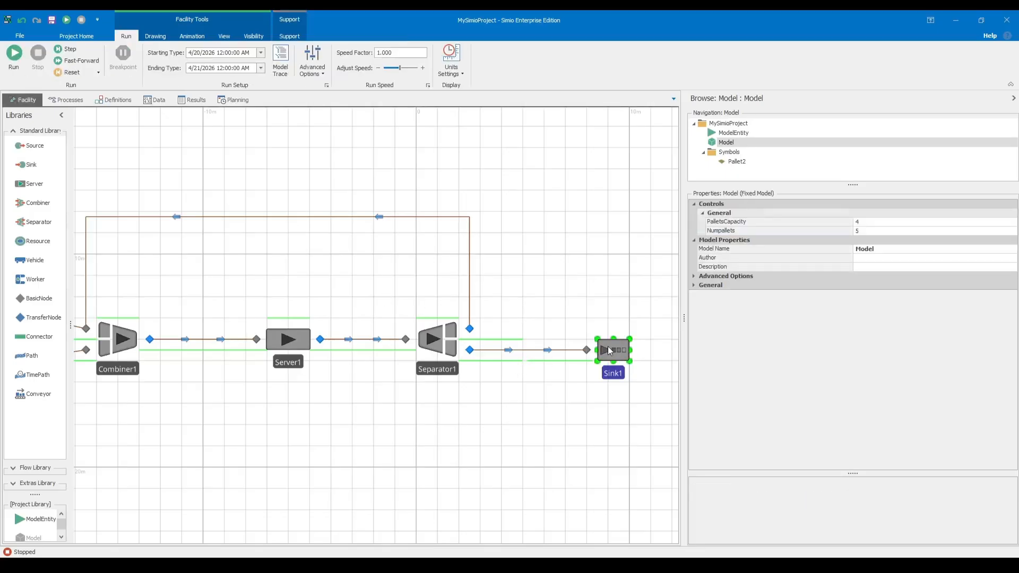
click(609, 351)
scroll(556, 374, down, 4)
drag(409, 404, 382, 445)
scroll(382, 445, up, 4)
scroll(386, 435, down, 2)
scroll(452, 418, up, 2)
click(428, 386)
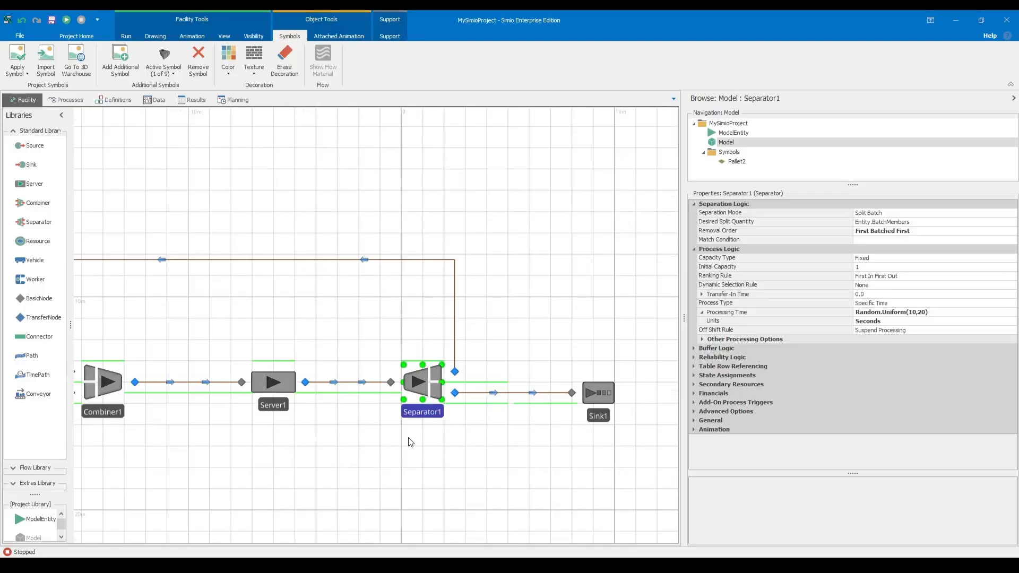
drag(380, 437, 434, 411)
click(335, 378)
scroll(383, 423, down, 2)
click(284, 378)
click(342, 427)
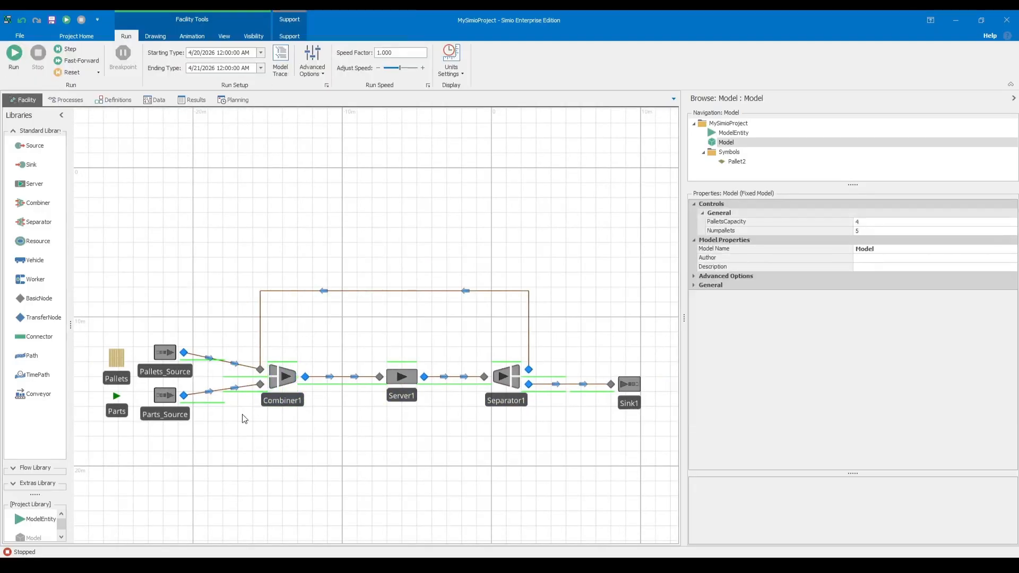
drag(260, 421, 389, 420)
click(295, 353)
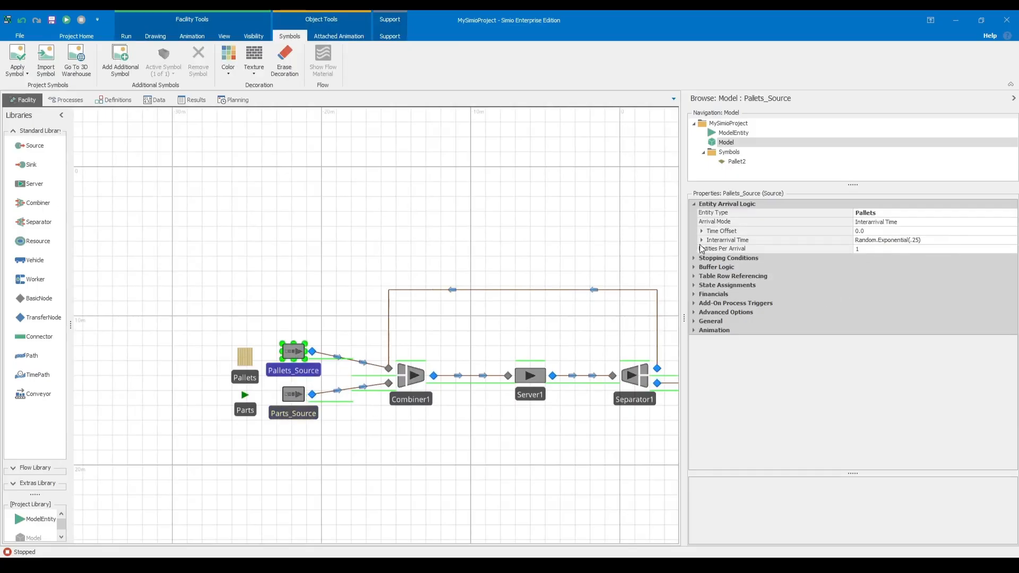
click(518, 428)
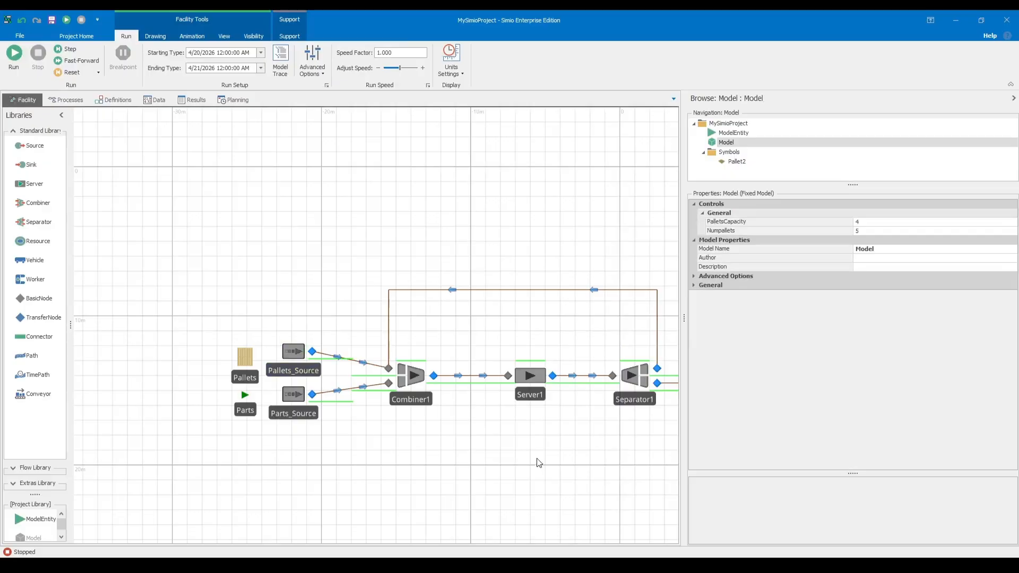
Set the Entities Per Arrival of Pallets_Source to the Numpallets property.
click(275, 363)
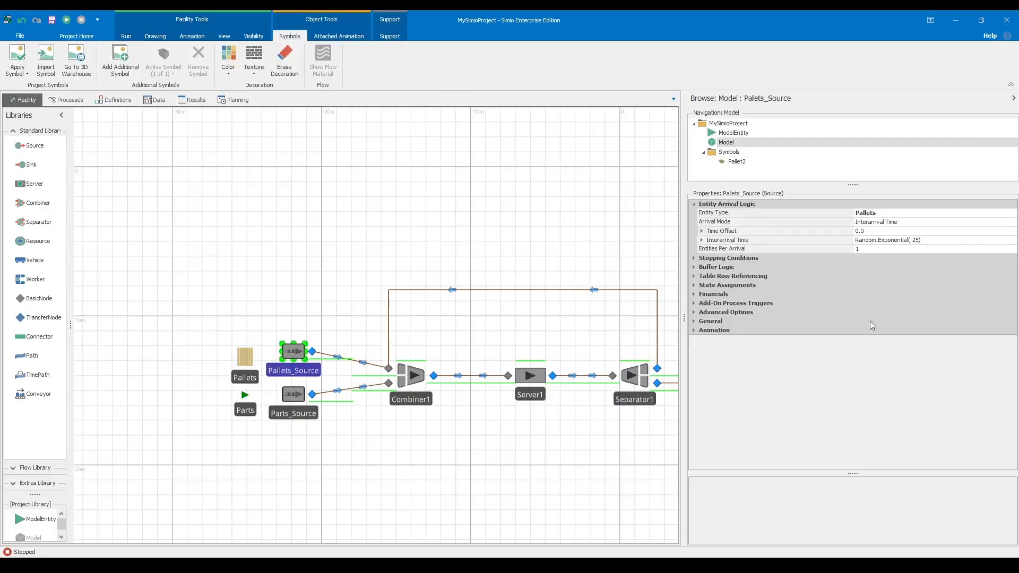
click(872, 247)
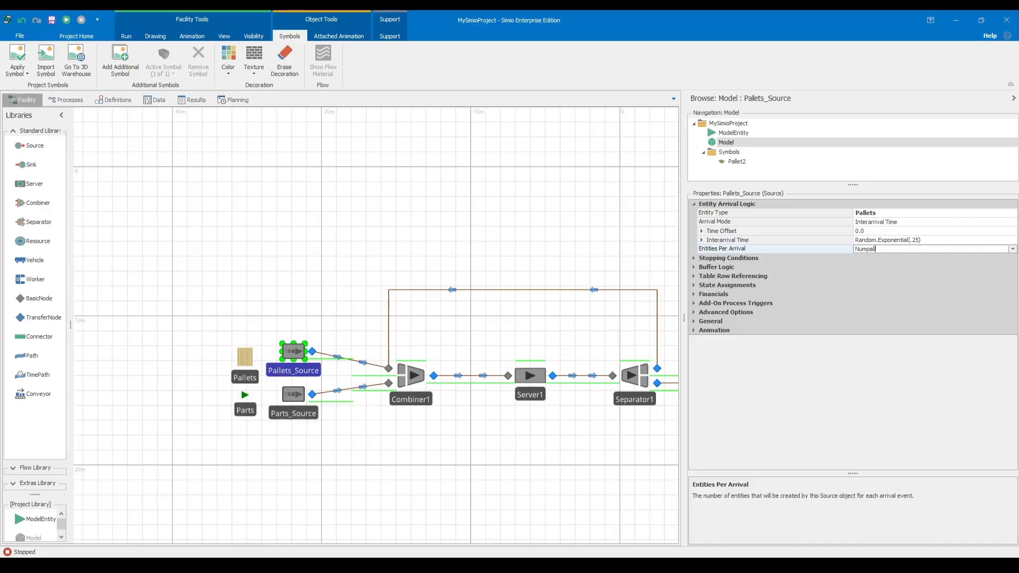
key(Return)
Replace the Interarrival Time expression of Pallets_Source with 0.
click(932, 239)
key(BackSpace)
key(BackSpace)
key(BackSpace)
key(BackSpace)
key(BackSpace)
key(BackSpace)
key(BackSpace)
key(BackSpace)
key(BackSpace)
key(BackSpace)
key(BackSpace)
key(BackSpace)
key(BackSpace)
key(BackSpace)
key(BackSpace)
key(BackSpace)
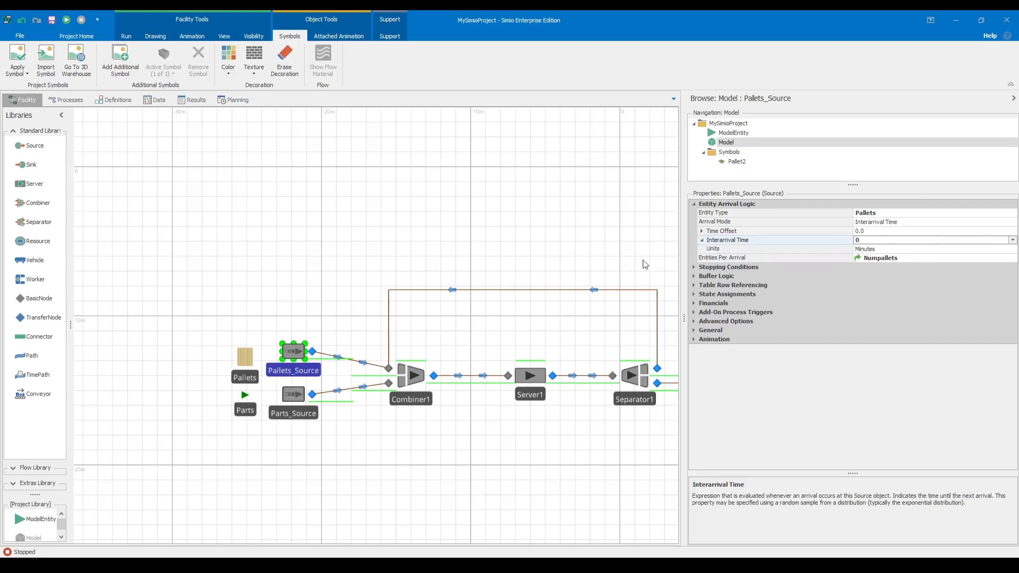
click(603, 244)
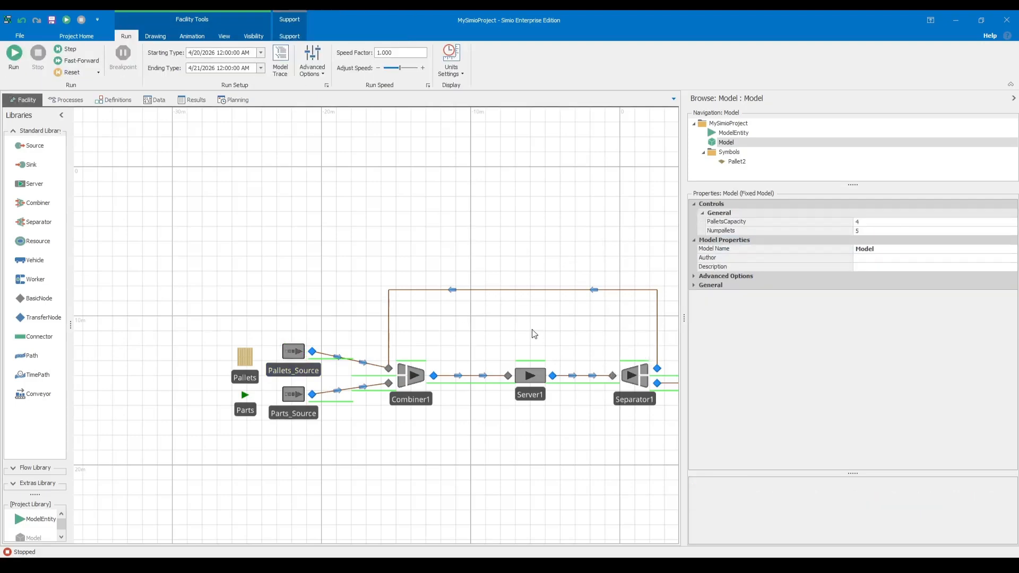
drag(533, 331, 422, 332)
drag(684, 317, 739, 325)
scroll(476, 332, down, 1)
scroll(466, 336, up, 4)
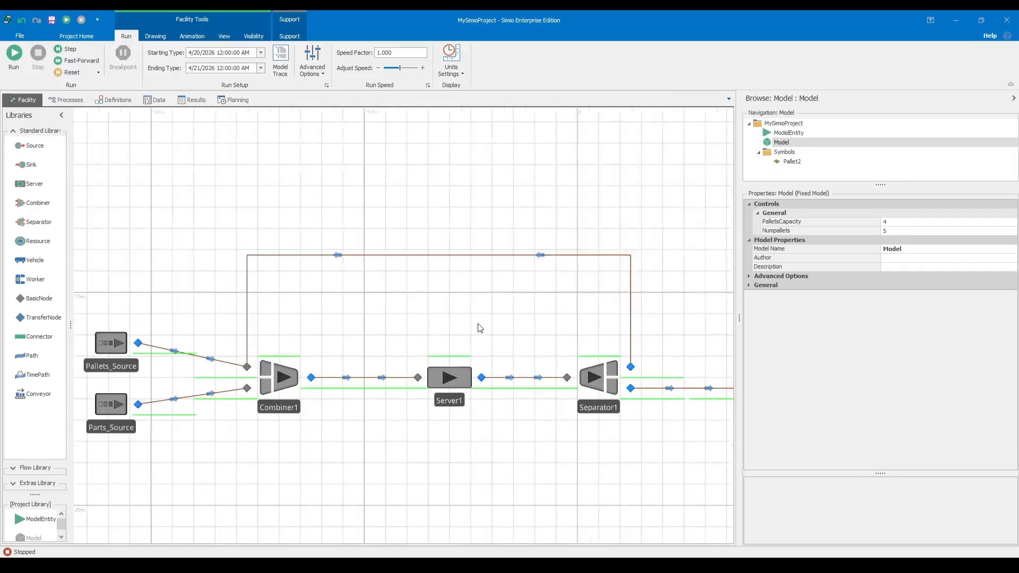
scroll(454, 336, down, 1)
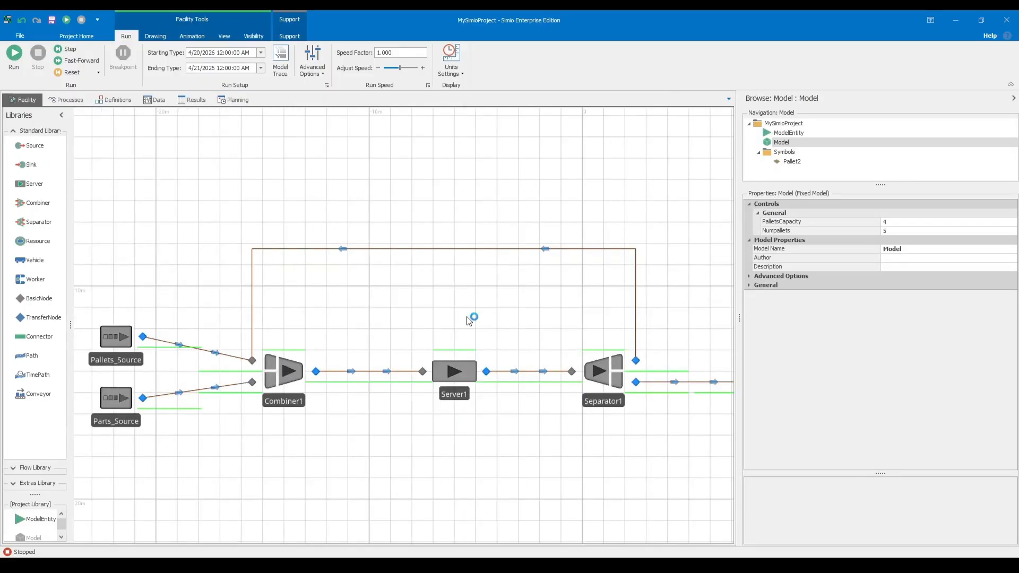
click(155, 37)
click(192, 36)
click(221, 36)
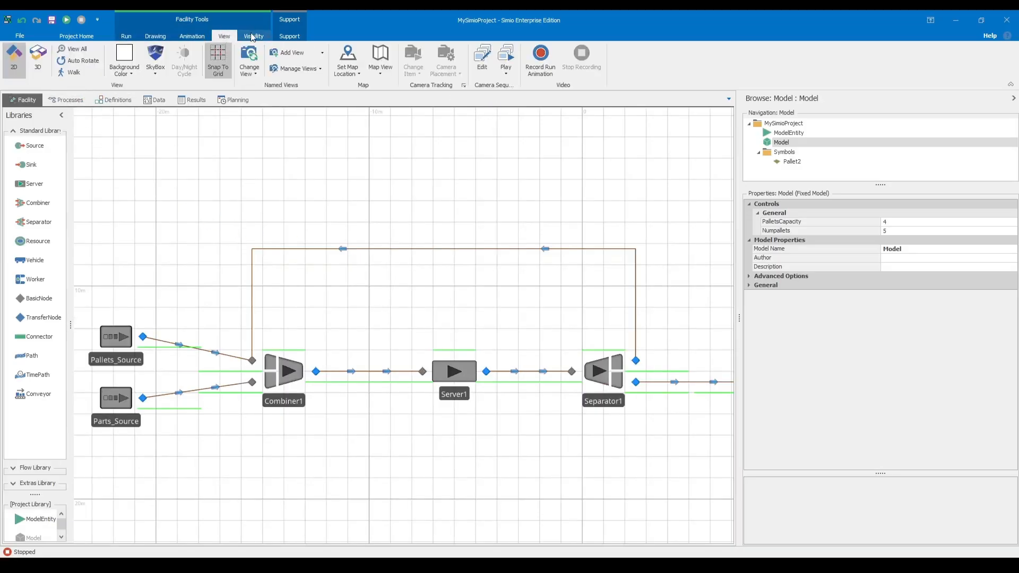
click(262, 36)
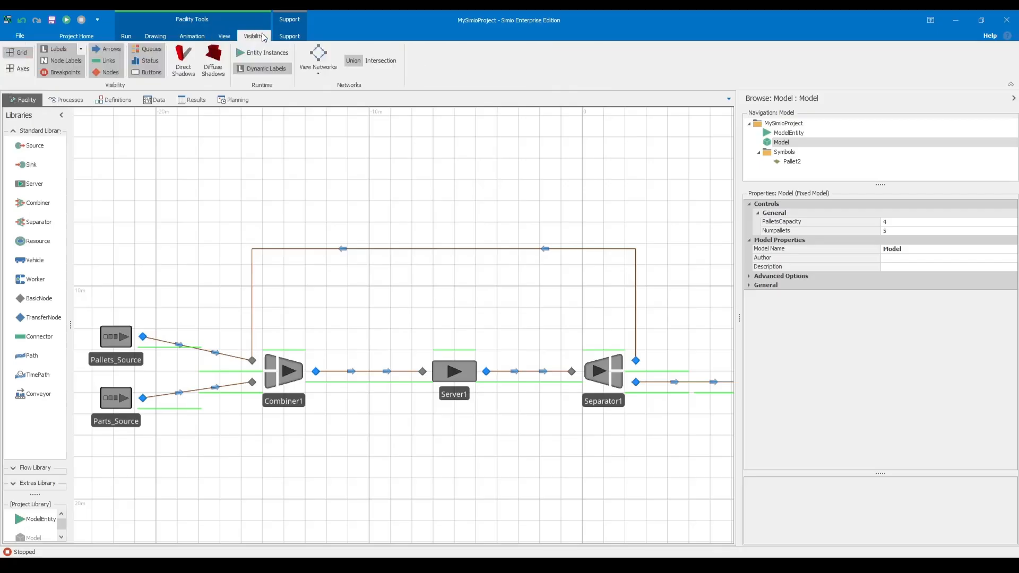
click(293, 37)
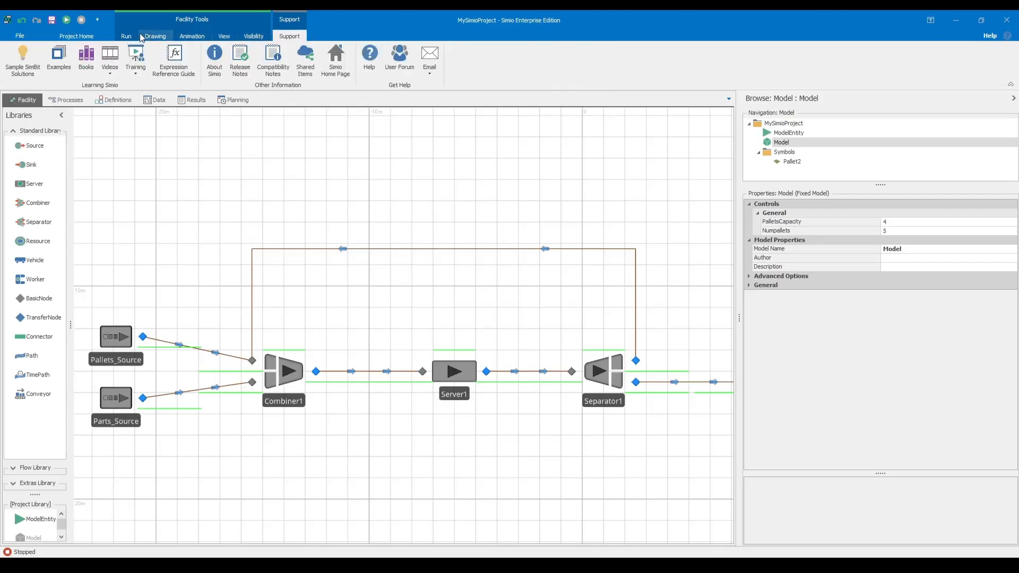
Create a new experiment for the model and set Scenario1's required replications to 100.
click(76, 36)
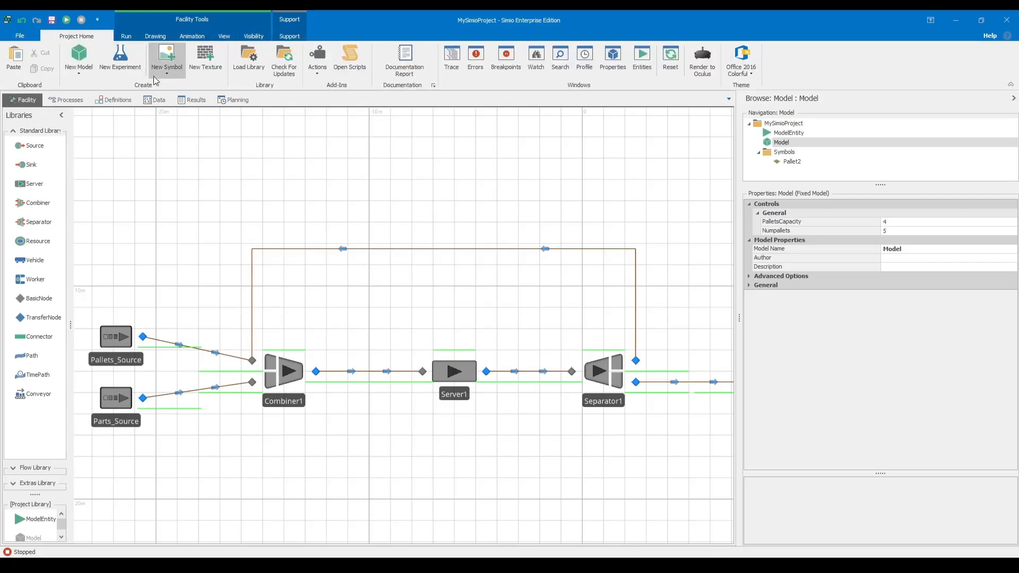
click(129, 66)
click(110, 137)
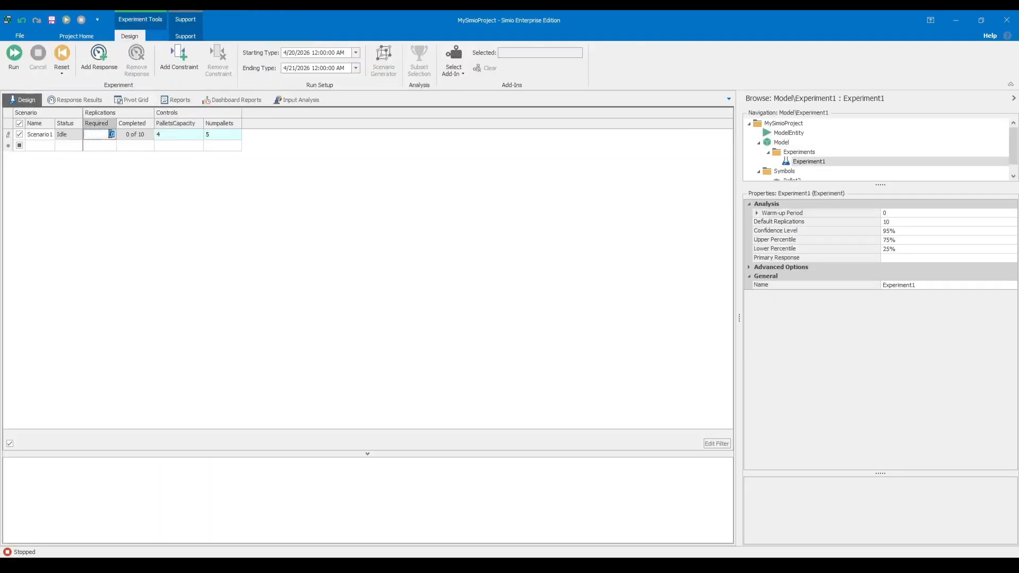
text(100)
key(Return)
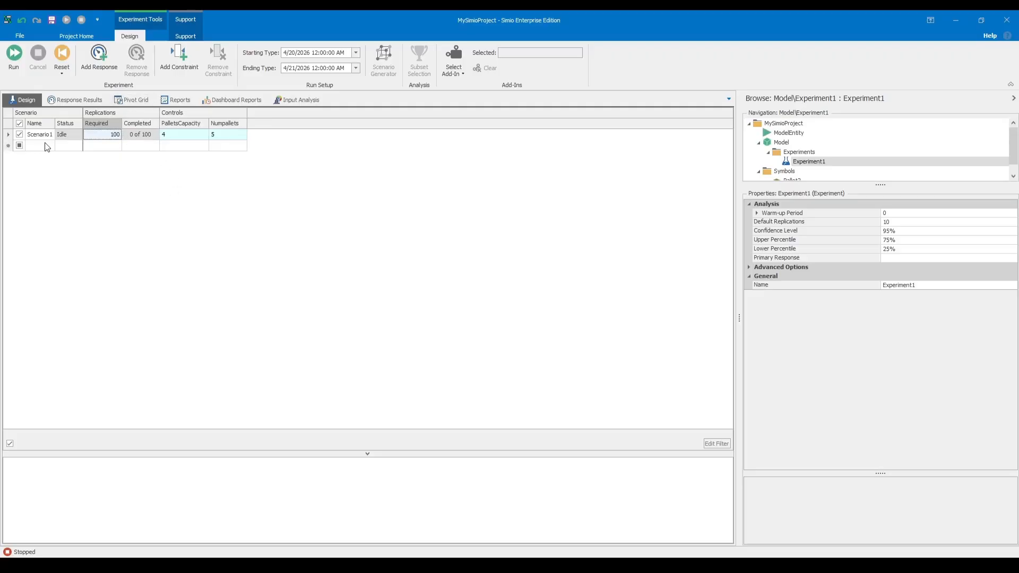
Add Scenario2, Scenario3 and Scenario4 to Experiment1.
click(19, 146)
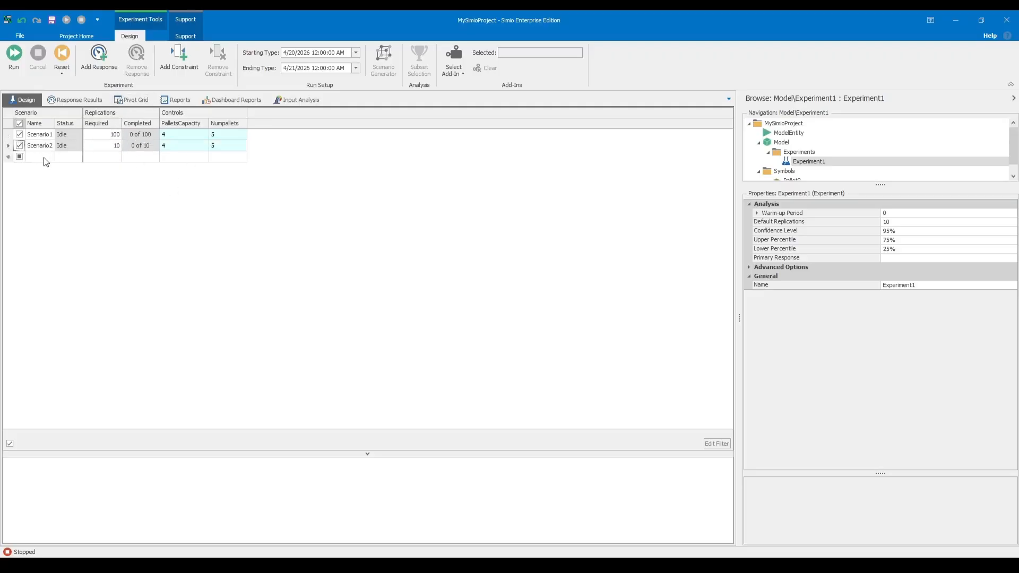
click(19, 157)
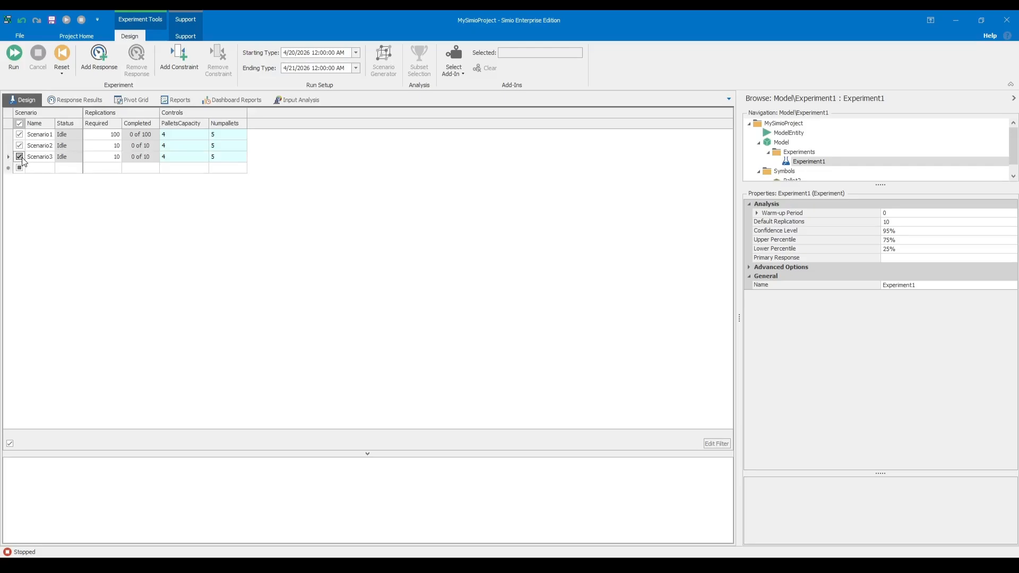
click(20, 168)
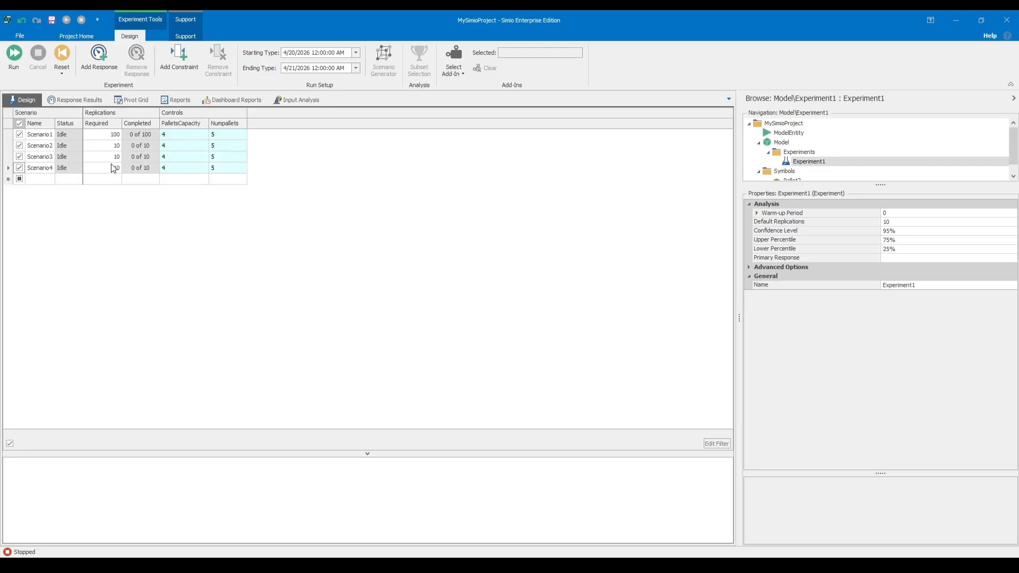
Set the required replications of Scenario2, Scenario3 and Scenario4 to 100.
click(114, 146)
text(100)
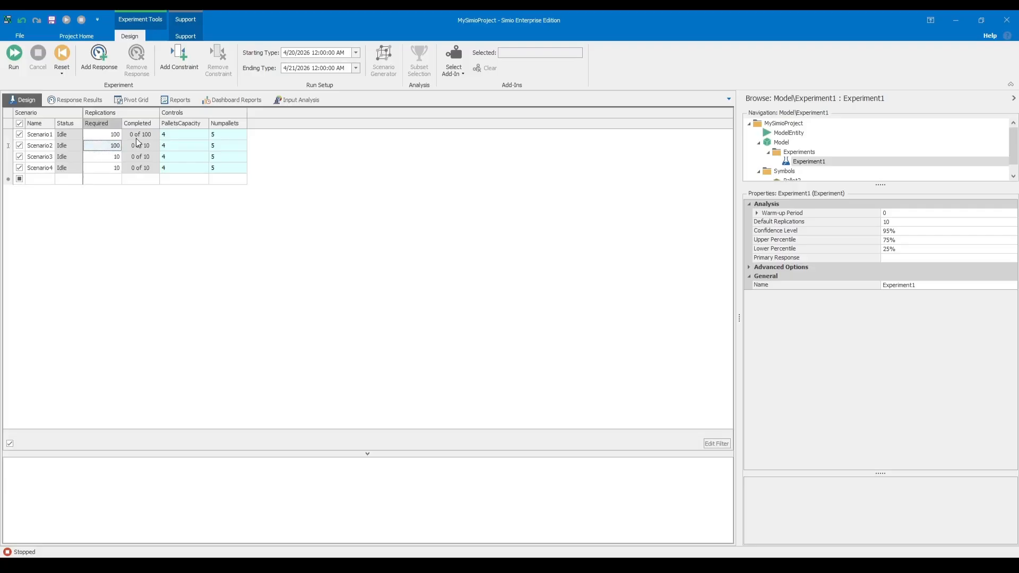
click(112, 156)
text(0)
click(116, 167)
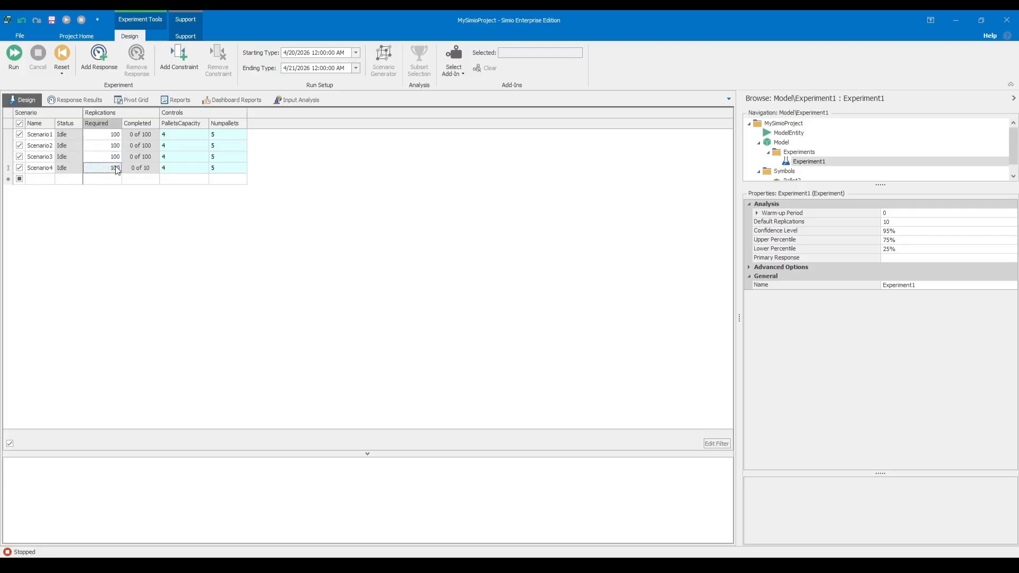
Set PalletsCapacity to 2 for Scenario1, 6 for Scenario3 and 10 for Scenario4.
click(185, 135)
text(2)
key(Return)
click(185, 134)
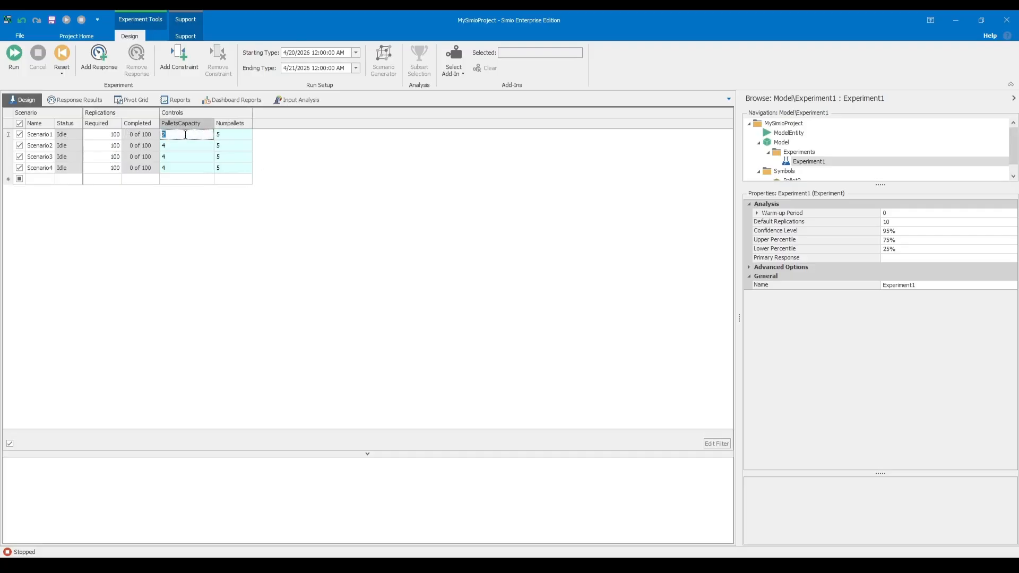
click(186, 157)
text(6)
key(Return)
click(182, 170)
text(10)
key(Tab)
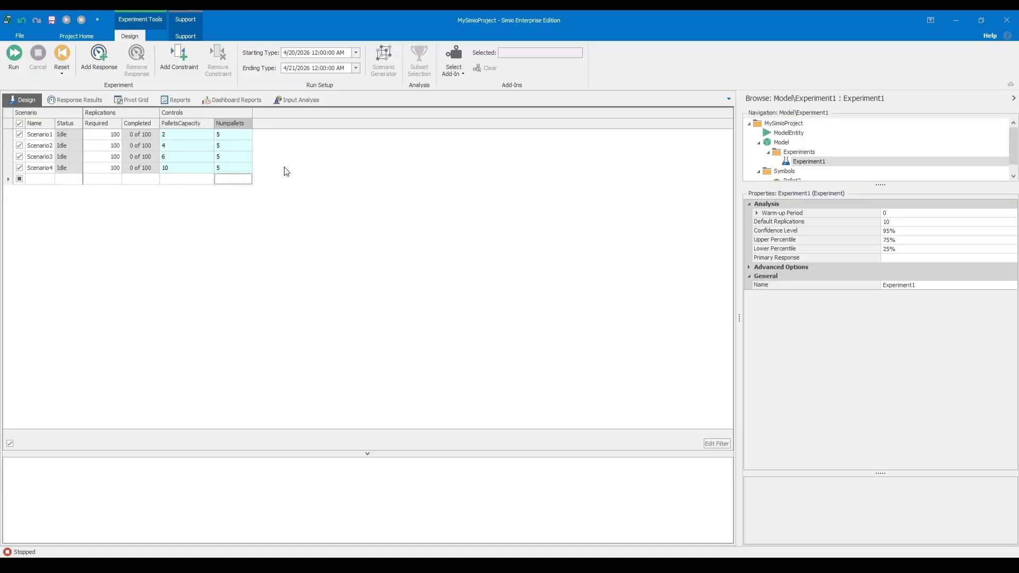
Add three responses to Experiment1.
click(108, 61)
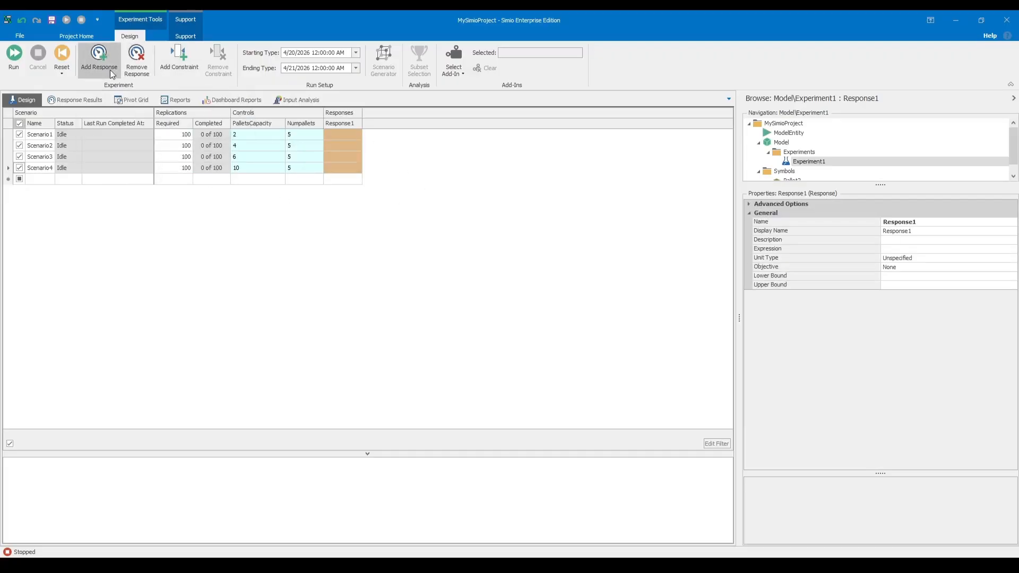
click(104, 69)
click(104, 69)
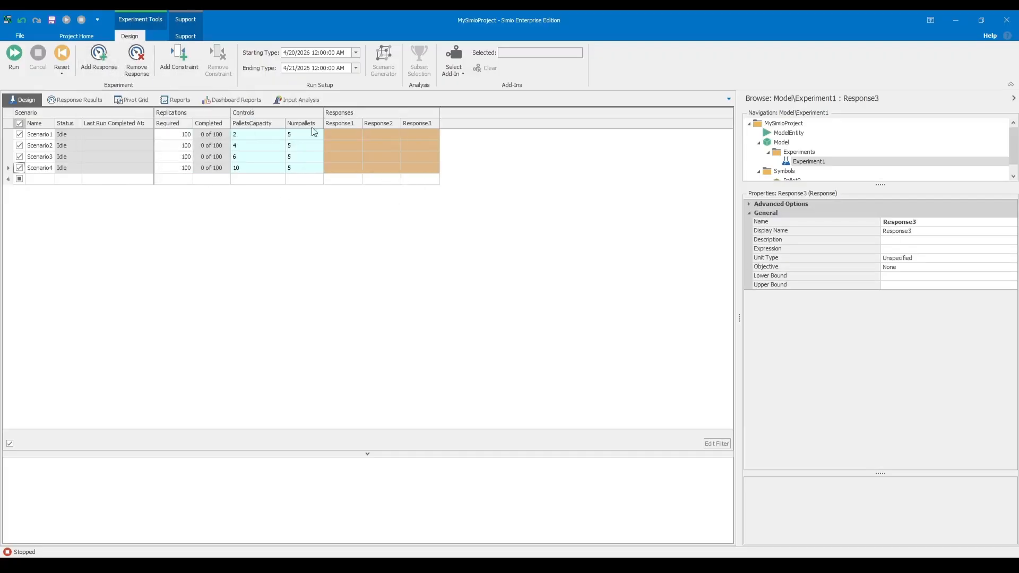
Rename the experiment's first response as Throughput.
click(353, 125)
click(397, 214)
click(344, 125)
click(931, 221)
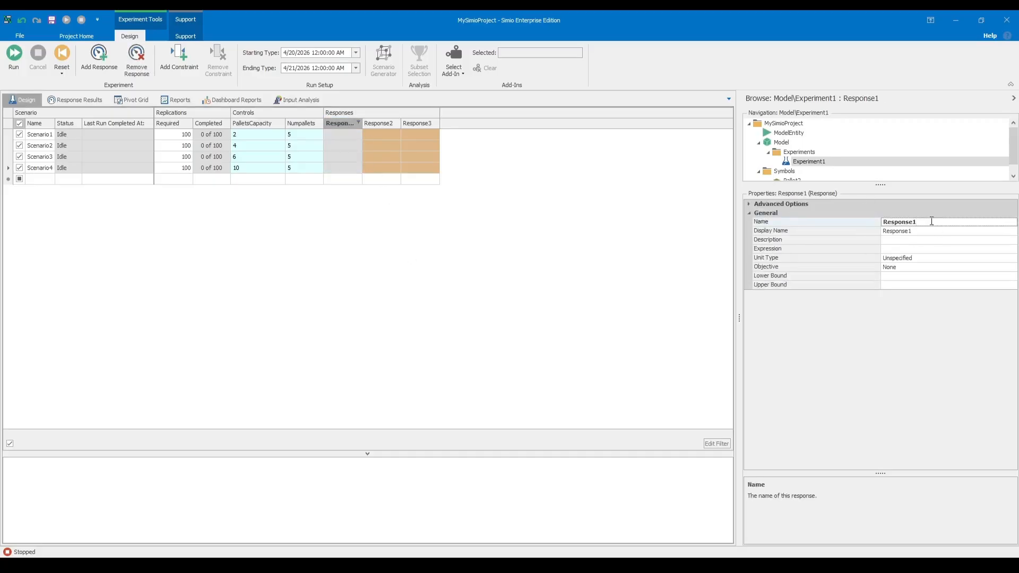
key(BackSpace)
key(BackSpace)
key(BackSpace)
key(BackSpace)
key(BackSpace)
key(BackSpace)
text(Throughput)
key(Return)
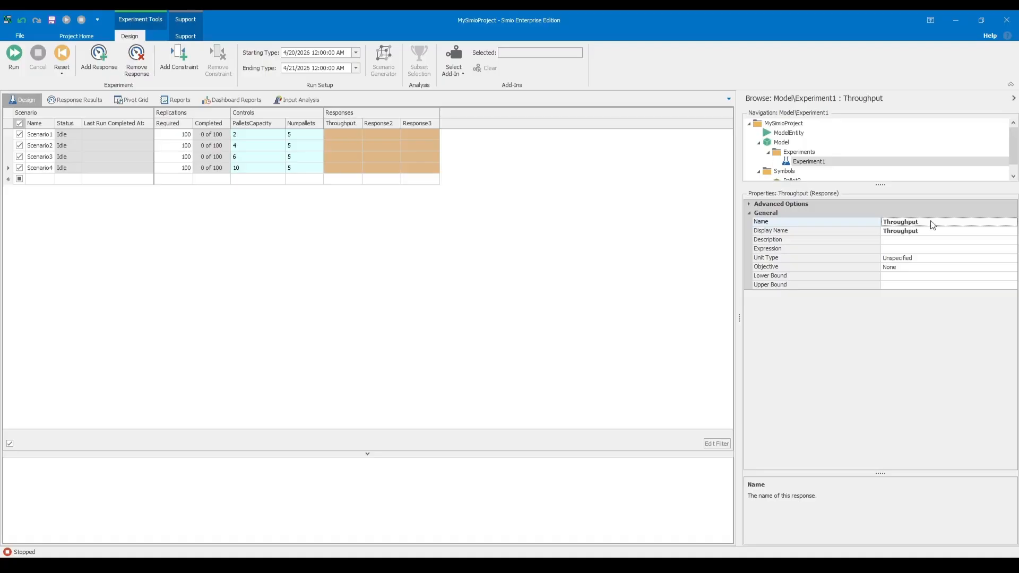
click(514, 200)
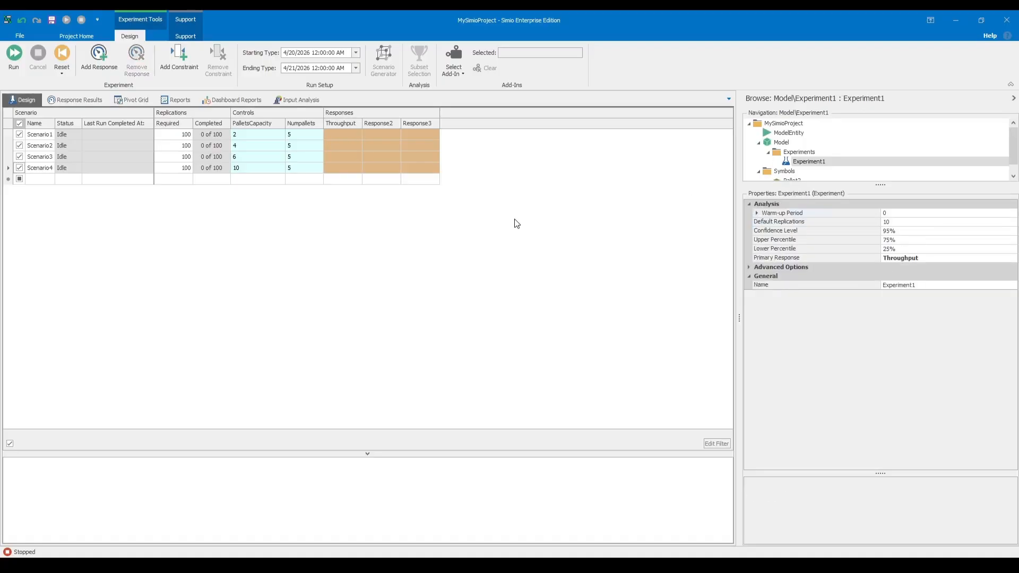
Set the Throughput response's expression to PartCount/TimeNow.
click(344, 128)
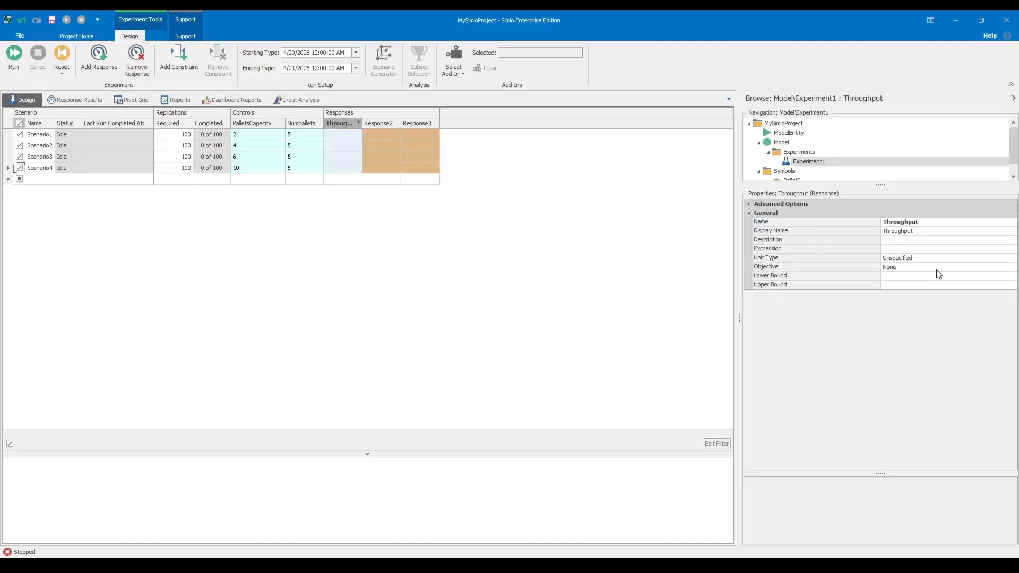
click(896, 249)
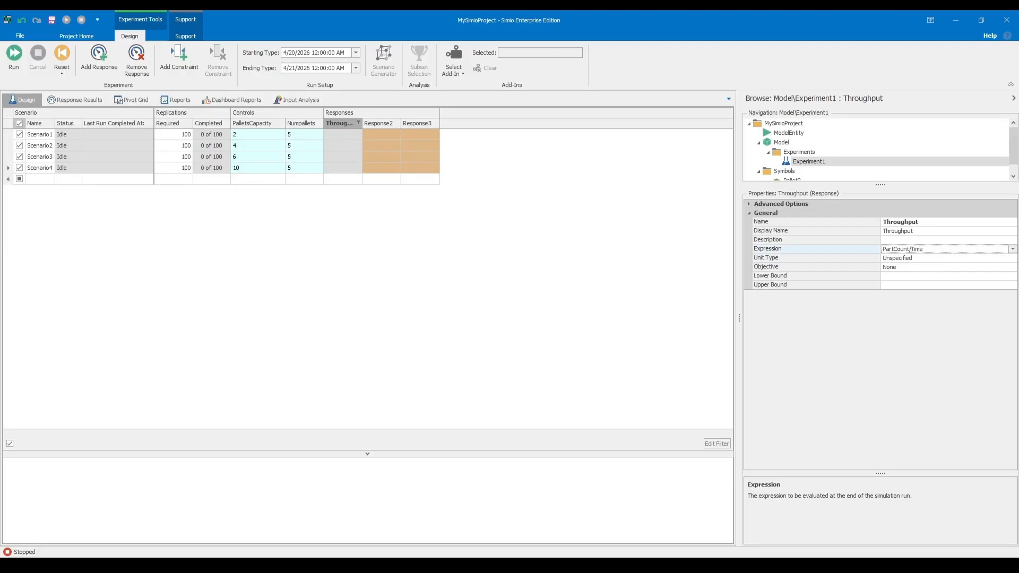
text(PartCount/TimeNow)
key(Return)
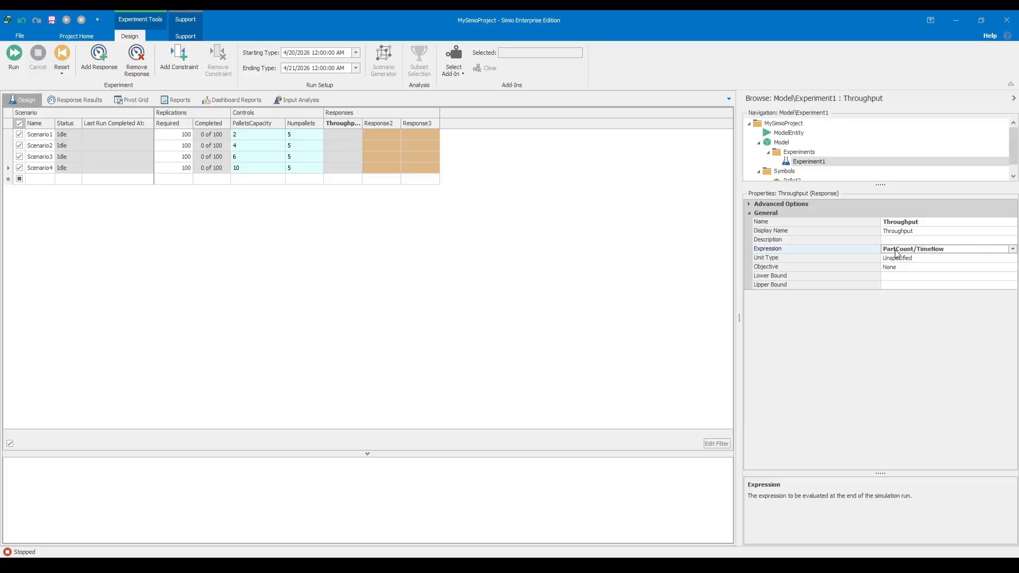
Choose an optimization objective for the Throughput response.
click(916, 267)
click(1012, 267)
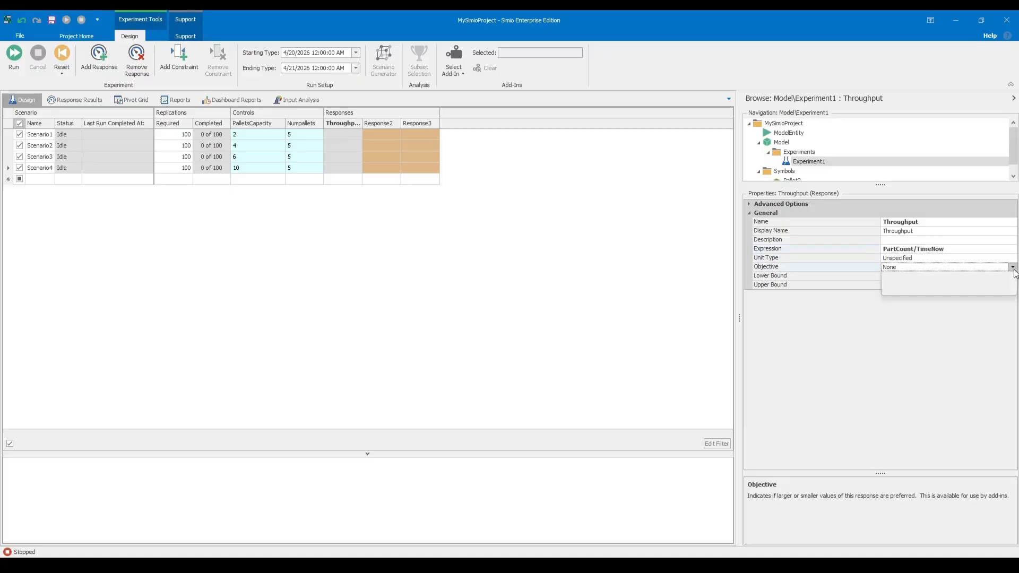
click(923, 288)
click(703, 289)
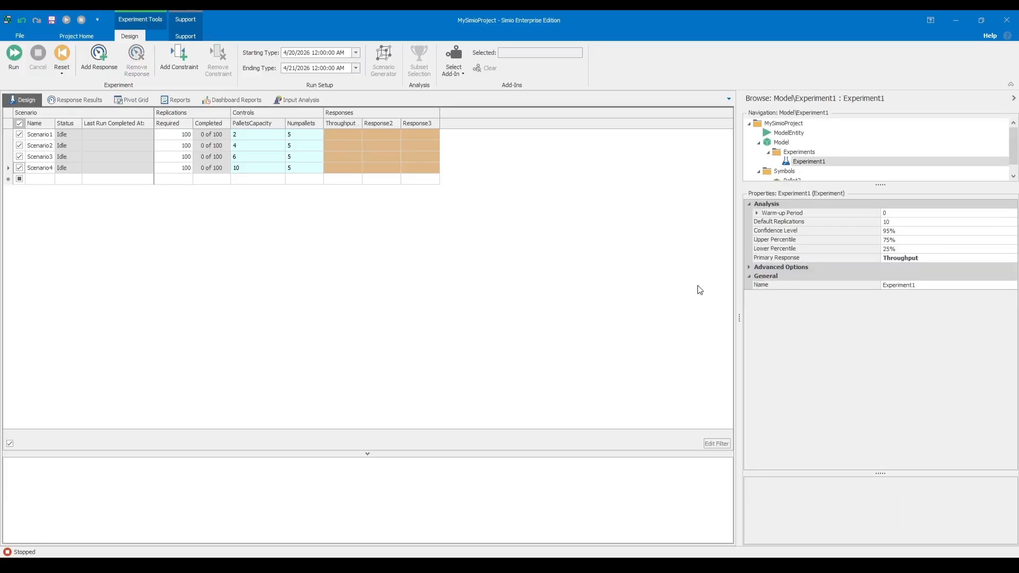
Switch to Simio practice.pdf in the browser and highlight the required number of finished products per hour.
key(alt+Tab)
drag(646, 408, 586, 402)
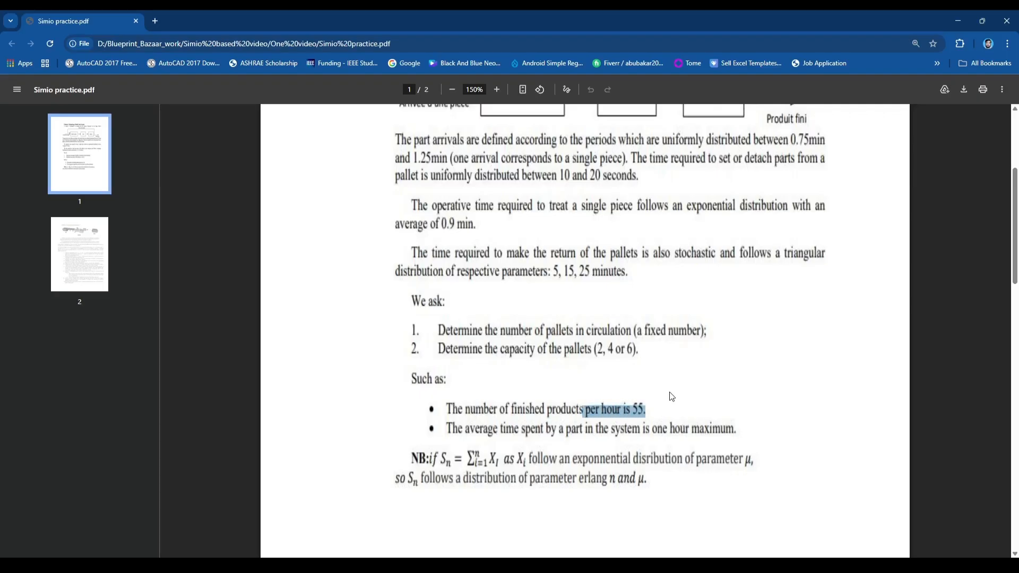
Examine the problem statement's limit on average part time in the system and the candidate pallet capacities.
click(653, 410)
drag(646, 410, 632, 409)
click(658, 409)
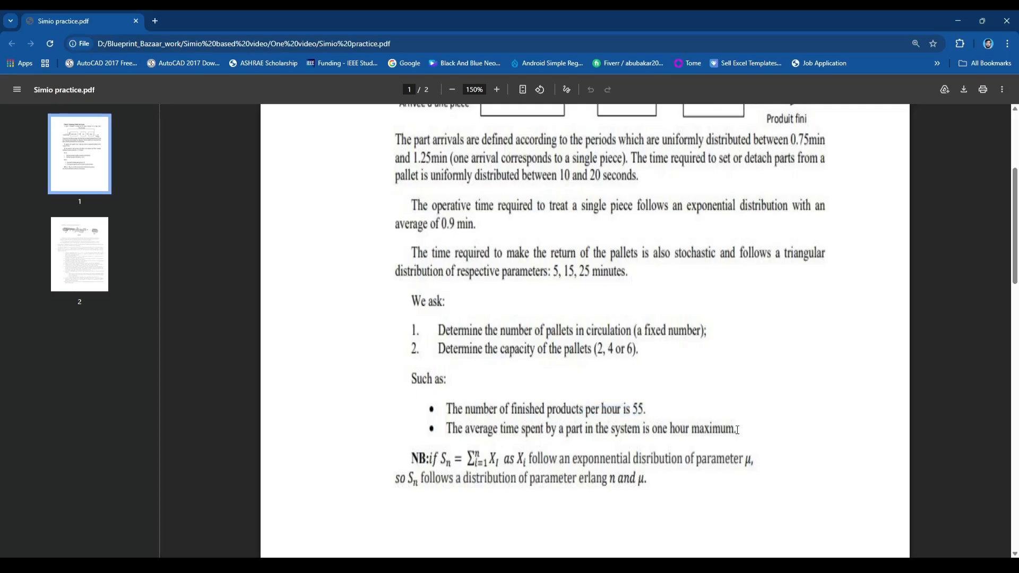
drag(737, 430, 646, 425)
click(684, 355)
drag(636, 349, 593, 349)
Switch back to Simio and set the Throughput response's lower bound to 55.
key(alt+Tab)
click(340, 124)
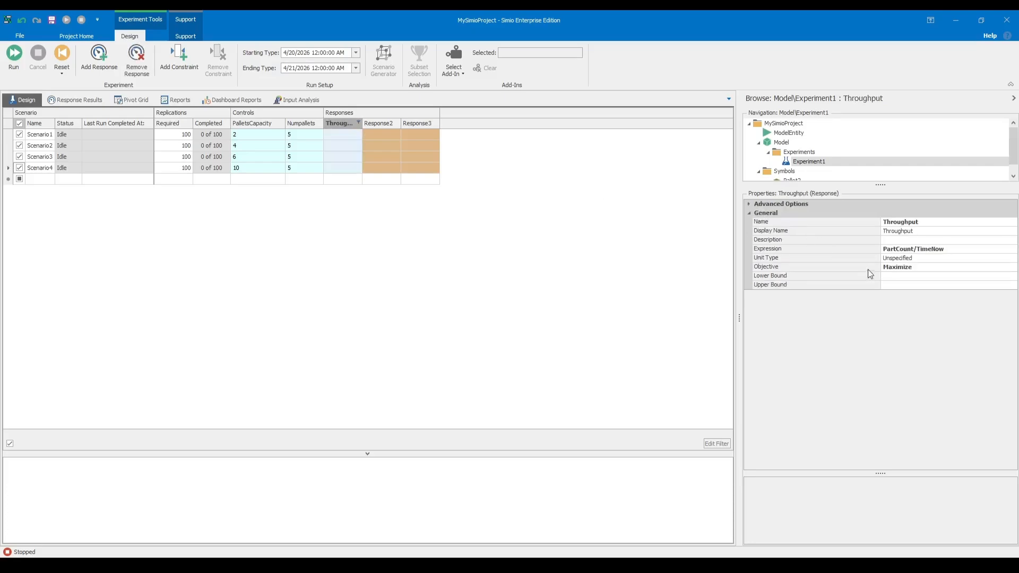
click(889, 274)
text(50)
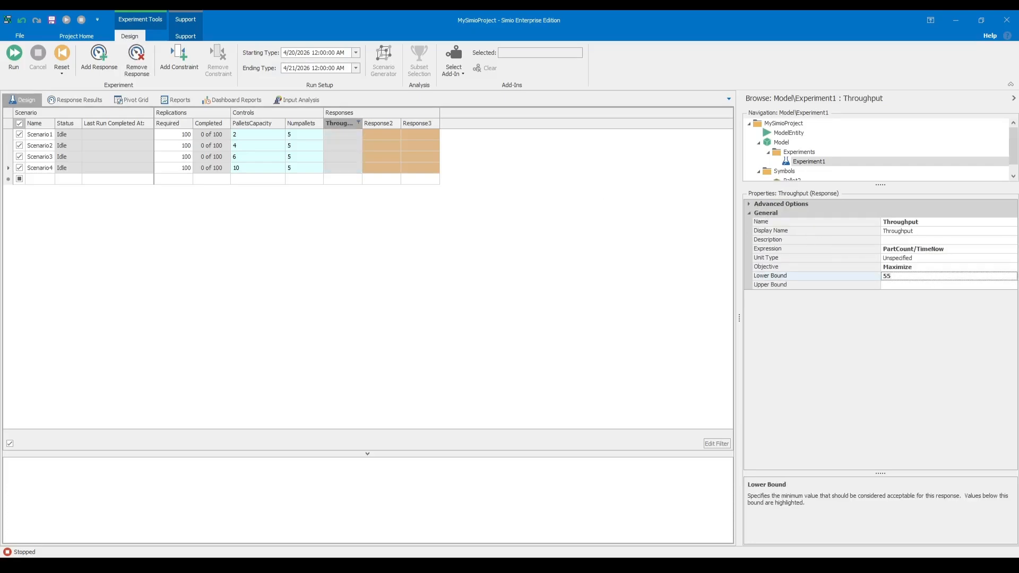
click(676, 266)
click(351, 124)
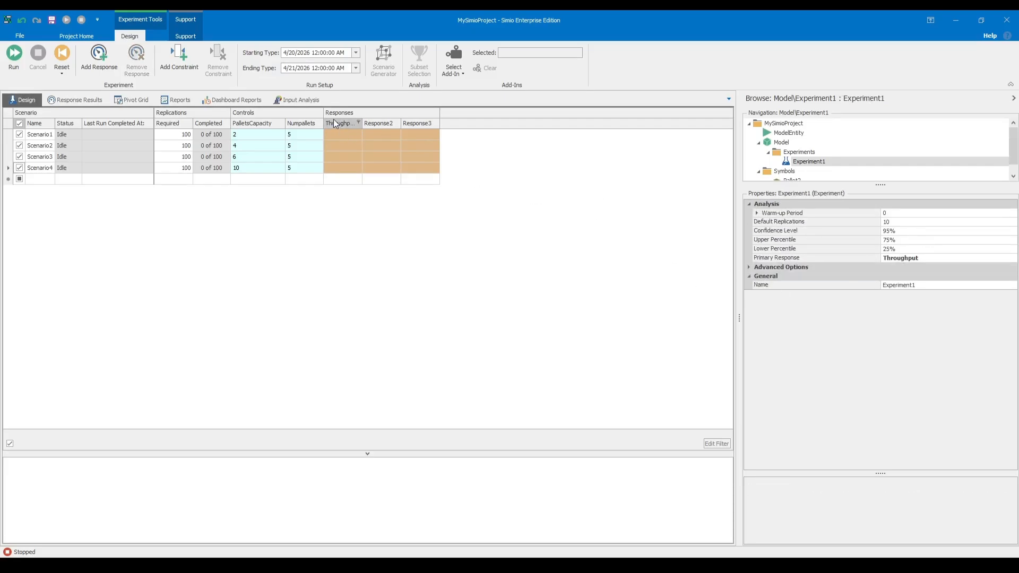
click(453, 271)
click(748, 268)
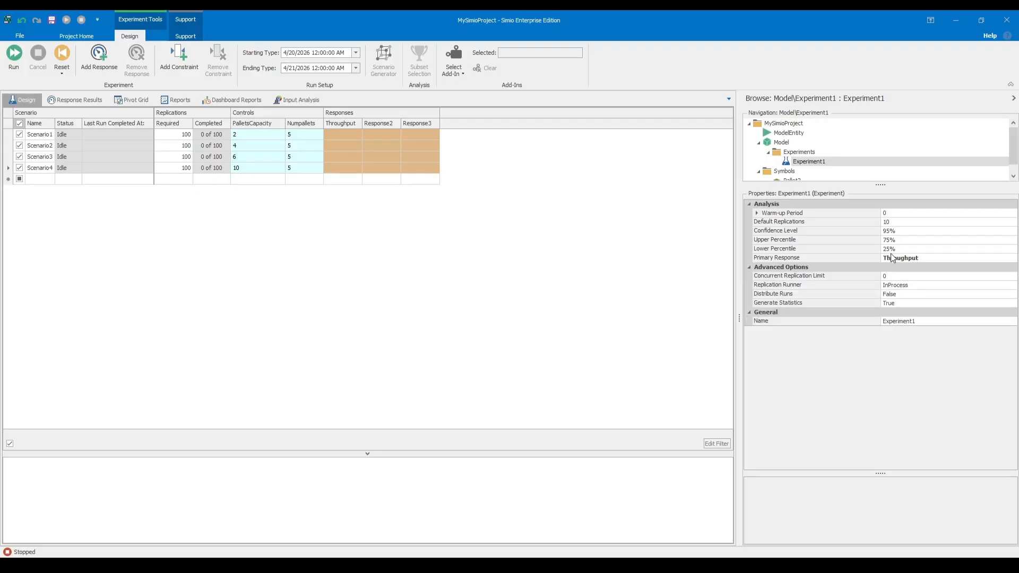
click(380, 129)
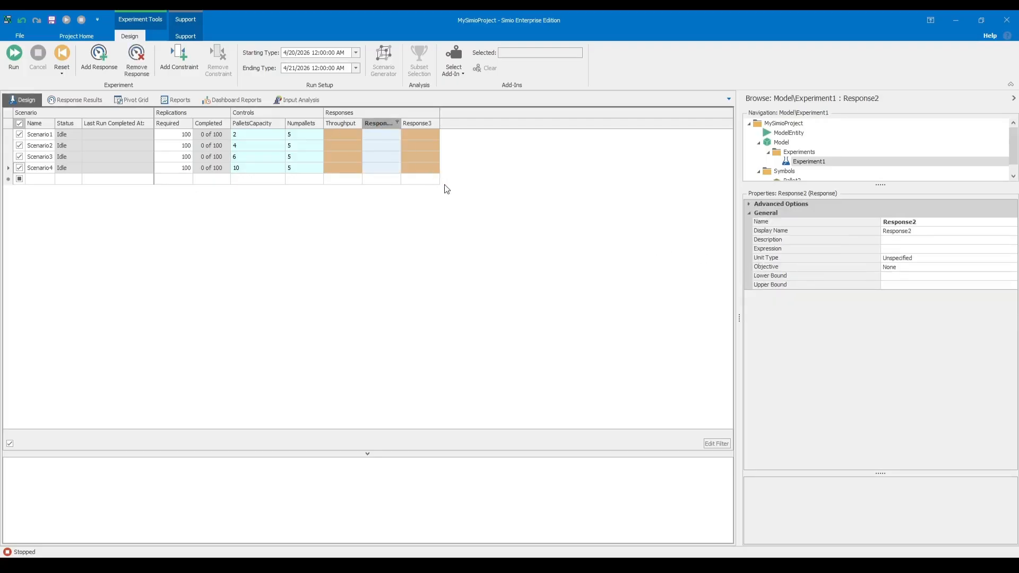
click(475, 206)
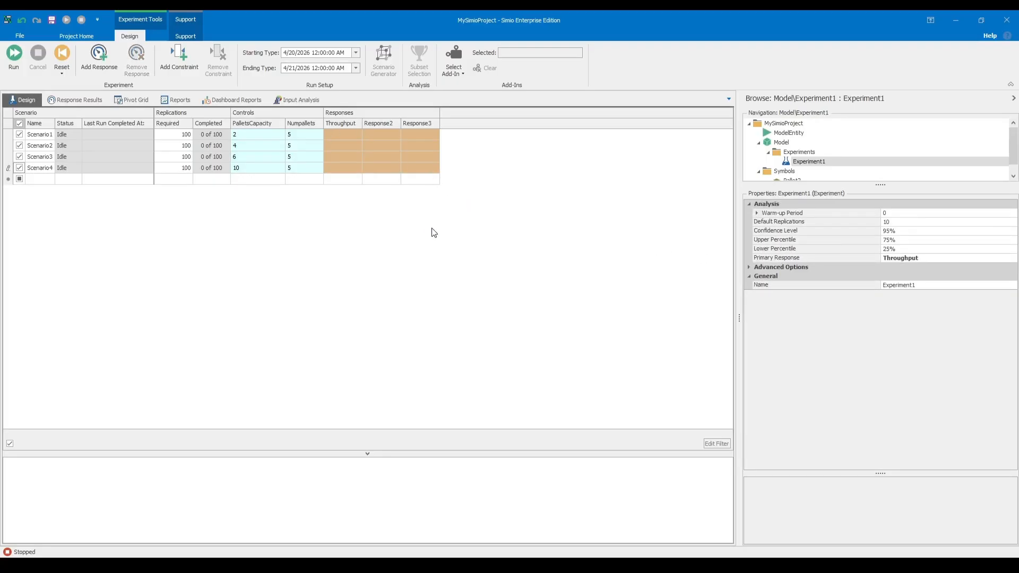
Try to rename the experiment's second response as Timeinsys(Unitshrs).
click(380, 123)
click(930, 222)
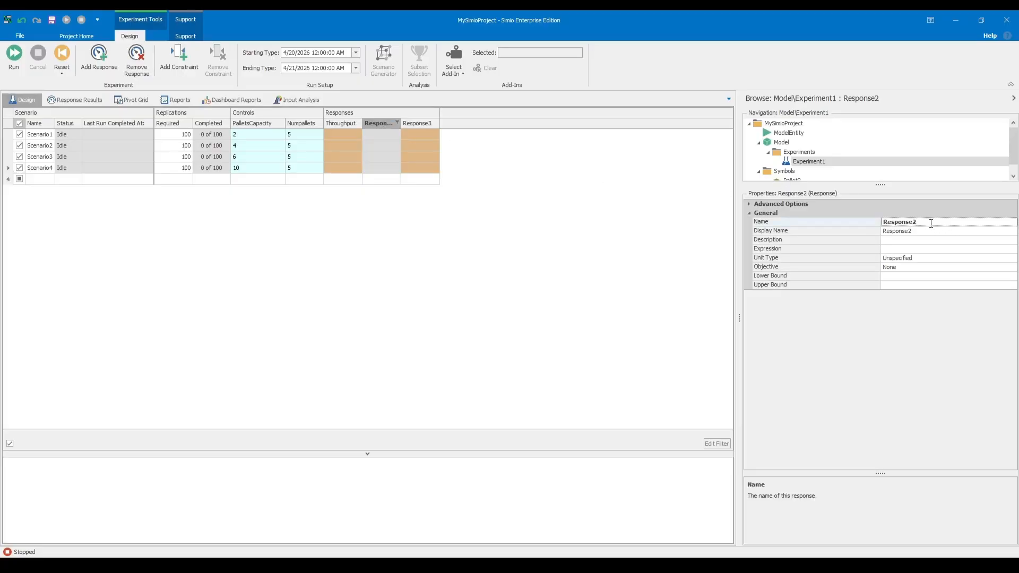
key(BackSpace)
key(BackSpace)
key(BackSpace)
key(BackSpace)
key(BackSpace)
key(BackSpace)
key(BackSpace)
key(BackSpace)
key(Return)
click(963, 240)
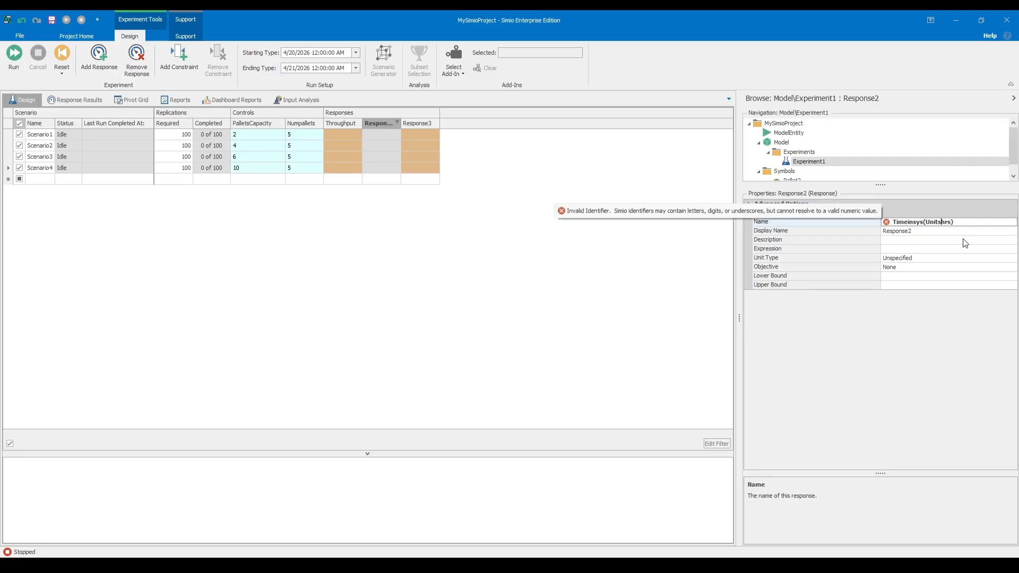
key(BackSpace)
key(BackSpace)
key(BackSpace)
key(BackSpace)
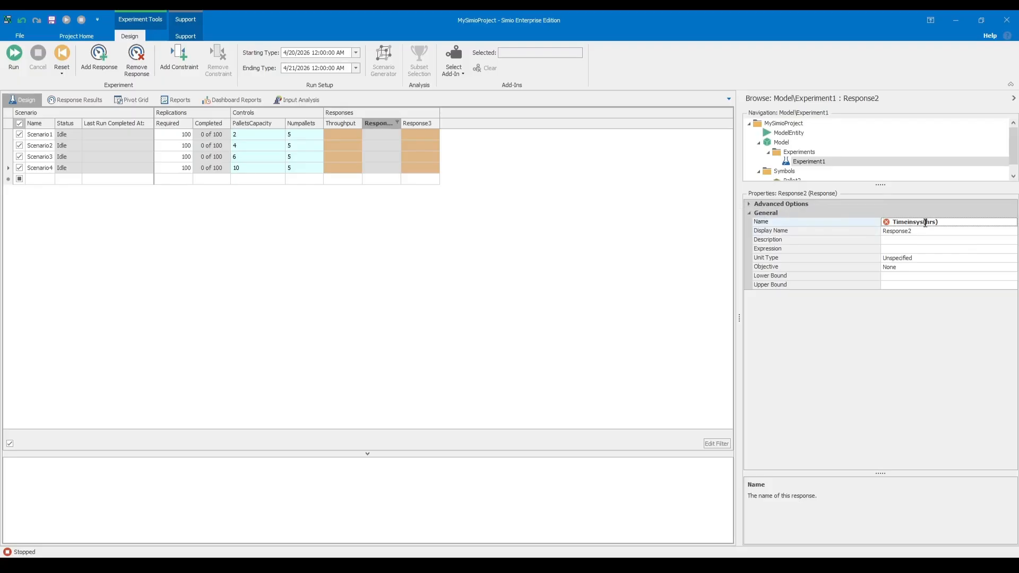
click(705, 269)
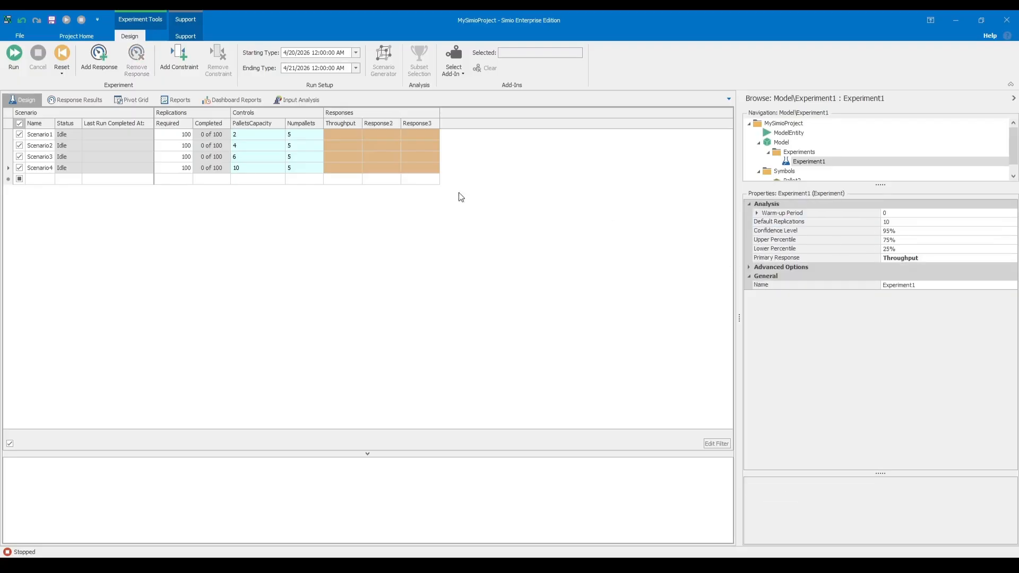
Rename the experiment's second response as Timeinsys.
click(379, 130)
click(924, 221)
key(BackSpace)
key(BackSpace)
key(BackSpace)
key(BackSpace)
key(BackSpace)
key(BackSpace)
key(BackSpace)
key(BackSpace)
text(Timeinsys)
key(Return)
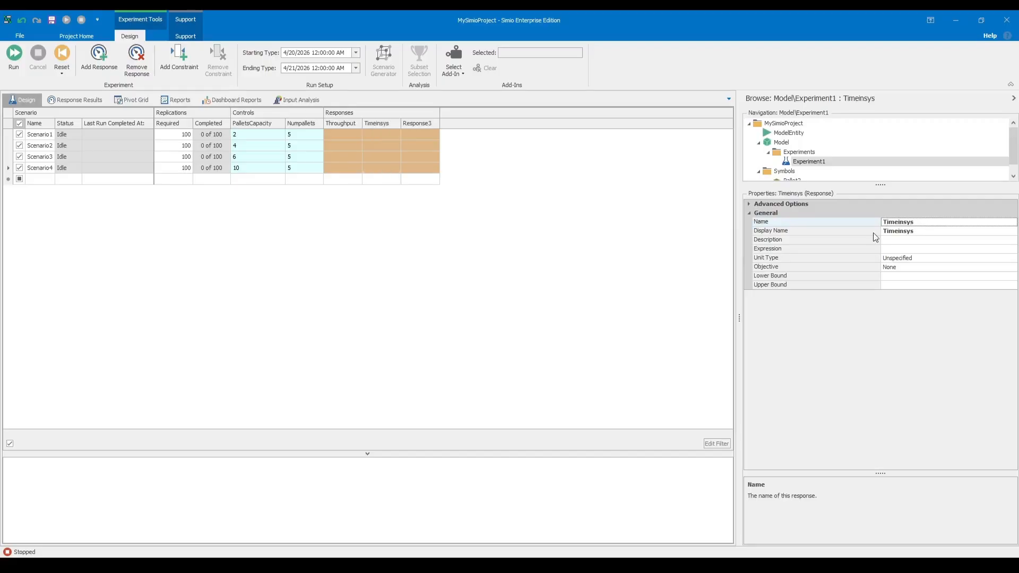
Extend the second response's name to Timeinsysperhr and set its upper bound to 1.
click(385, 123)
text(per)
key(Return)
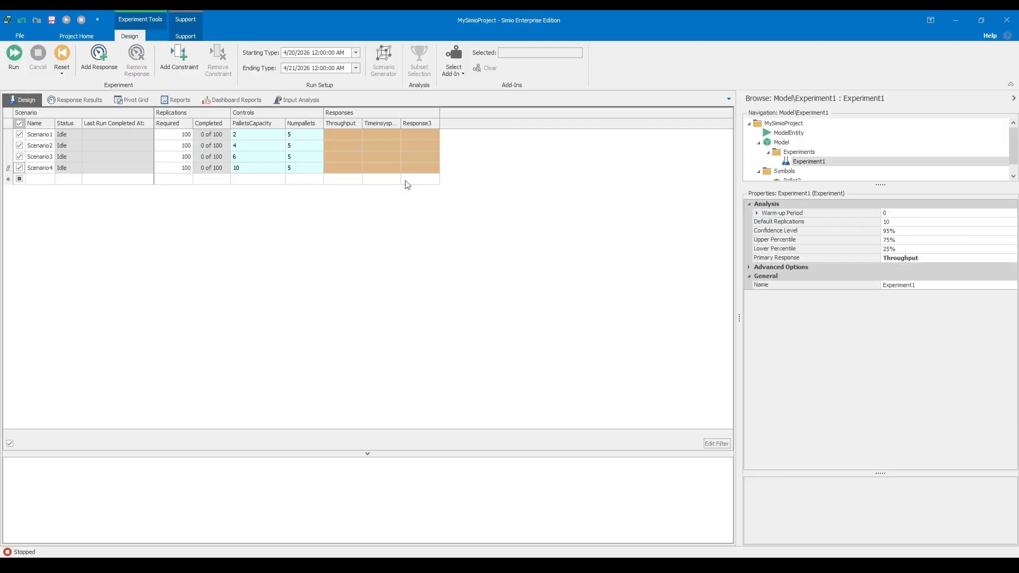
click(371, 121)
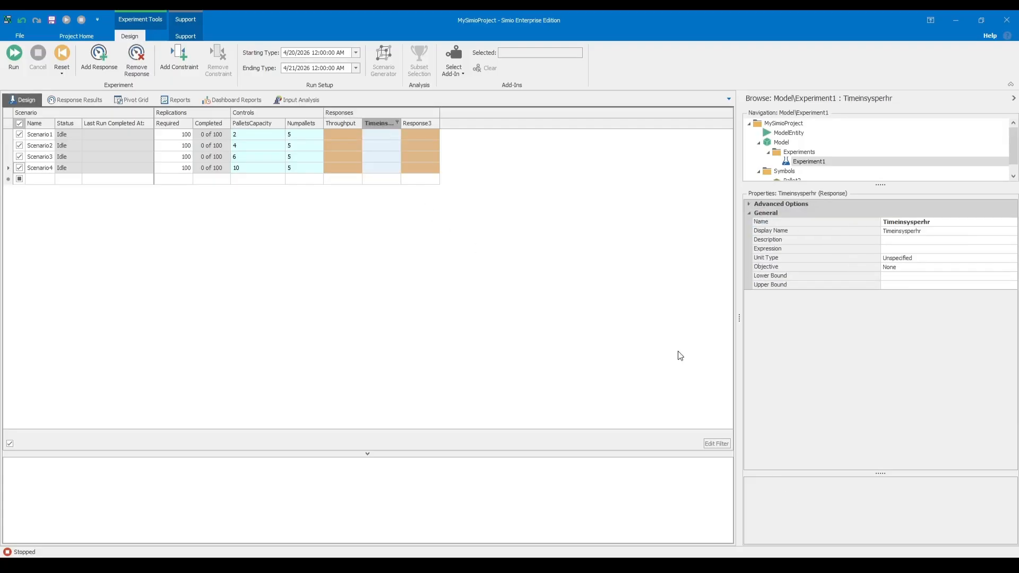
click(901, 285)
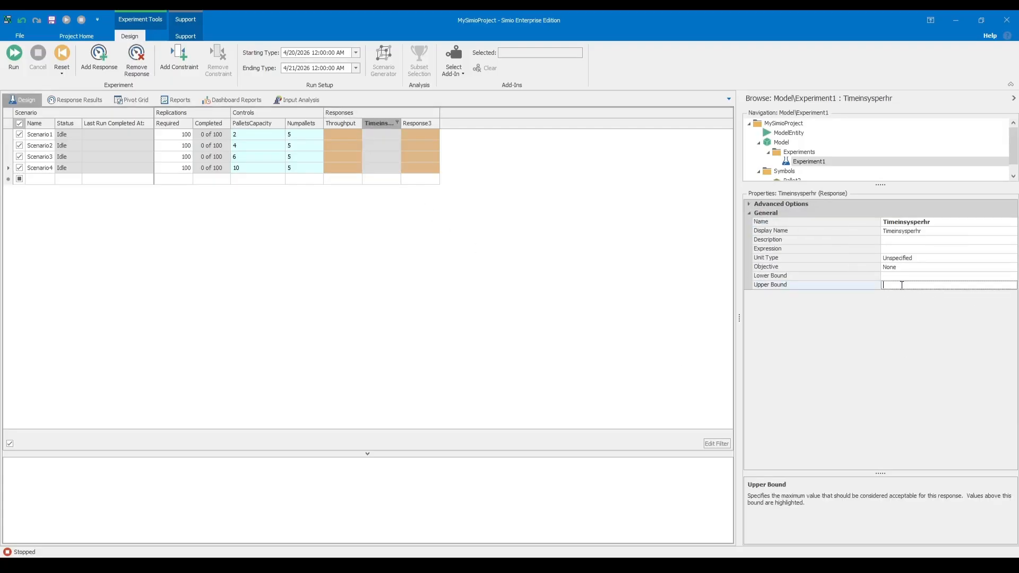
click(896, 249)
click(1013, 249)
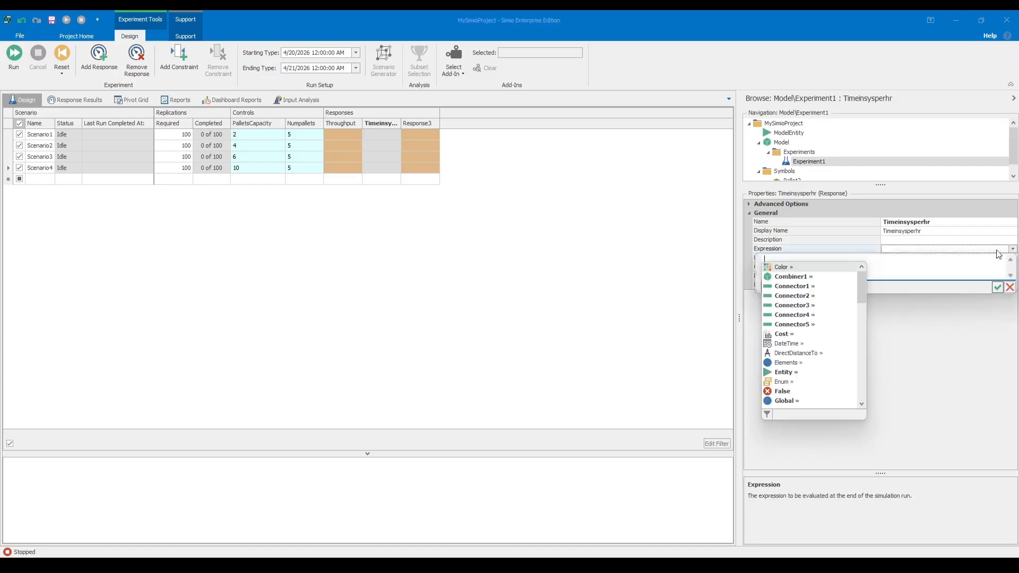
text(s)
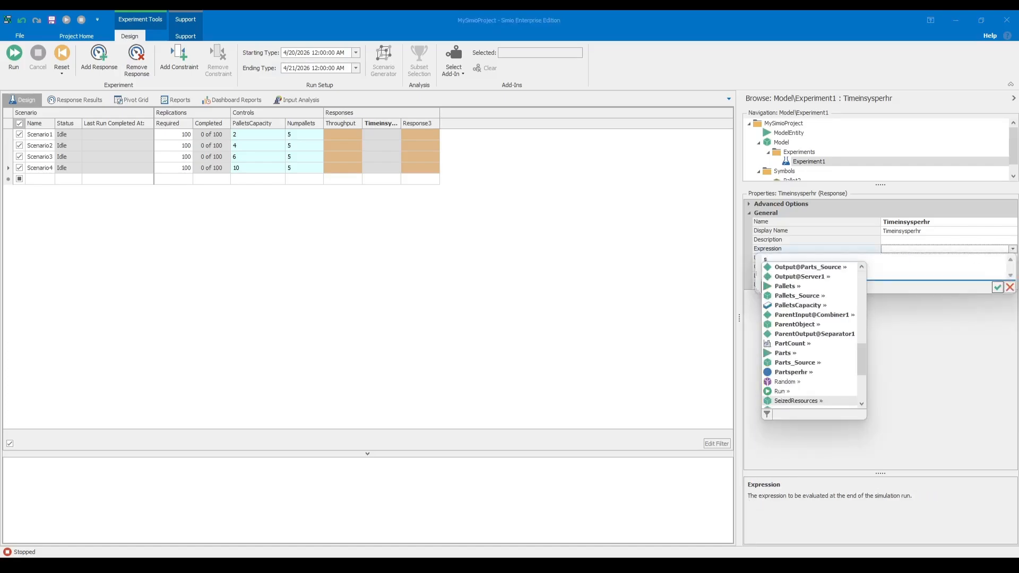
text(inkoutput)
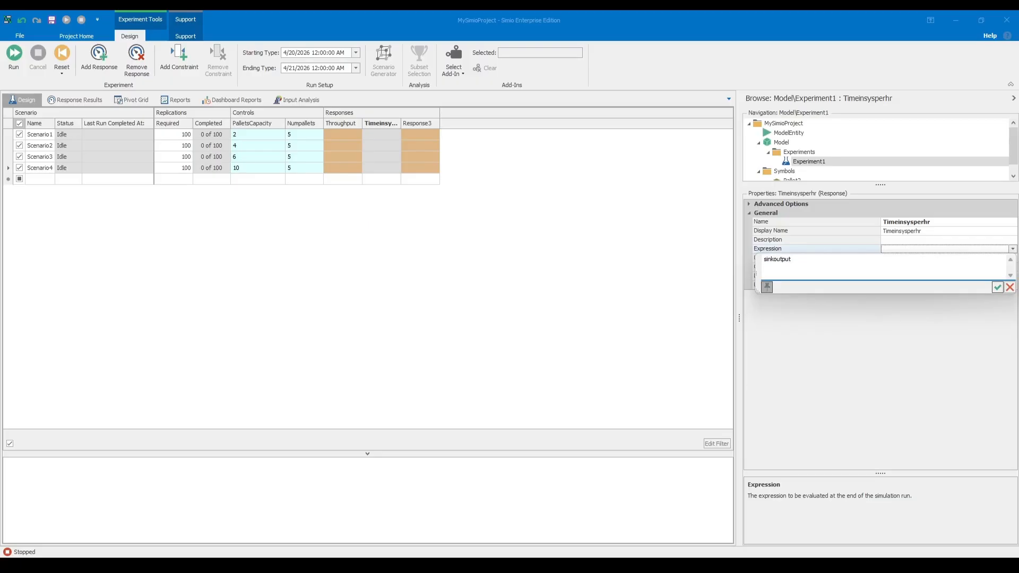
click(1009, 287)
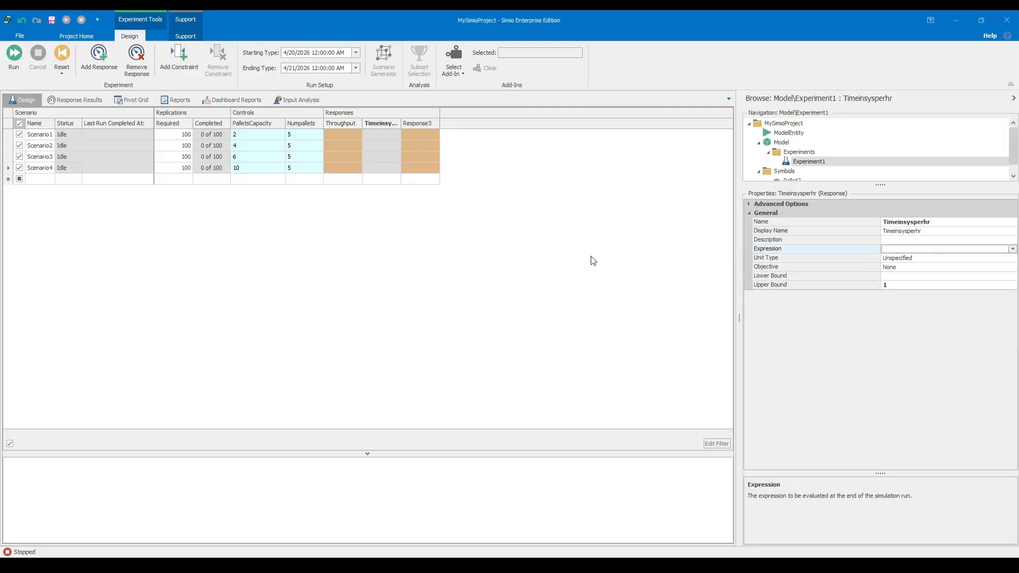
click(593, 260)
Open the Timeinsysperhr response's expression for editing.
click(384, 126)
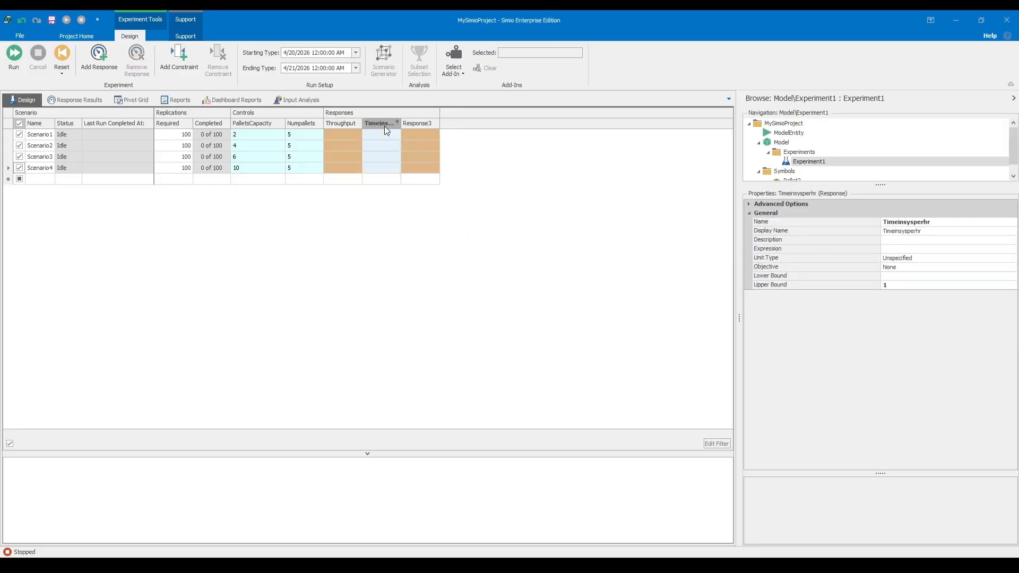
click(893, 248)
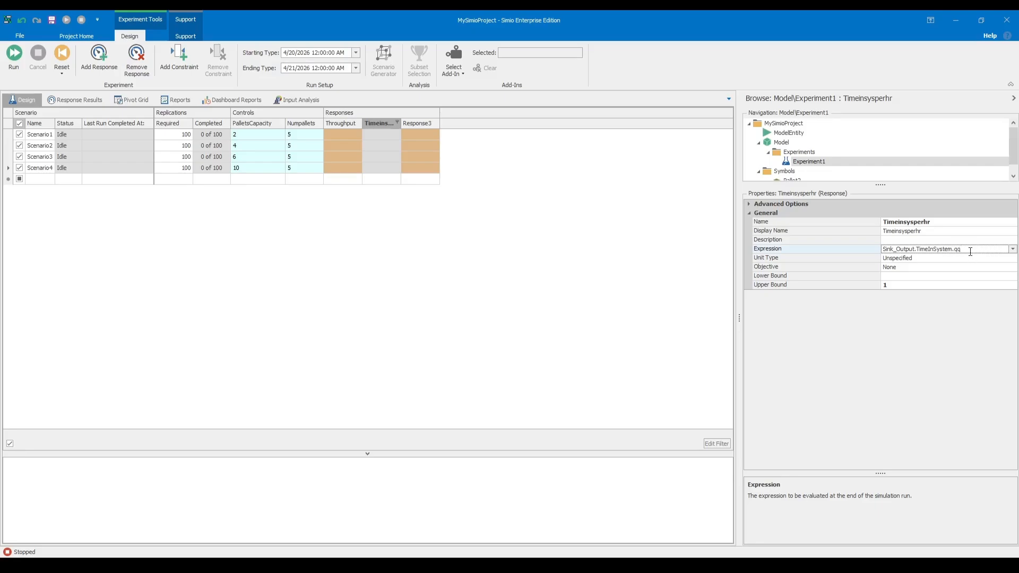
Set the Timeinsysperhr response's expression to Sink_Output.TimeInSystem.Average.
key(Return)
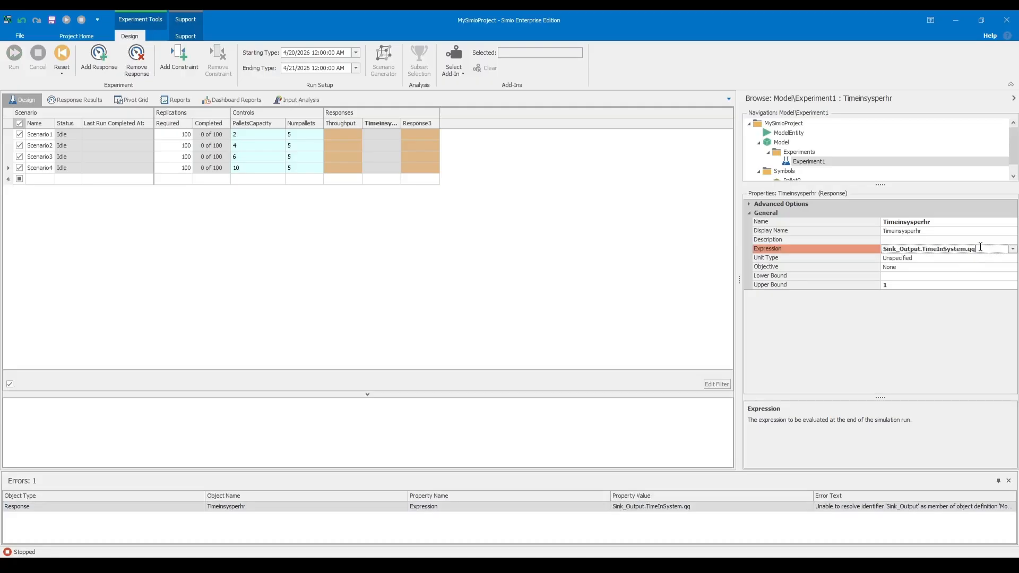
text(verage)
key(Return)
click(1011, 248)
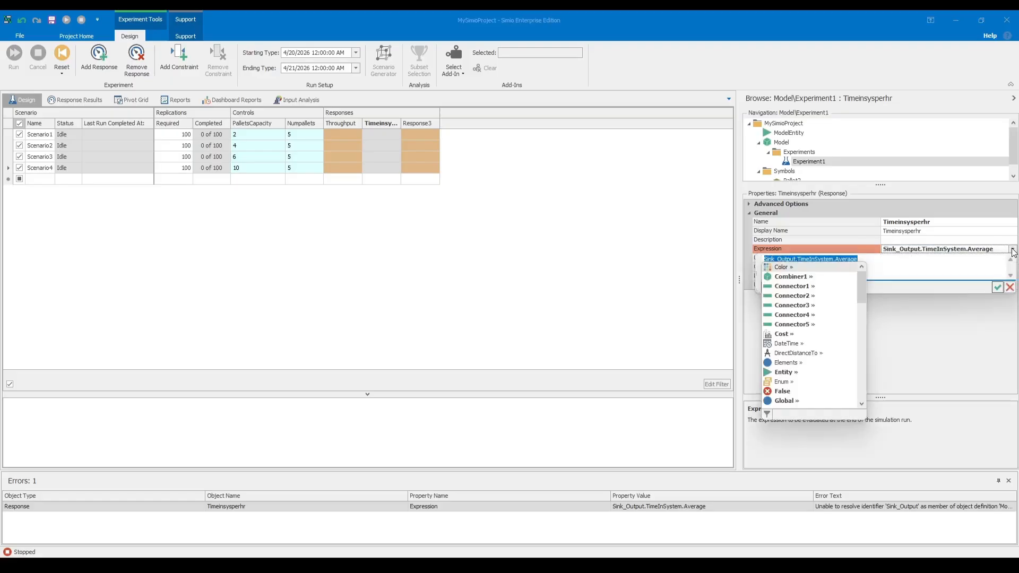
click(997, 287)
click(723, 295)
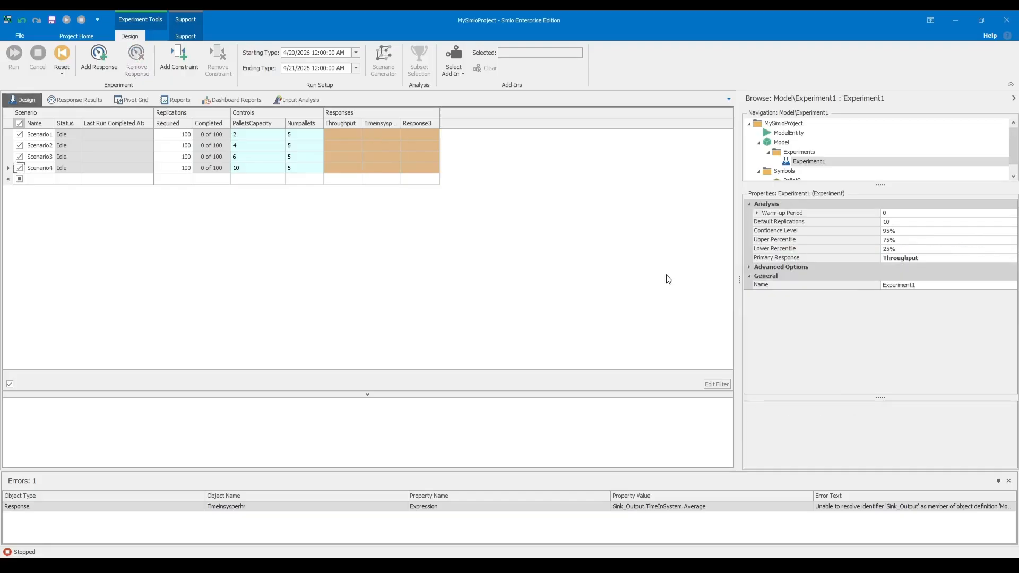
Set the Timeinsysperhr response's unit type to Time.
click(382, 123)
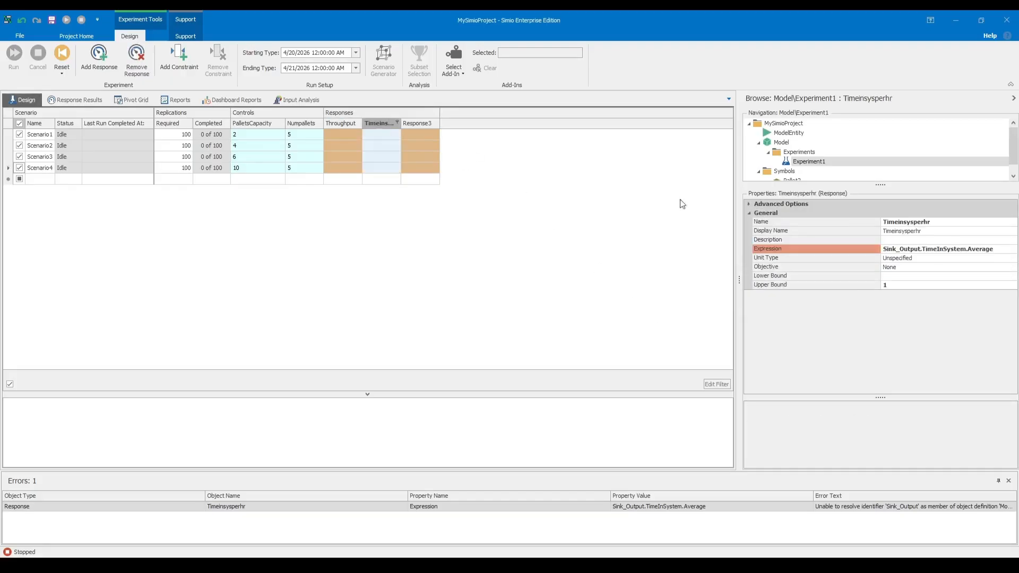
click(908, 260)
click(909, 270)
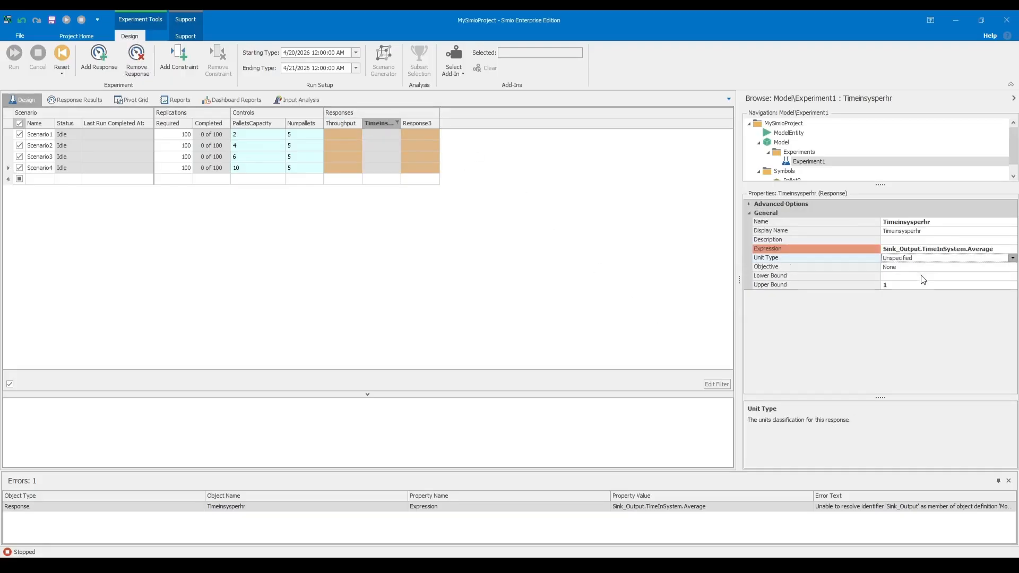
click(719, 276)
click(389, 123)
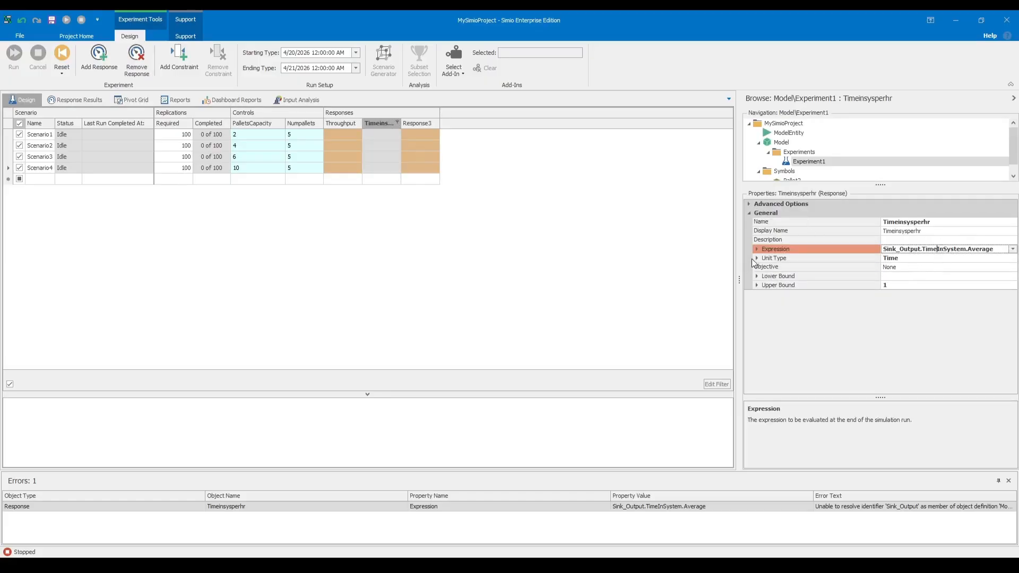
Try Sink1_Output.TimeInSystem.Average as the Timeinsysperhr response's expression.
click(1012, 249)
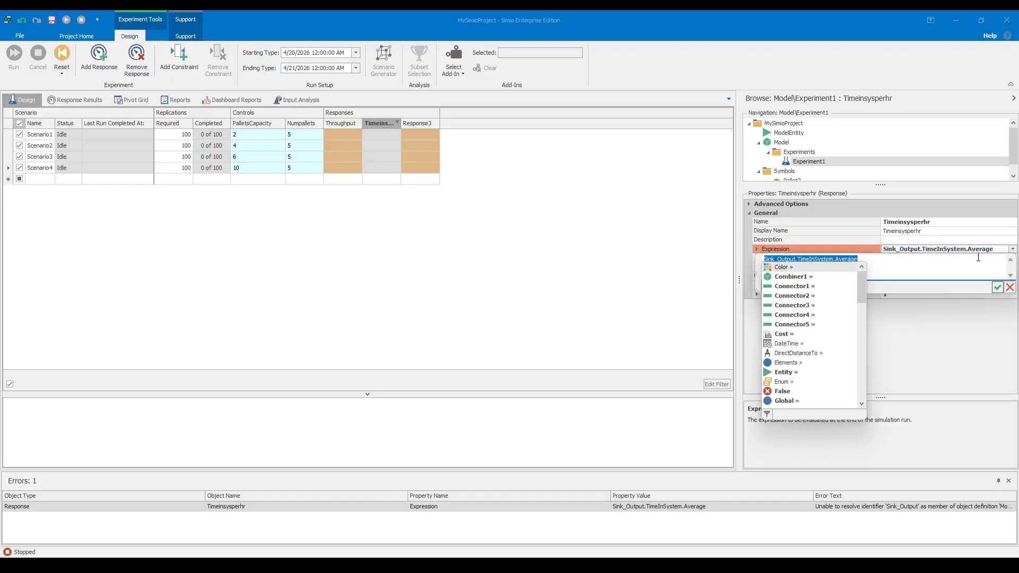
click(824, 263)
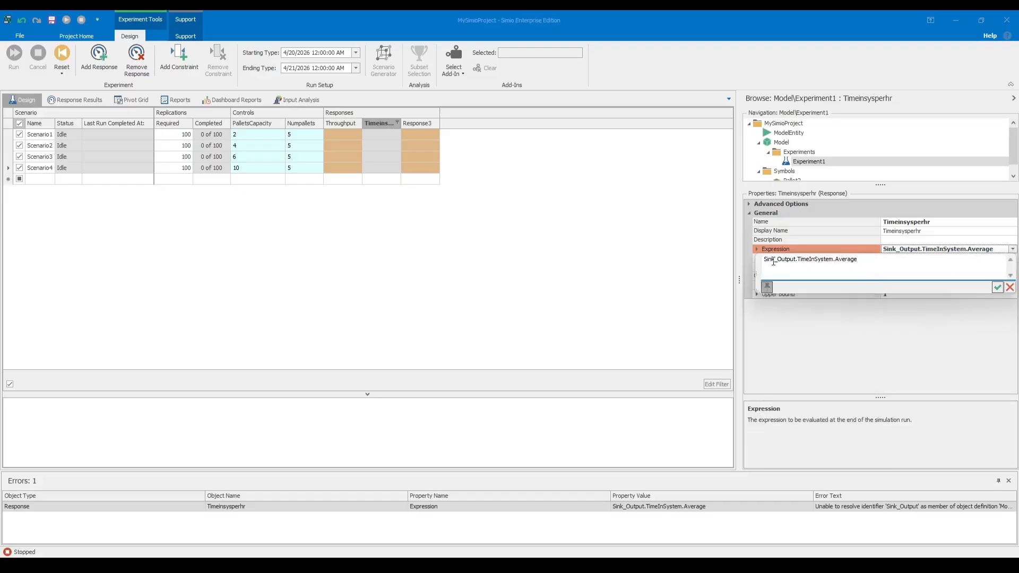
text(1)
click(997, 287)
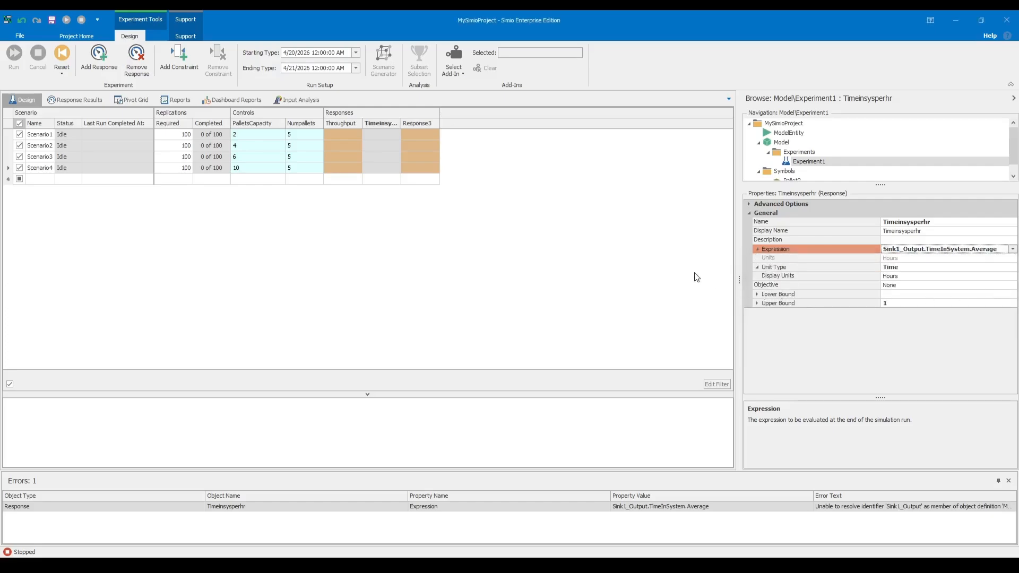
click(646, 283)
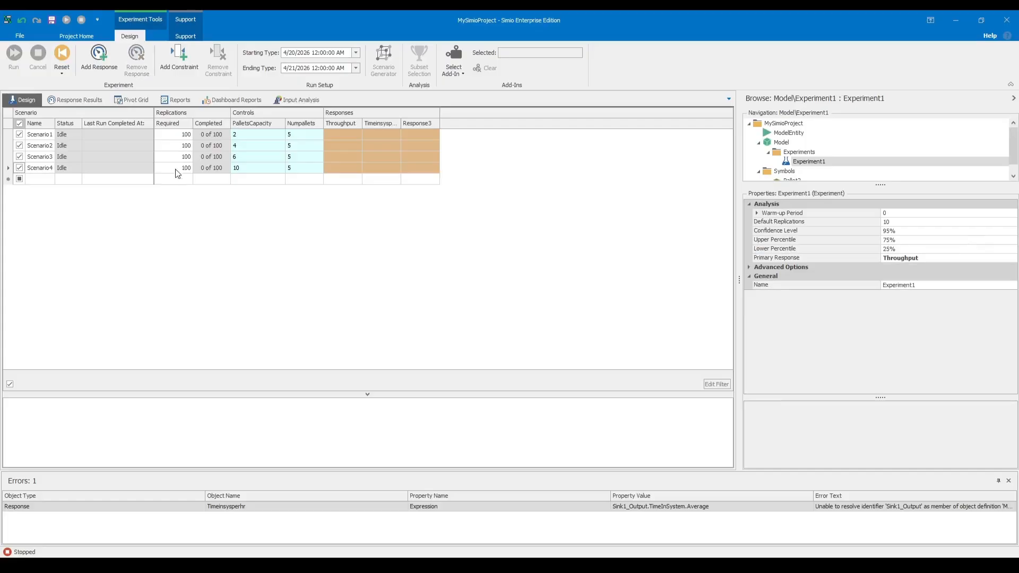
Check the sink's name in the facility model against the error reported for the Timeinsysperhr expression.
click(781, 142)
drag(574, 320, 371, 302)
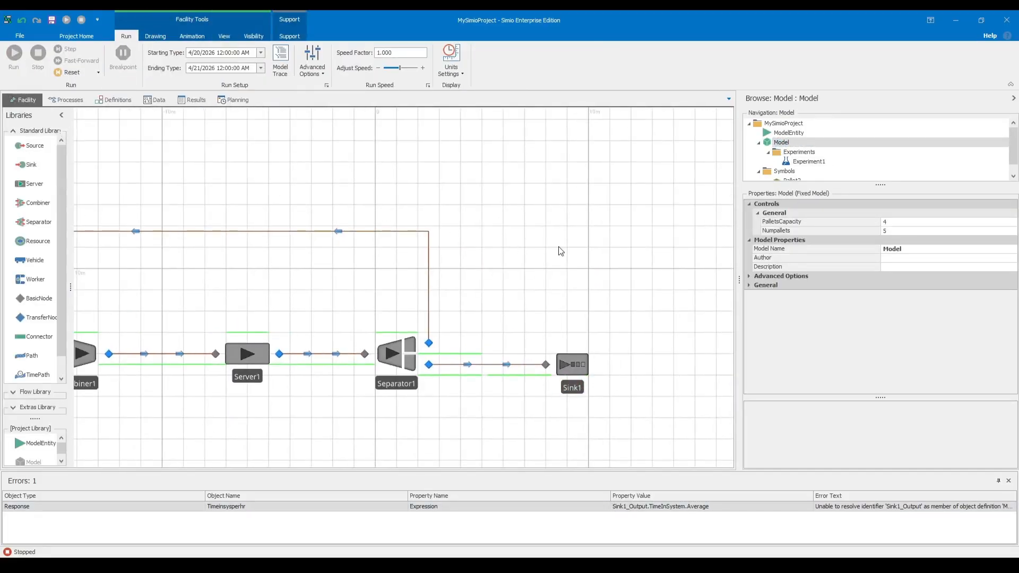
click(807, 161)
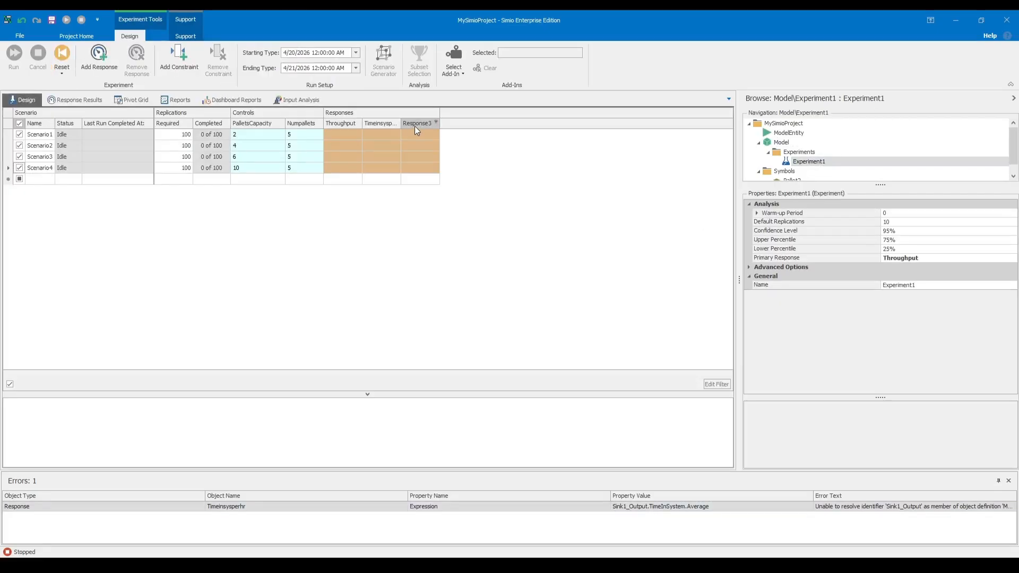
click(379, 123)
click(658, 282)
double_click(909, 511)
click(651, 277)
Try to rename the Sink1 object in the facility model as Sink.
double_click(779, 142)
click(593, 378)
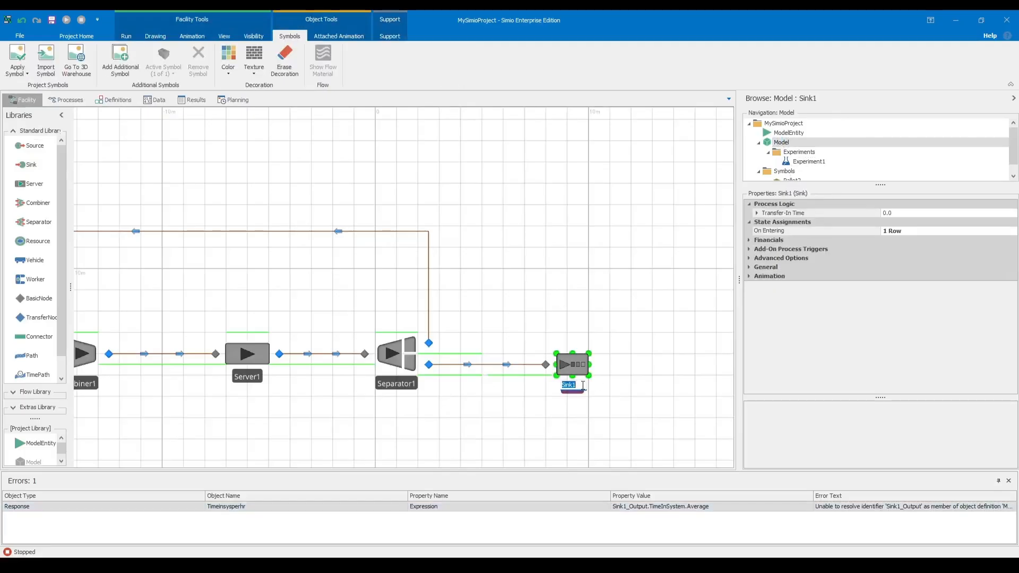
text(Sink)
key(Return)
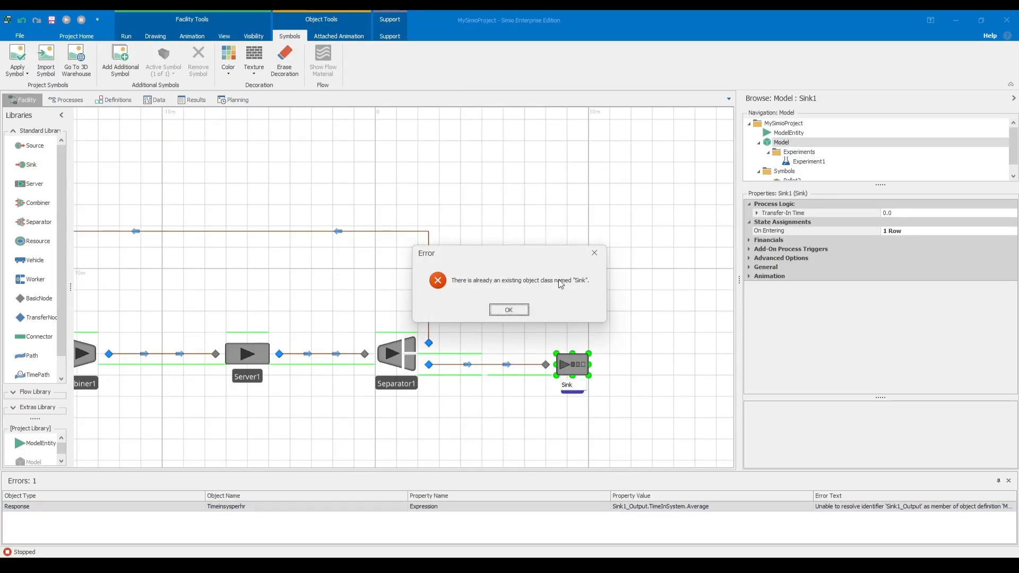
click(508, 310)
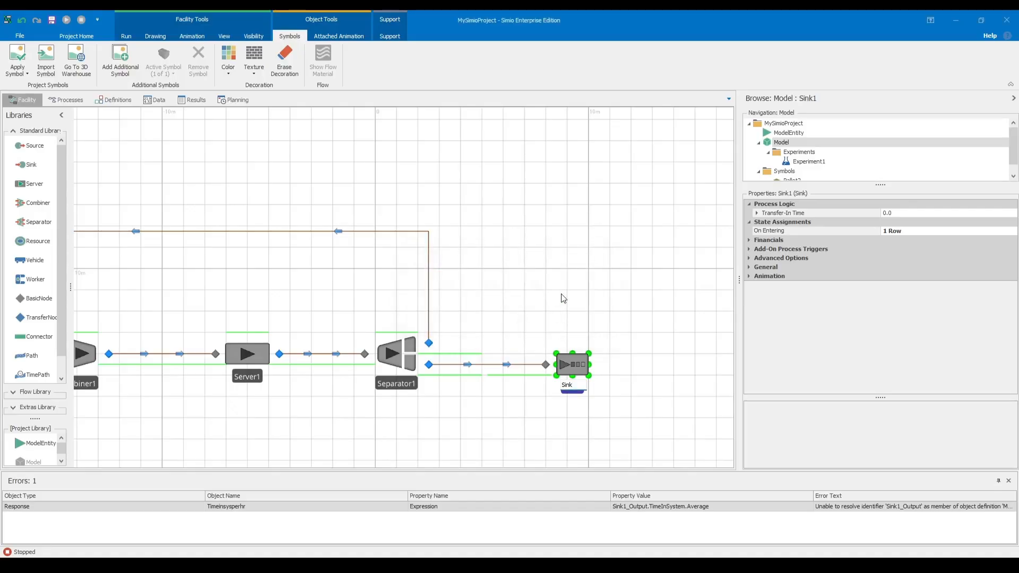
click(562, 293)
click(596, 253)
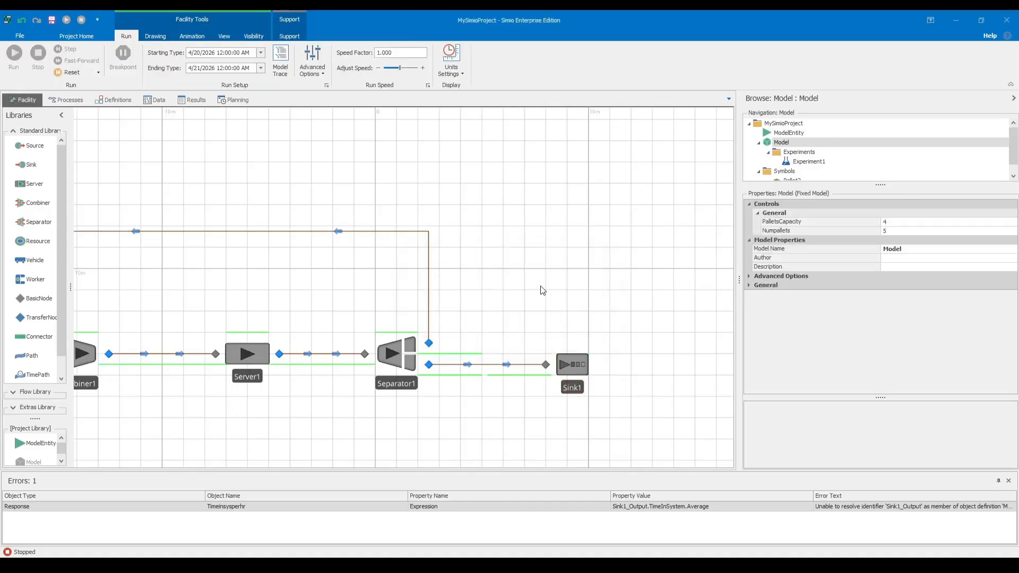
Change the Timeinsysperhr response's expression back to Sink_Output.TimeInSystem.Average.
click(660, 507)
click(807, 161)
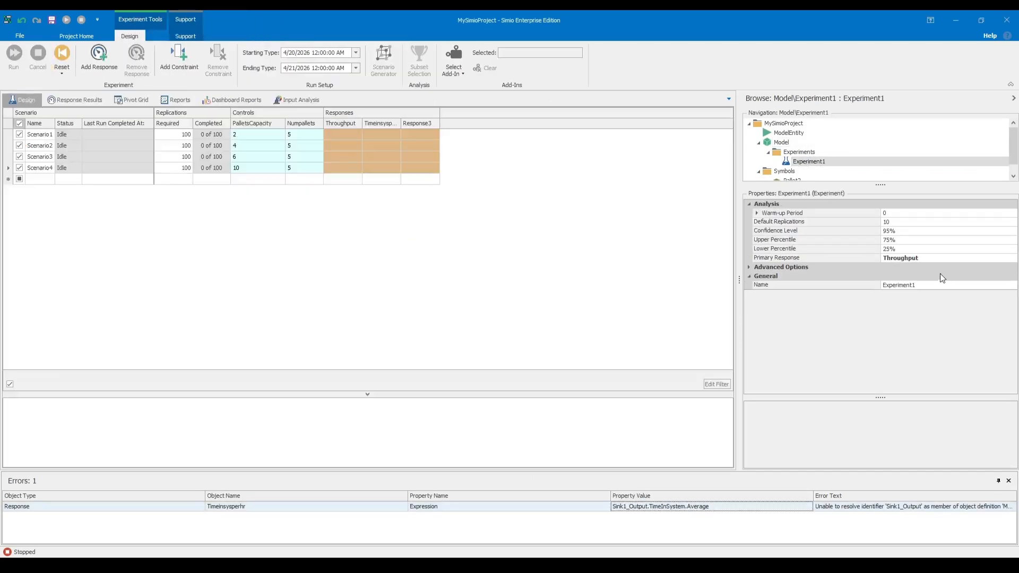
click(381, 124)
click(896, 251)
key(BackSpace)
key(Return)
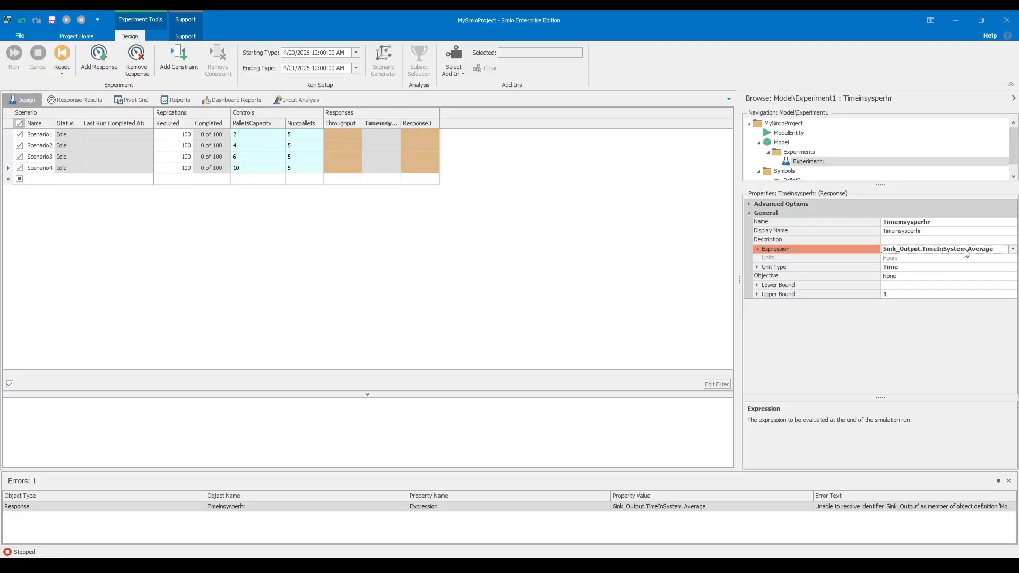
Try a dot in place of the underscore after Sink in the Timeinsysperhr expression, and restore Sink_Output.TimeInSystem.Average.
click(1012, 250)
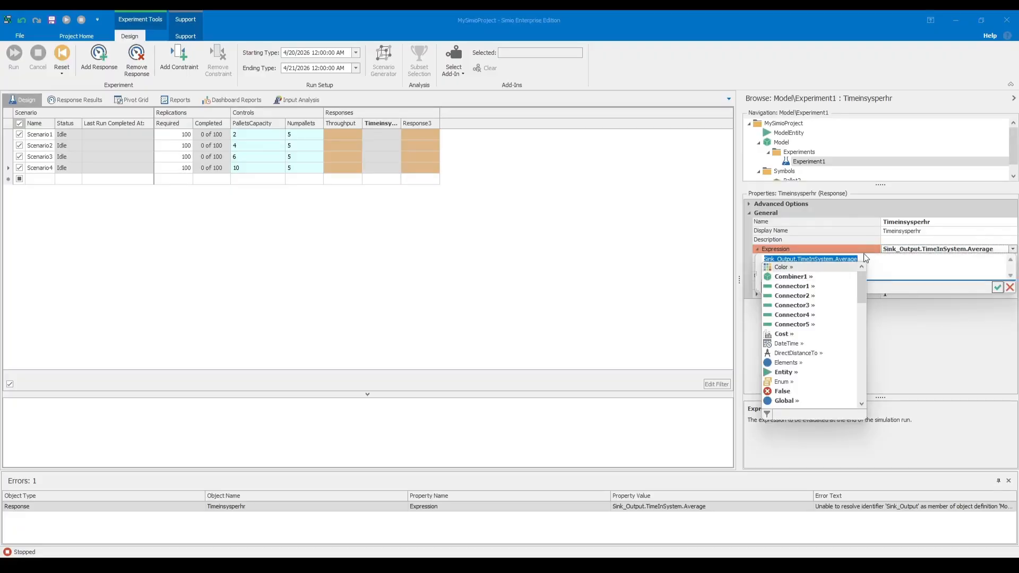
click(882, 259)
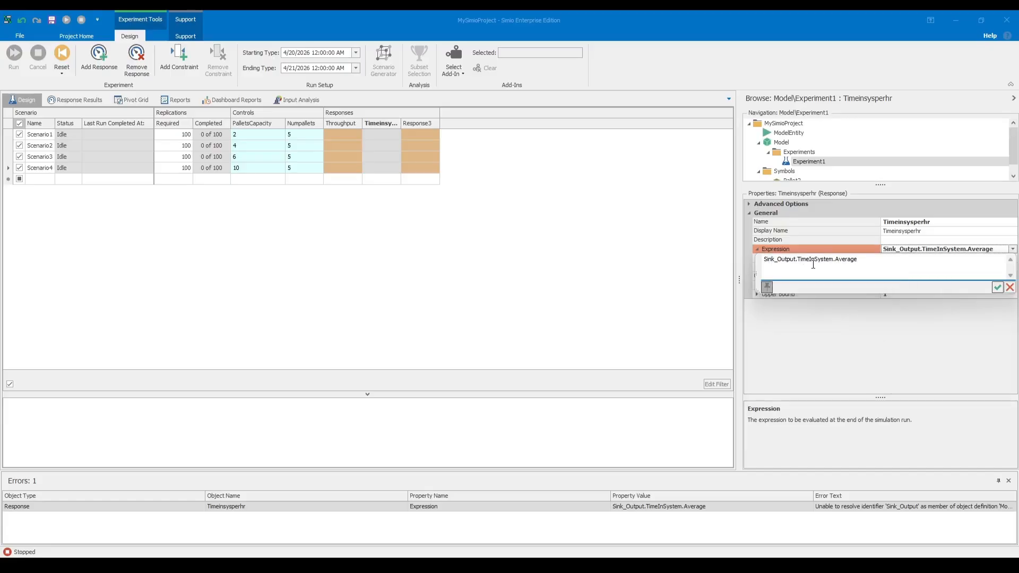
click(779, 260)
key(BackSpace)
text(.)
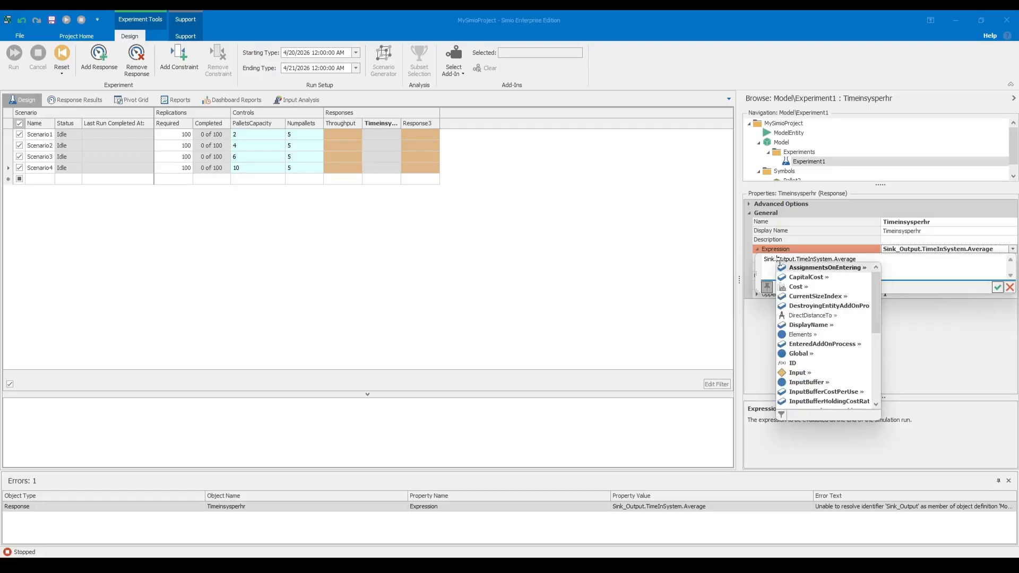
key(Tab)
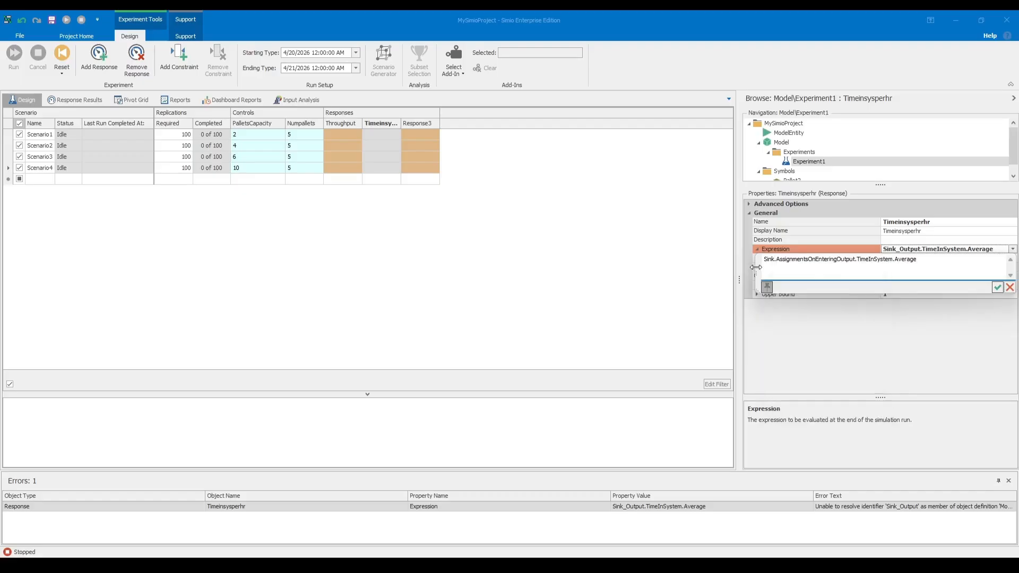
key(BackSpace)
key(BackSpace)
key(BackSpace)
key(BackSpace)
key(BackSpace)
key(BackSpace)
key(BackSpace)
key(BackSpace)
key(BackSpace)
key(BackSpace)
key(BackSpace)
key(BackSpace)
key(BackSpace)
key(BackSpace)
key(BackSpace)
key(BackSpace)
key(BackSpace)
key(BackSpace)
key(BackSpace)
key(BackSpace)
text(_)
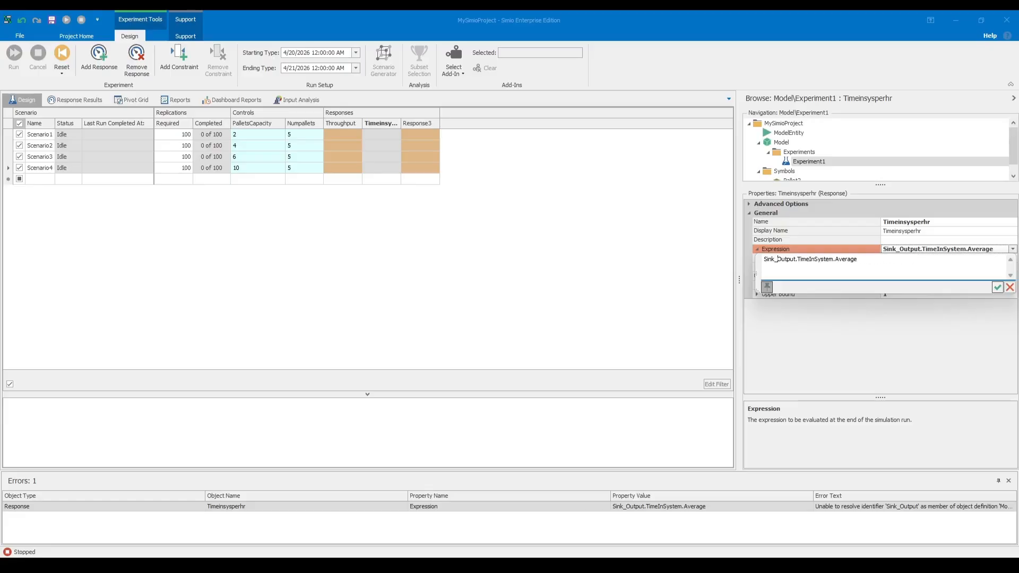
key(Return)
click(701, 291)
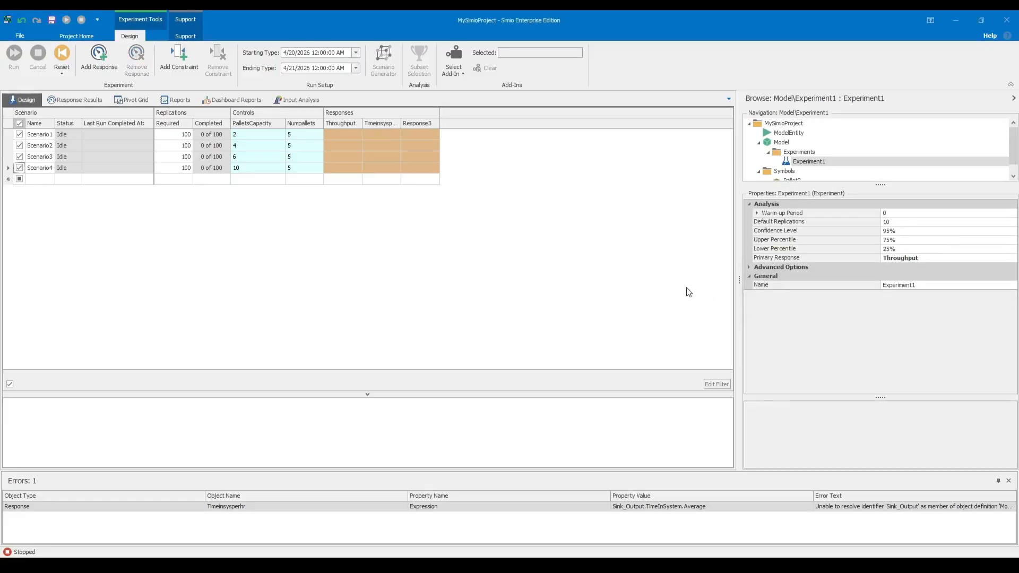
Trace the expression error to its response and check the name of the sink in the facility model.
click(889, 506)
double_click(888, 507)
click(649, 209)
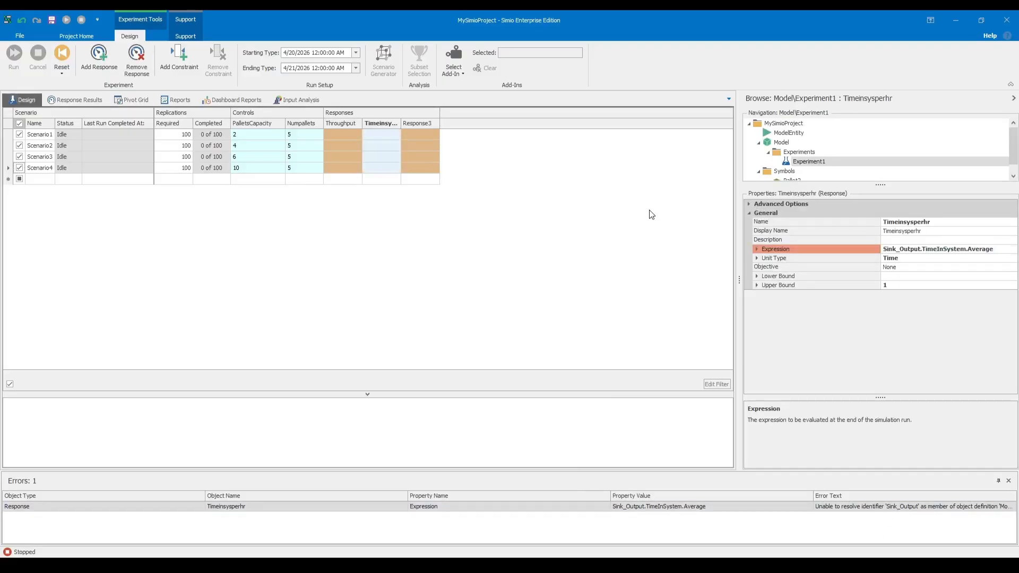
click(780, 142)
click(675, 348)
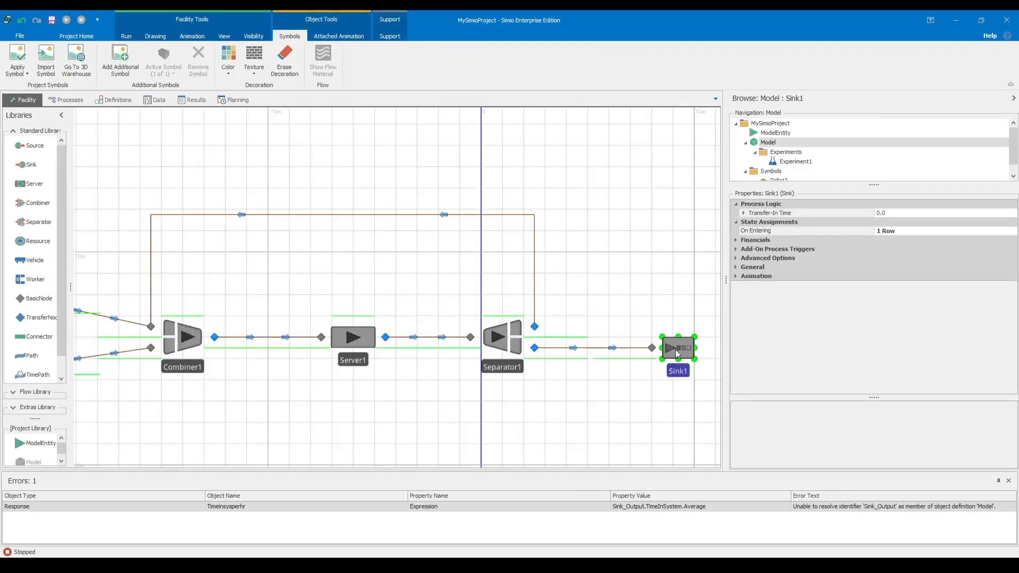
Correct the Timeinsysperhr response's expression in Experiment1 to Sink1.TimeInSystem.Average.
click(796, 161)
click(389, 127)
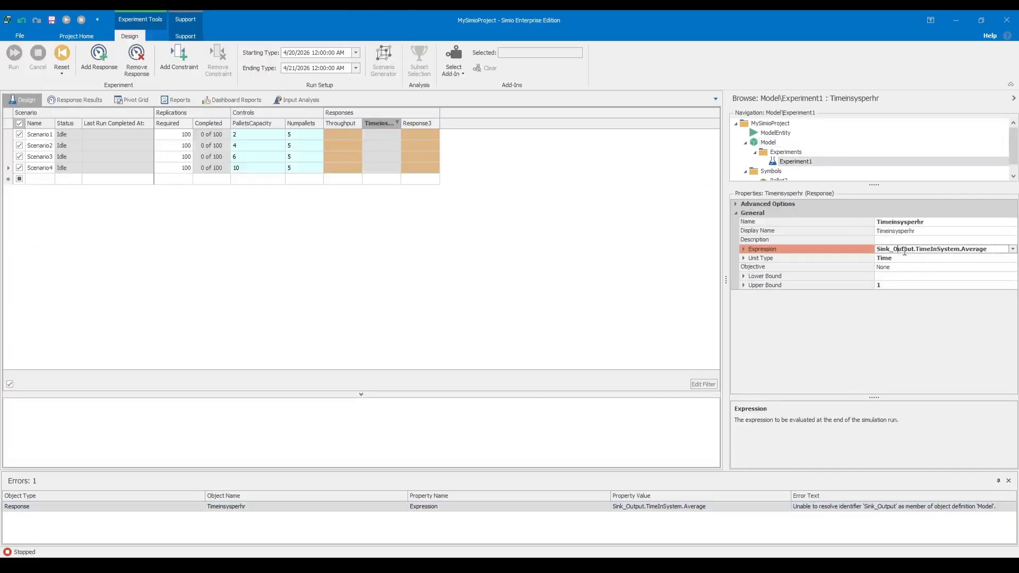
key(BackSpace)
key(BackSpace)
key(BackSpace)
key(BackSpace)
key(BackSpace)
key(BackSpace)
key(BackSpace)
key(BackSpace)
key(Return)
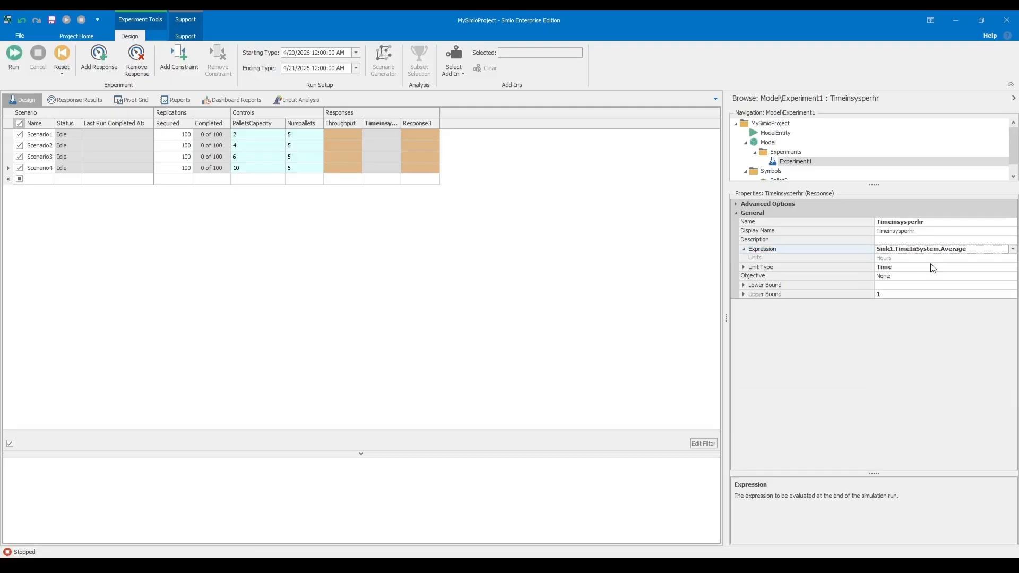
click(646, 266)
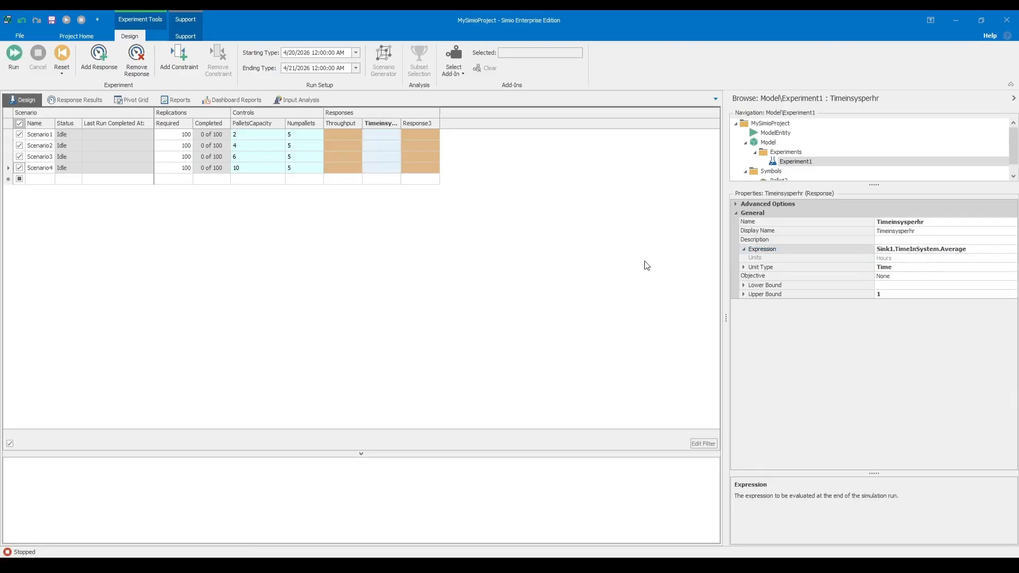
Rename the experiment's third response as InSys.
click(379, 120)
click(410, 122)
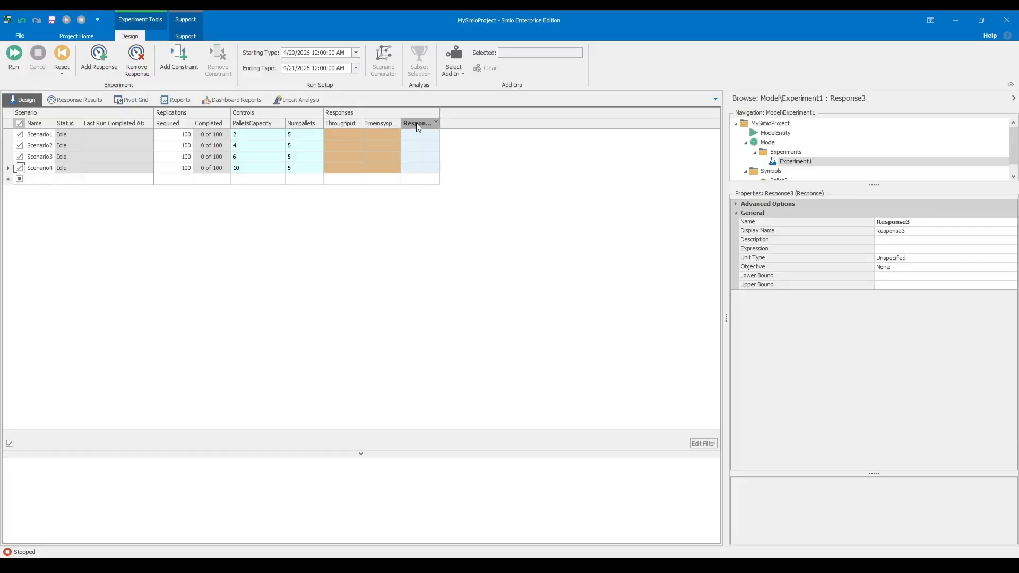
click(942, 222)
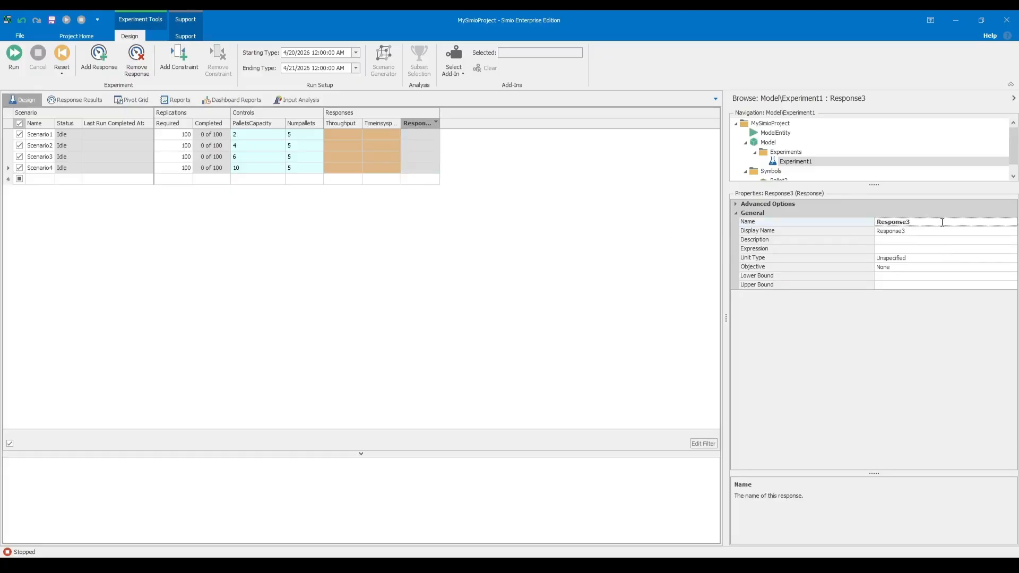
key(BackSpace)
key(BackSpace)
key(BackSpace)
key(BackSpace)
key(BackSpace)
key(BackSpace)
key(BackSpace)
key(BackSpace)
text(InSys)
key(Return)
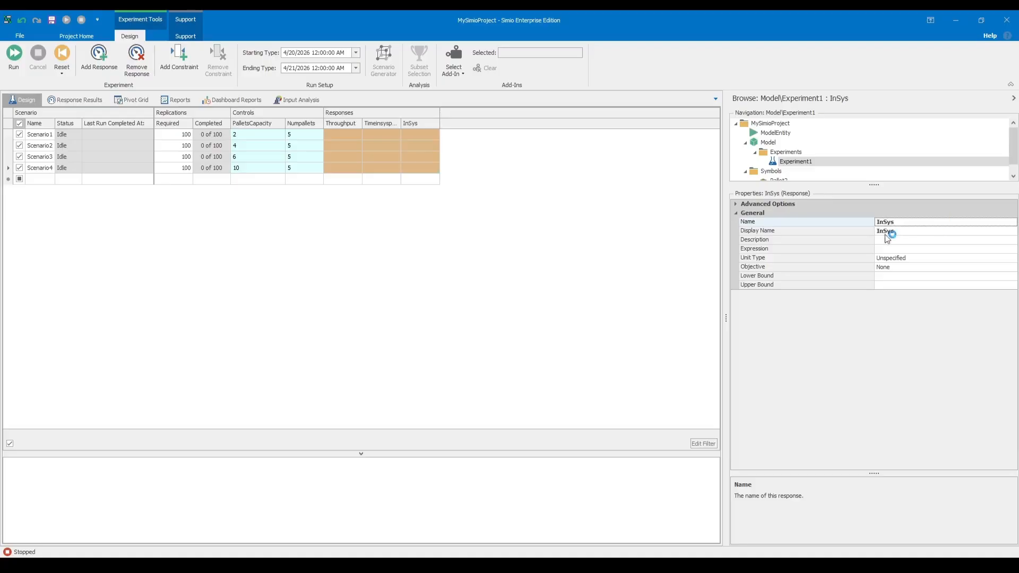
click(638, 278)
Extend the third response's name to NoInSys.
click(416, 123)
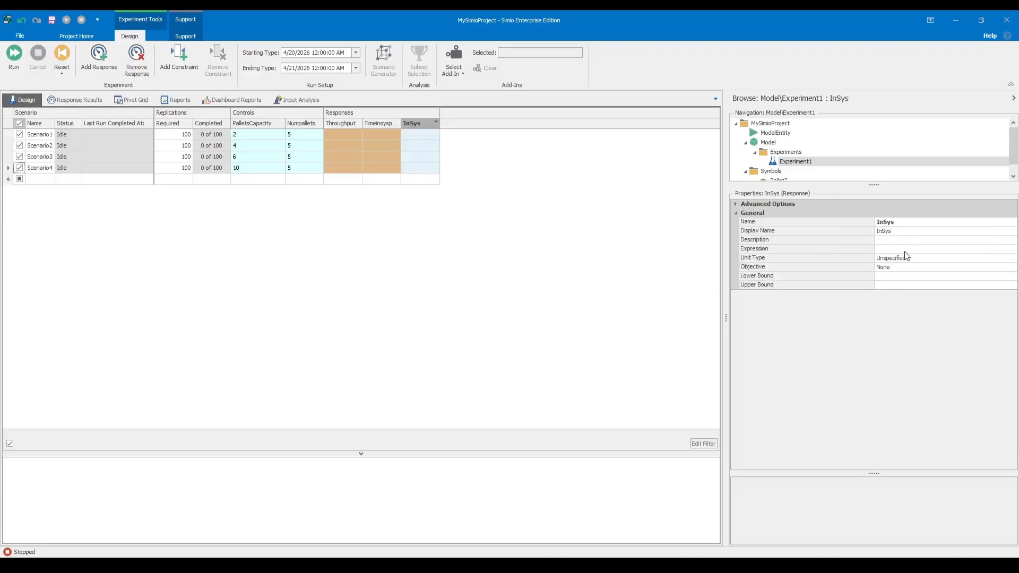
click(885, 223)
click(877, 221)
text(No)
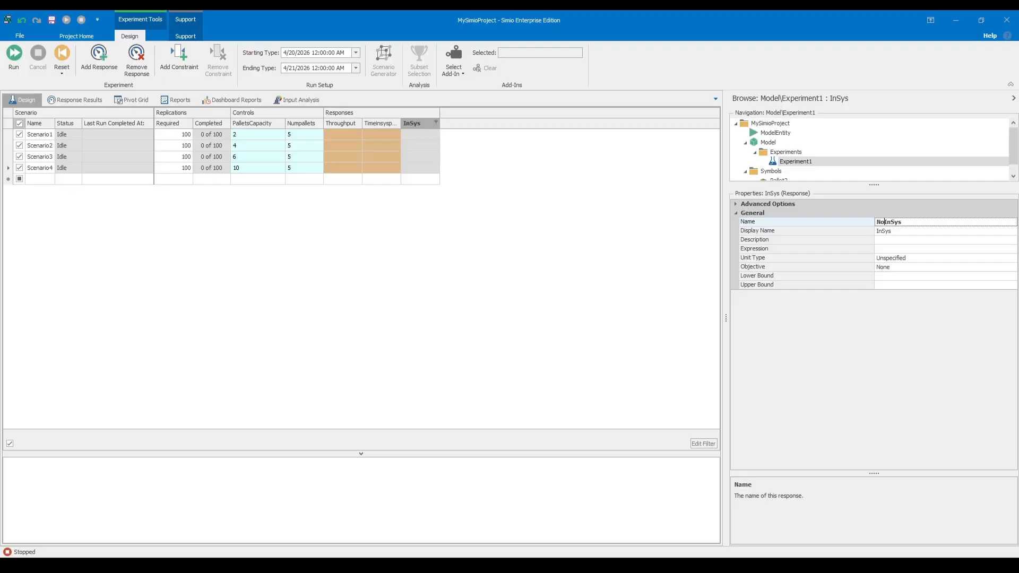
Set the NoInSys response's expression to Parts.Population.NumberInSystem.Average.
click(895, 248)
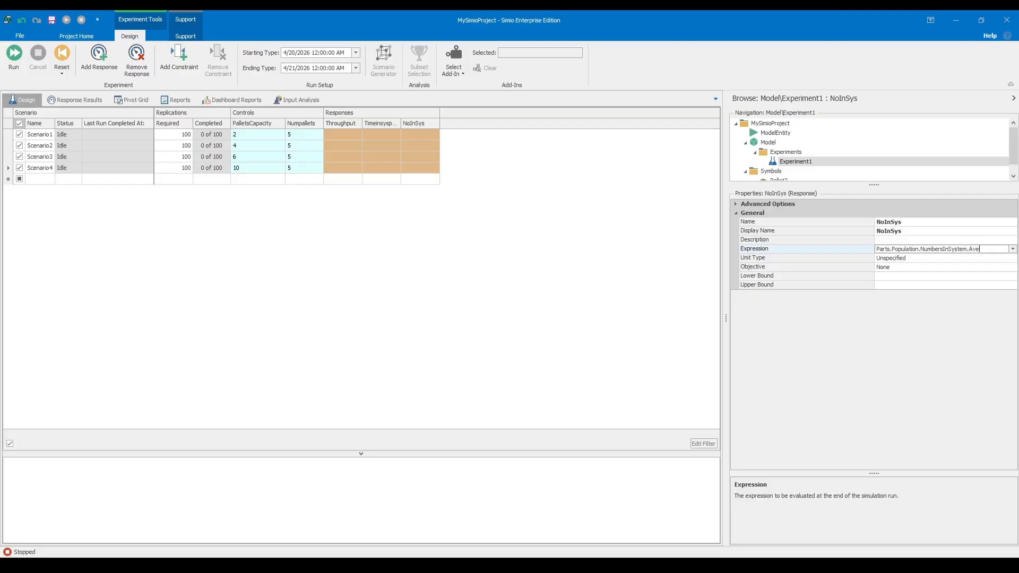
key(Return)
click(948, 242)
click(949, 246)
click(955, 249)
click(1012, 249)
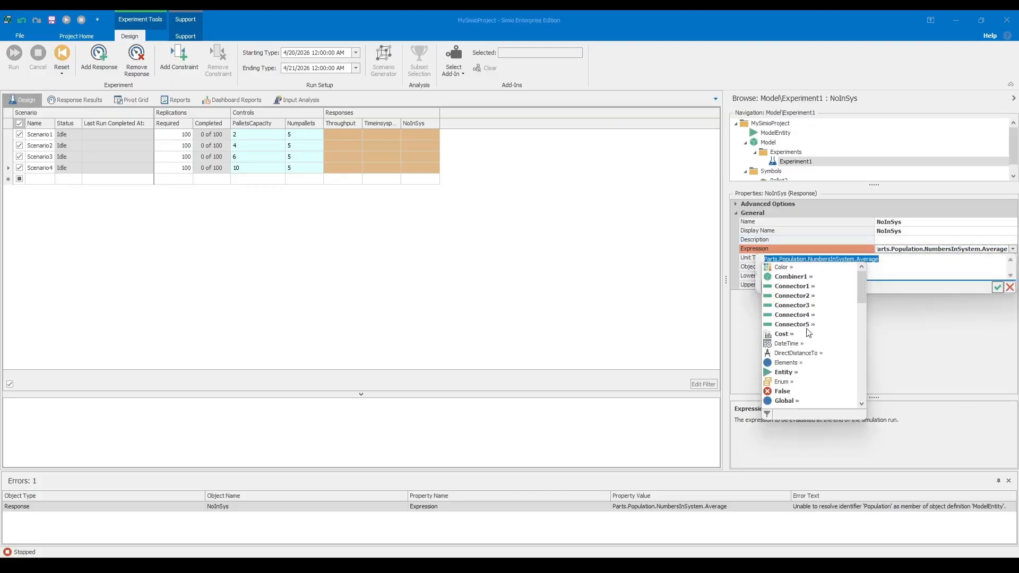
click(908, 259)
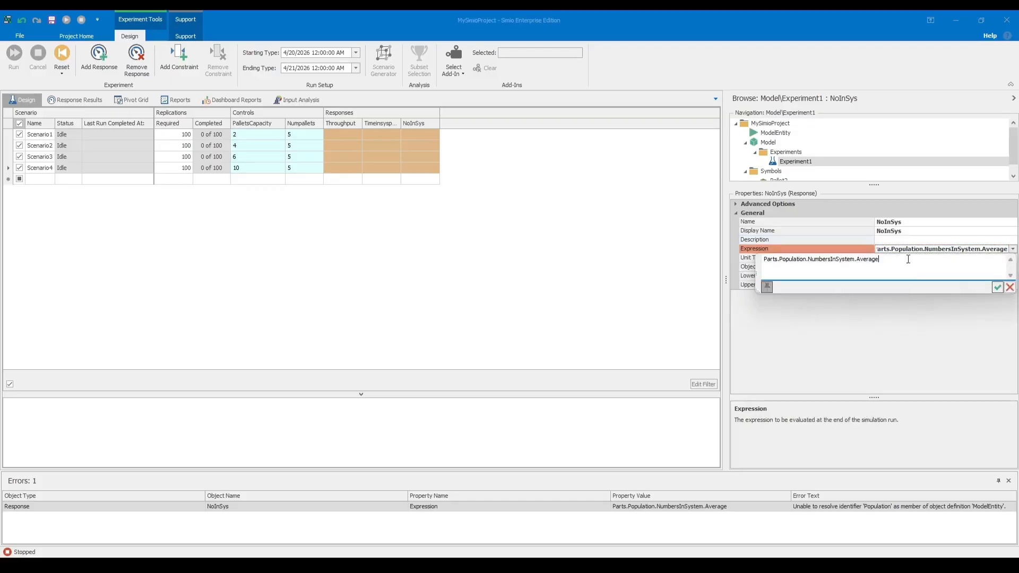
click(829, 262)
key(BackSpace)
key(Return)
click(619, 263)
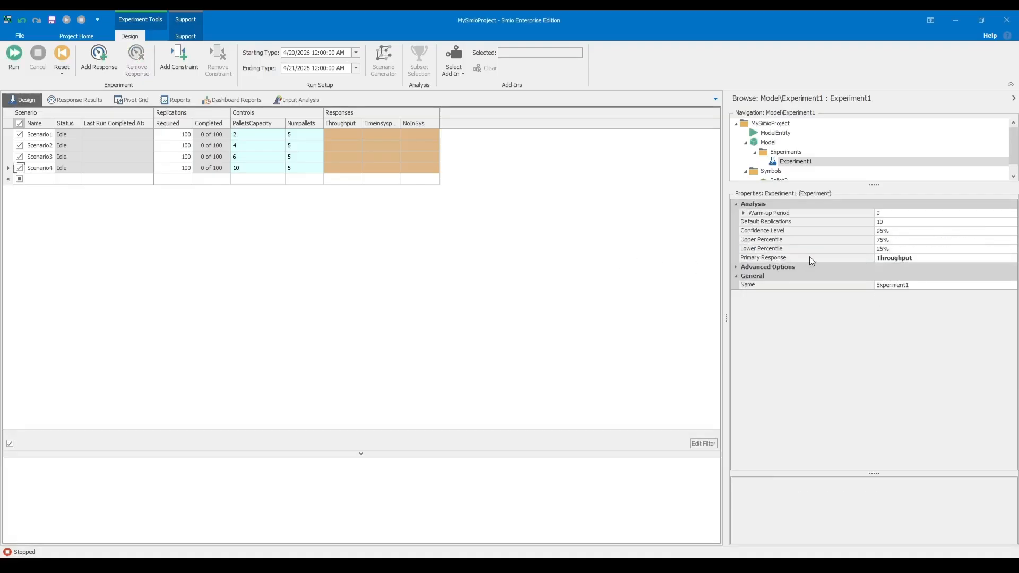
click(419, 123)
click(591, 281)
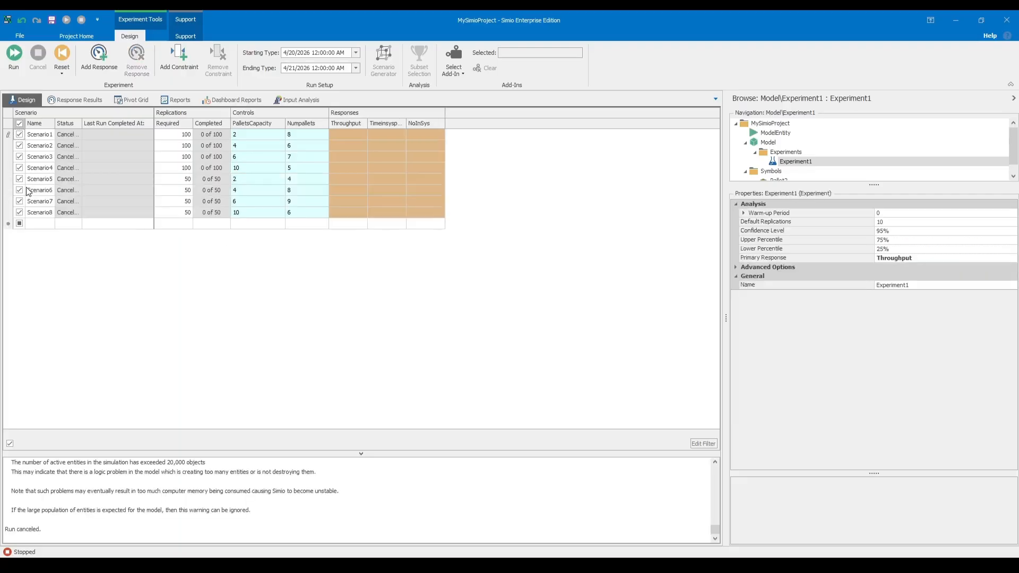
Exclude Scenario5 through Scenario8 from the experiment so that only Scenario1 through Scenario4 are included.
click(19, 190)
click(20, 212)
click(22, 201)
click(22, 191)
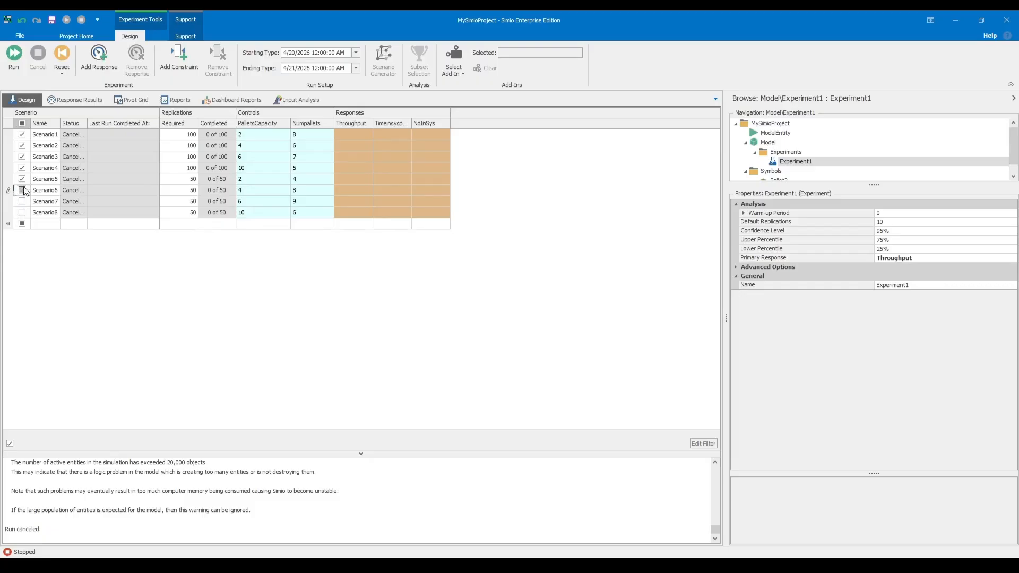
click(21, 180)
click(21, 179)
Try running Experiment1 while checking the settings of the NoInSys, Timeinsysperhr and Throughput responses, and stop the run.
click(13, 56)
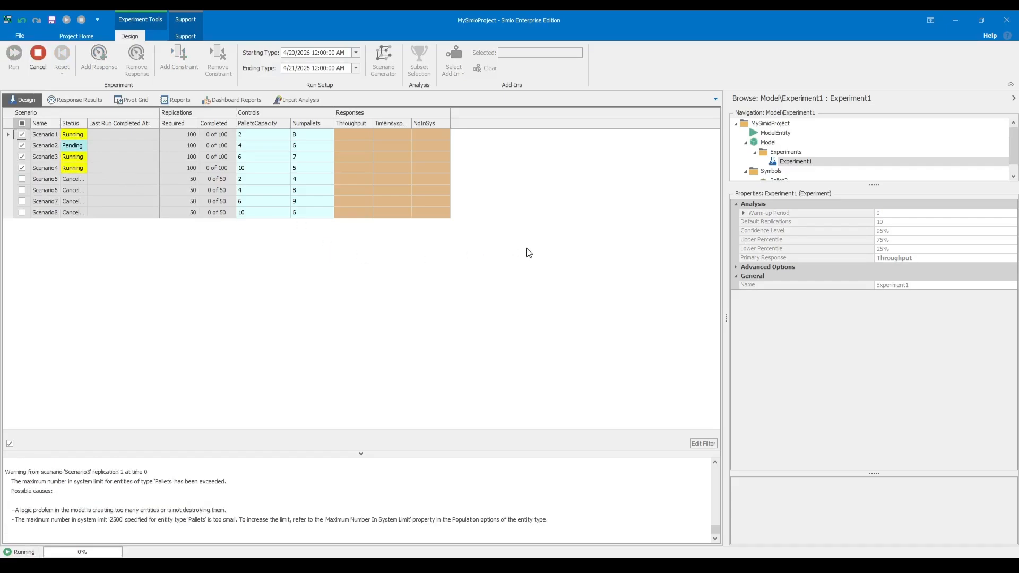
click(438, 124)
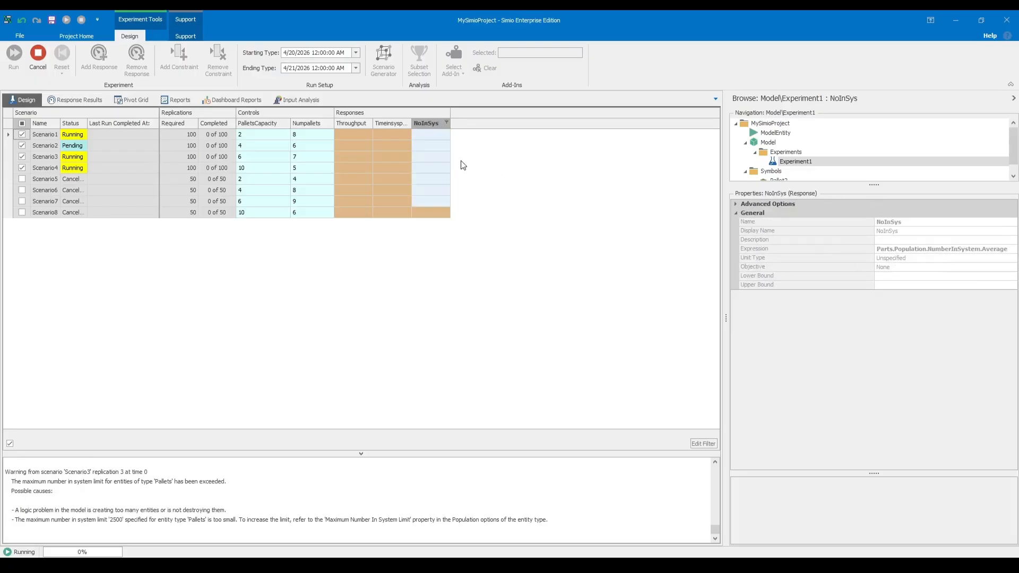
click(398, 125)
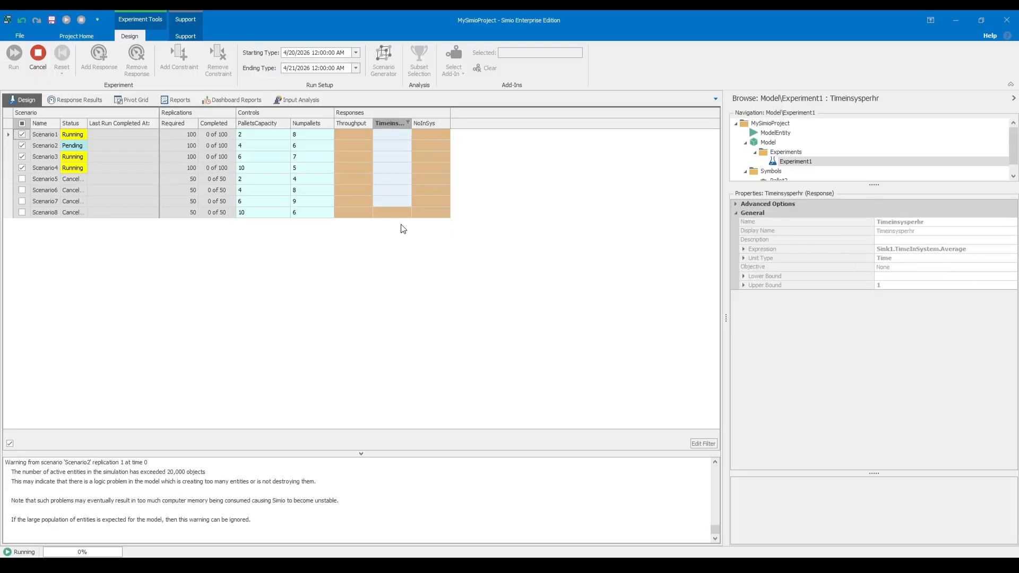
click(355, 123)
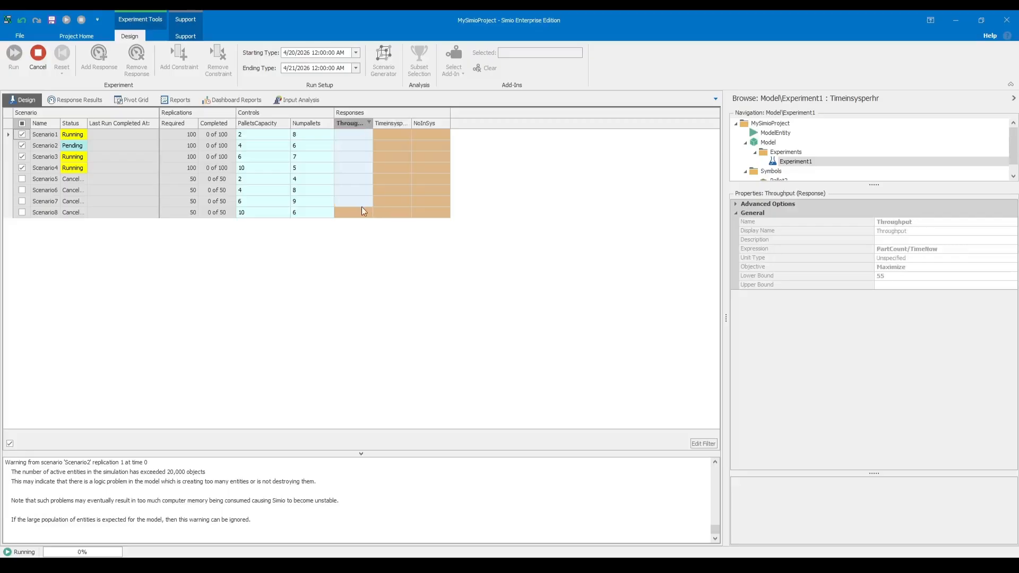
click(364, 235)
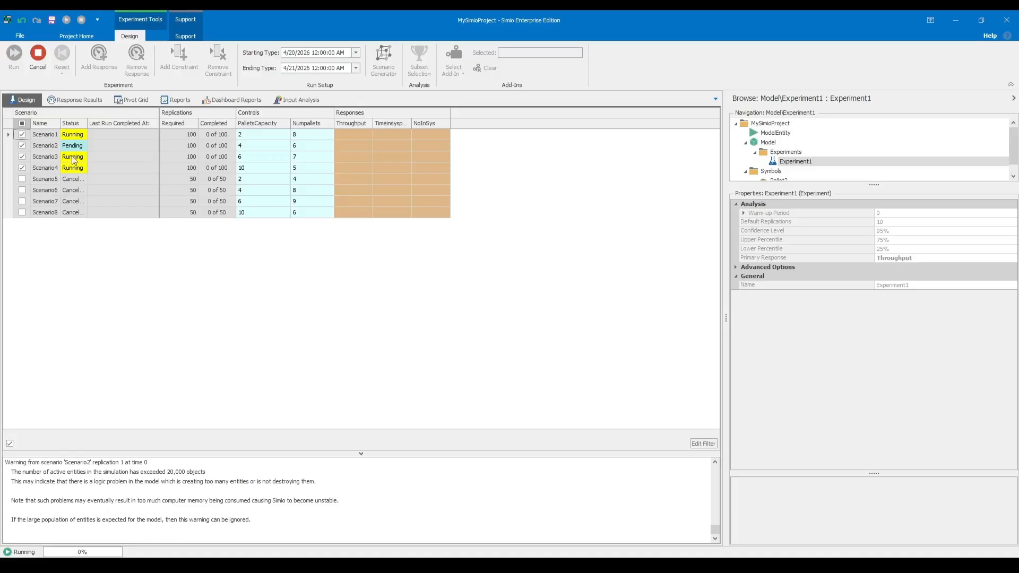
click(35, 62)
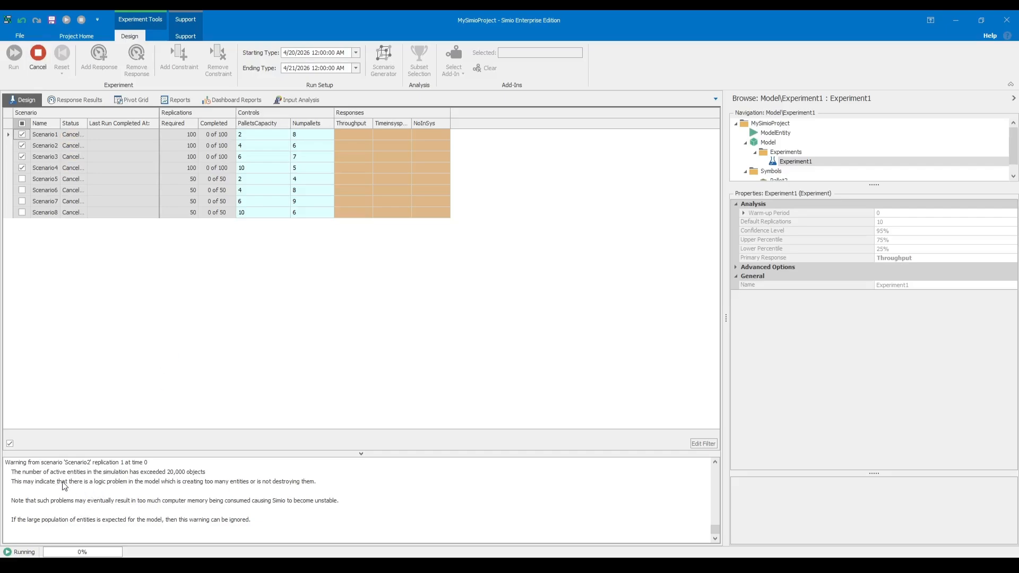
click(50, 147)
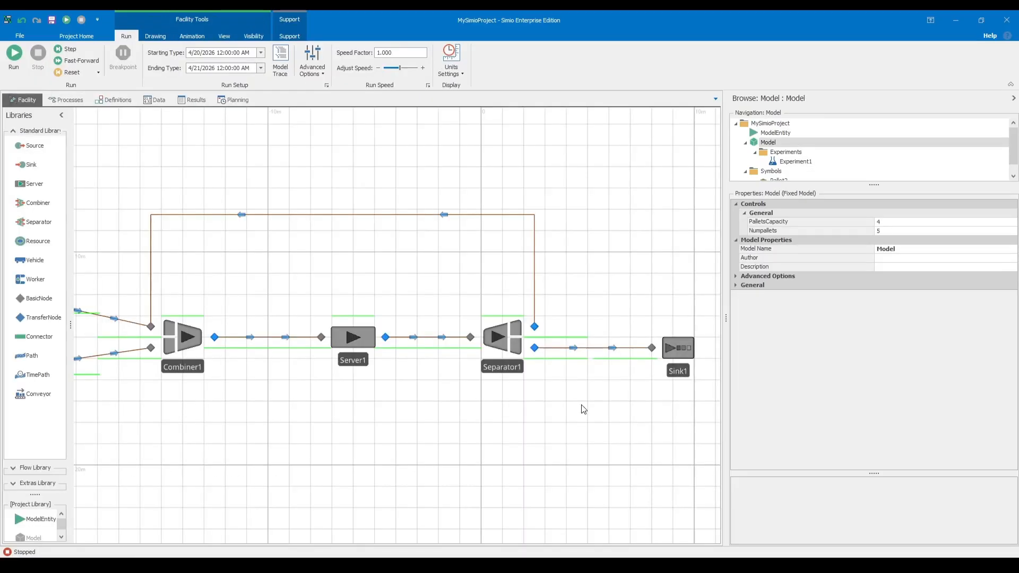
Examine the add-on process triggers of Separator1 and Combiner1 in the facility model.
click(511, 352)
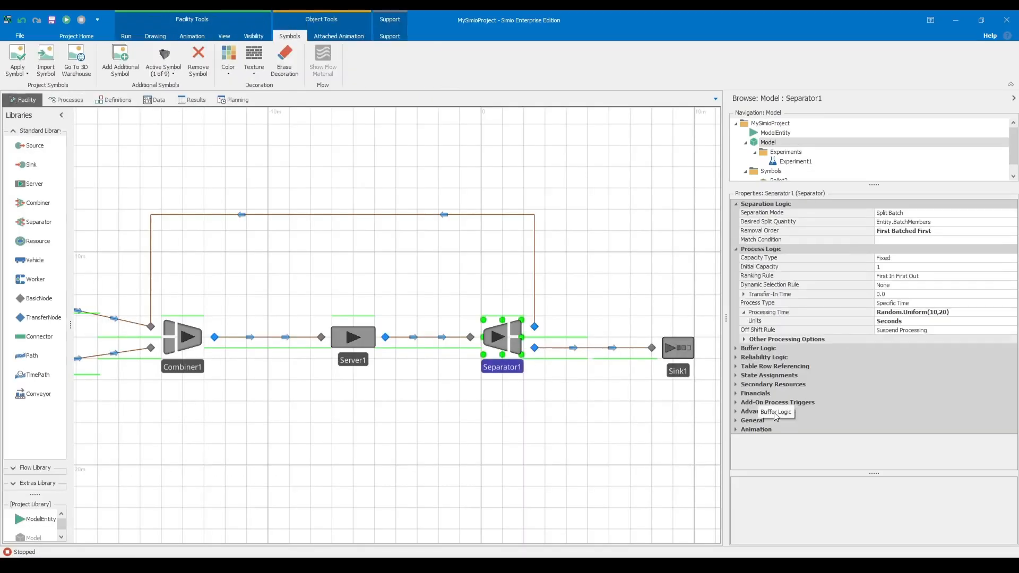
click(741, 402)
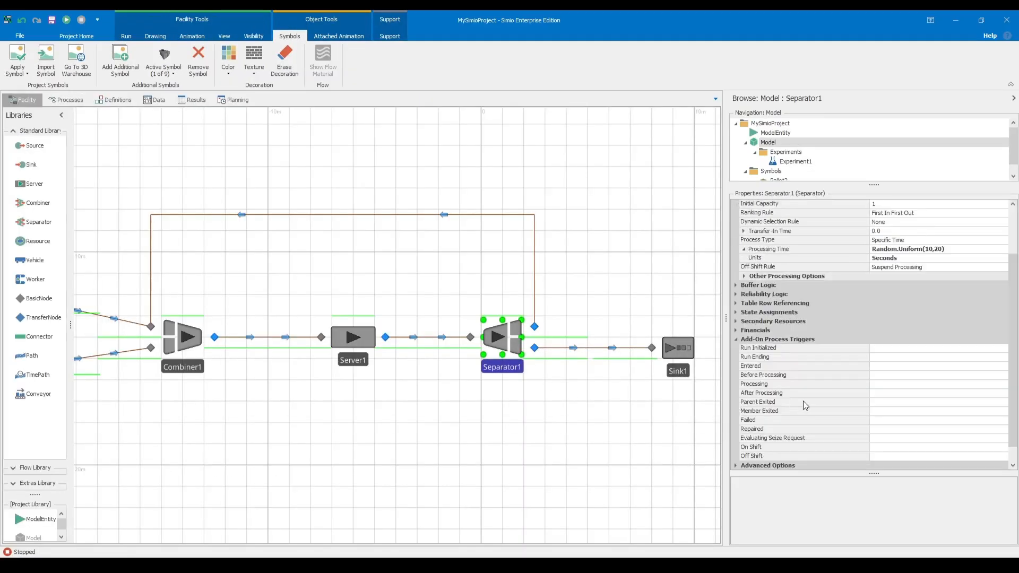
click(898, 411)
click(1002, 412)
click(882, 440)
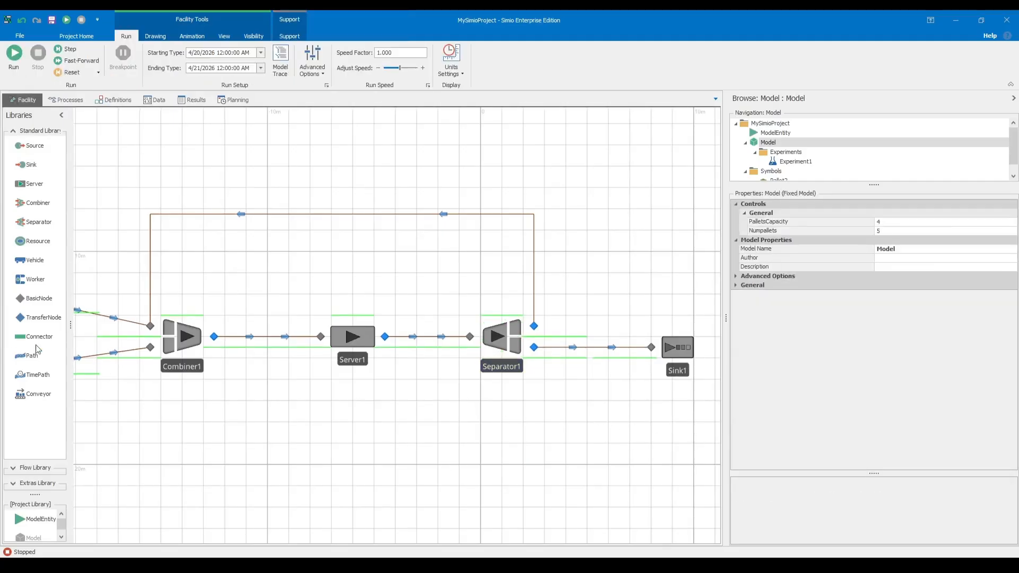
click(186, 344)
click(737, 394)
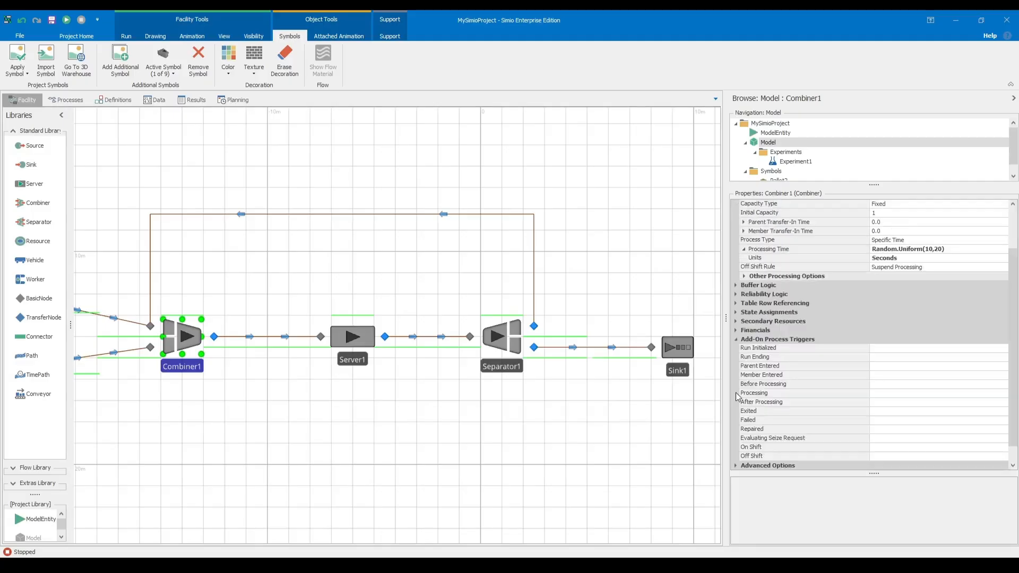
click(637, 409)
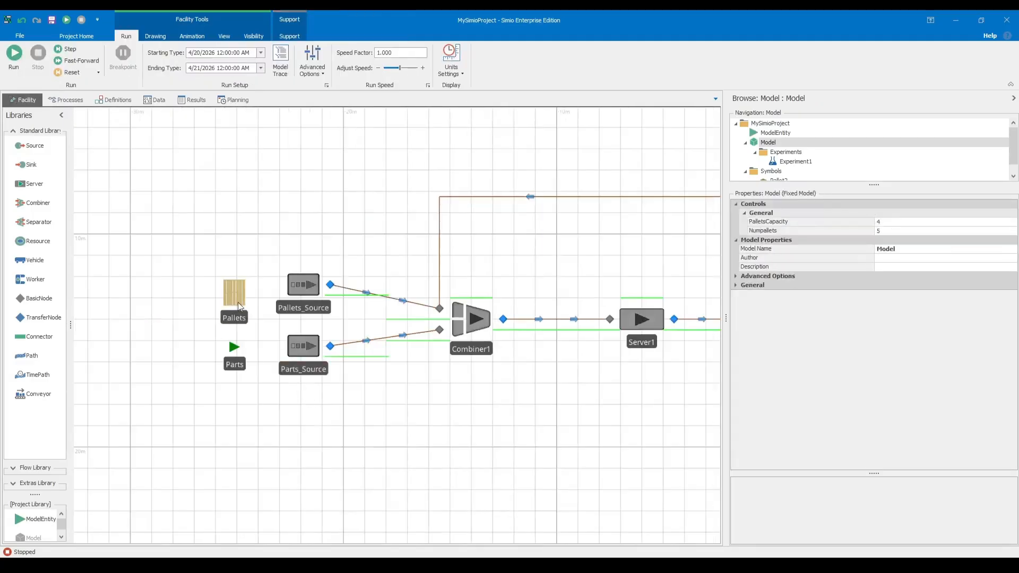
Check which Initial Sequence options are available for the Pallets entity.
click(238, 300)
click(979, 277)
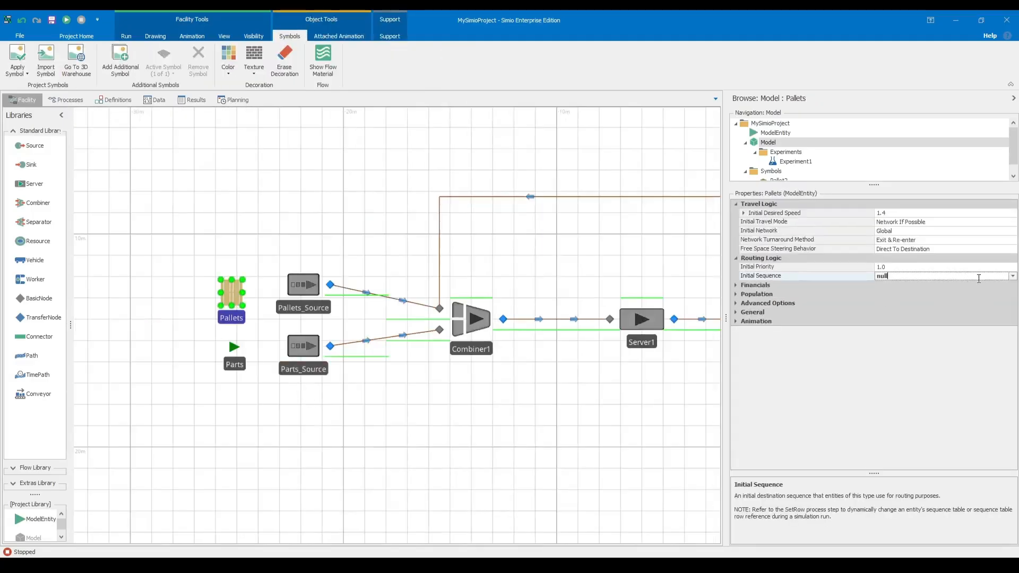
click(1012, 276)
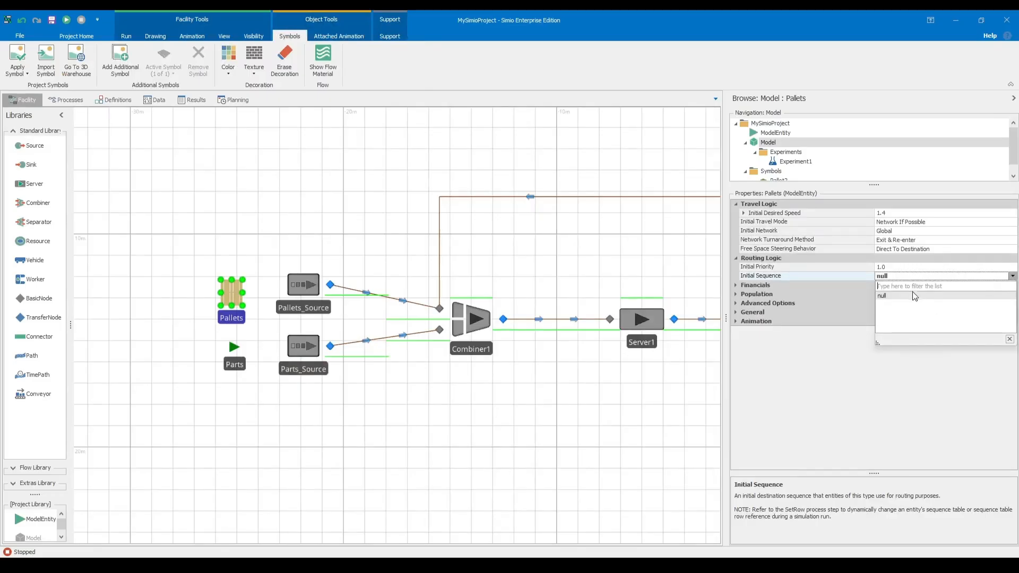
click(1009, 339)
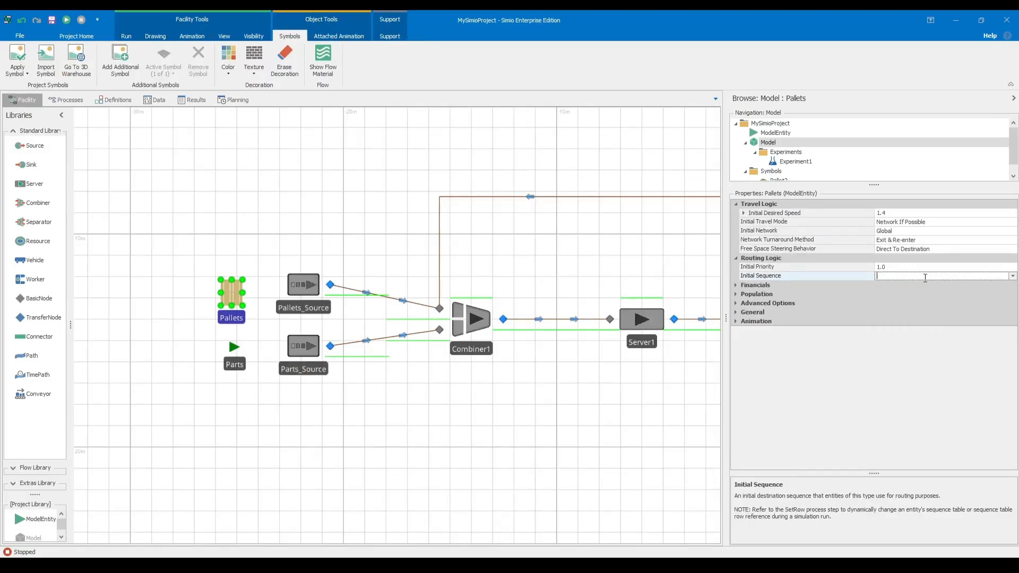
click(497, 183)
click(227, 295)
click(186, 208)
scroll(246, 343, down, 2)
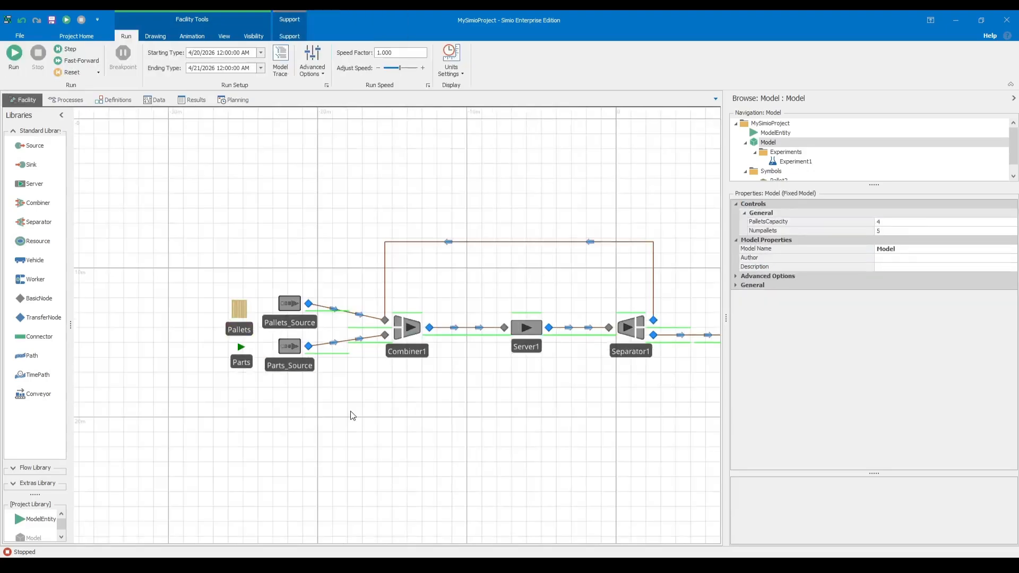
Set Combiner1's Batch Quantity to PalletsCapacity.
click(418, 326)
click(913, 212)
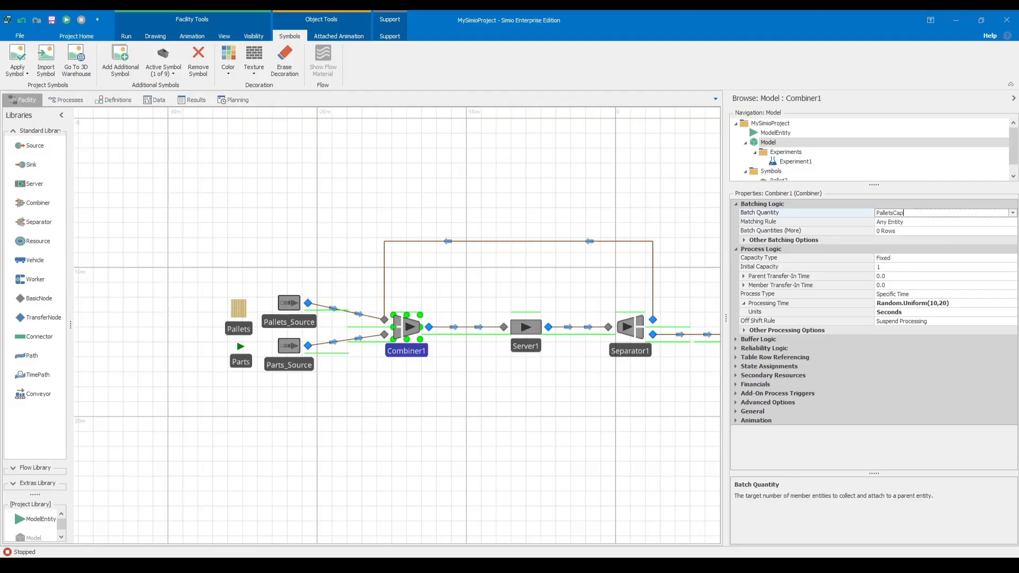
key(Return)
click(557, 232)
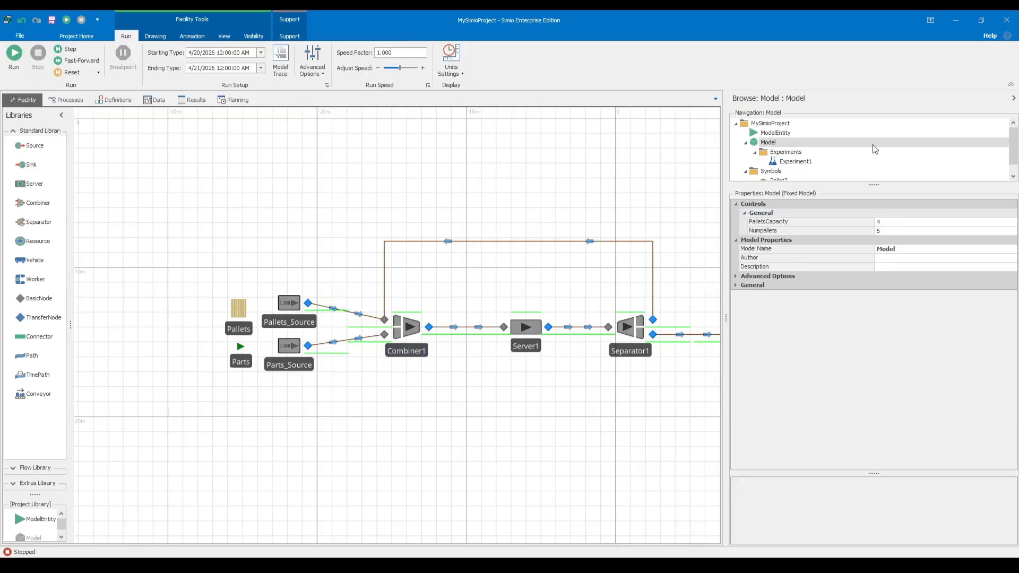
Try running Experiment1 again with Scenario1 through Scenario4, and cancel the run.
double_click(796, 162)
click(13, 55)
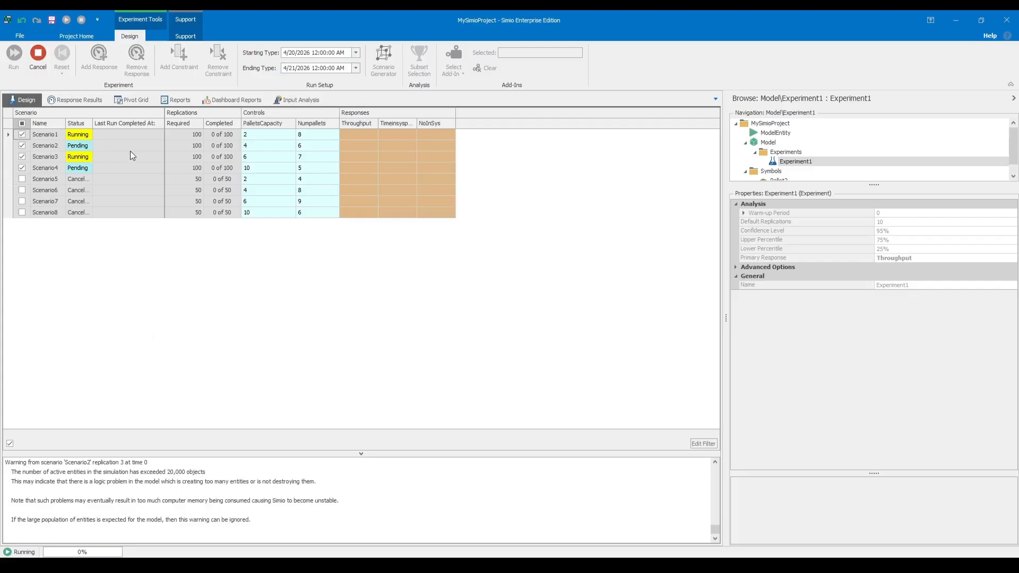
click(38, 56)
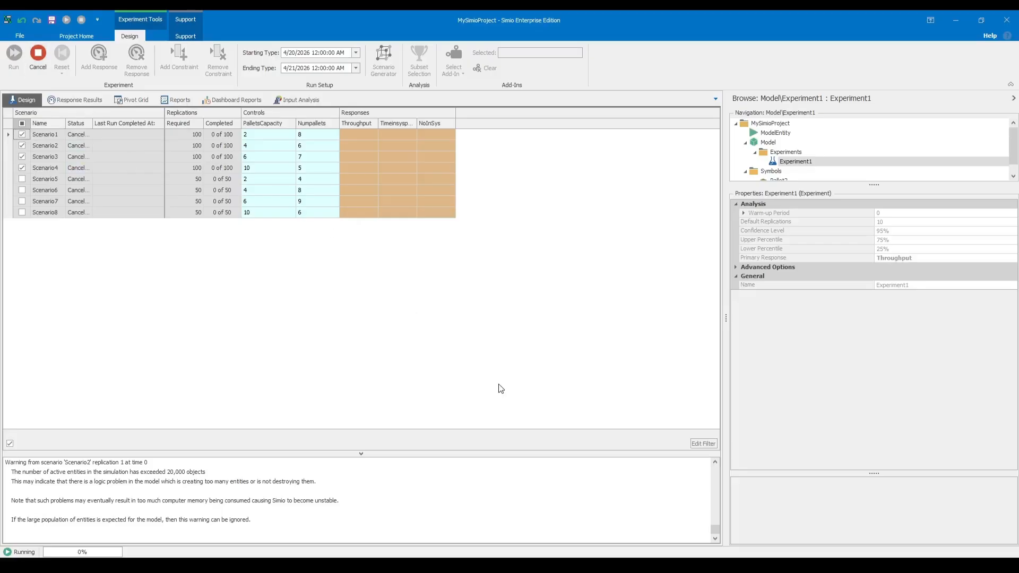
Limit Pallets_Source in the facility model to a Maximum Arrivals value of 1.
click(762, 141)
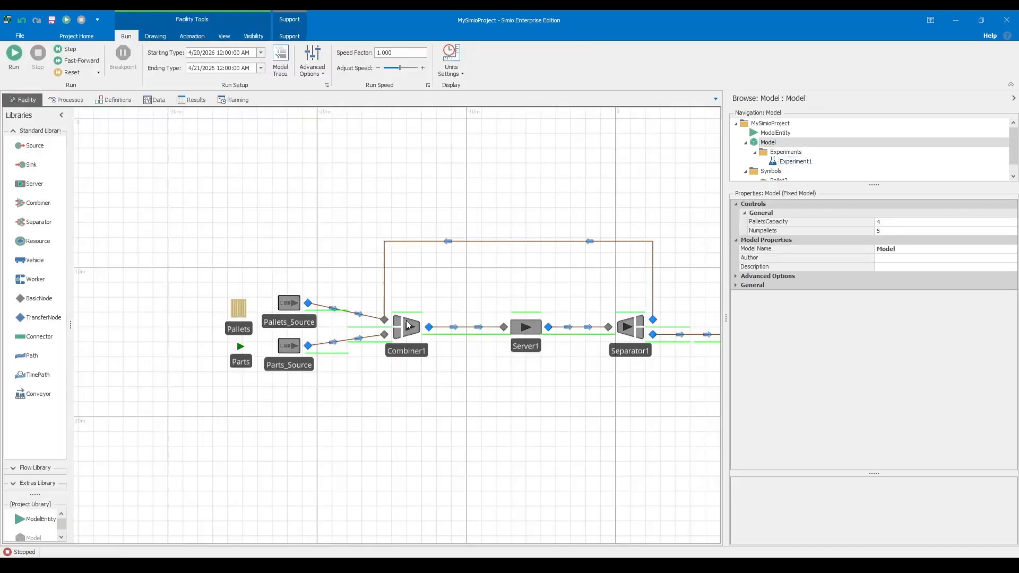
scroll(290, 297, up, 5)
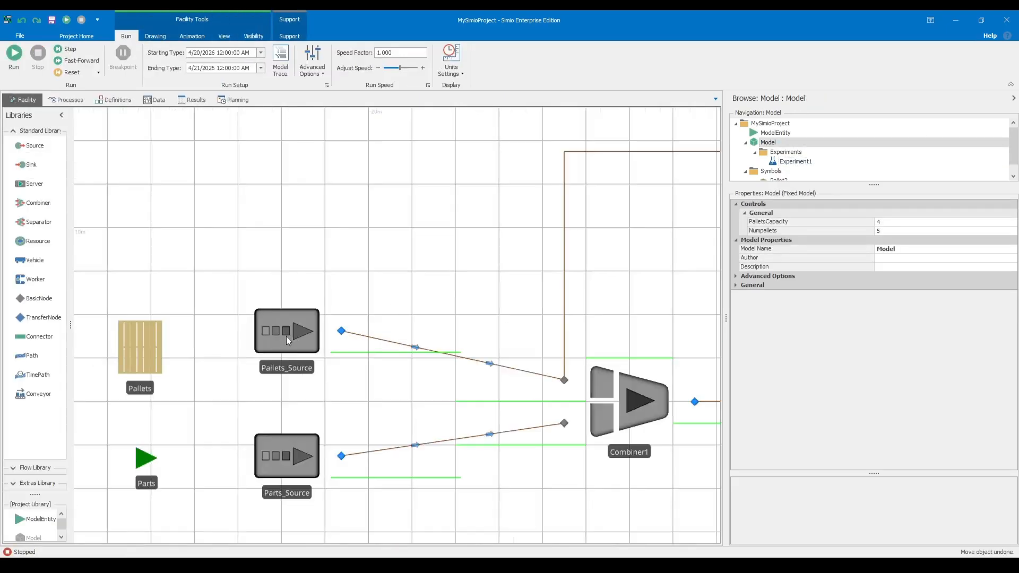
click(287, 330)
click(736, 258)
click(913, 267)
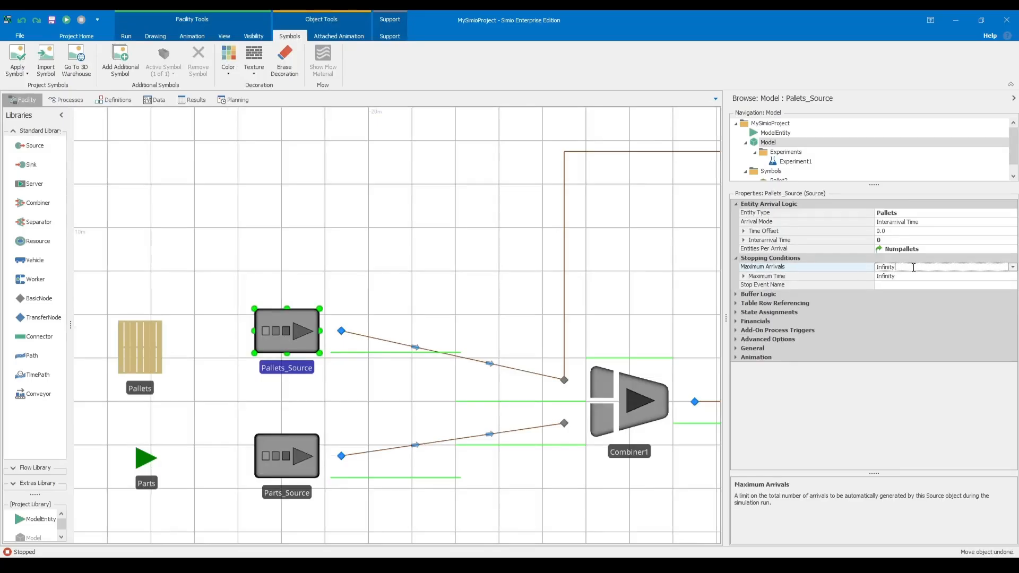
text(1)
click(379, 192)
Run the facility model and fast-forward it to the end while checking how the pallets circulate.
scroll(430, 231, down, 5)
drag(430, 231, 393, 247)
click(14, 52)
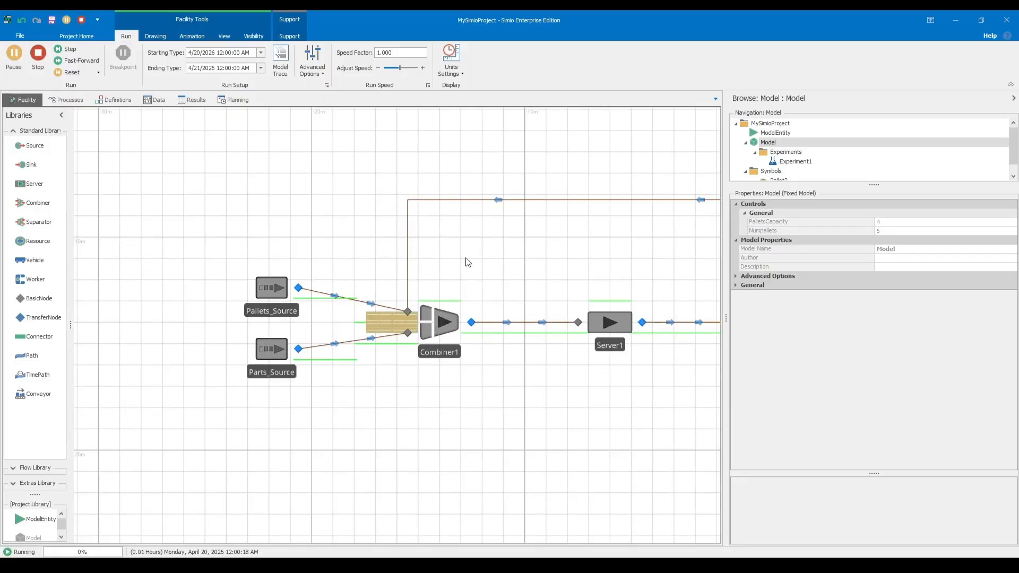
click(80, 60)
drag(523, 256, 348, 273)
scroll(374, 273, up, 3)
scroll(374, 274, down, 4)
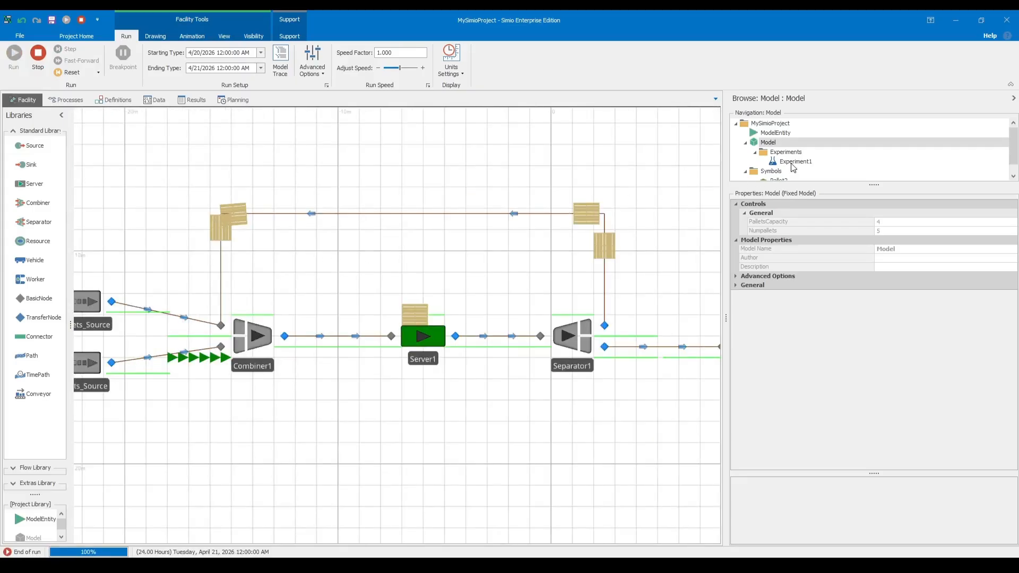
Run Experiment1 and inspect Scenario1's confidence interval of the mean on the Throughput response chart.
double_click(792, 163)
key(F5)
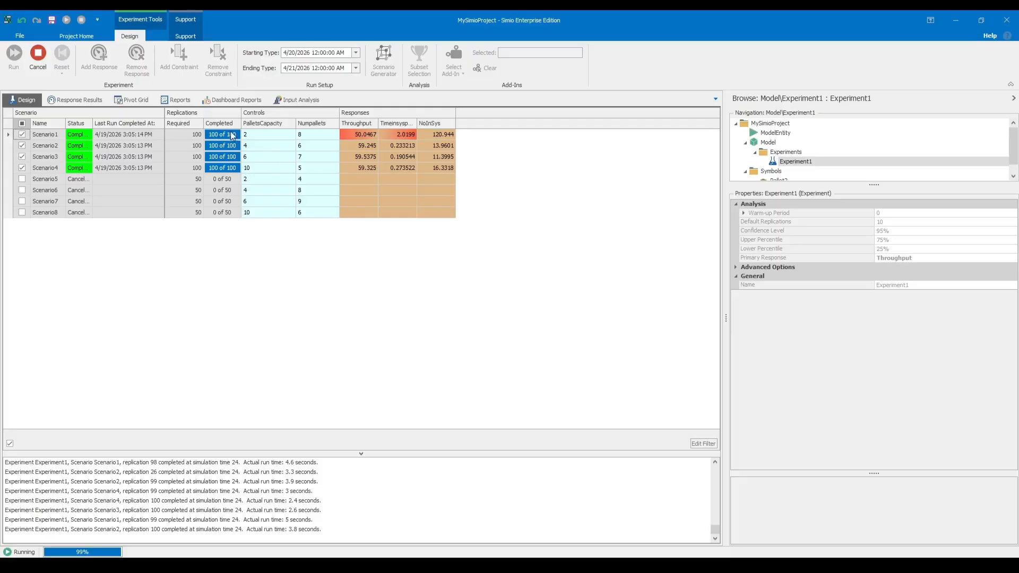
click(140, 100)
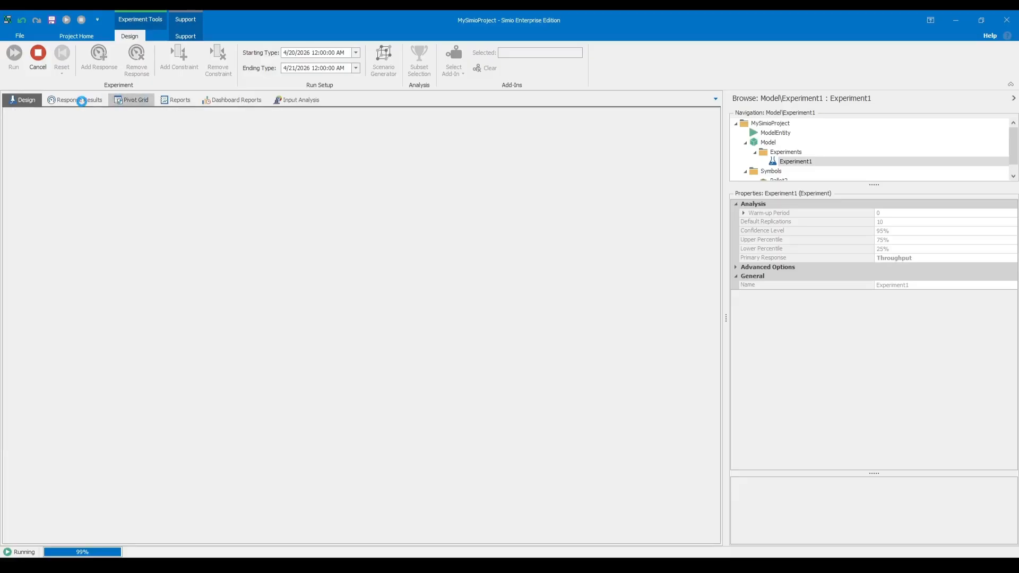
click(82, 101)
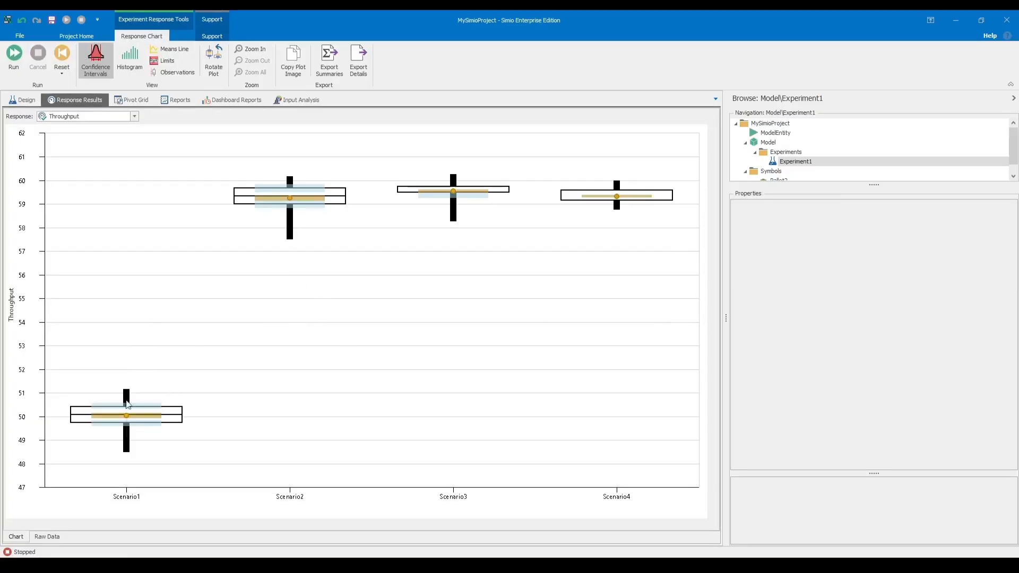
mouse_move(111, 424)
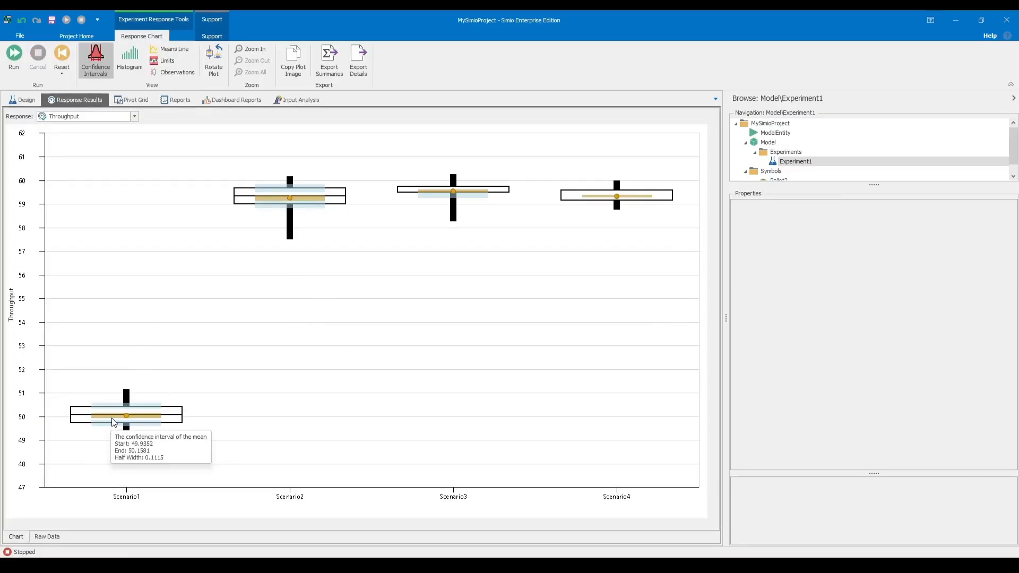
Compare the confidence intervals of the scenarios on the Timeinsysperhr and Throughput response charts.
click(133, 115)
click(98, 139)
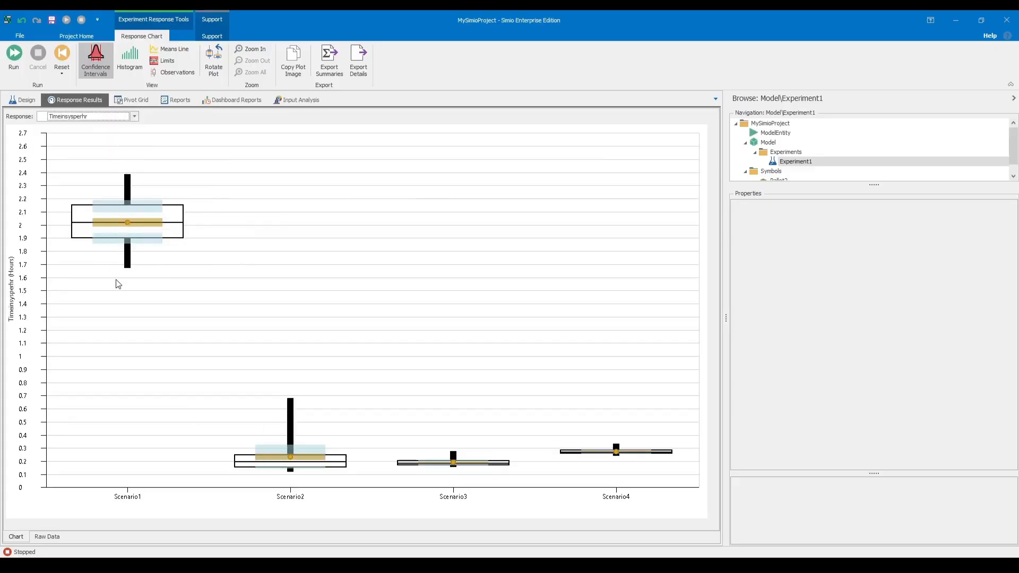
mouse_move(98, 229)
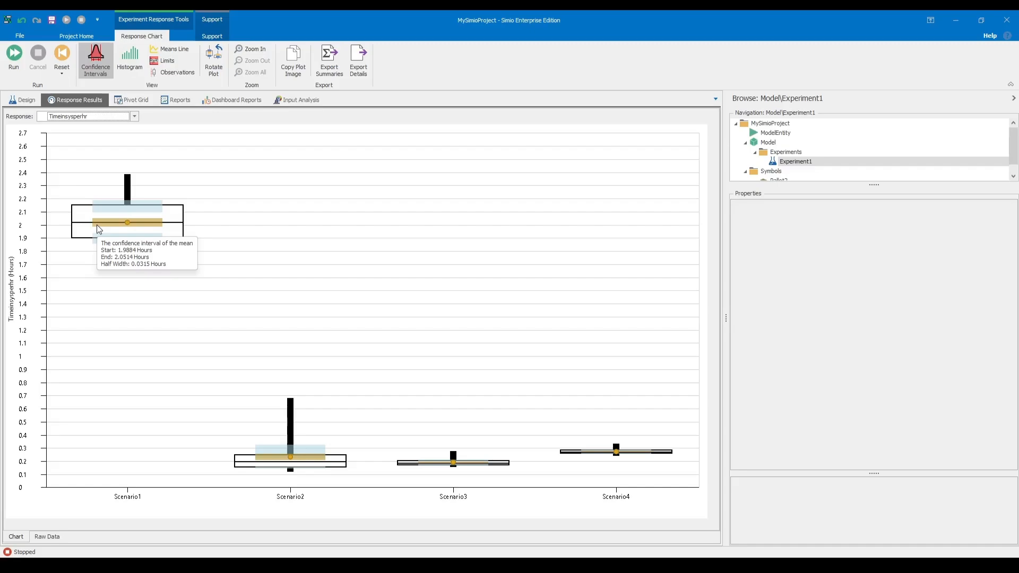
click(134, 116)
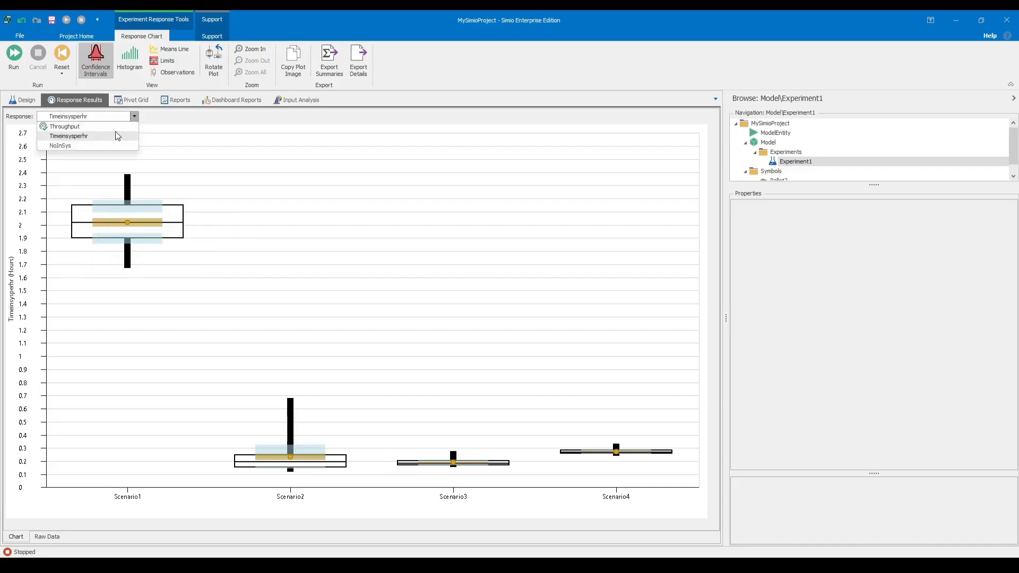
click(101, 127)
mouse_move(429, 200)
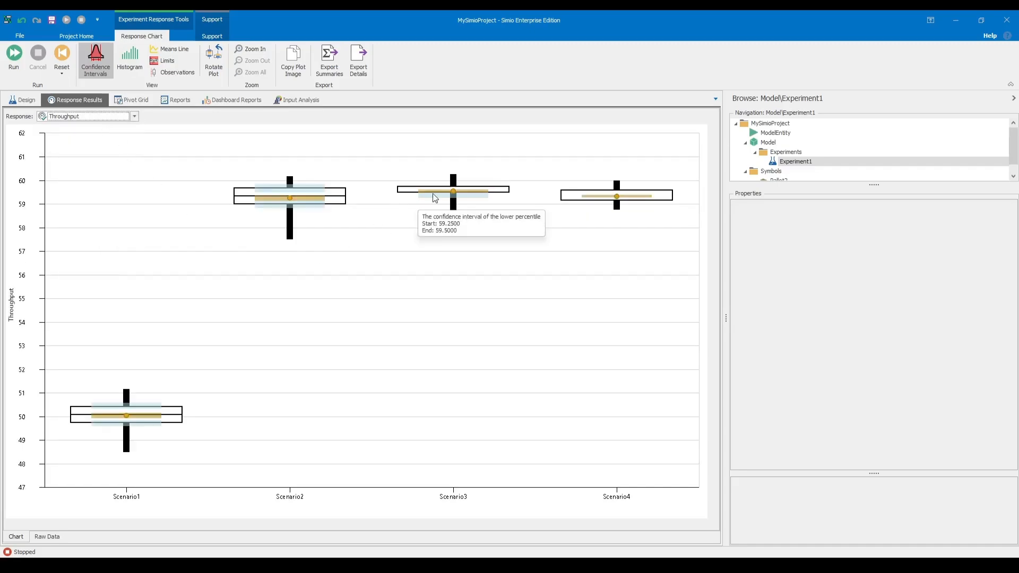
Attach the Select Best Scenario using KN add-in to Experiment1 with an Indifference Zone of 0.02.
click(24, 101)
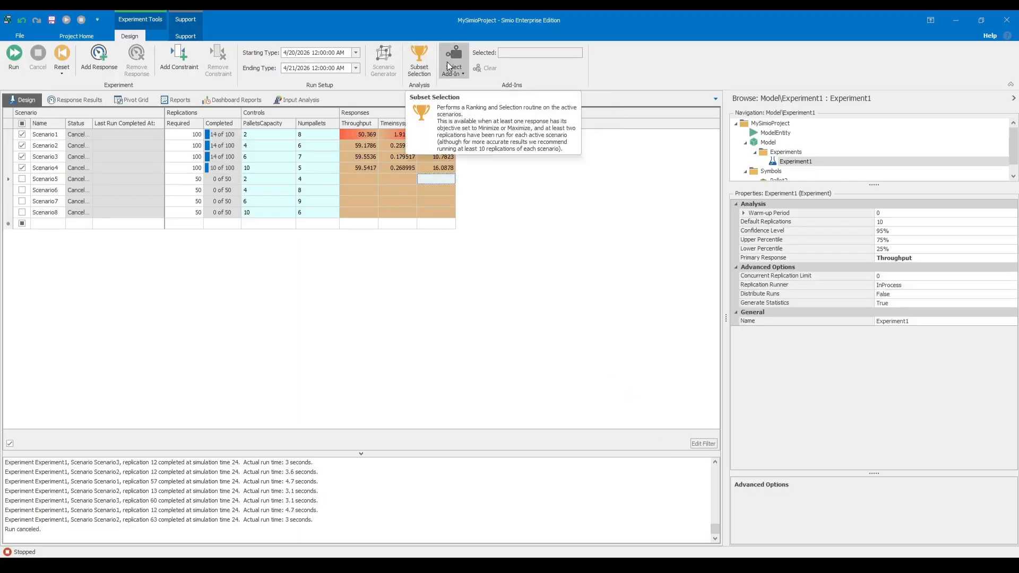
click(447, 61)
click(508, 165)
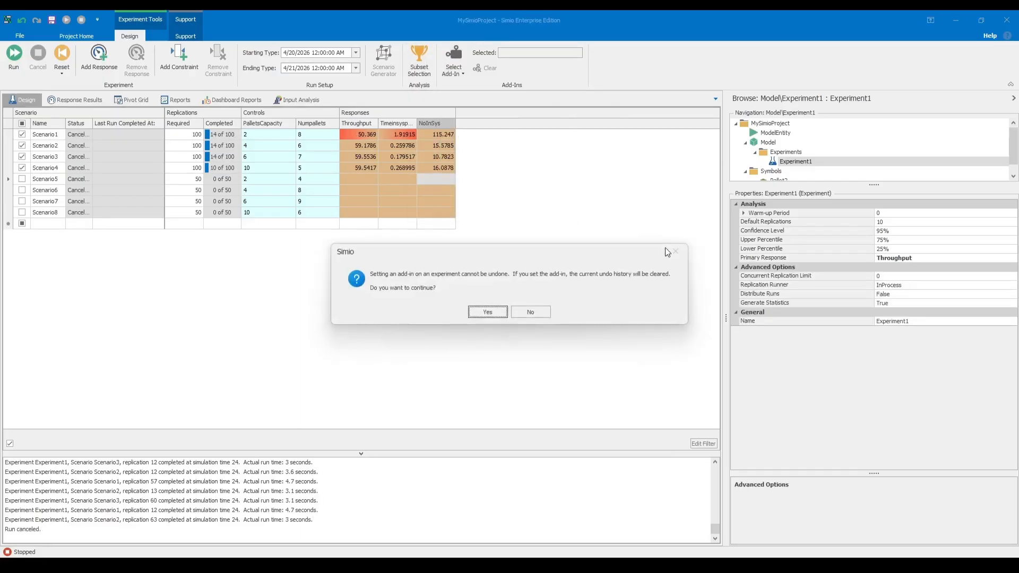
click(499, 312)
click(895, 295)
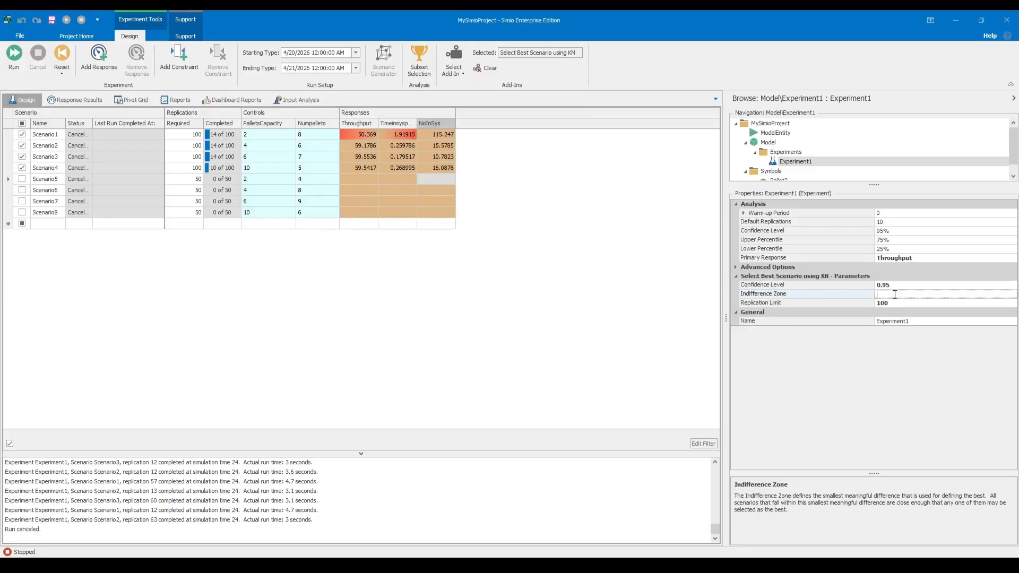
click(628, 230)
Reset Experiment1 and run it with the add-in attached, accepting that the undo history is cleared.
click(14, 53)
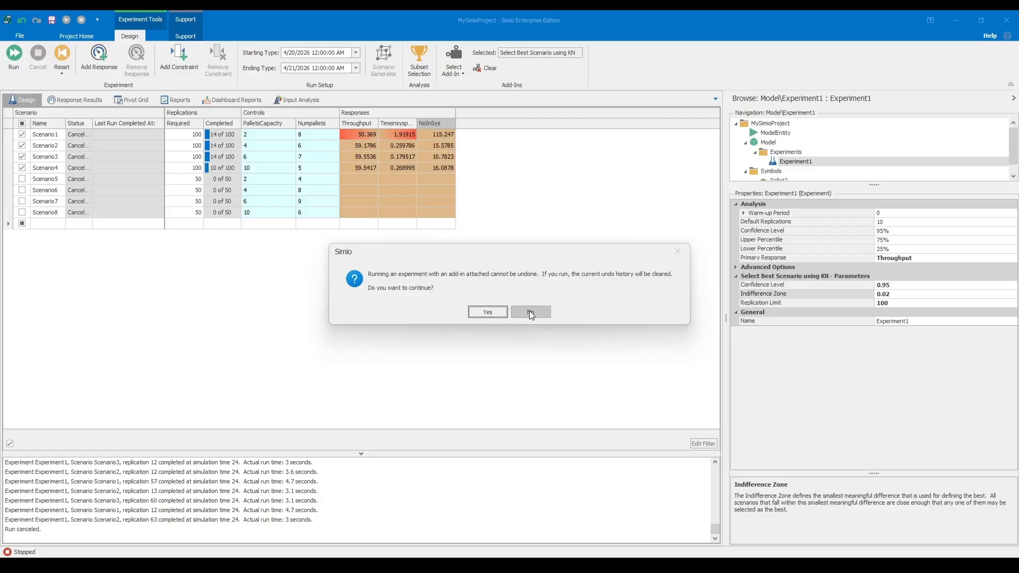
click(530, 312)
click(62, 53)
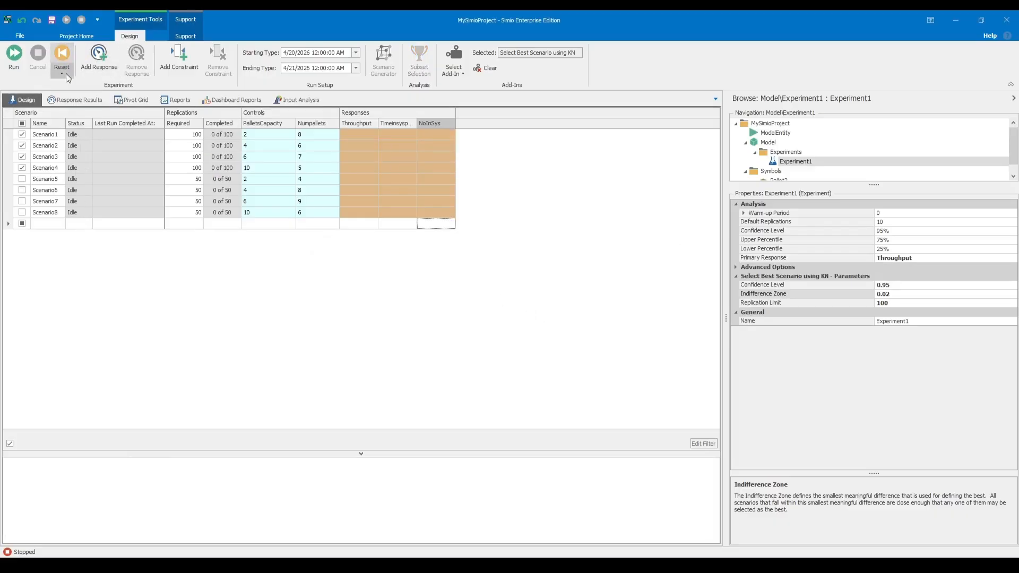
click(14, 58)
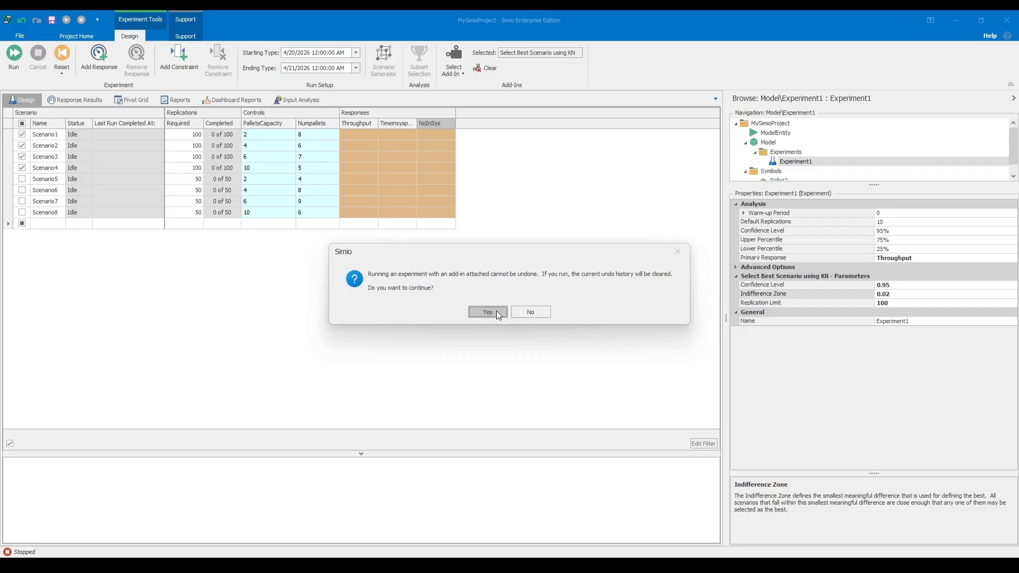
click(487, 312)
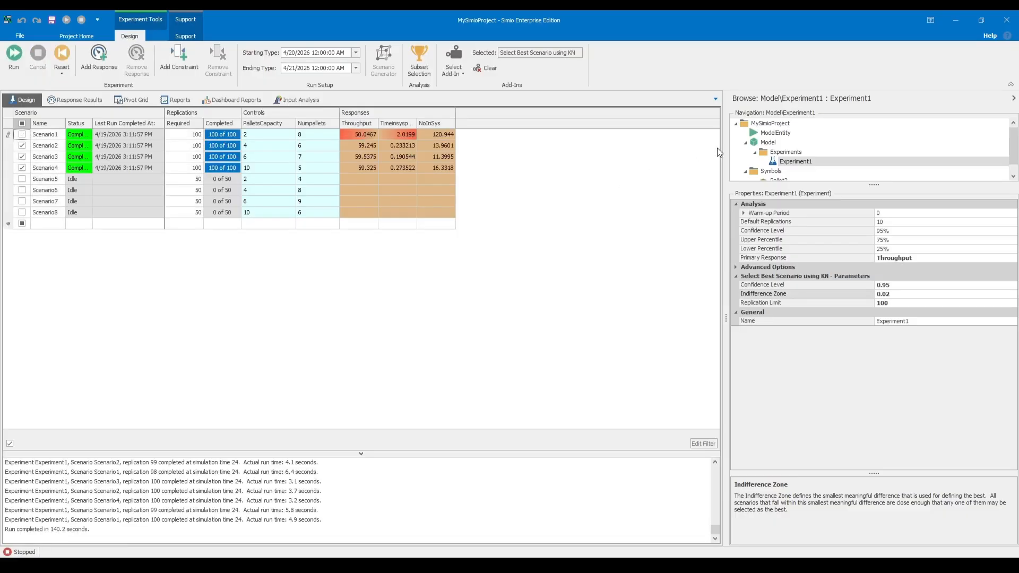
Return to the facility view of Model and bring up its animation elements.
click(765, 141)
scroll(530, 312, down, 4)
drag(575, 391, 423, 380)
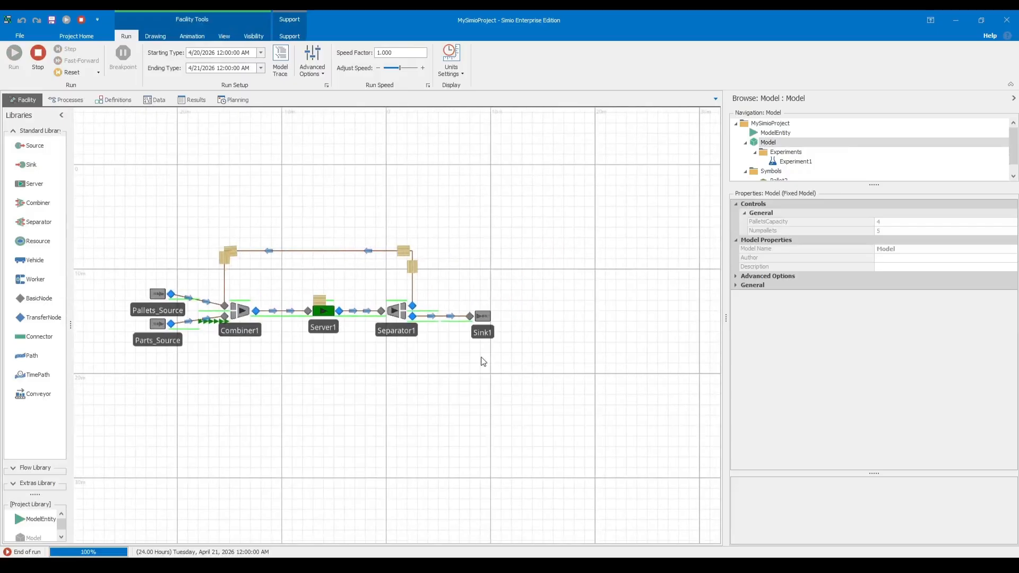
scroll(422, 378, up, 2)
click(192, 36)
click(191, 59)
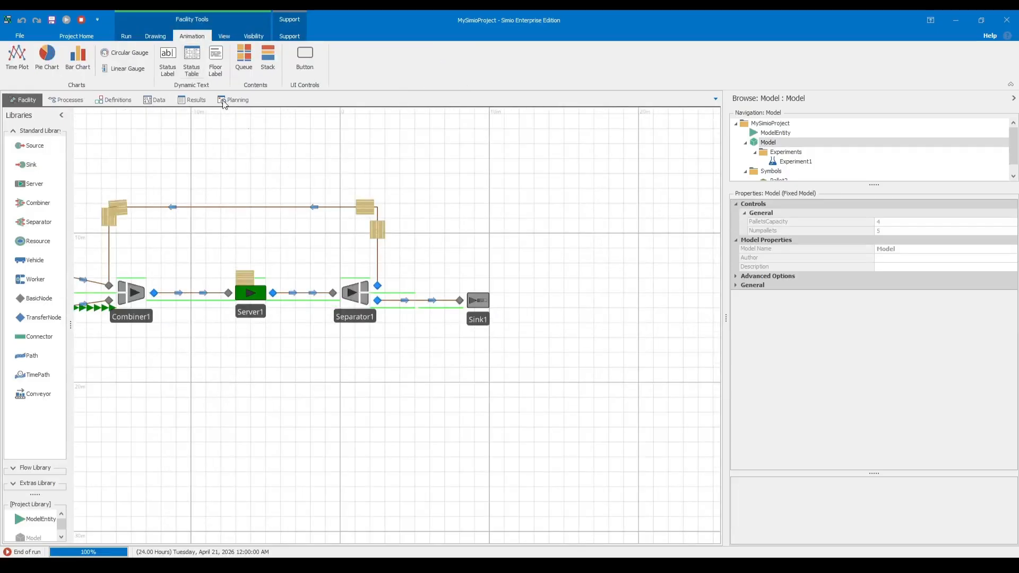
mouse_move(467, 345)
mouse_down()
mouse_move(489, 366)
mouse_move(518, 355)
mouse_up()
scroll(503, 365, up, 2)
scroll(512, 356, up, 2)
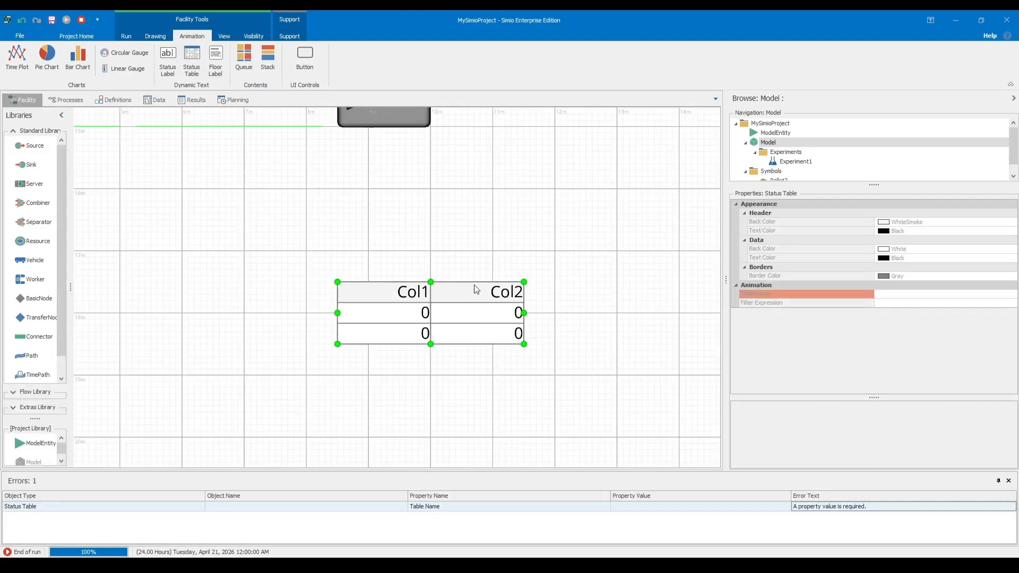
click(774, 302)
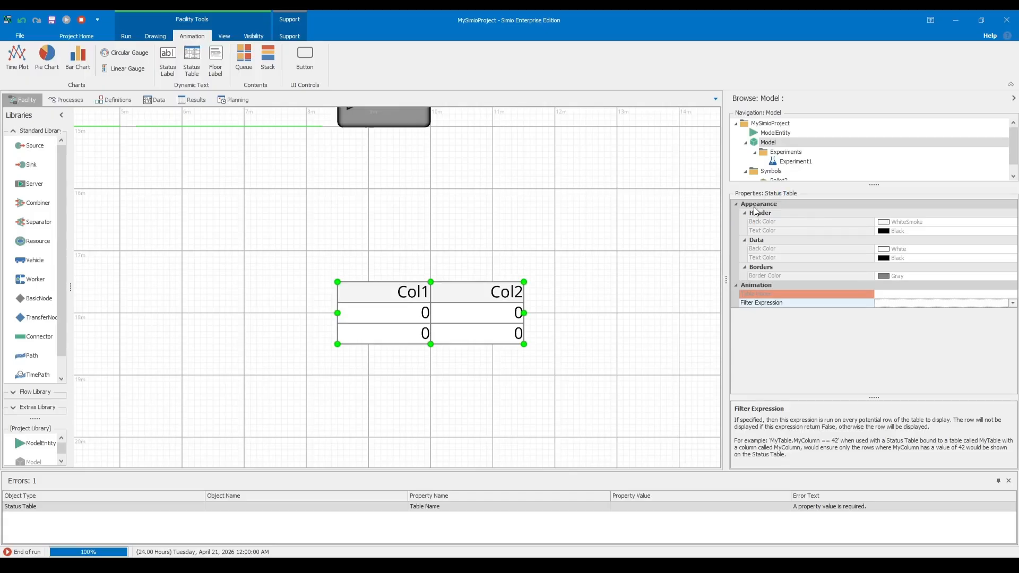
click(359, 285)
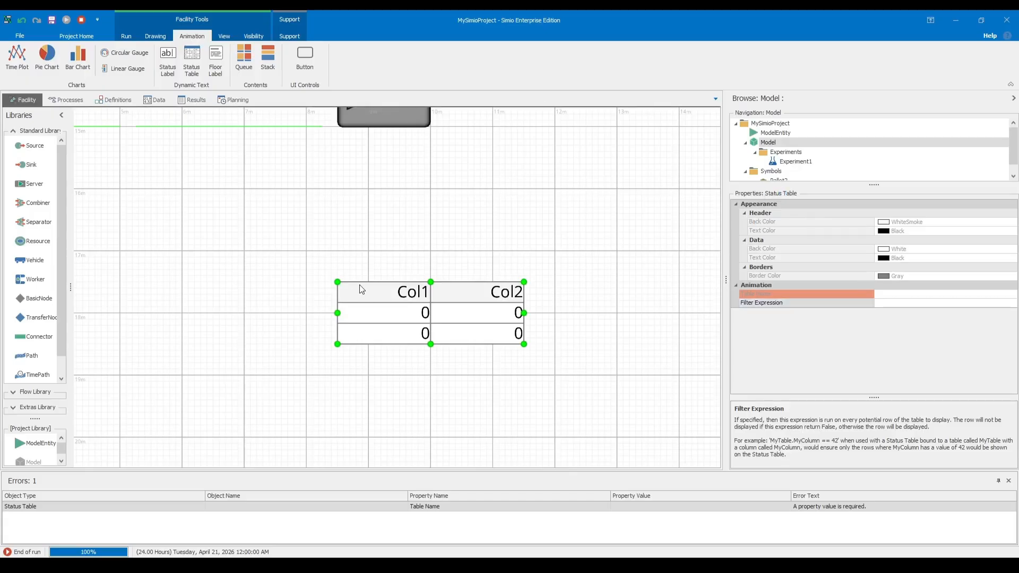
key(Delete)
Place a status label just below Sink1 in the facility model.
click(168, 63)
drag(343, 207, 562, 294)
scroll(509, 295, up, 3)
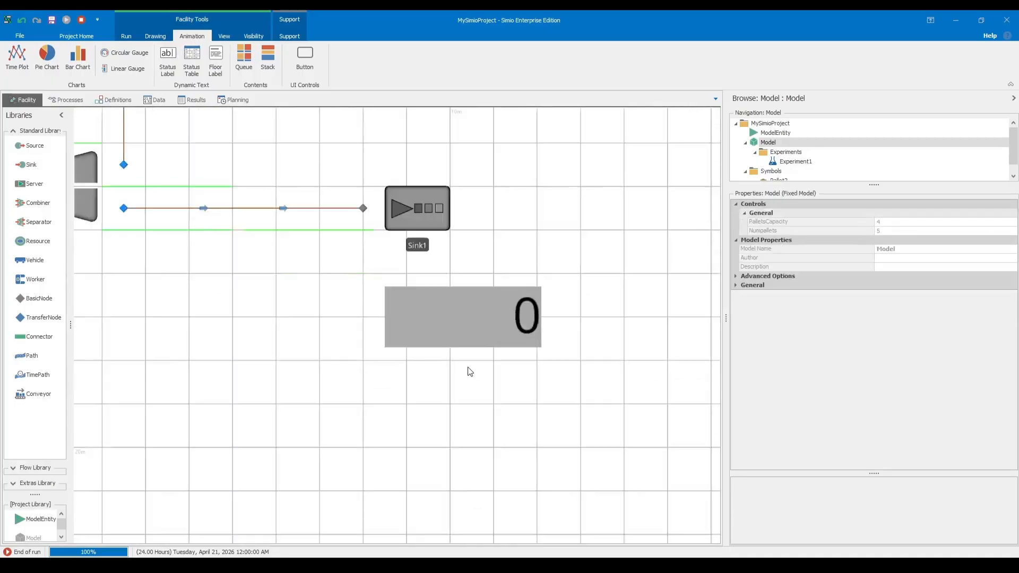
Stop the finished model run and set the status label's expression to PartCount.
click(949, 240)
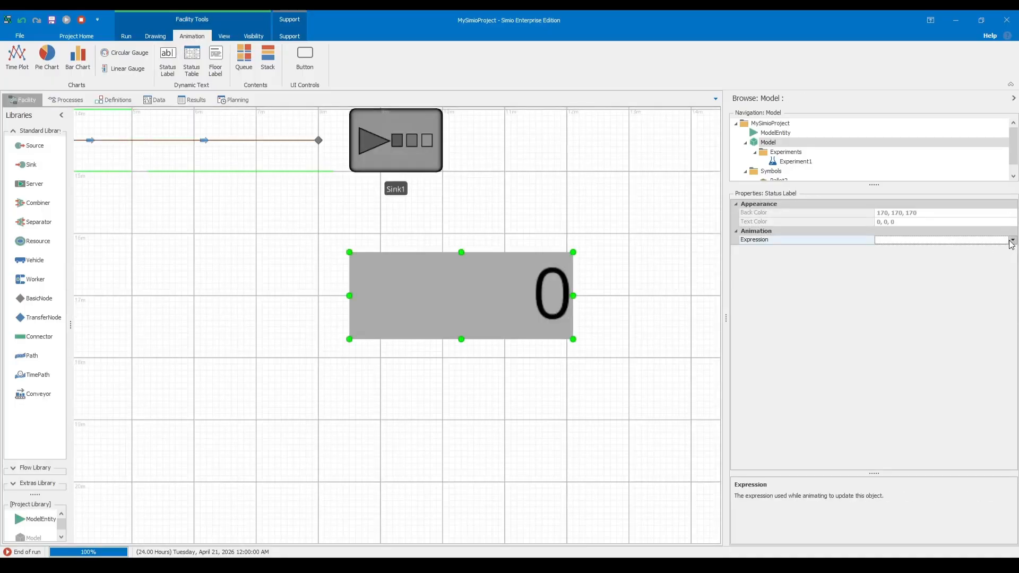
click(888, 214)
click(192, 188)
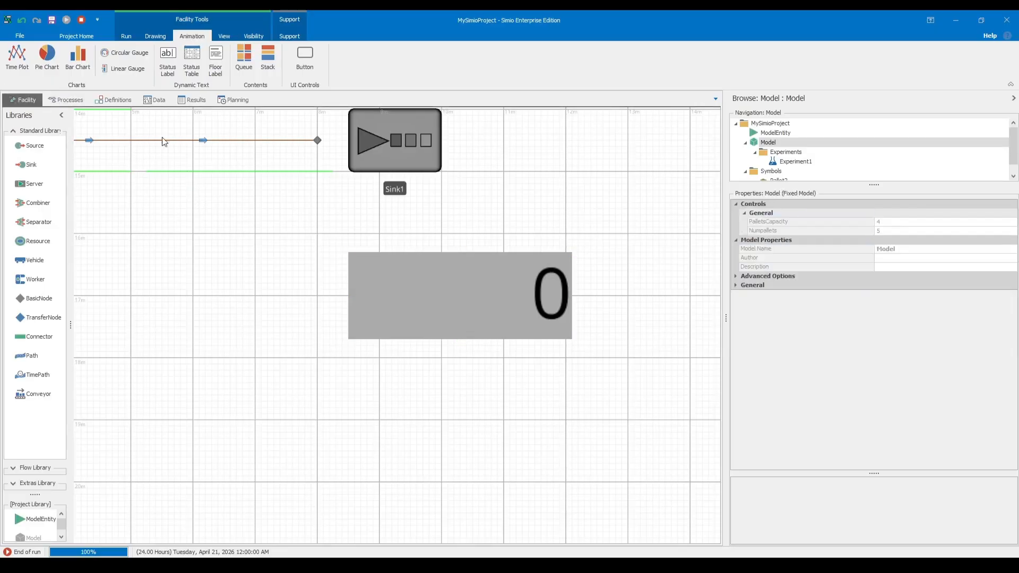
click(504, 314)
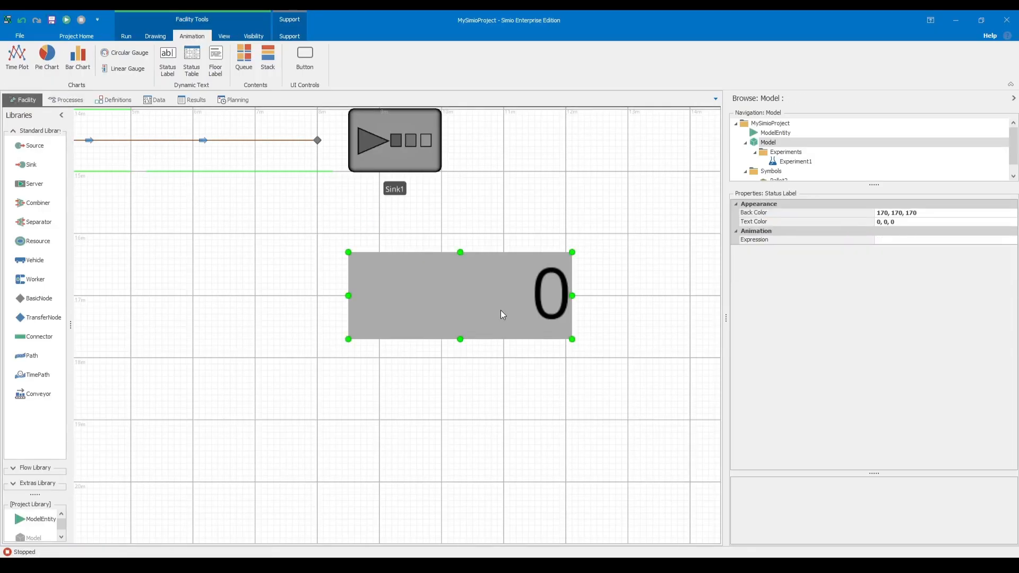
click(925, 240)
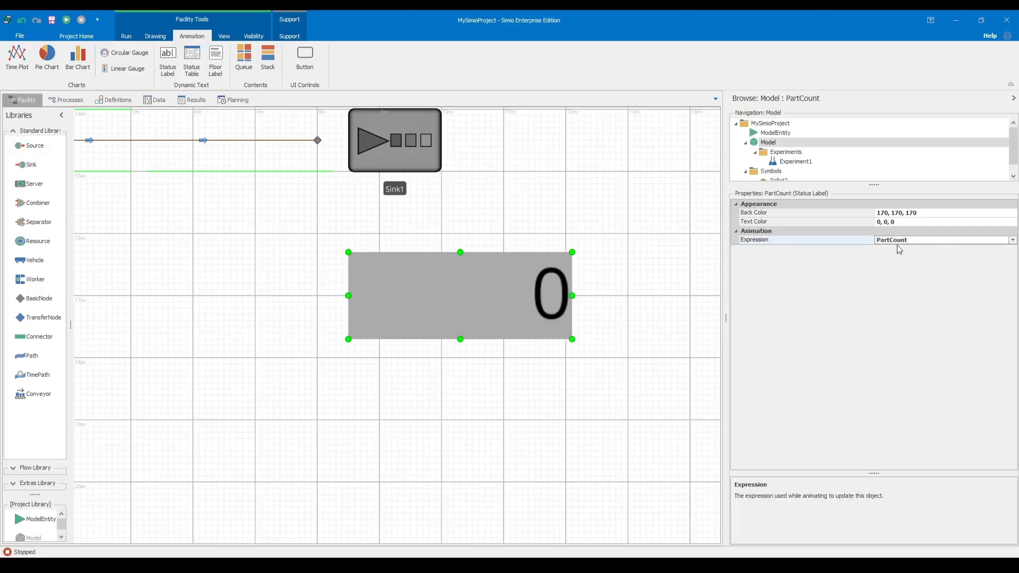
click(557, 186)
scroll(443, 224, down, 5)
scroll(477, 243, up, 4)
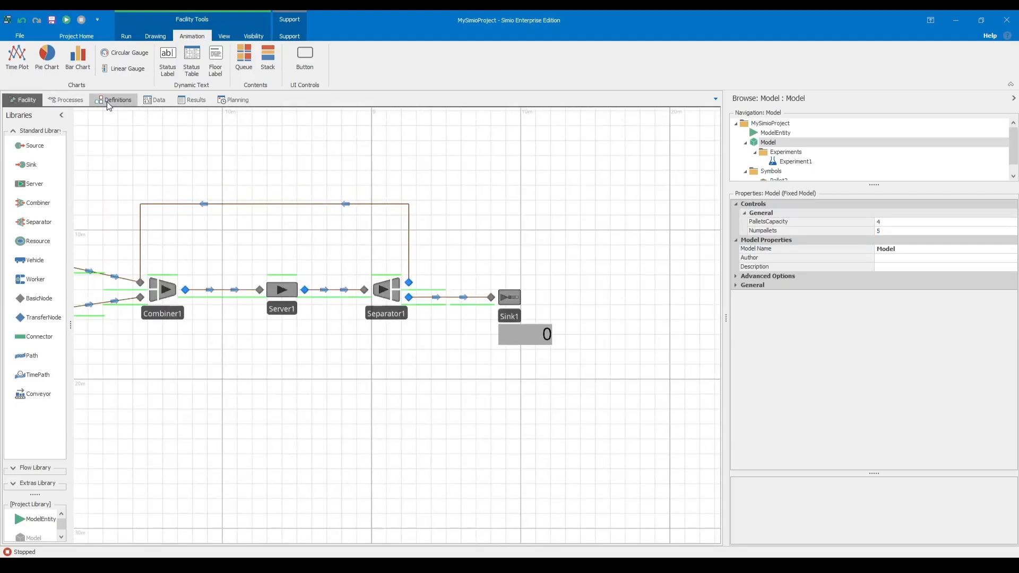
Start saving the project and browse to the One video folder inside D:\Blueprint_Bazaar_work\Simio based video.
click(21, 37)
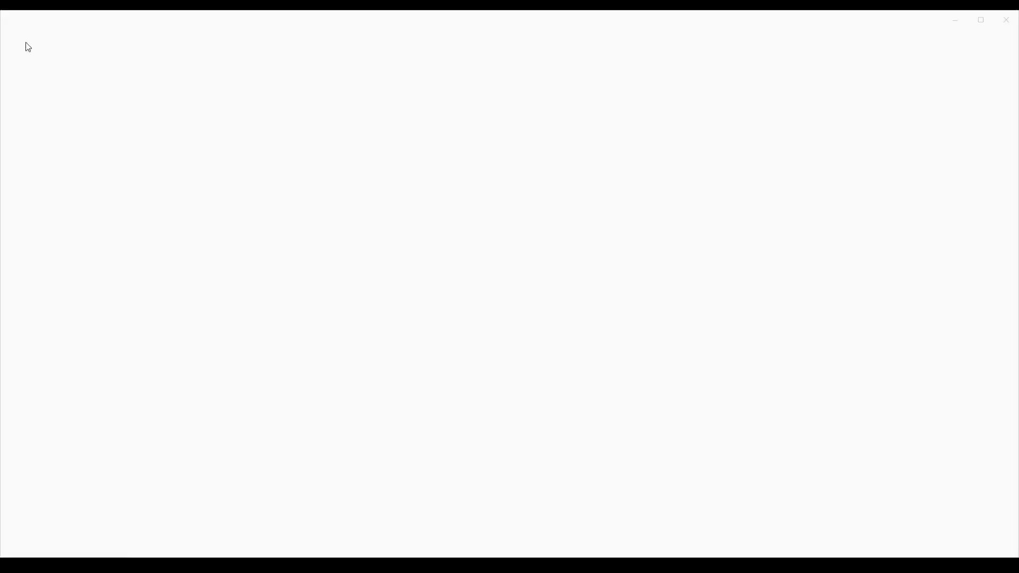
click(19, 29)
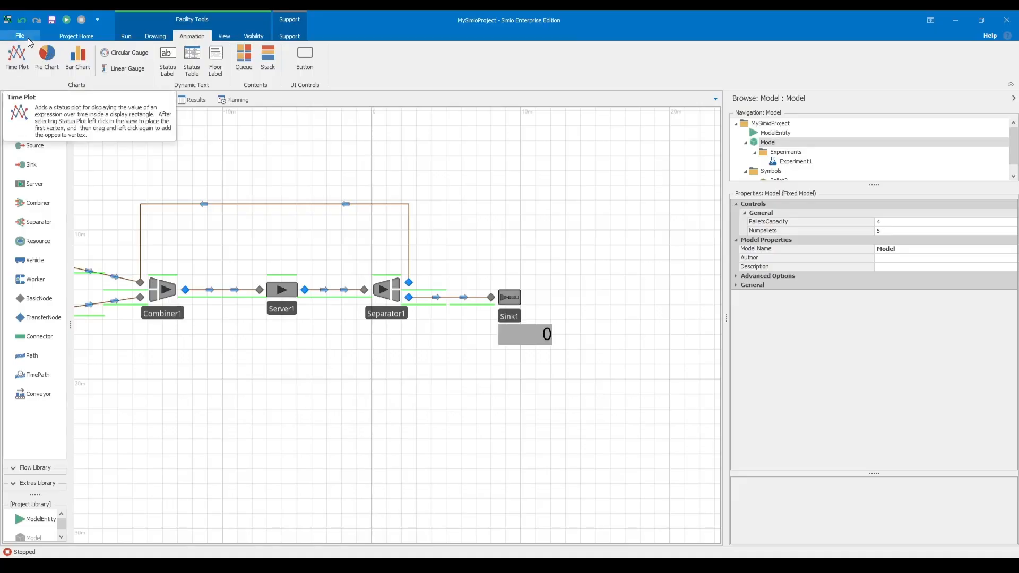
click(27, 37)
click(48, 60)
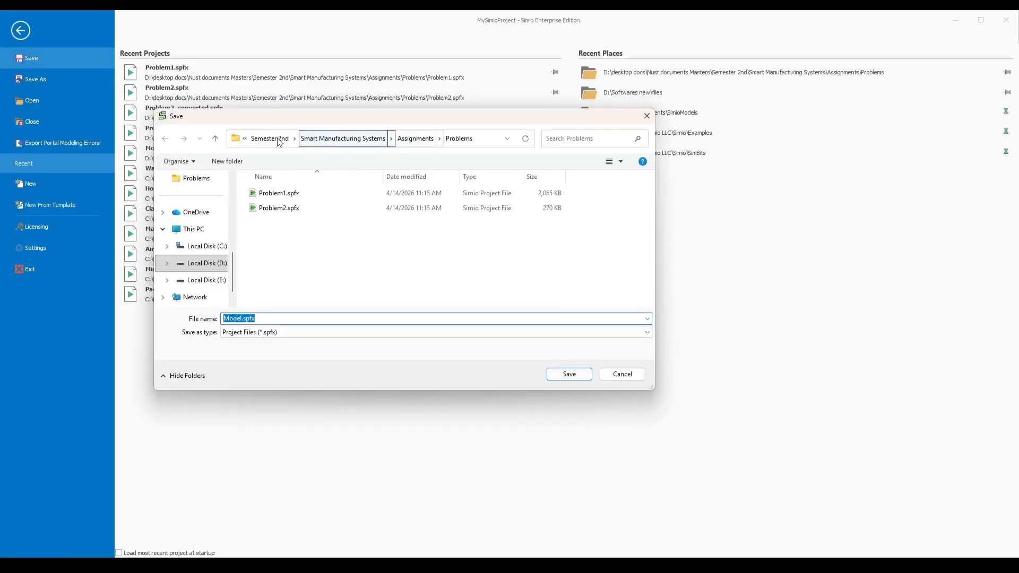
click(217, 263)
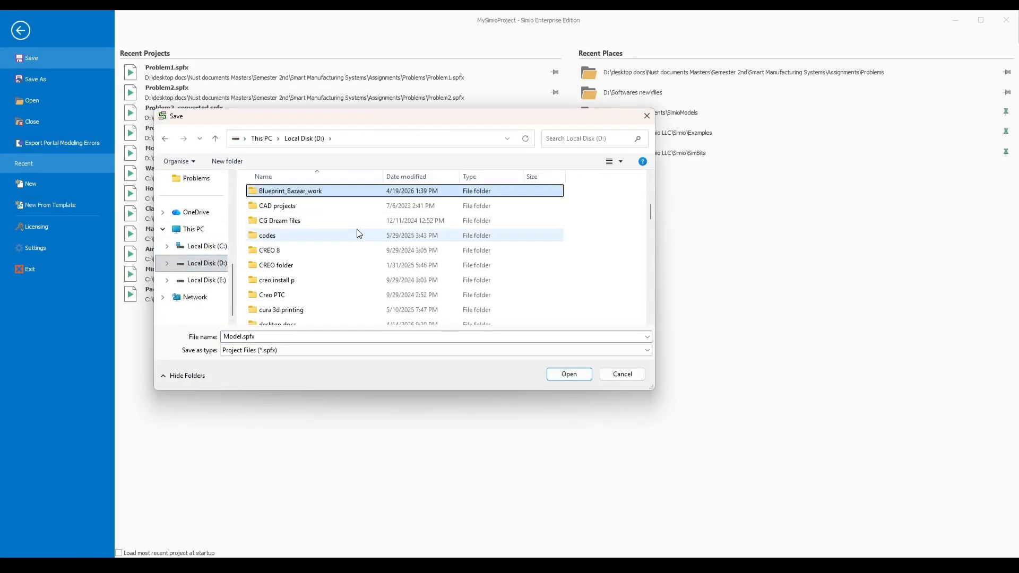
double_click(296, 192)
key(s)
double_click(300, 258)
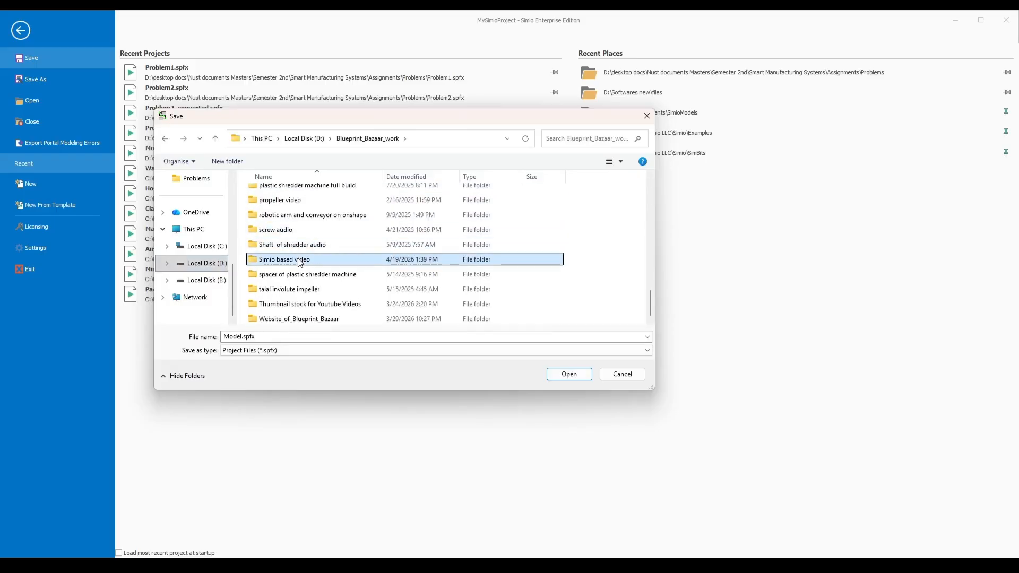
double_click(284, 198)
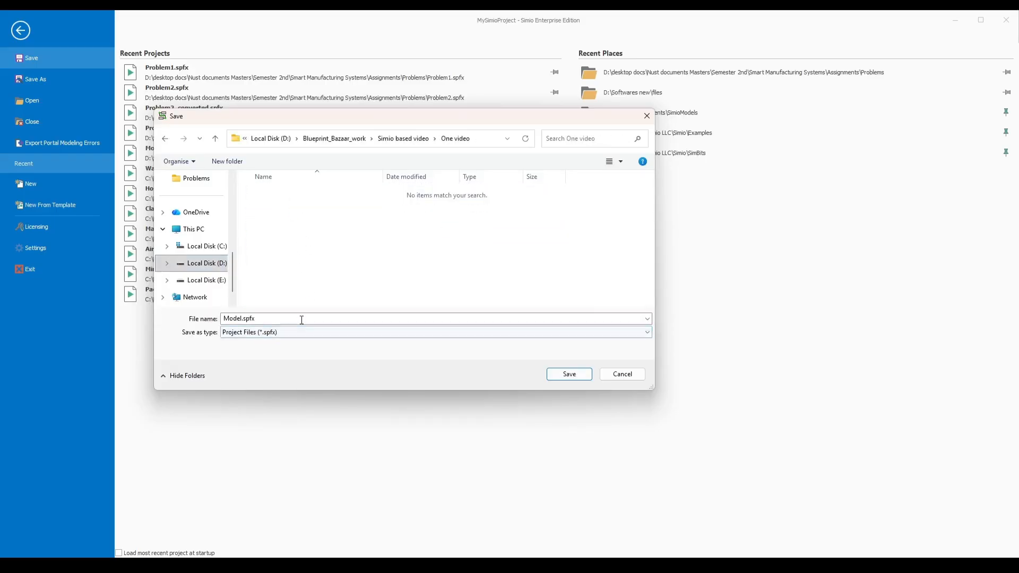
Save the project in the chosen folder under the file name Practice1.spfx.
click(242, 318)
key(Left)
key(BackSpace)
key(BackSpace)
key(BackSpace)
key(BackSpace)
key(BackSpace)
text(Practice)
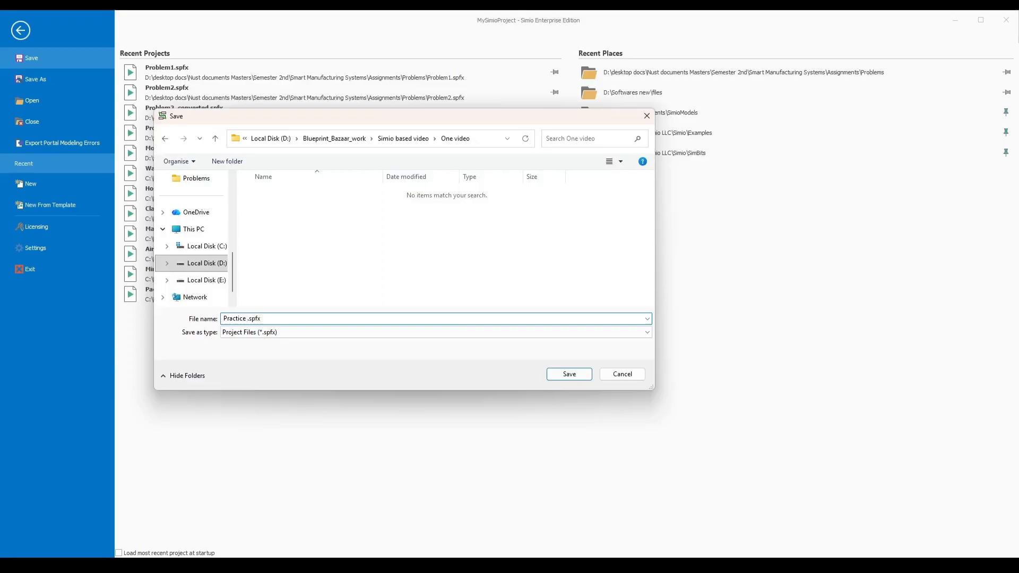
text(1)
key(Return)
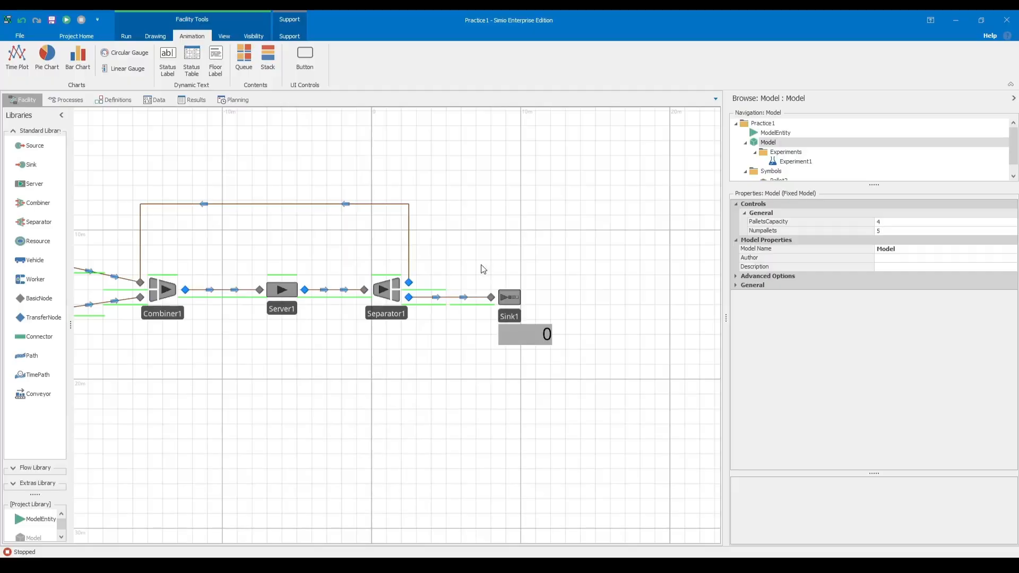
Run the facility model and fast-forward it to the end of the 24-hour run.
scroll(486, 271, down, 4)
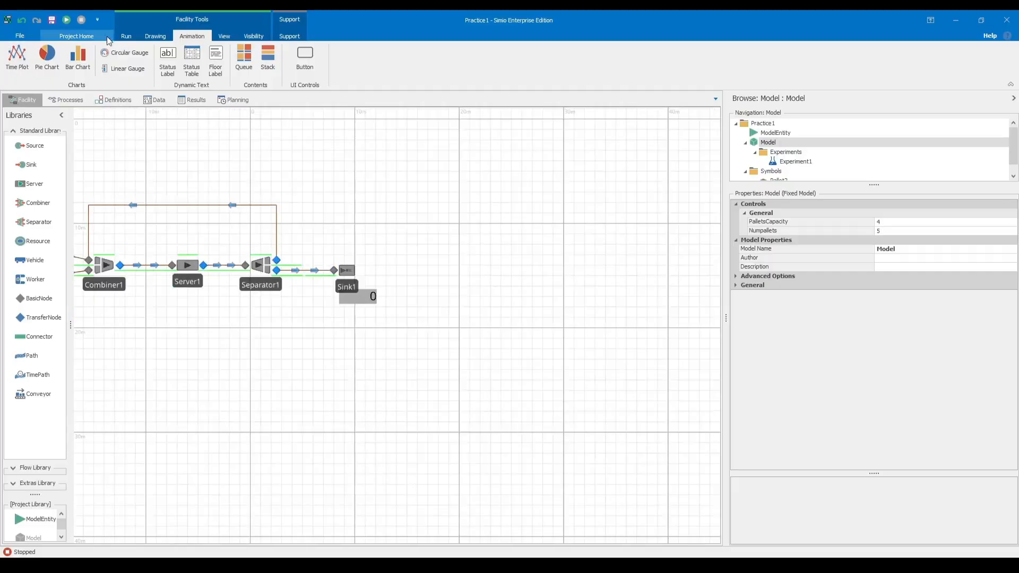
click(69, 35)
click(66, 20)
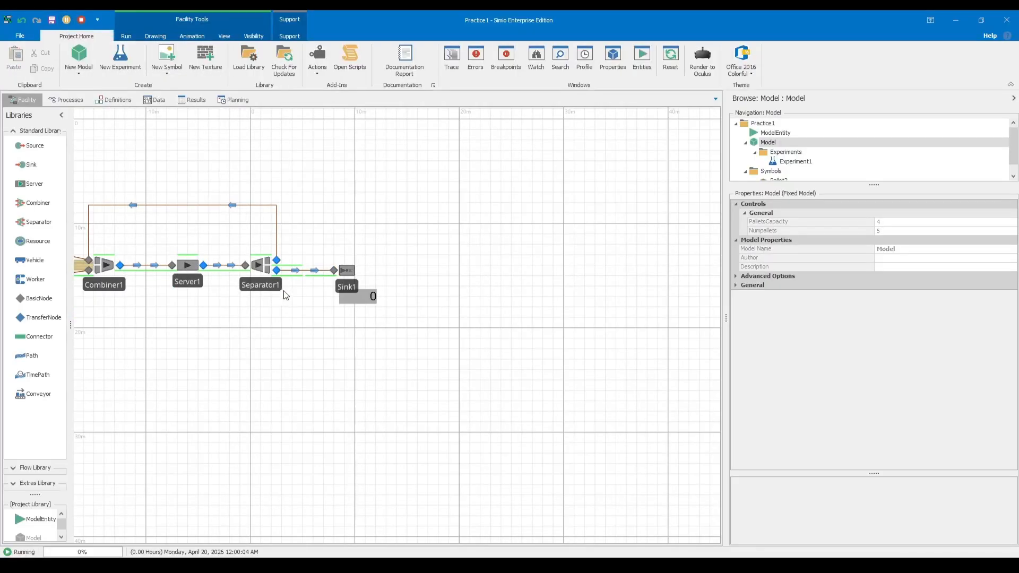
scroll(261, 307, up, 3)
scroll(311, 361, down, 3)
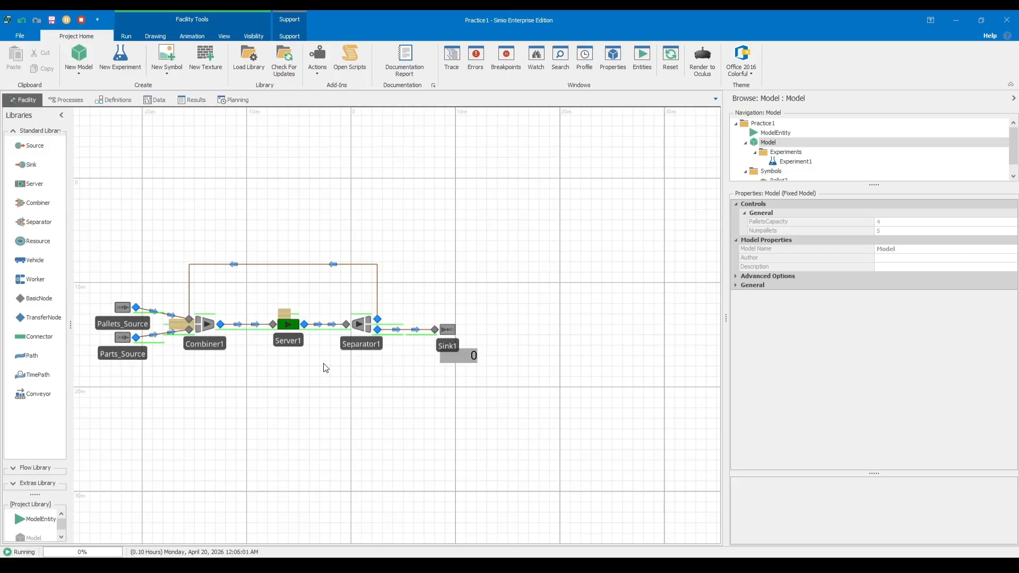
click(127, 35)
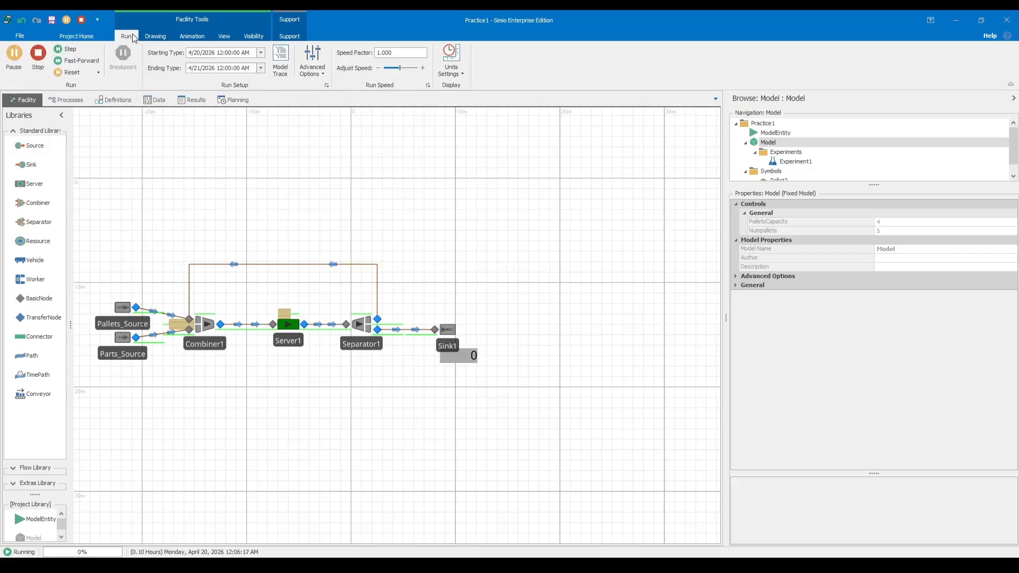
click(95, 61)
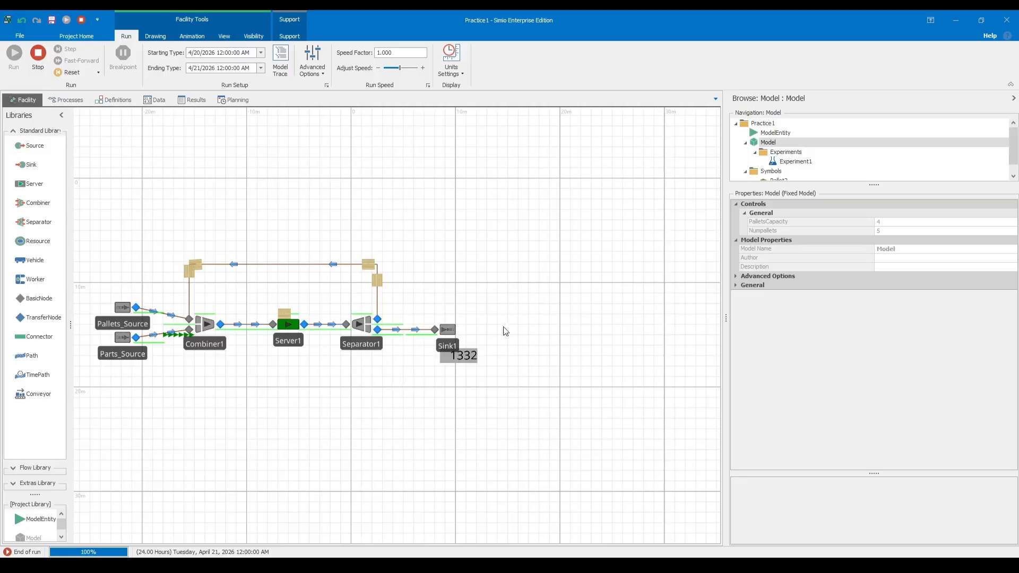
Examine the part count label below Sink1 and the pallet positions across the whole facility layout.
scroll(511, 301, up, 5)
click(504, 342)
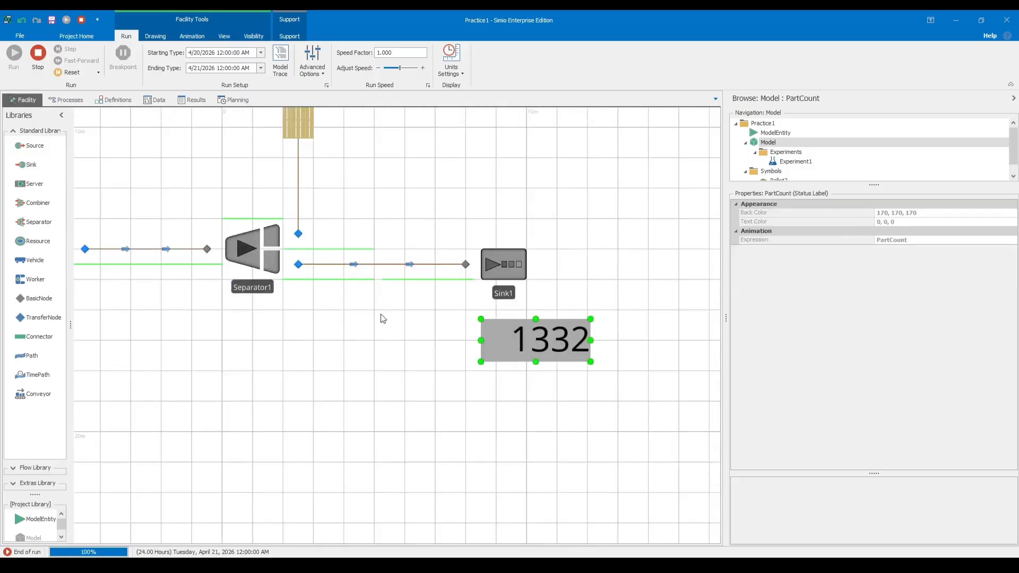
click(381, 318)
scroll(377, 320, down, 3)
drag(378, 320, 455, 322)
scroll(360, 329, down, 1)
scroll(362, 332, up, 3)
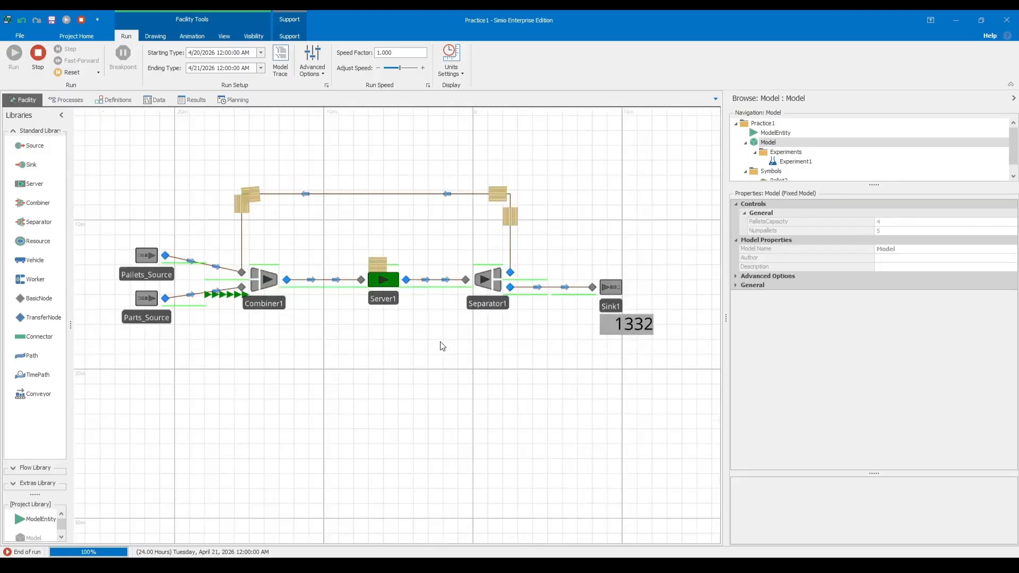